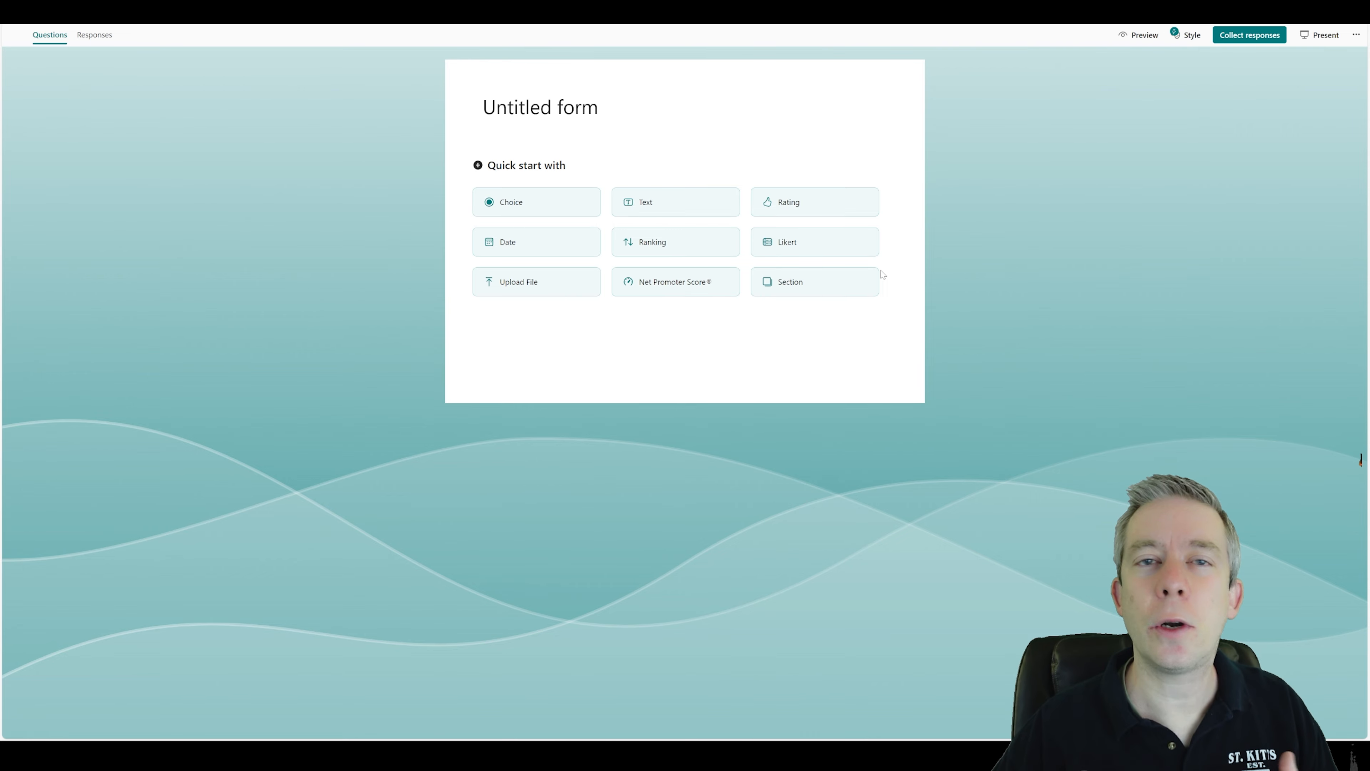
Apply the illustrated star-rating style theme to the new form.
{"action": "left_click", "coordinate": [1185, 36]}
{"action": "left_click", "coordinate": [1218, 178]}
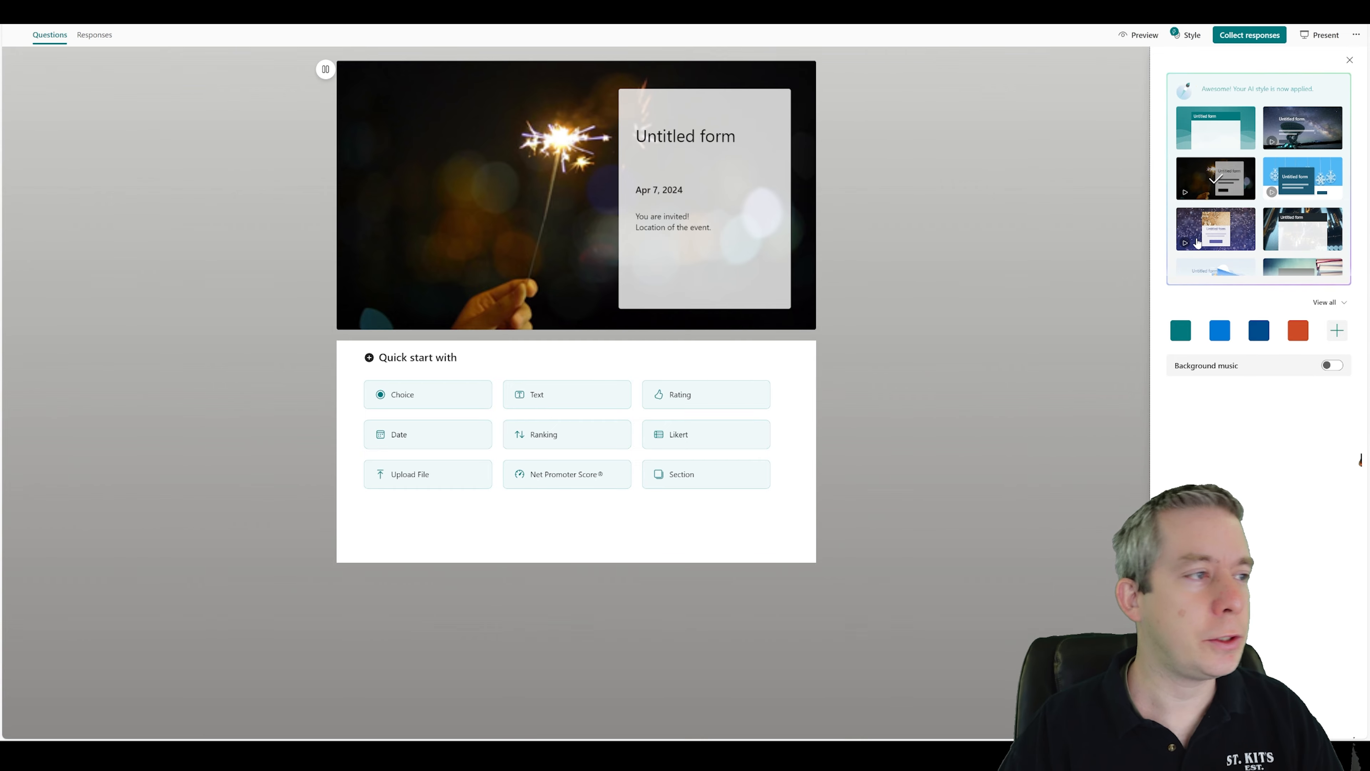
{"action": "left_click", "coordinate": [1246, 238]}
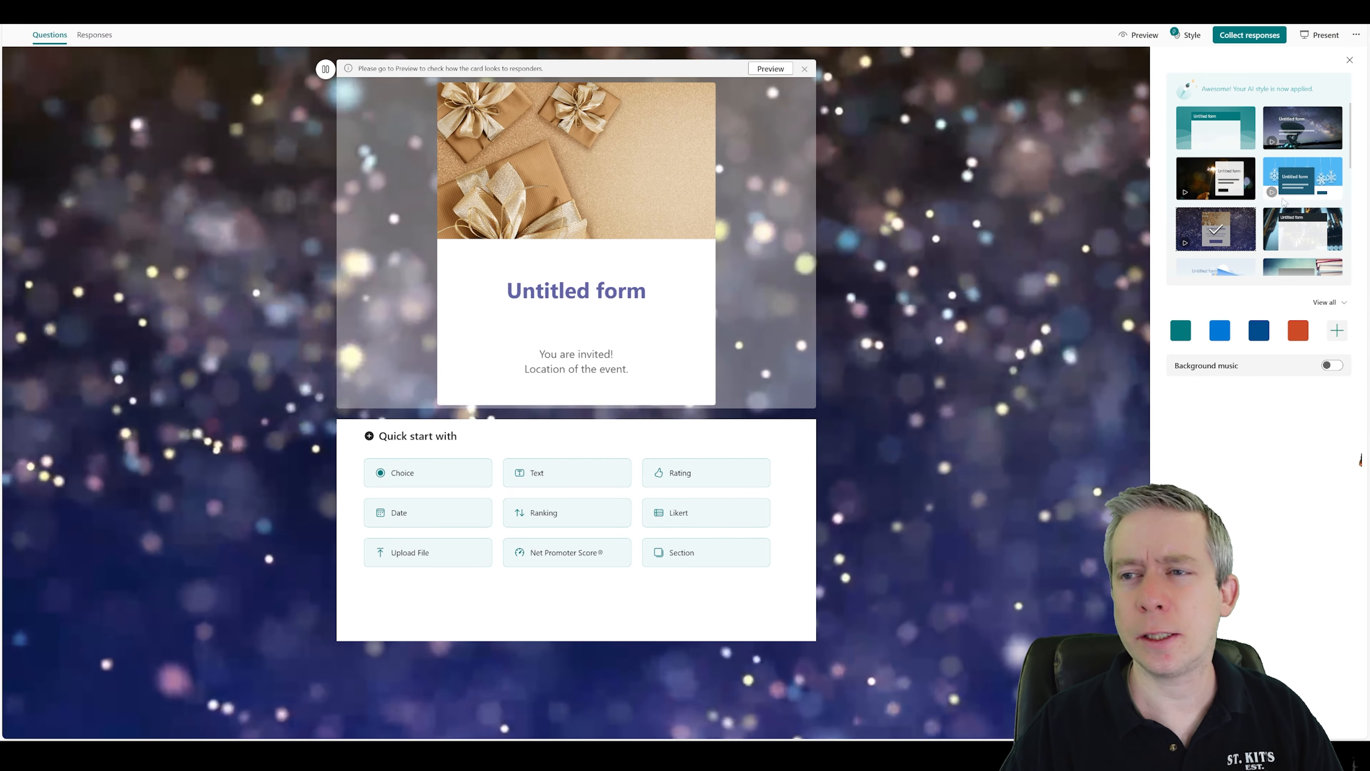
{"action": "scroll", "coordinate": [1252, 227], "scroll_direction": "down", "scroll_amount": 2}
{"action": "left_click", "coordinate": [1218, 204]}
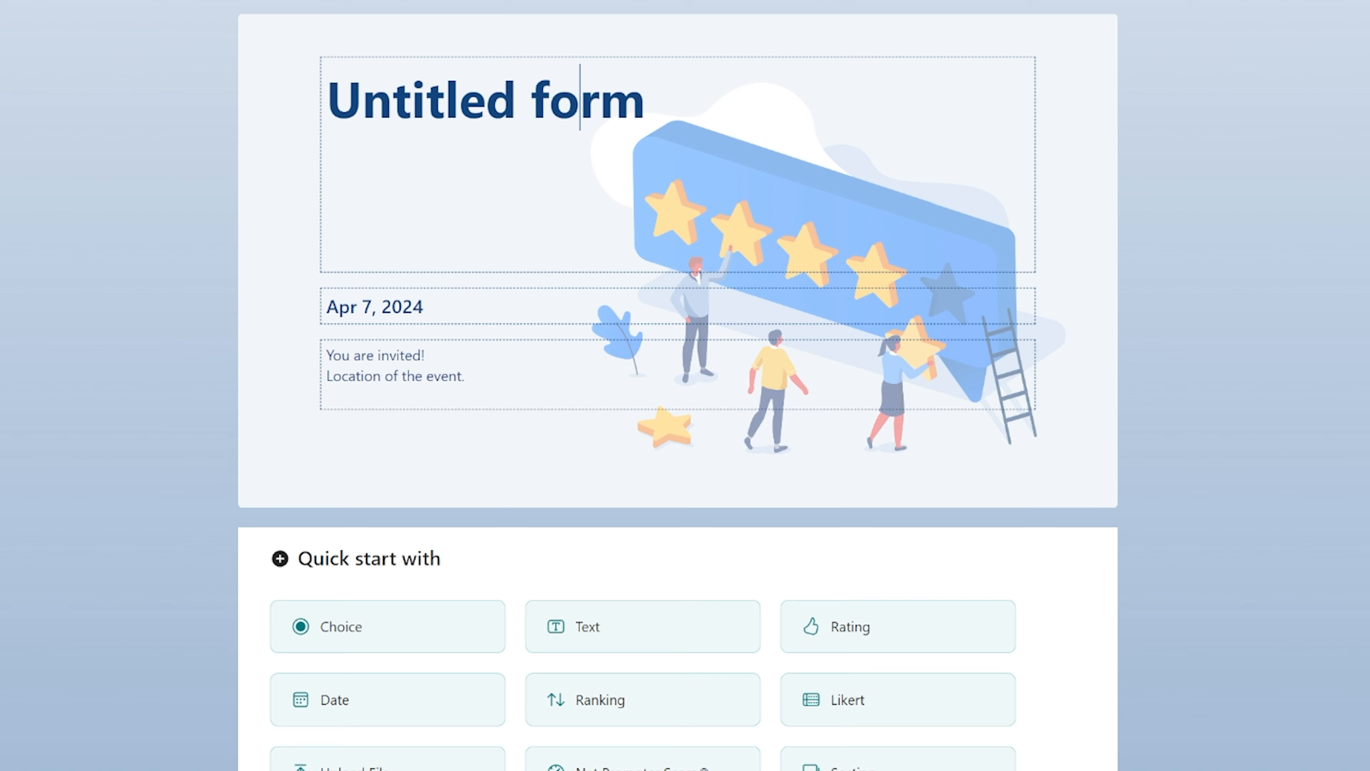
Retitle the form with the author's name followed by Plumsail Test.
{"action": "left_click_drag", "start_coordinate": [645, 100], "coordinate": [326, 100]}
{"action": "type", "text": "Andrew Hes s"}
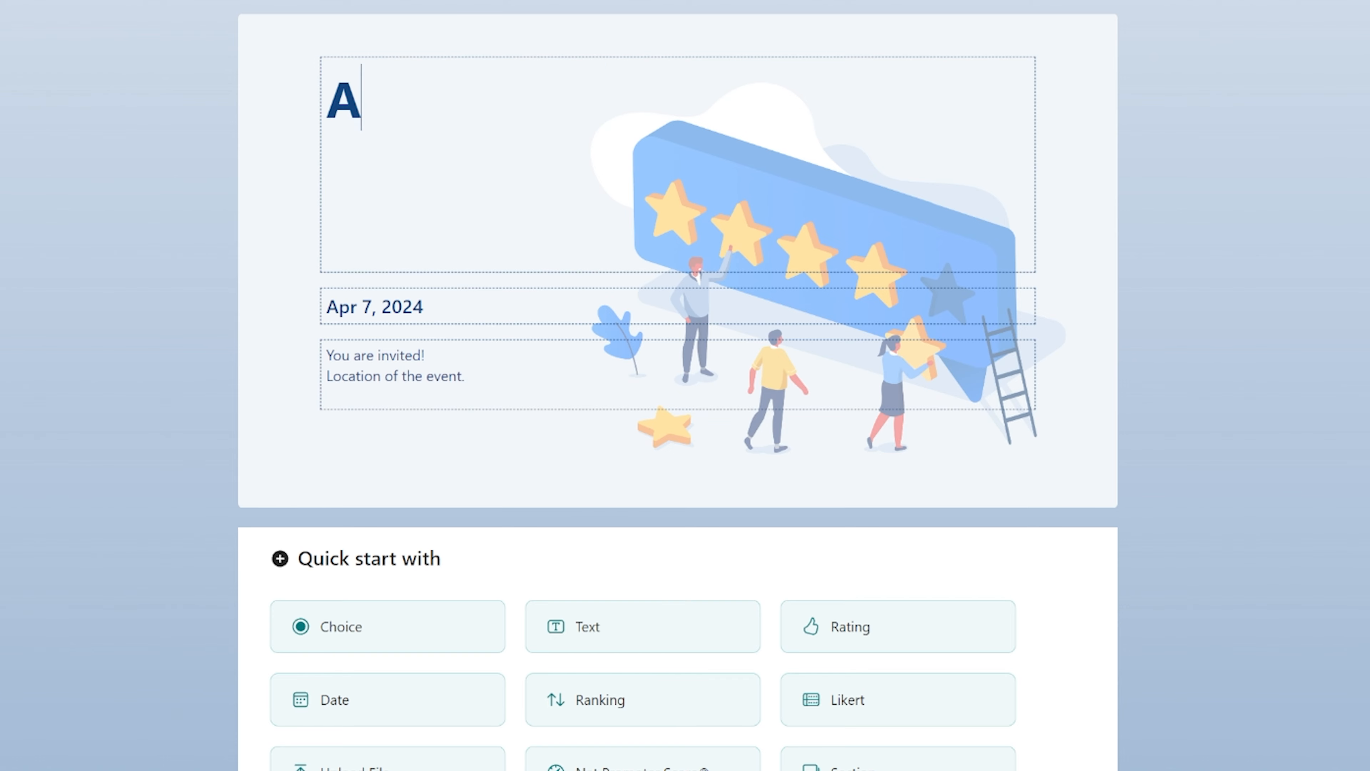
{"action": "key", "text": "BackSpace"}
{"action": "key", "text": "BackSpace"}
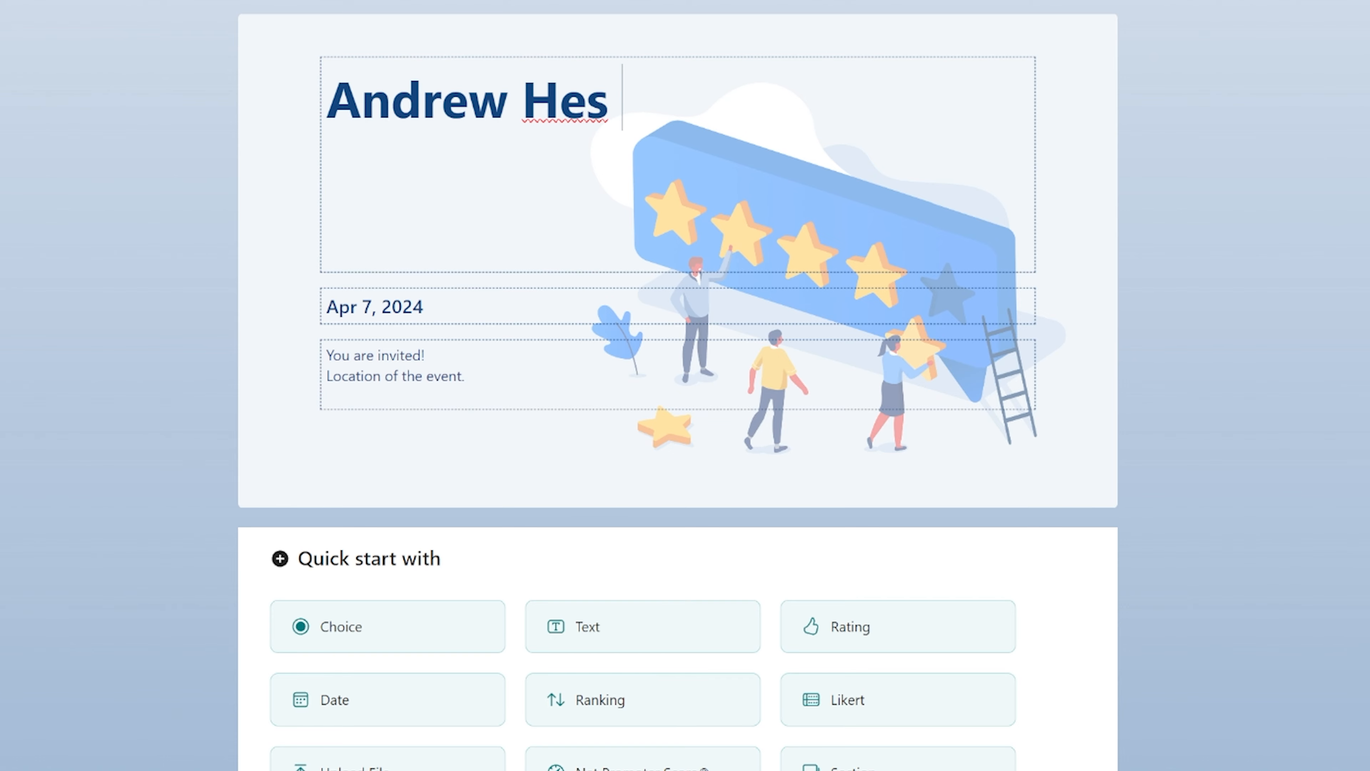
{"action": "type", "text": "s Plumsail Test"}
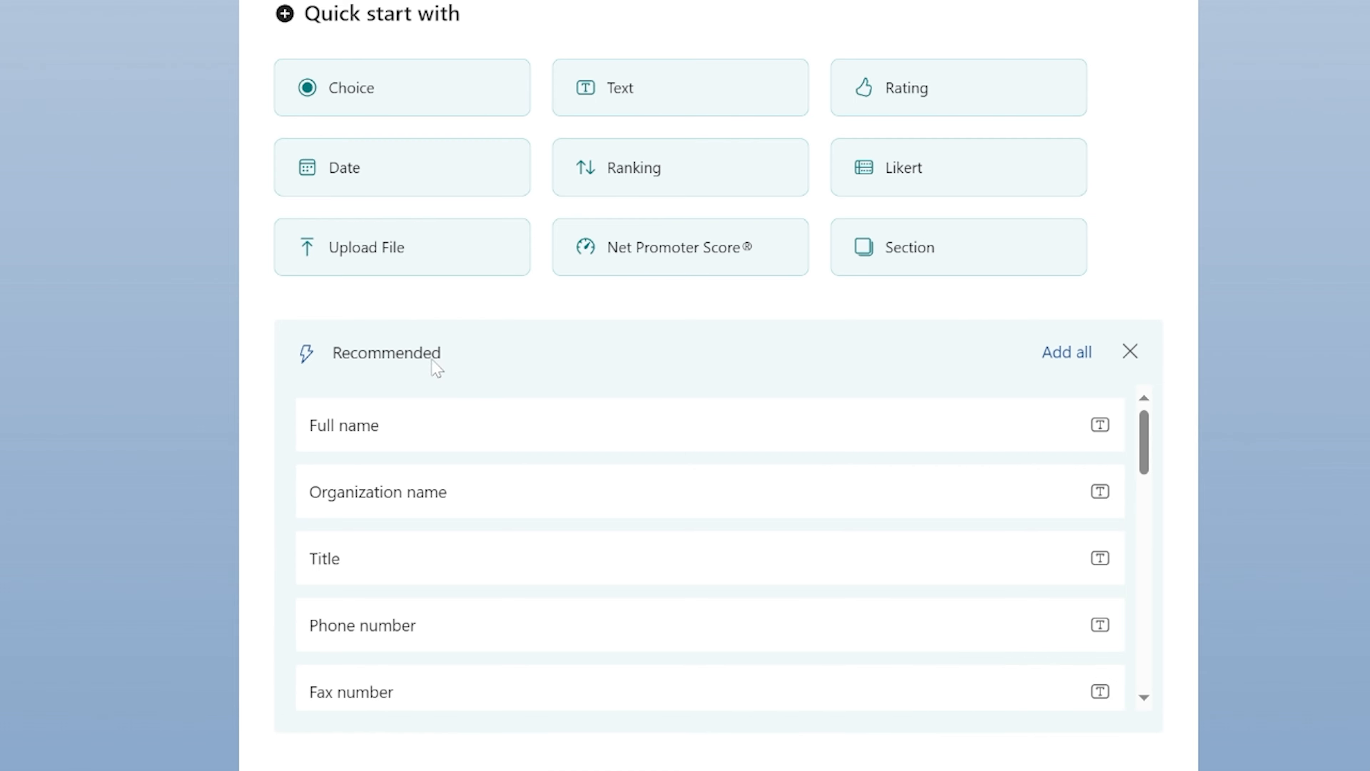
Add the recommended Full name, Organization name, Email address and Department name questions to the form.
{"action": "scroll", "coordinate": [458, 524], "scroll_direction": "down", "scroll_amount": 1}
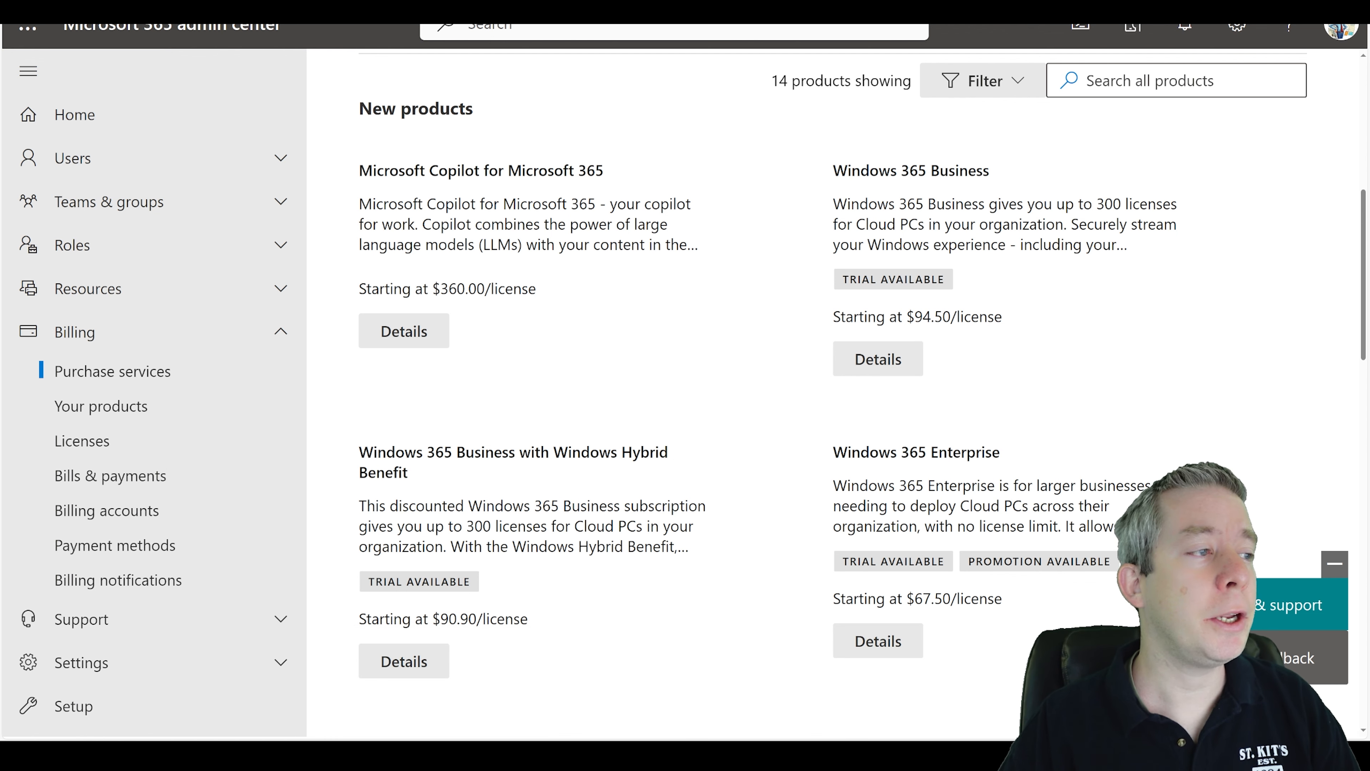
{"action": "left_click_drag", "start_coordinate": [432, 288], "coordinate": [491, 288]}
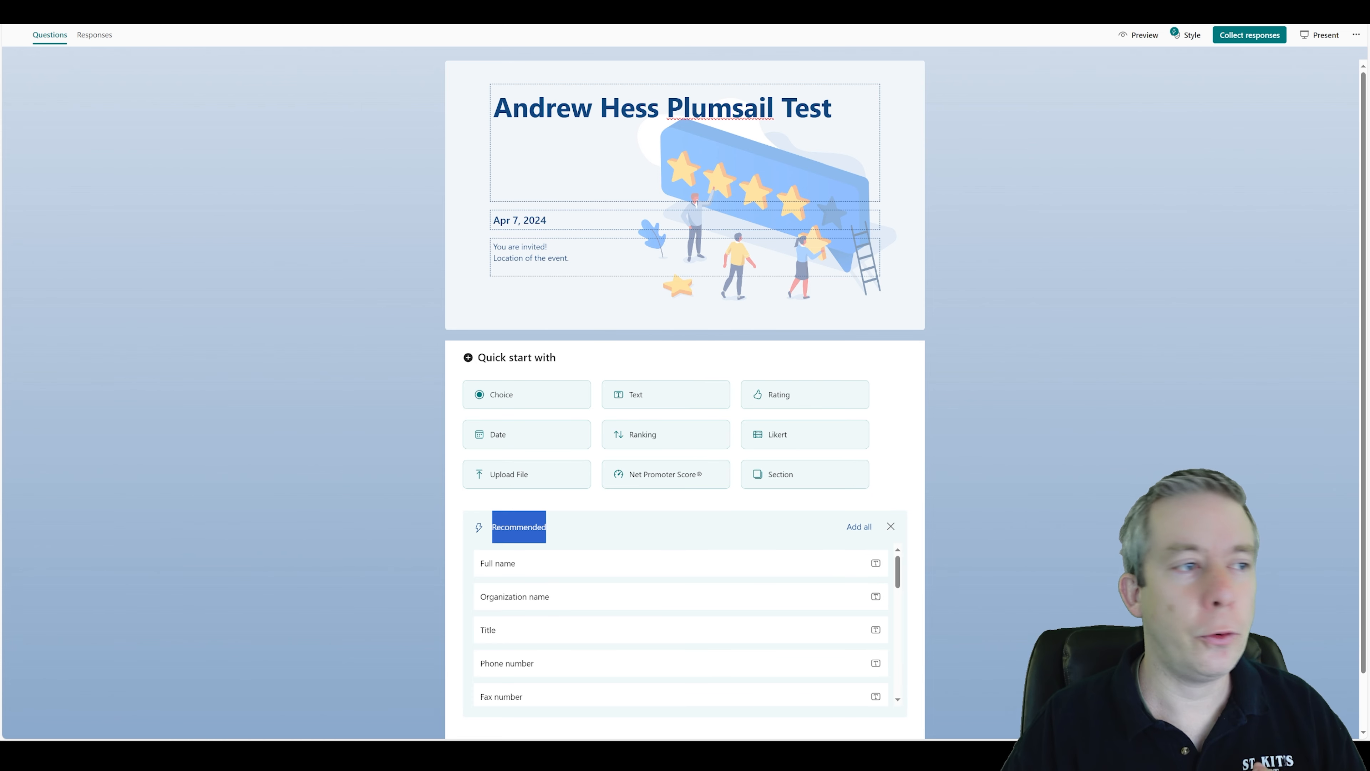
{"action": "scroll", "coordinate": [621, 459], "scroll_direction": "down", "scroll_amount": 1}
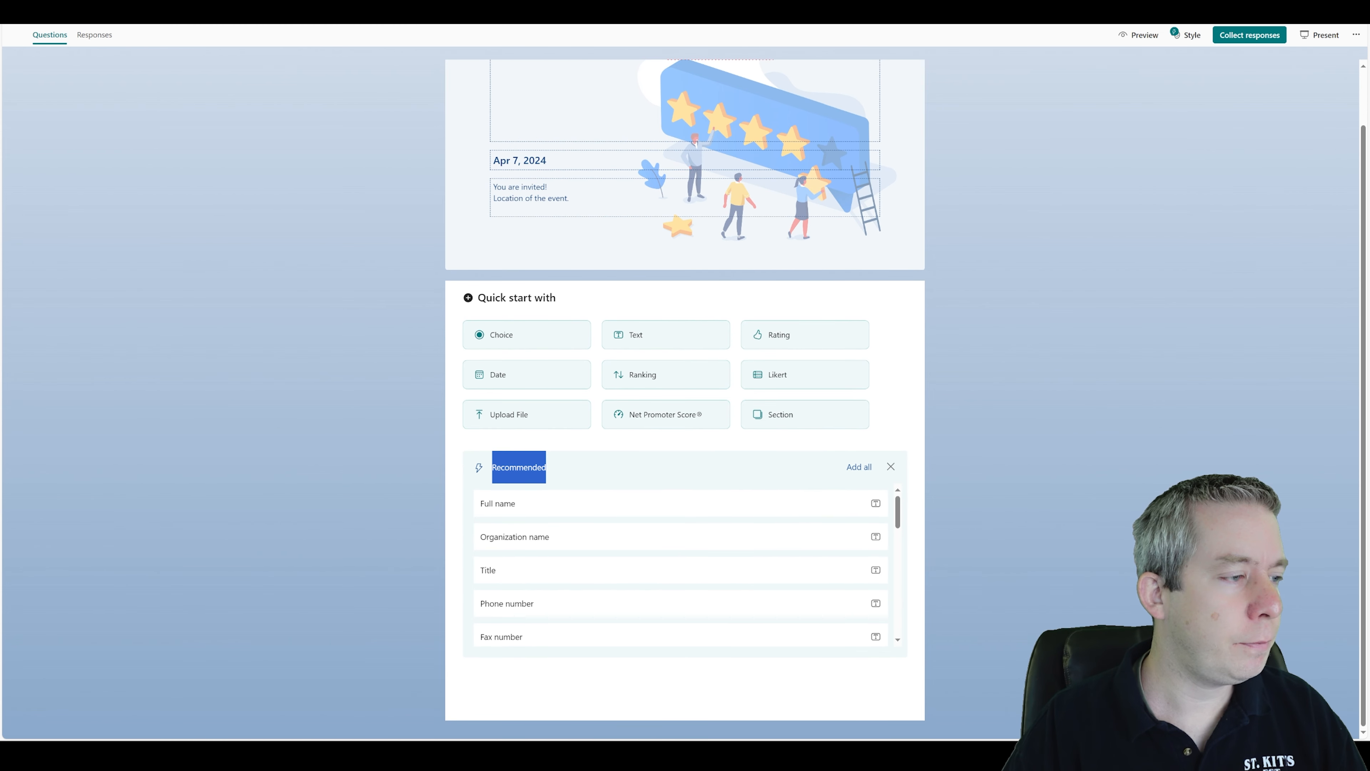
{"action": "left_click", "coordinate": [507, 510]}
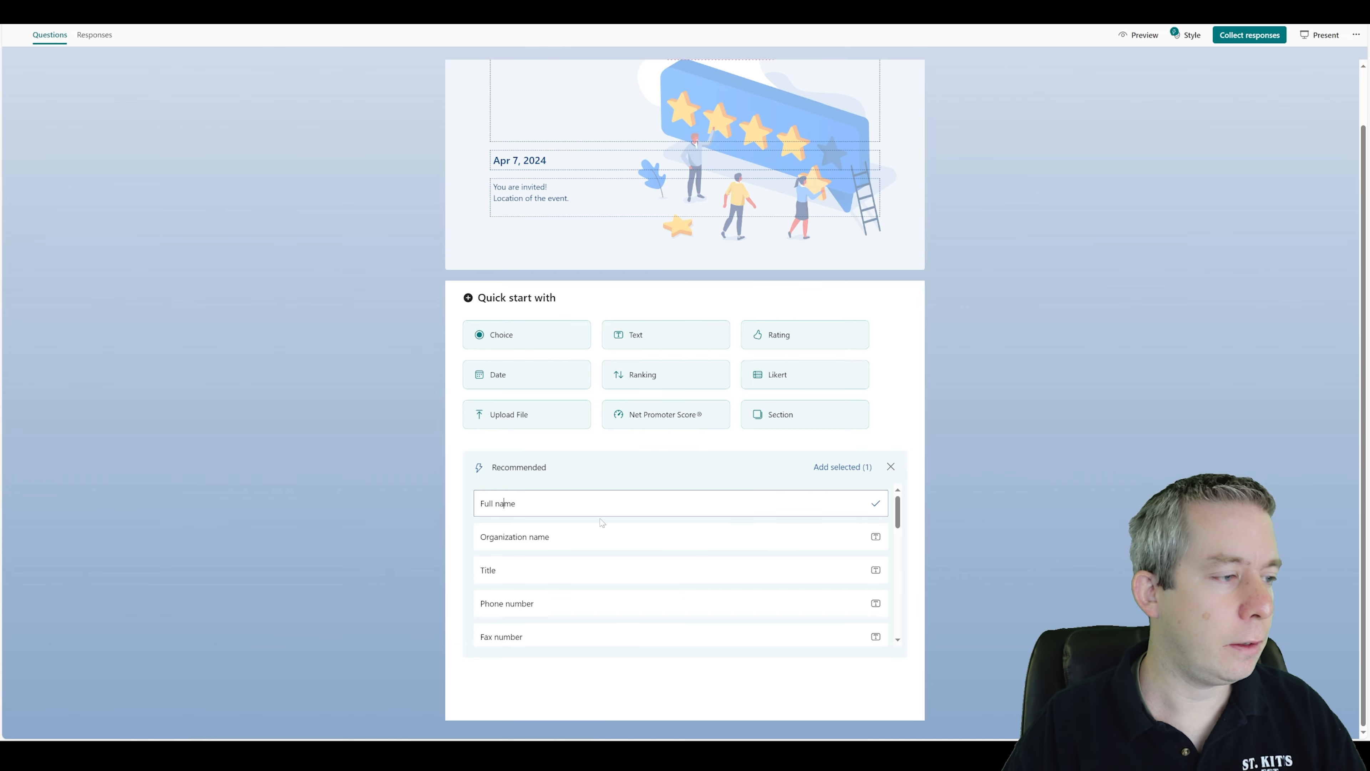
{"action": "scroll", "coordinate": [540, 532], "scroll_direction": "down", "scroll_amount": 2}
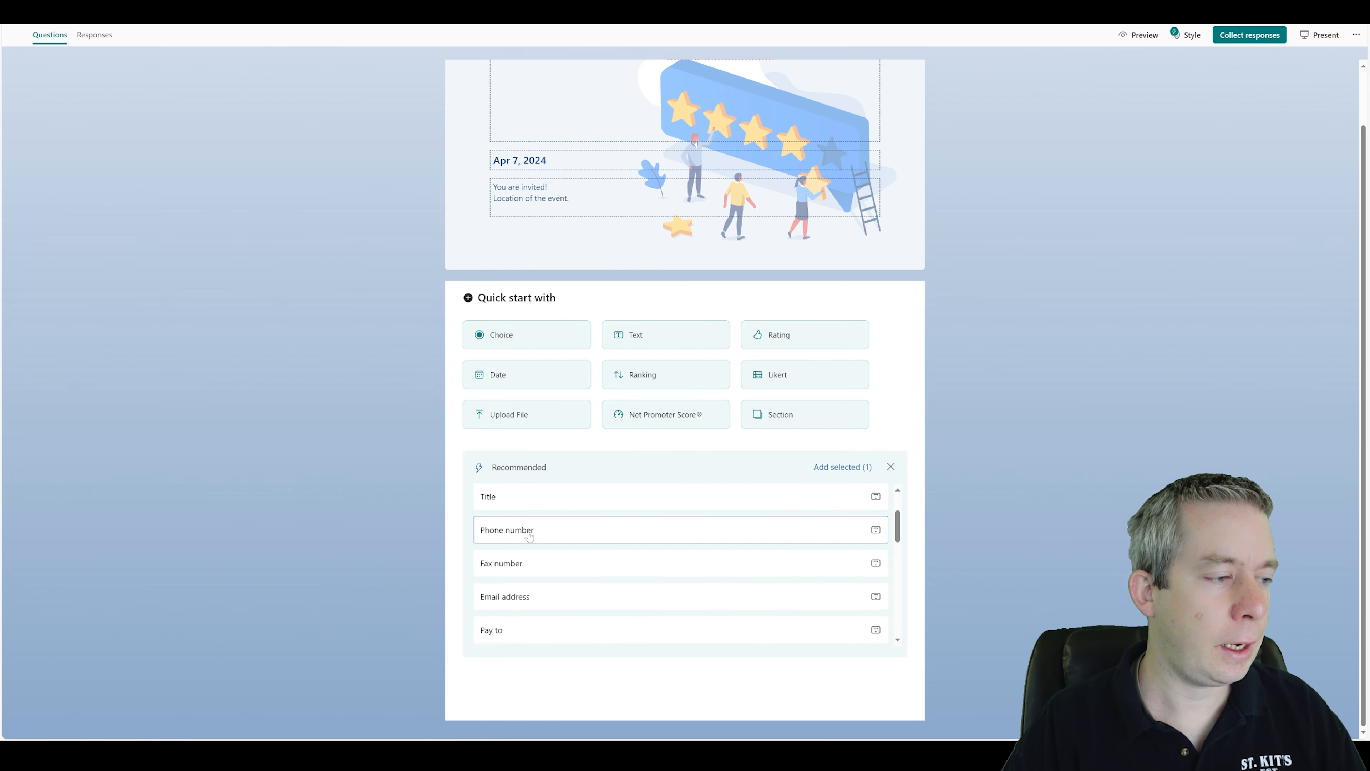
{"action": "scroll", "coordinate": [529, 548], "scroll_direction": "down", "scroll_amount": 1}
{"action": "scroll", "coordinate": [539, 567], "scroll_direction": "down", "scroll_amount": 3}
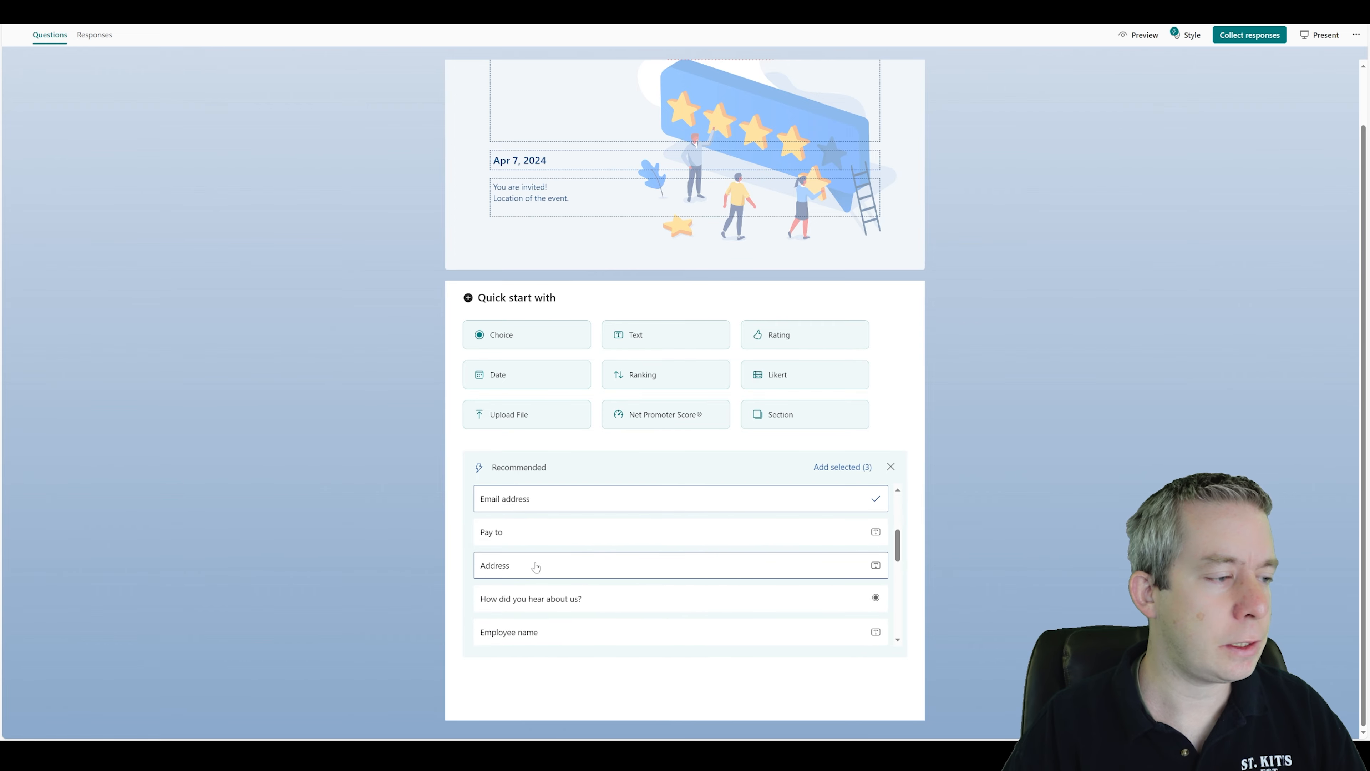
{"action": "scroll", "coordinate": [508, 570], "scroll_direction": "down", "scroll_amount": 2}
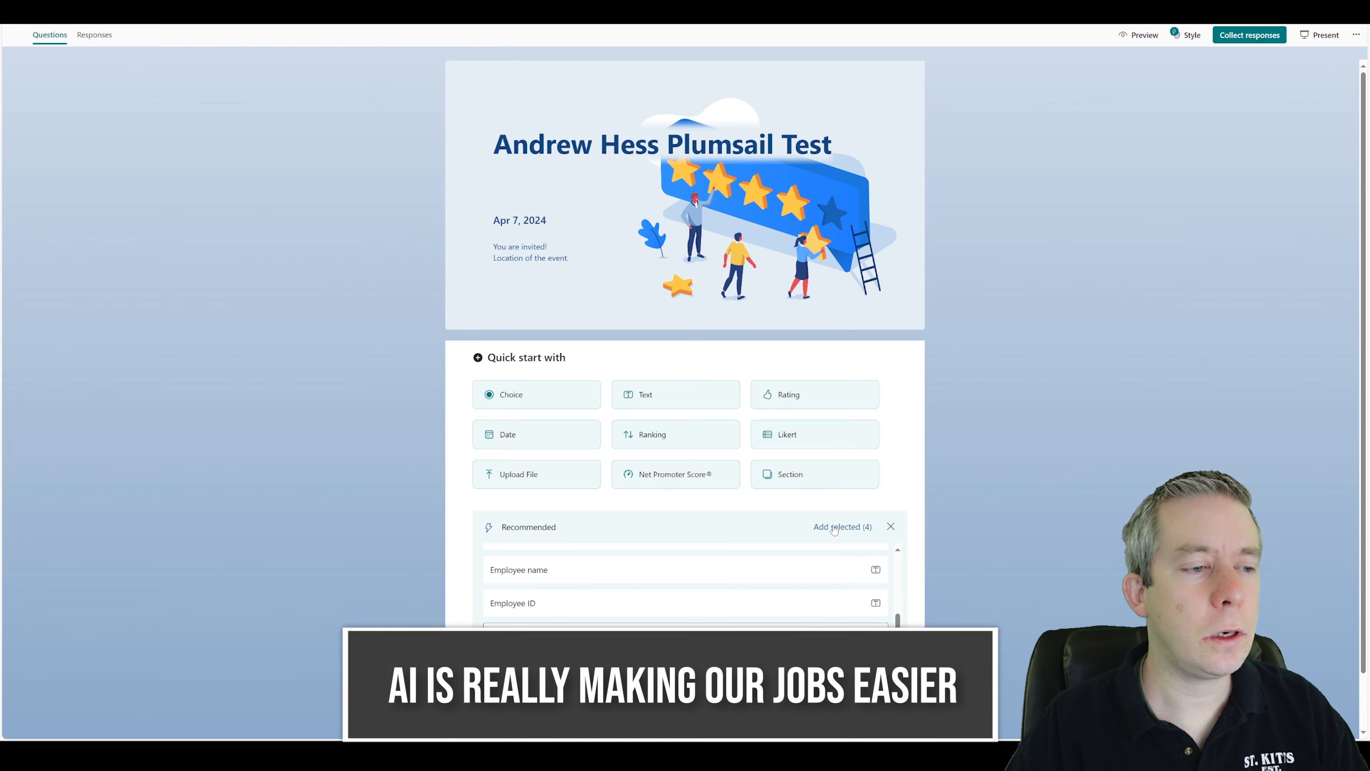
{"action": "left_click", "coordinate": [829, 528]}
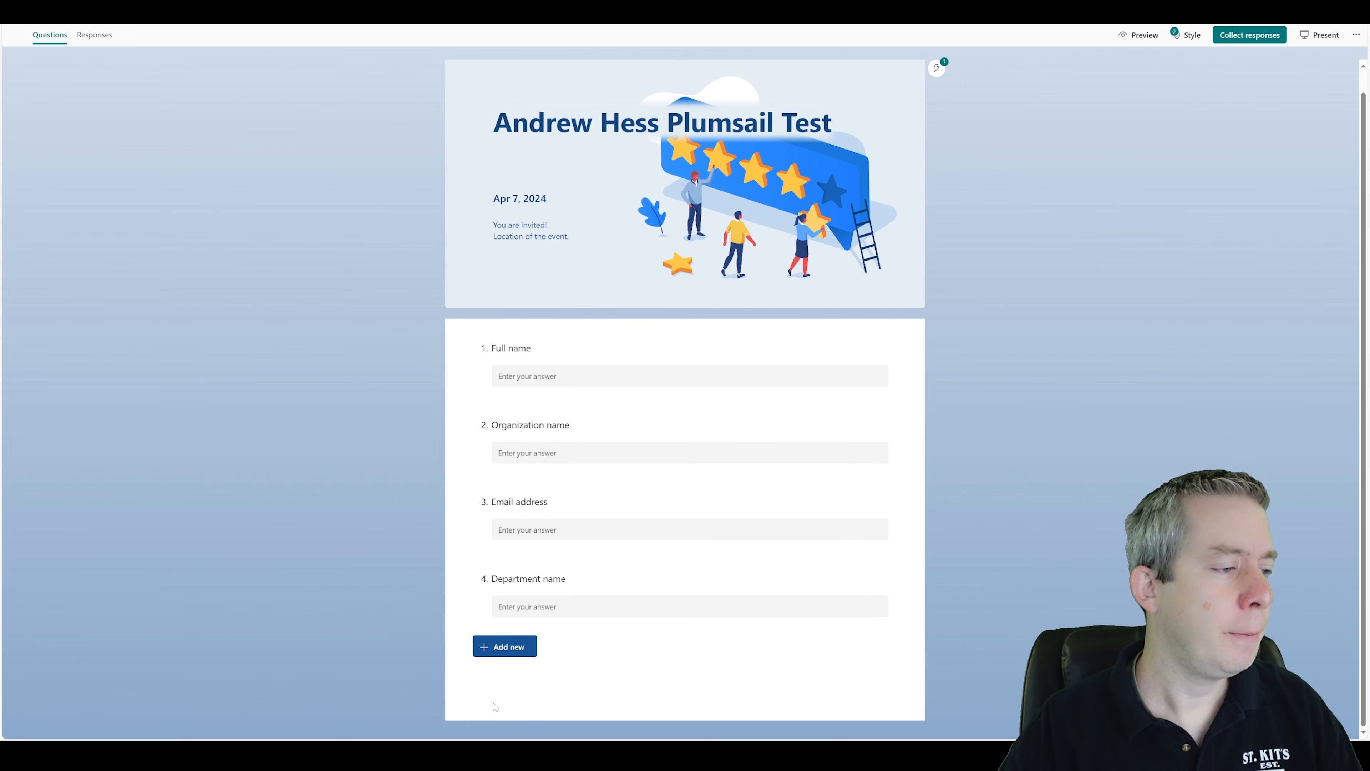
Add a new Choice question asking "What is your favorite color?".
{"action": "left_click", "coordinate": [504, 646]}
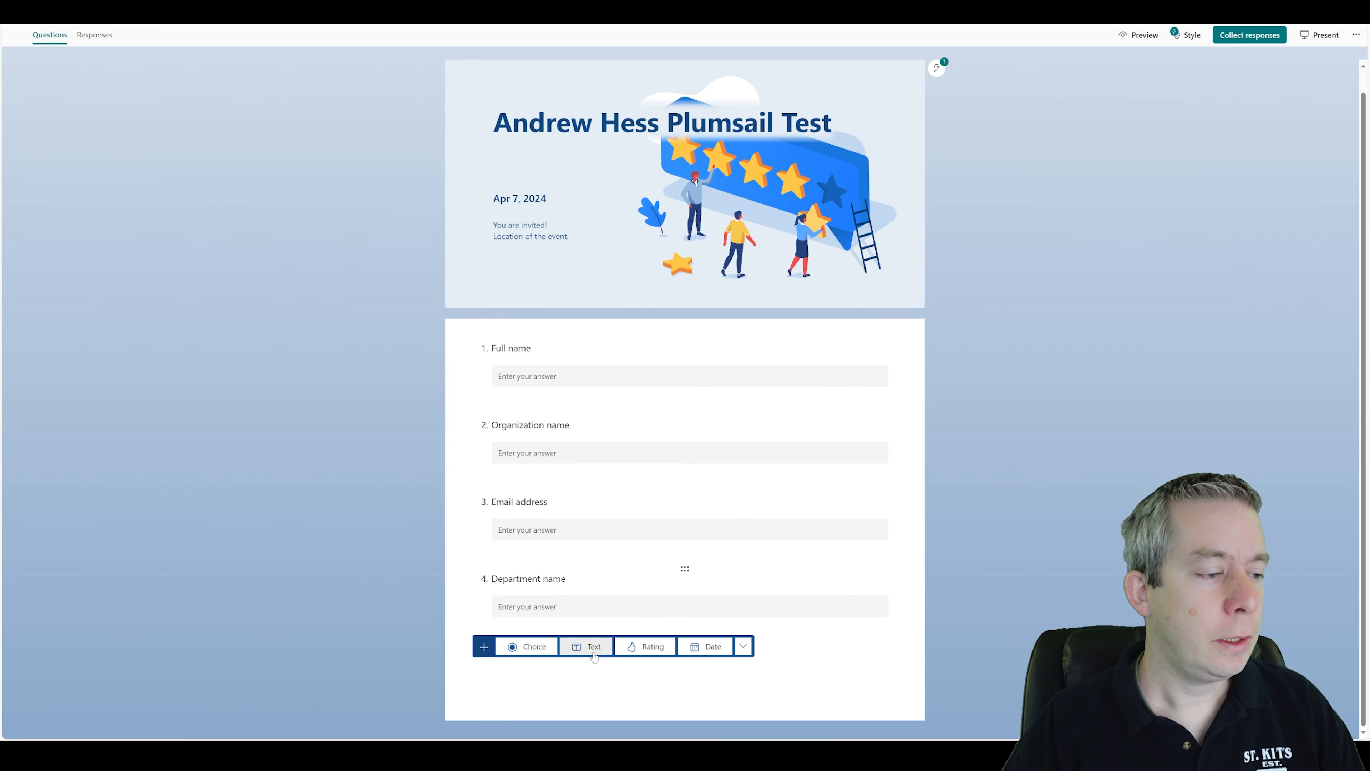
{"action": "left_click", "coordinate": [527, 648]}
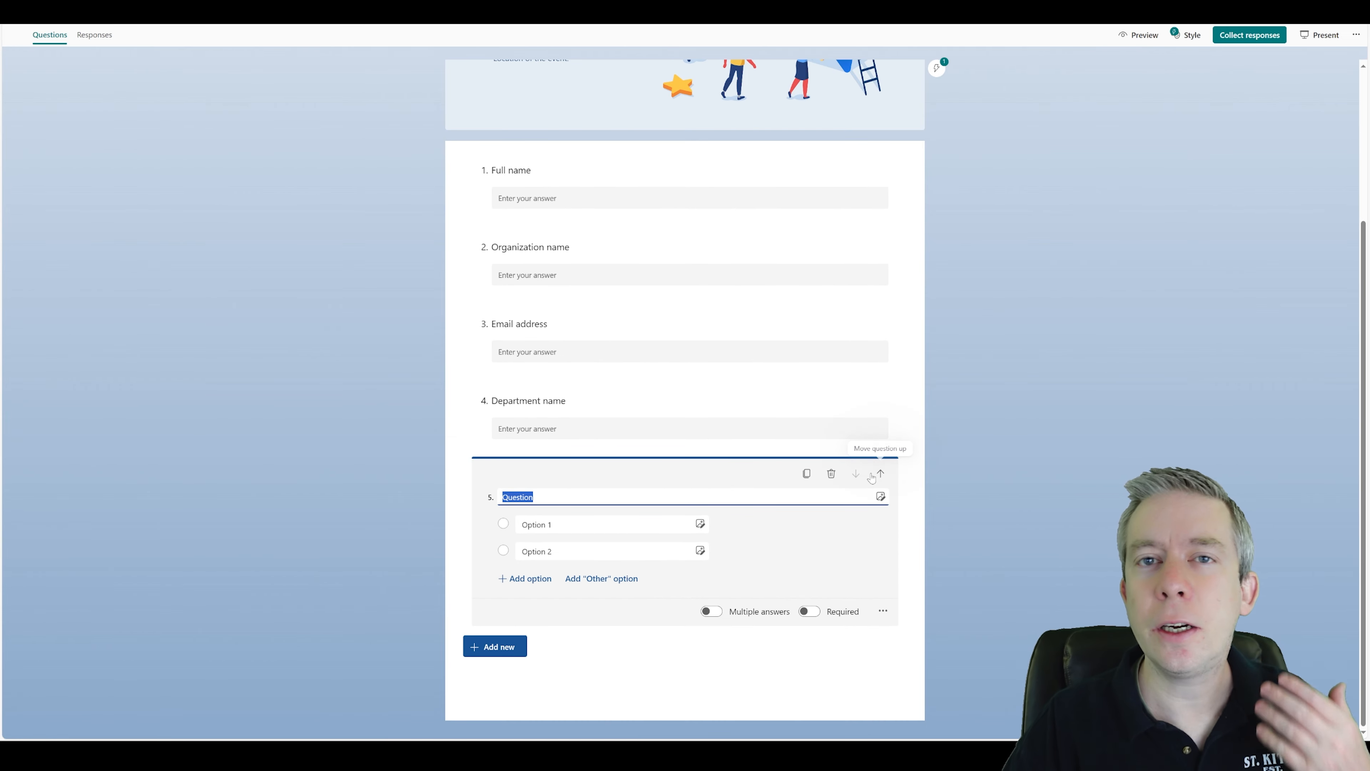
{"action": "type", "text": "W"}
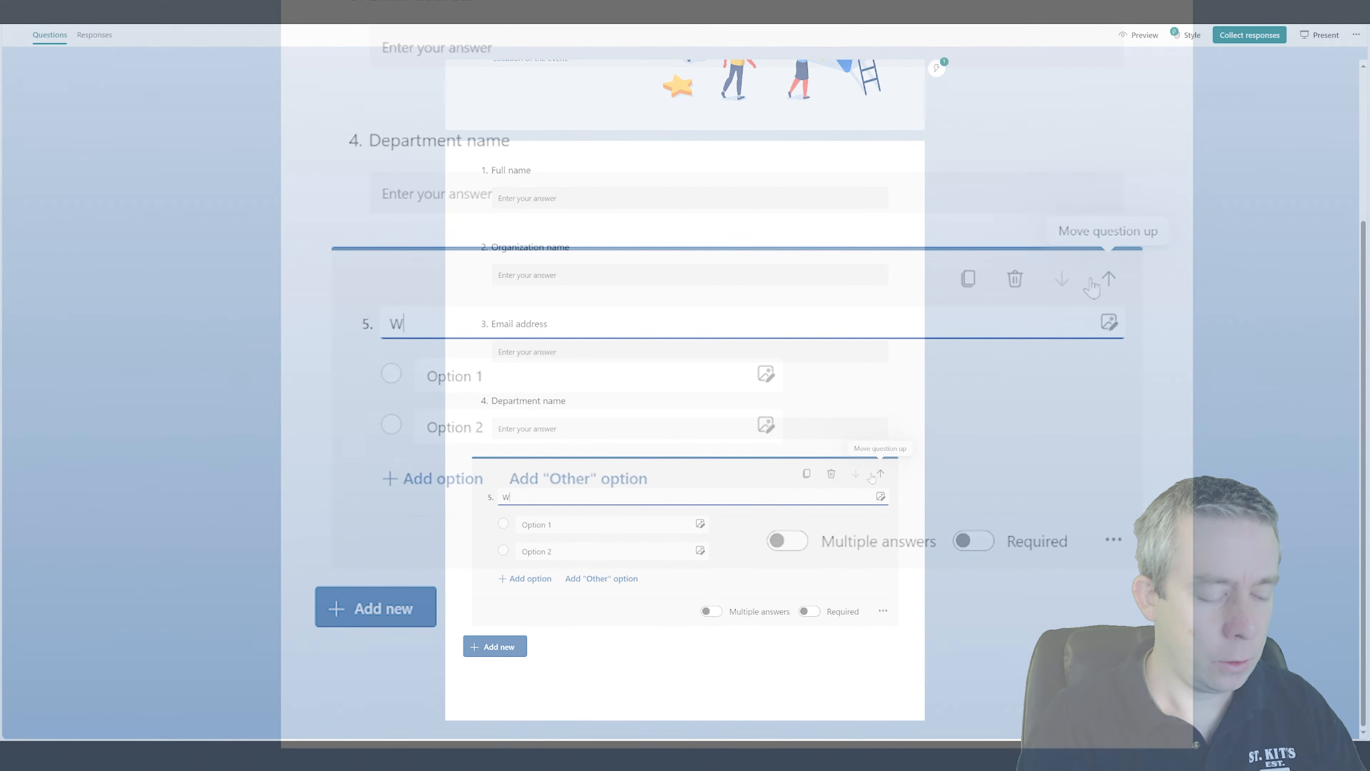
{"action": "type", "text": "hat is your favor"}
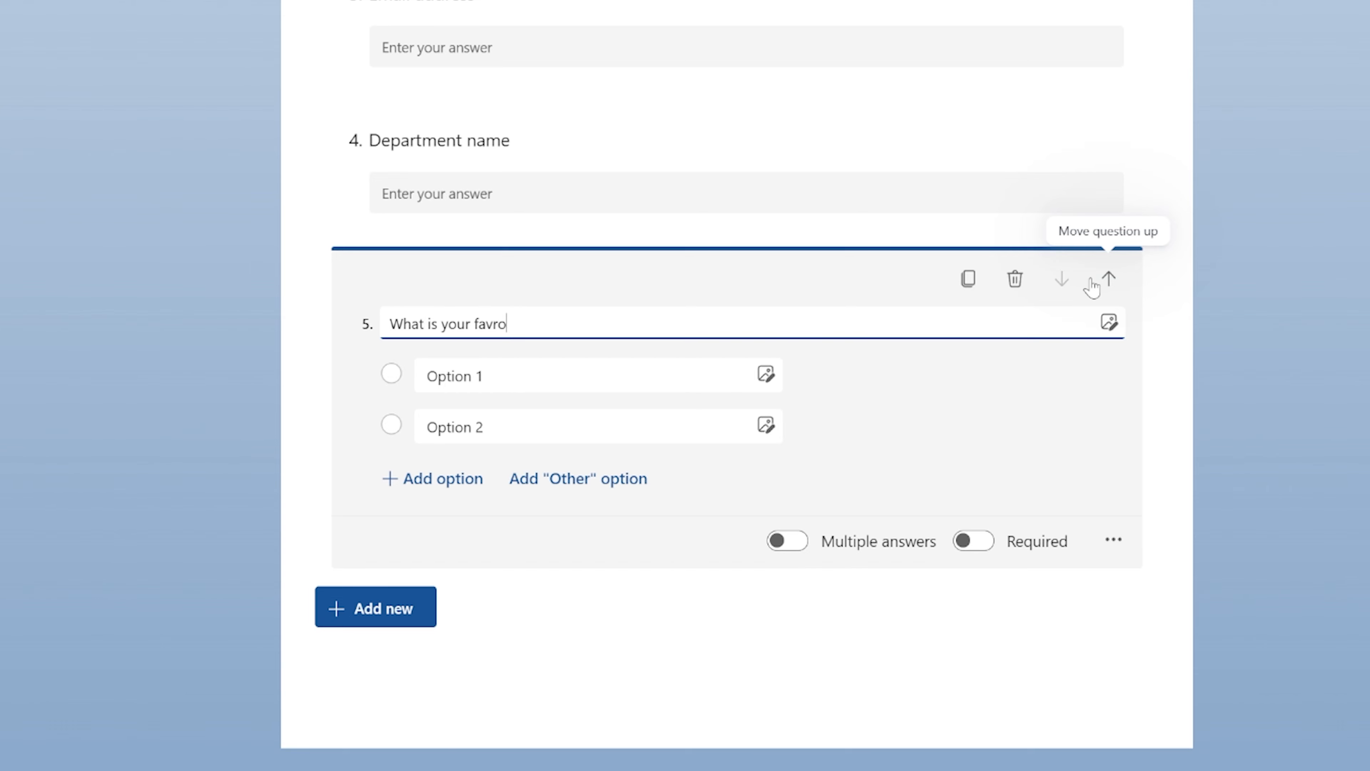
{"action": "type", "text": "ite Col"}
{"action": "key", "text": "BackSpace"}
{"action": "key", "text": "BackSpace"}
{"action": "type", "text": "co"}
{"action": "left_click", "coordinate": [1300, 319]}
Set the question's first option to Red.
{"action": "left_click", "coordinate": [442, 479]}
{"action": "key", "text": "Tab"}
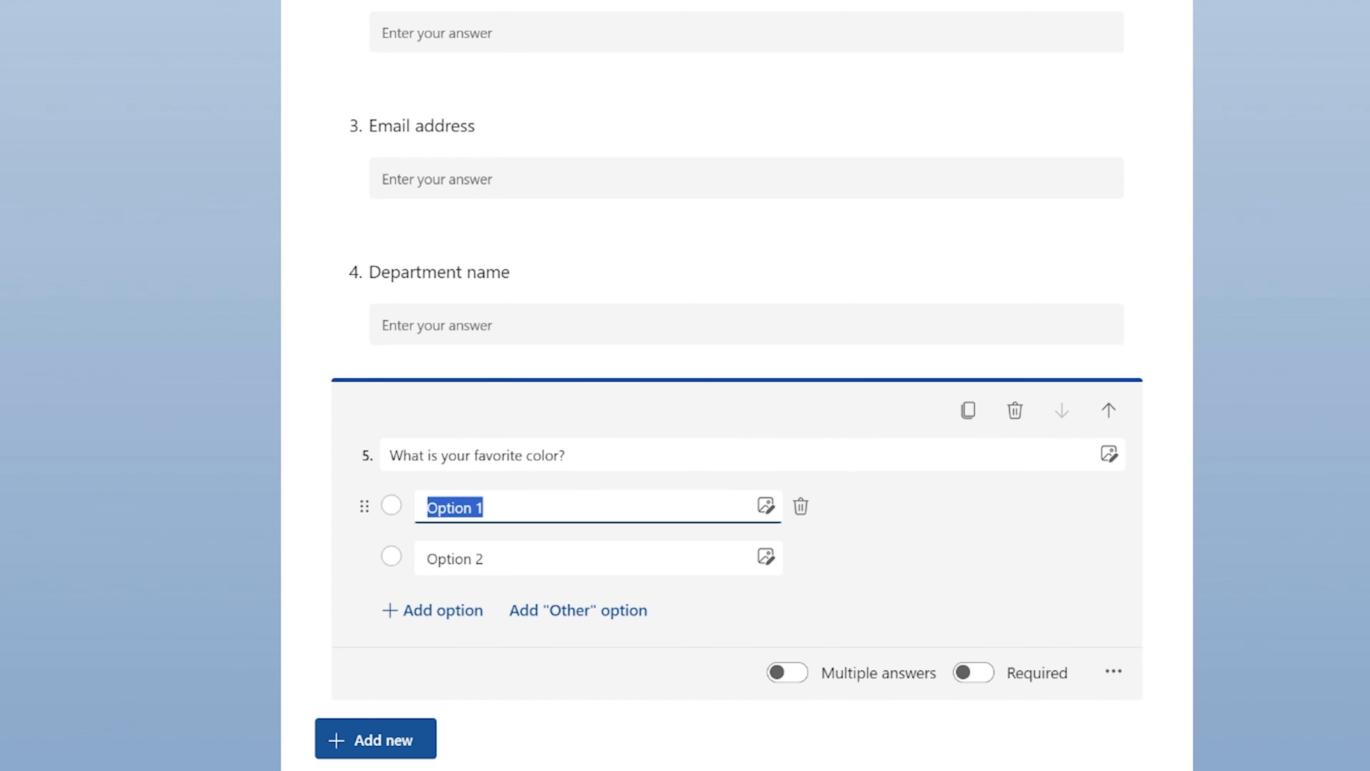
{"action": "type", "text": "Re"}
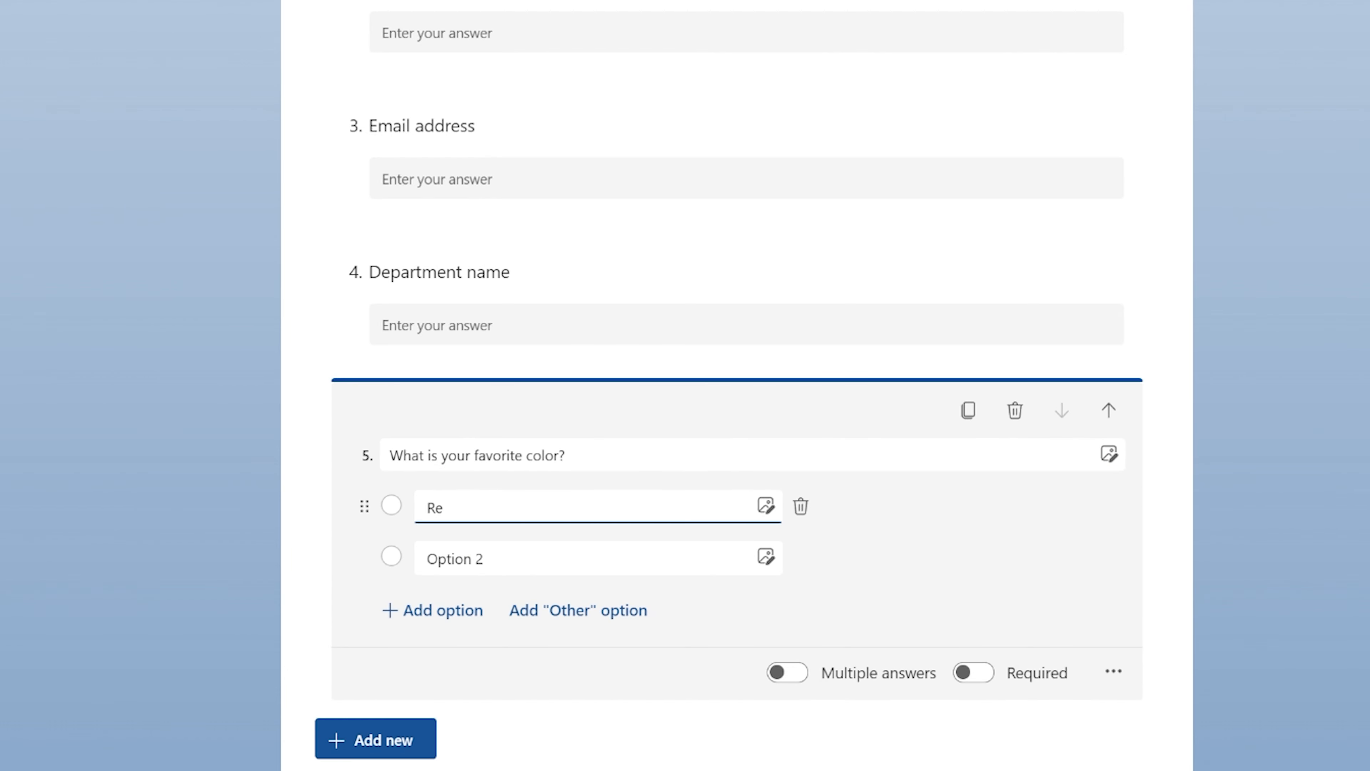
{"action": "type", "text": "d"}
{"action": "key", "text": "Tab"}
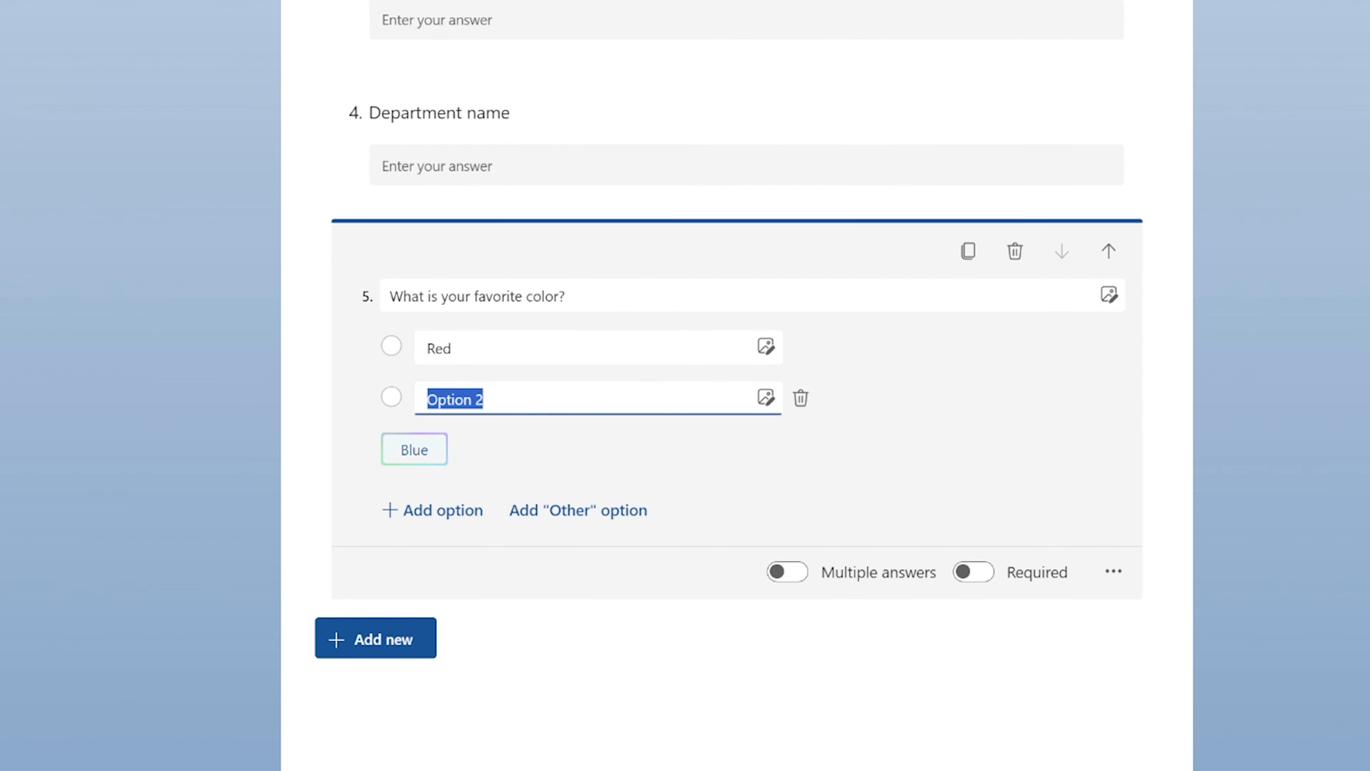
Add the suggested options Blue, Green, Yellow, Orange and Purple to the color question.
{"action": "left_click", "coordinate": [416, 448]}
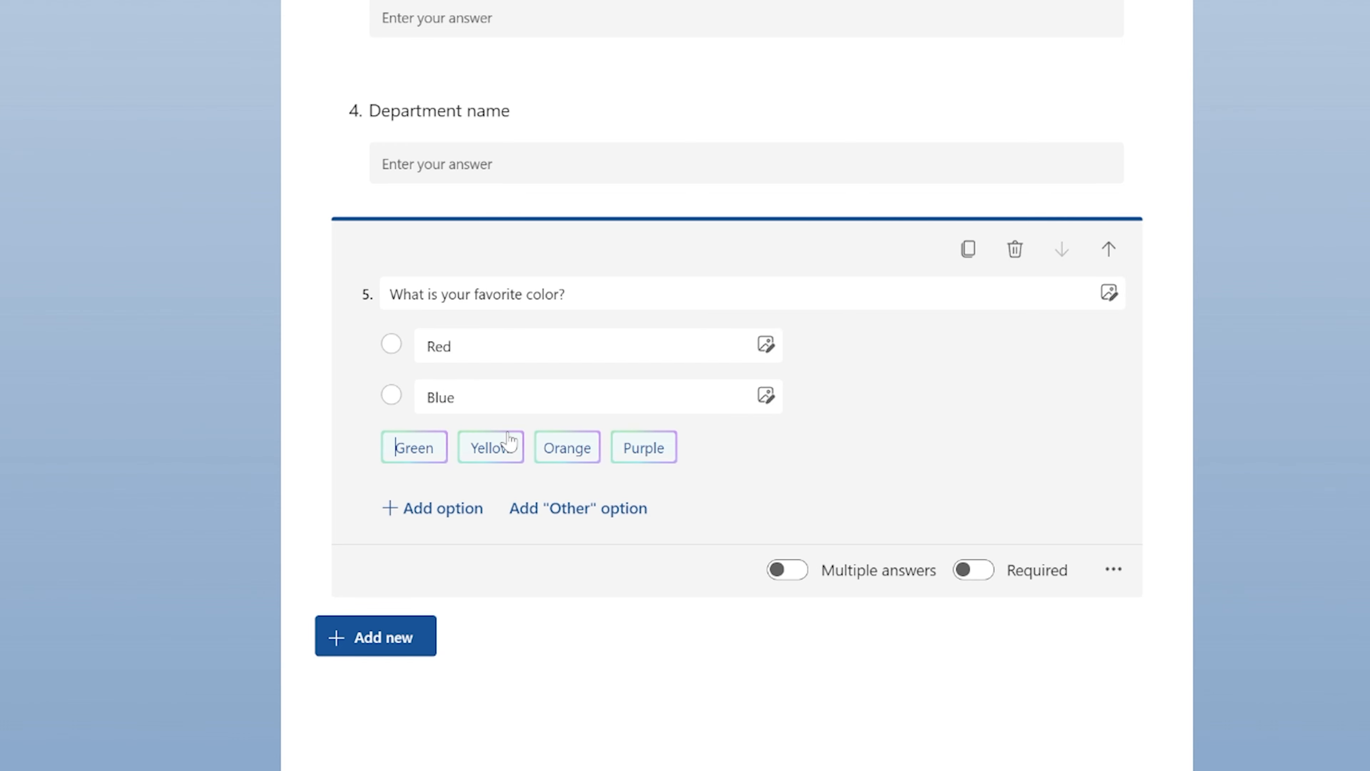
{"action": "left_click", "coordinate": [414, 448]}
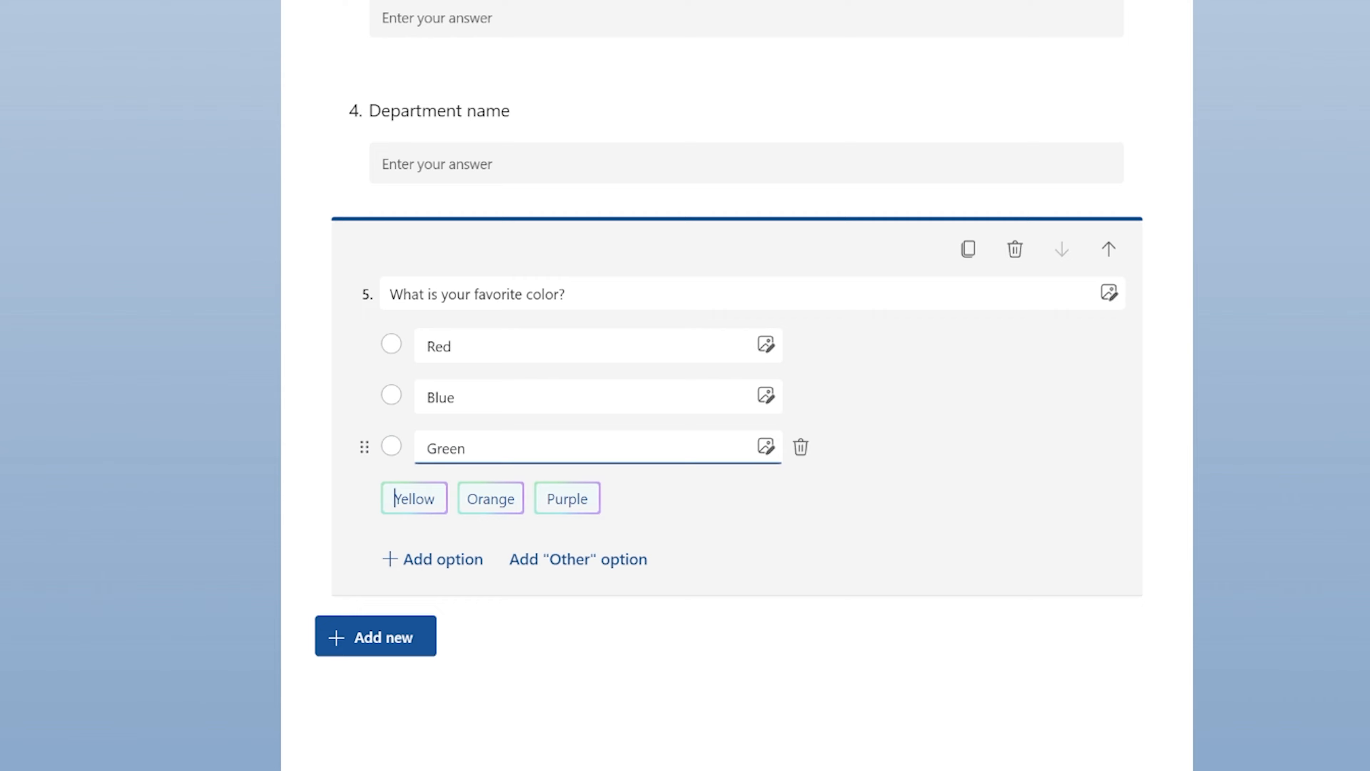
{"action": "left_click", "coordinate": [415, 499]}
{"action": "left_click", "coordinate": [412, 550]}
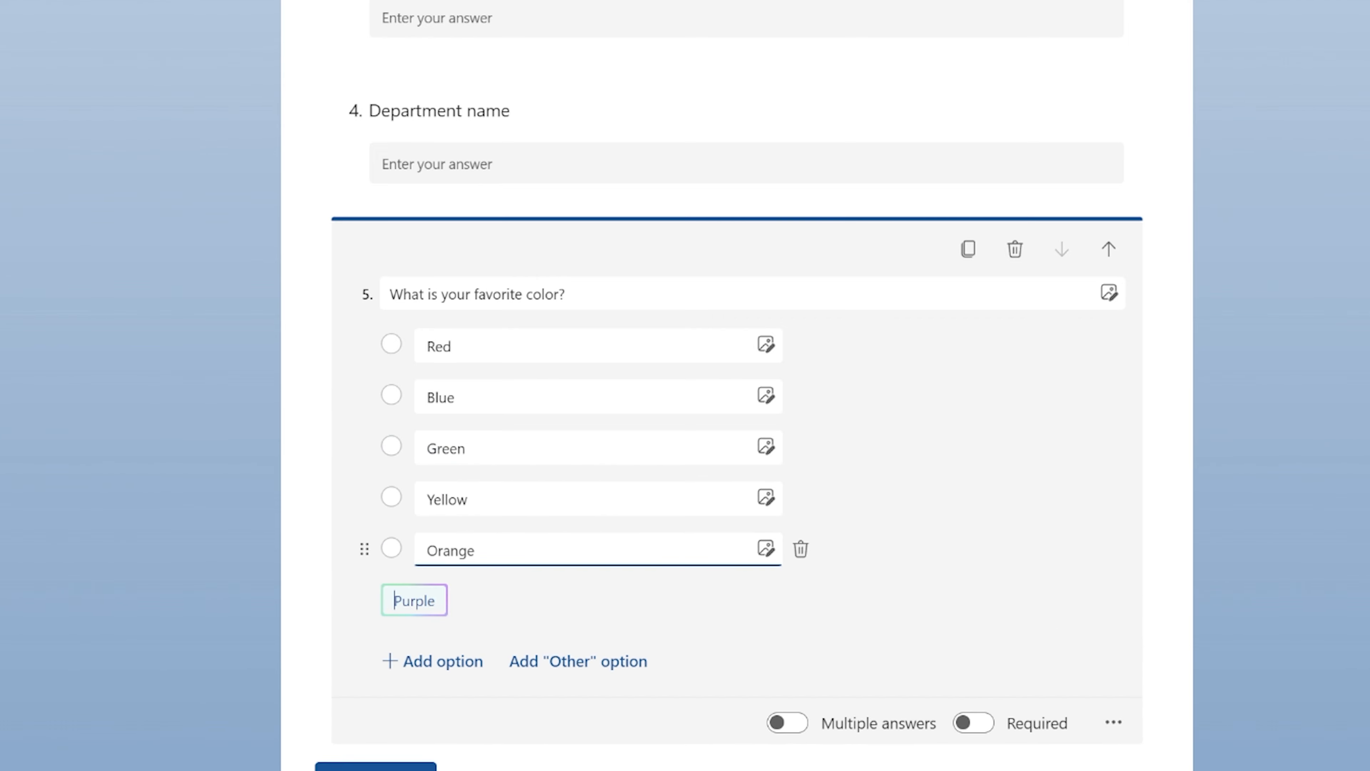
{"action": "left_click", "coordinate": [394, 600]}
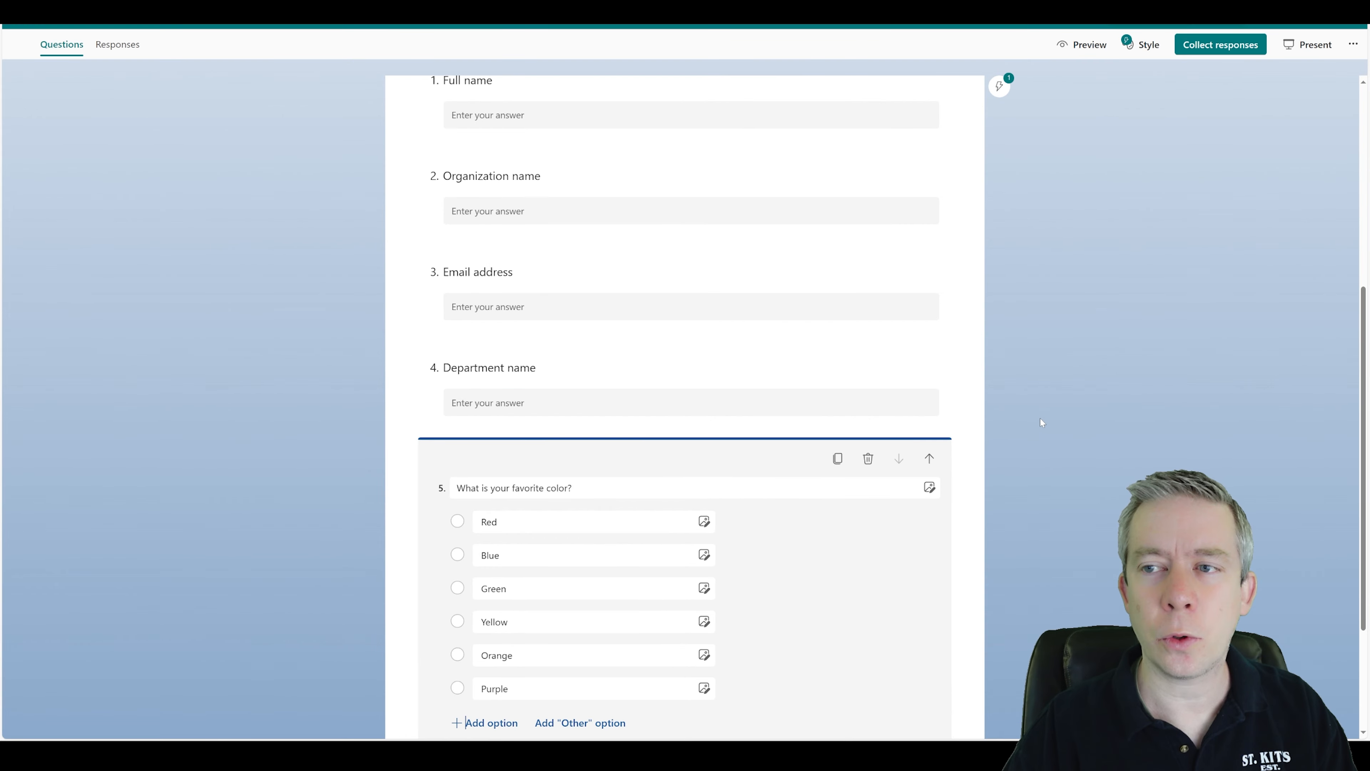
Scroll through the form to review the title and questions.
{"action": "scroll", "coordinate": [1041, 421], "scroll_direction": "down", "scroll_amount": 4}
{"action": "key", "text": "ctrl+plus"}
{"action": "scroll", "coordinate": [1033, 482], "scroll_direction": "down", "scroll_amount": 3}
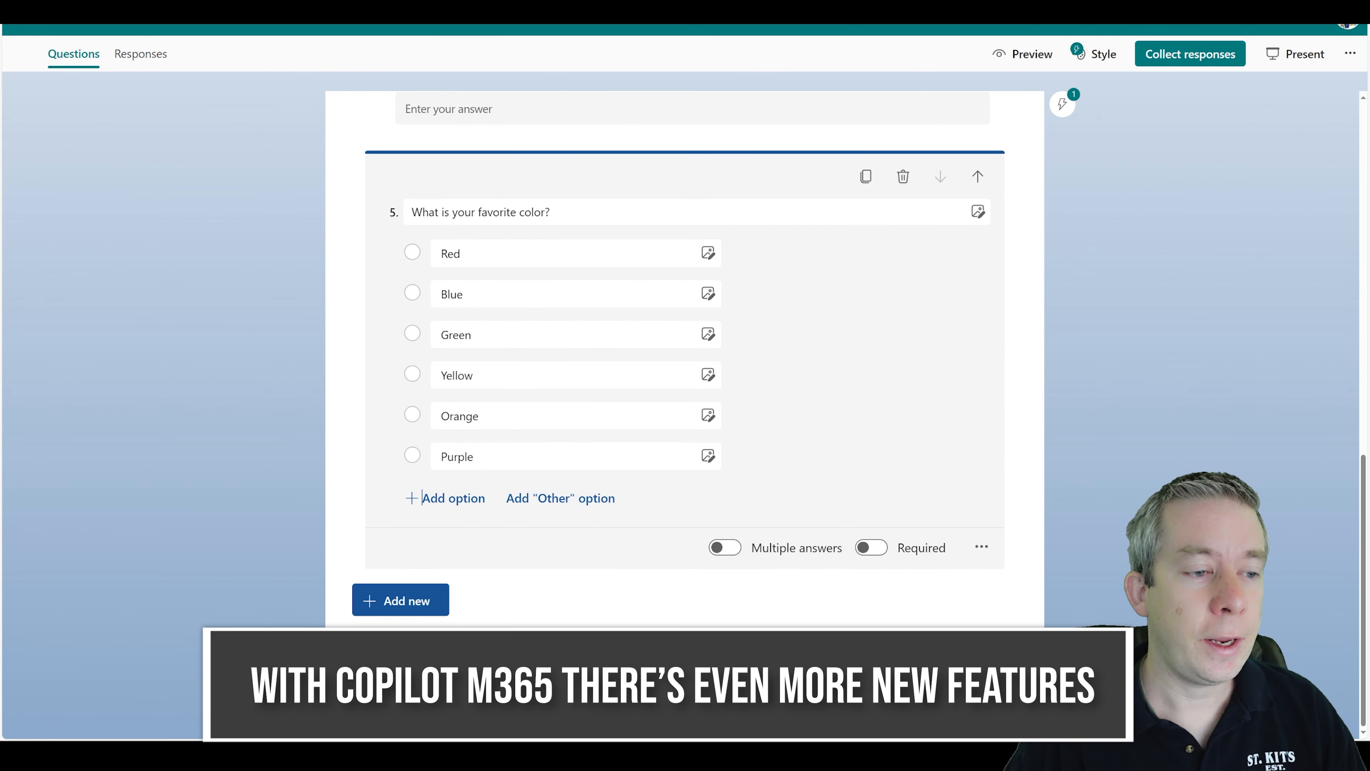
{"action": "scroll", "coordinate": [540, 218], "scroll_direction": "up", "scroll_amount": 15}
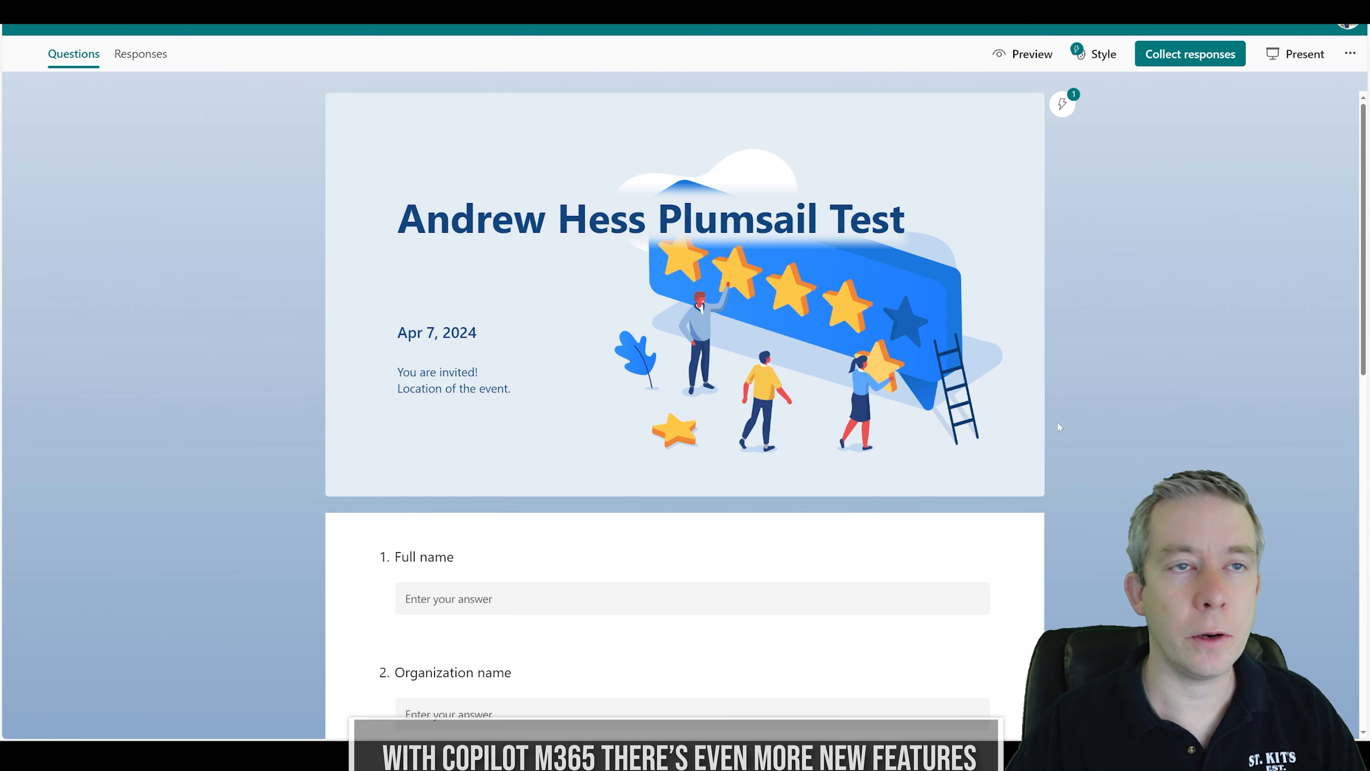
{"action": "scroll", "coordinate": [1090, 357], "scroll_direction": "down", "scroll_amount": 10}
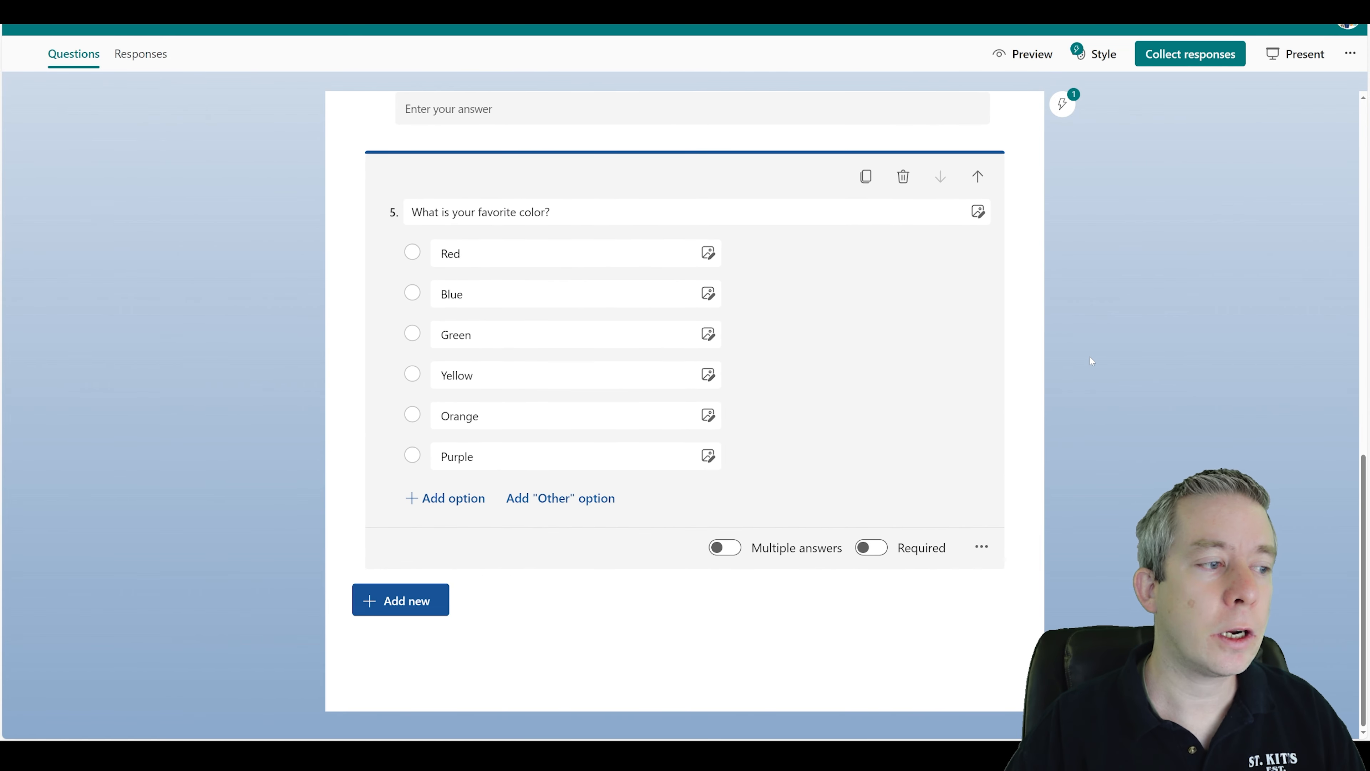
{"action": "left_click", "coordinate": [1090, 361]}
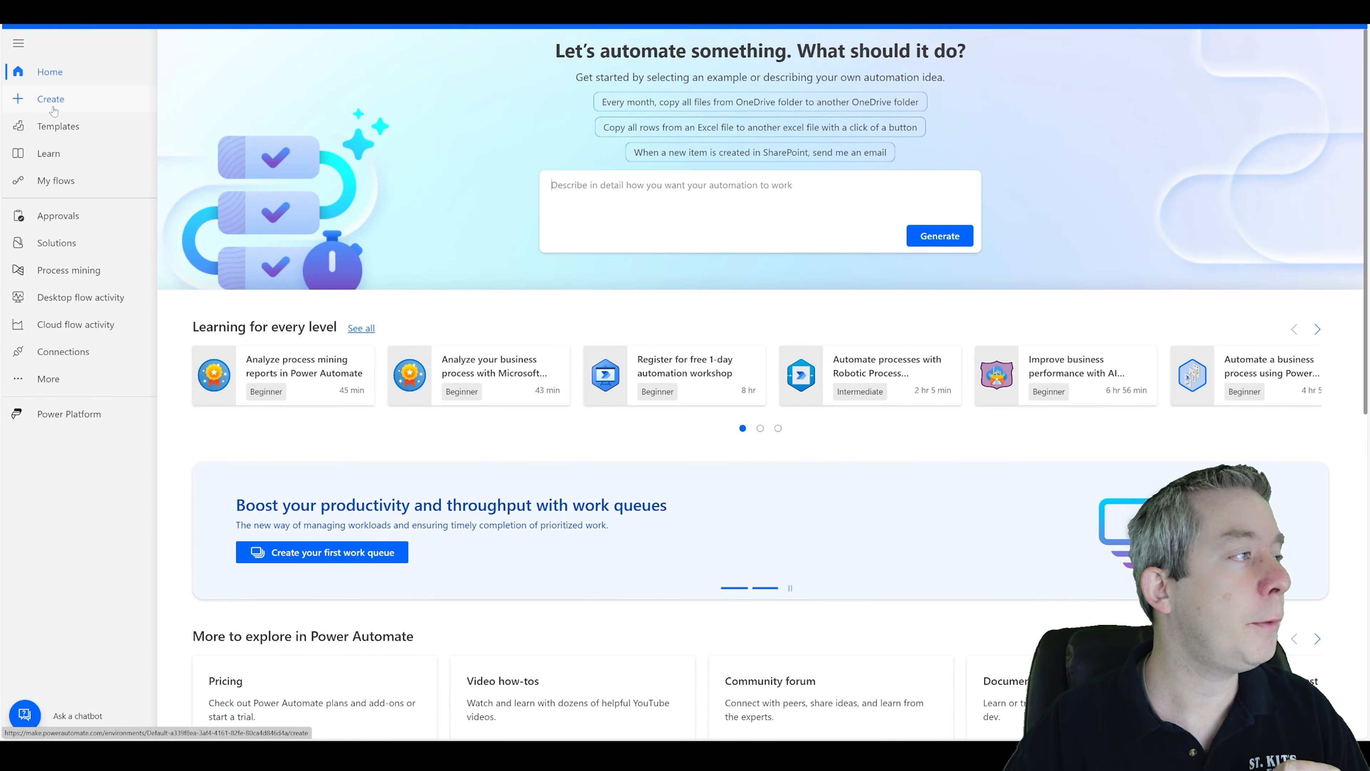
Create an automated cloud flow named with the form's title, triggered when a new Microsoft Forms response is submitted.
{"action": "left_click", "coordinate": [53, 110]}
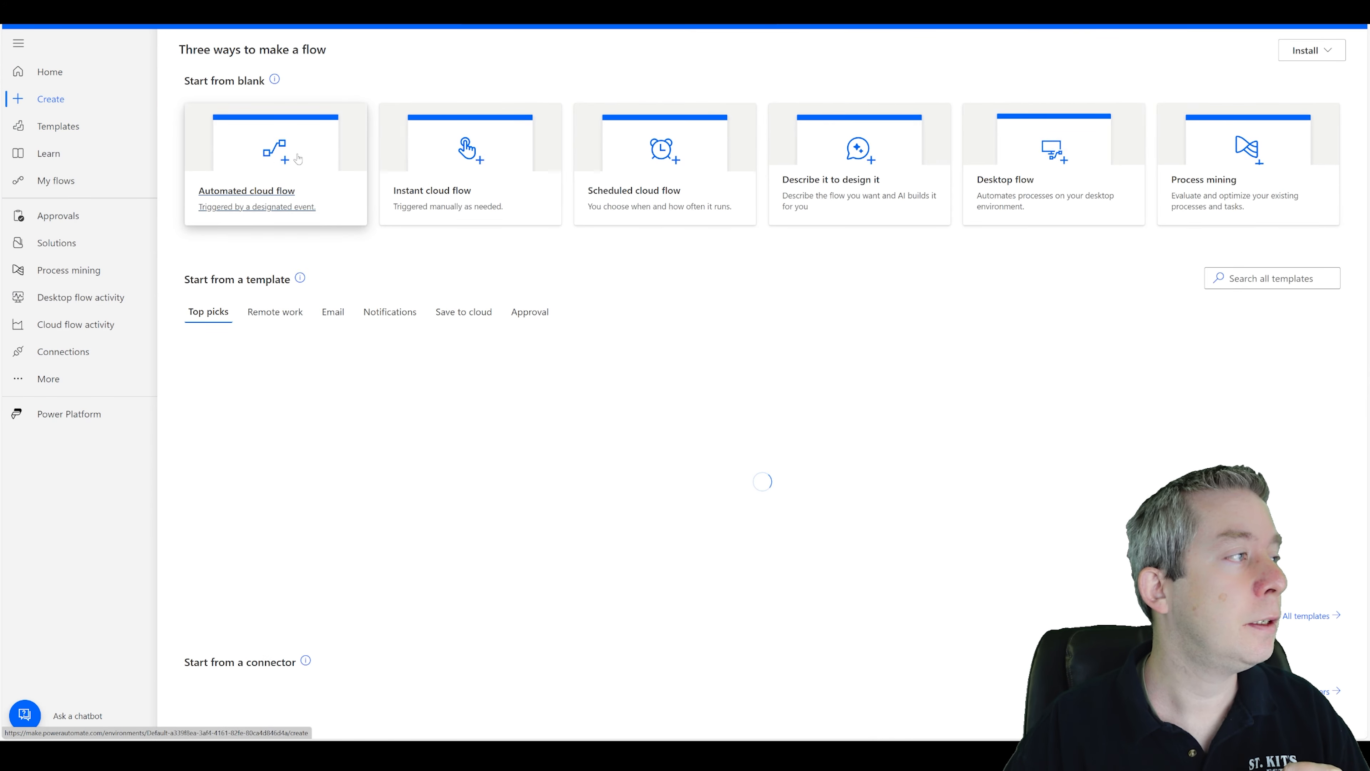
{"action": "left_click", "coordinate": [247, 195]}
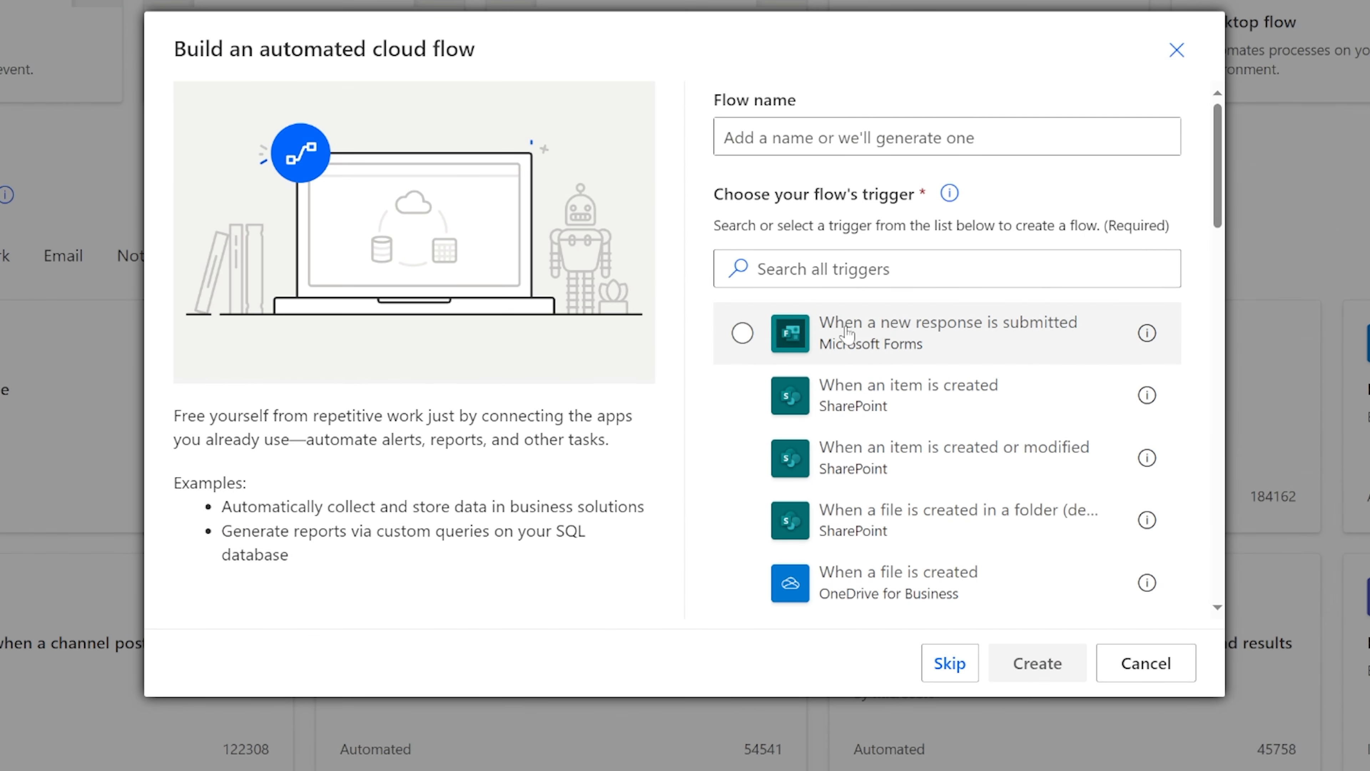
{"action": "left_click", "coordinate": [864, 335]}
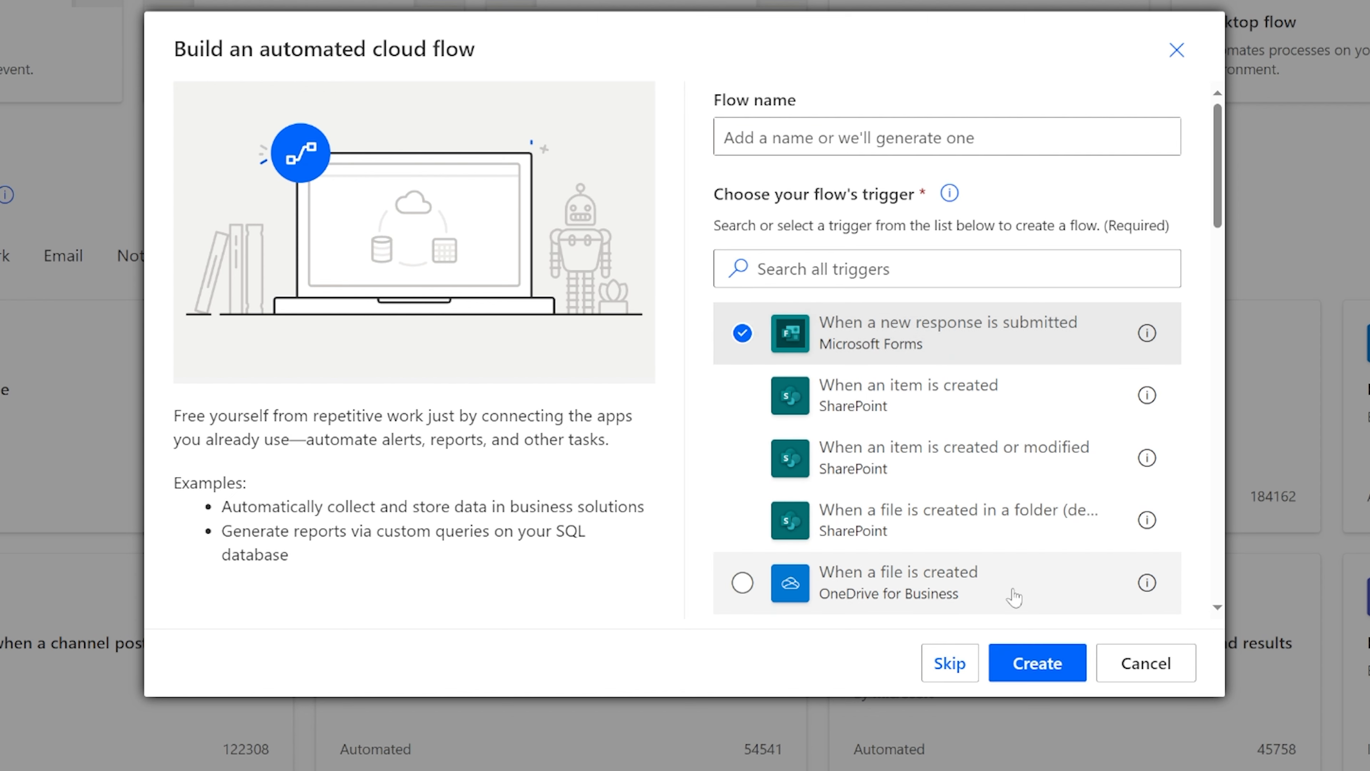
{"action": "left_click", "coordinate": [947, 137]}
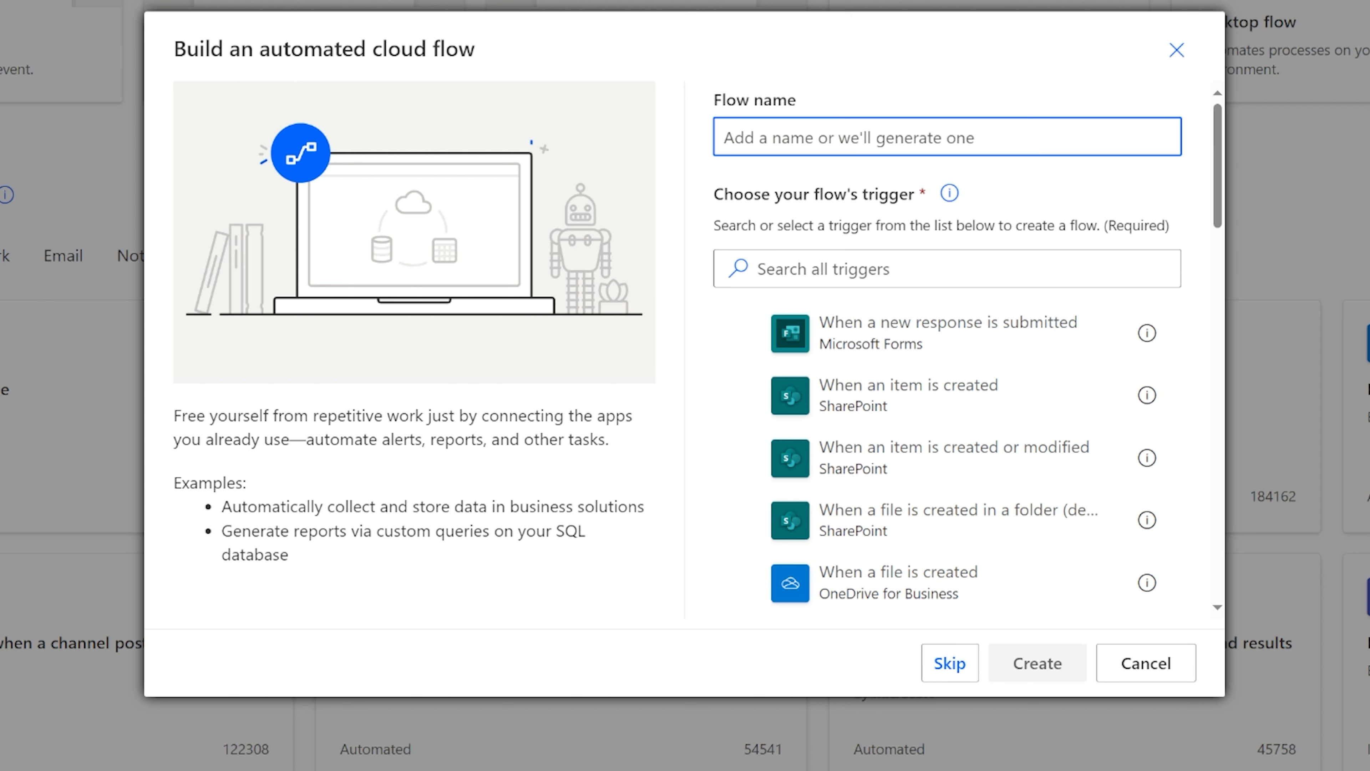
{"action": "type", "text": "Andrew He"}
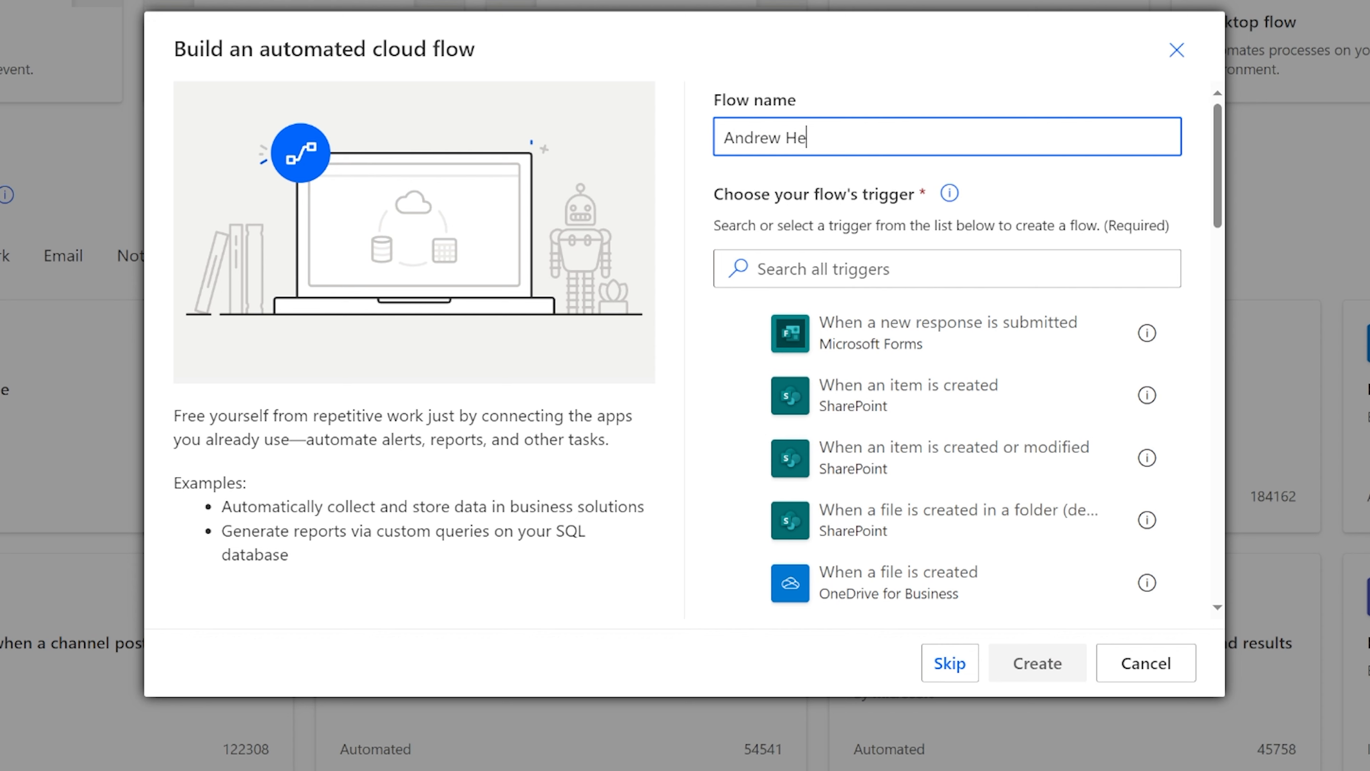
{"action": "type", "text": "ss Plumsail Test"}
{"action": "left_click", "coordinate": [885, 321]}
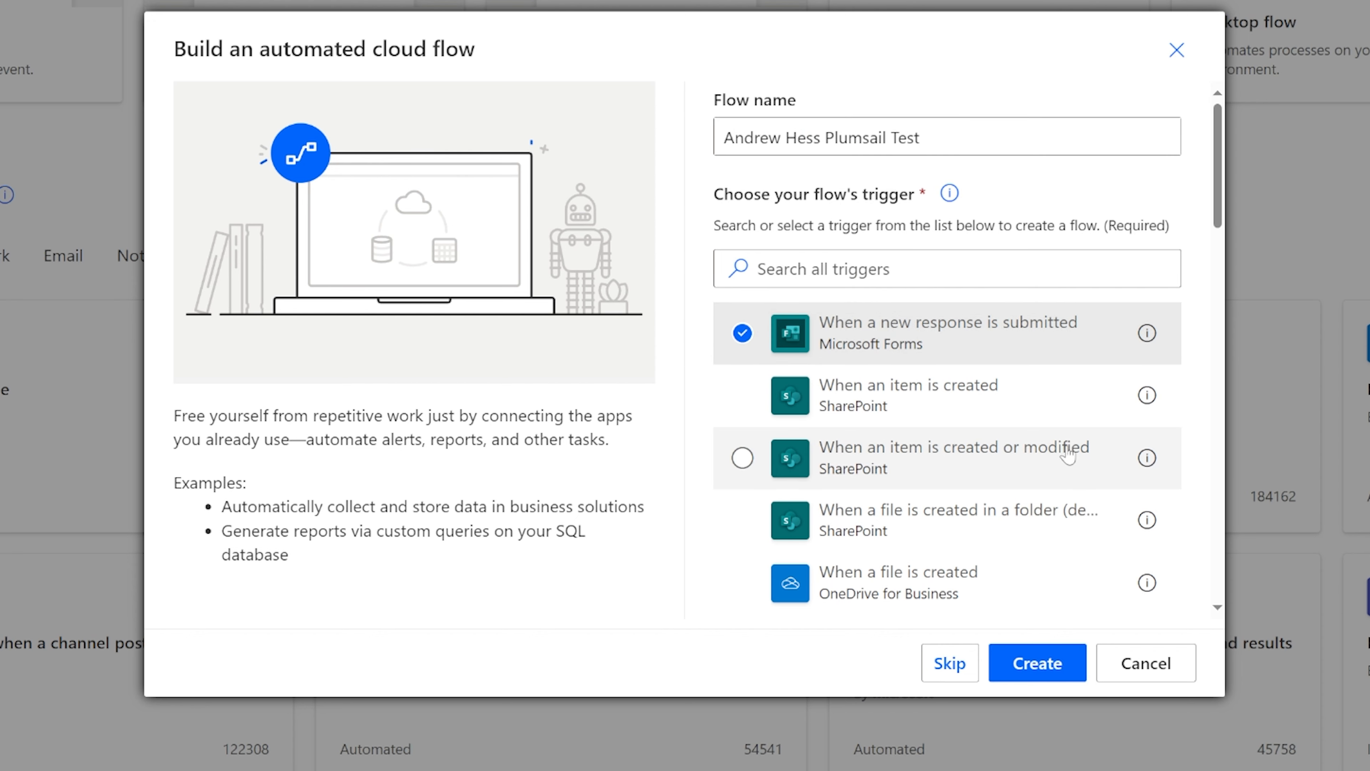
{"action": "left_click", "coordinate": [1035, 663]}
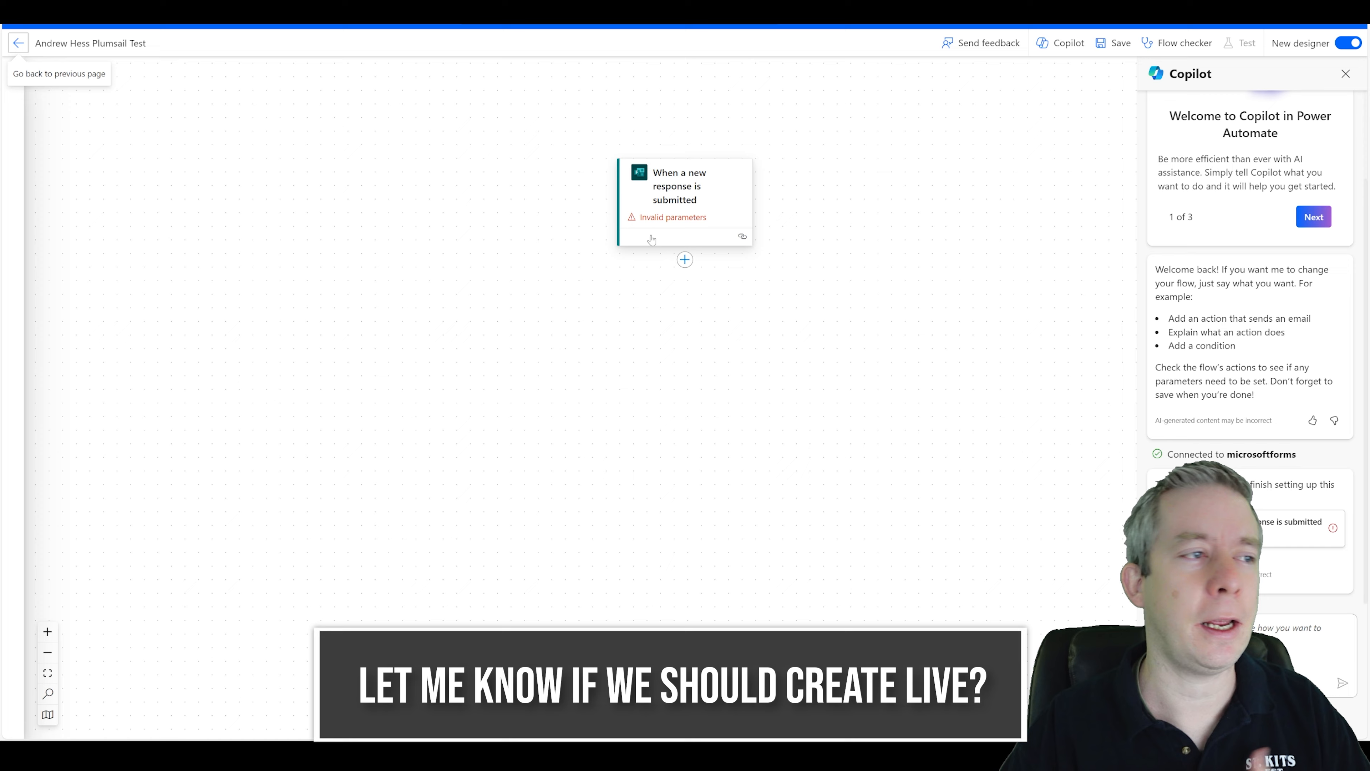
Set the trigger's Form Id to the newly built test form.
{"action": "left_click", "coordinate": [658, 223]}
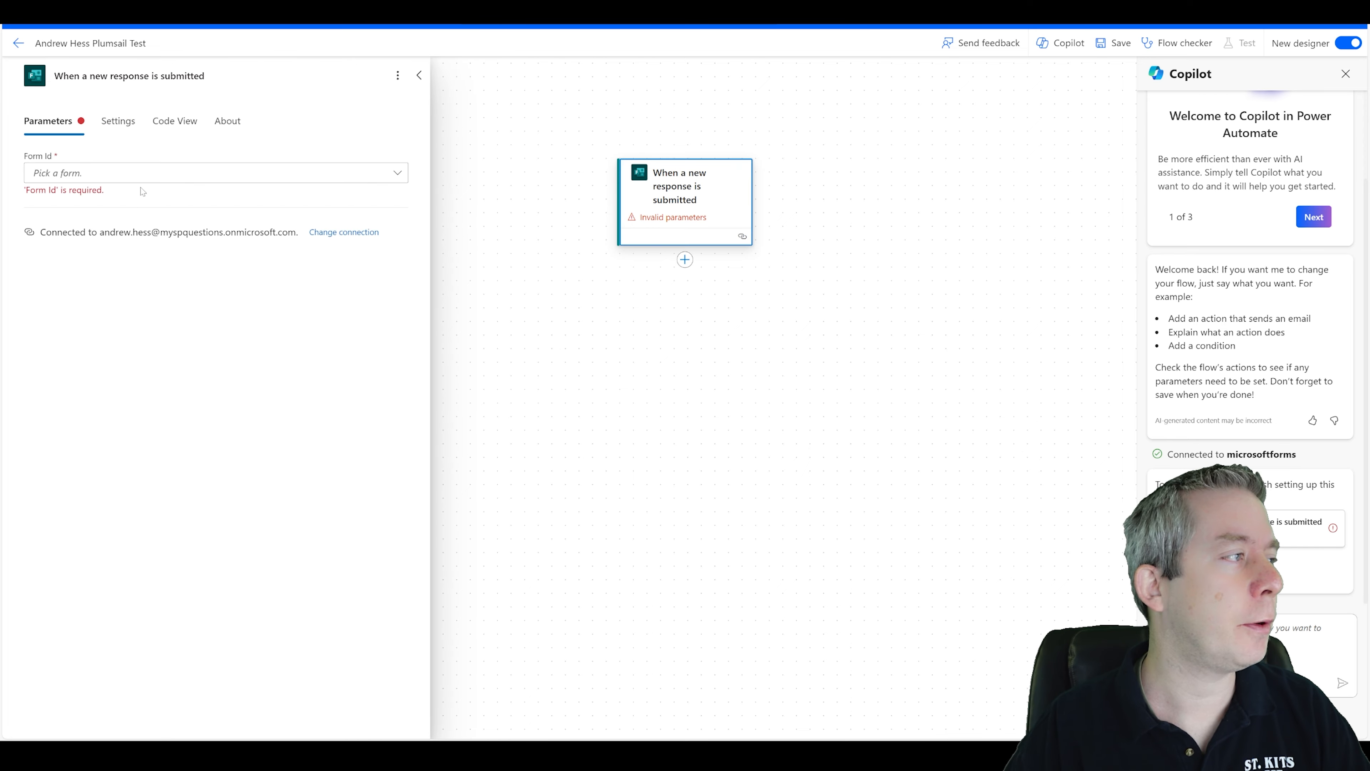
{"action": "left_click", "coordinate": [99, 174]}
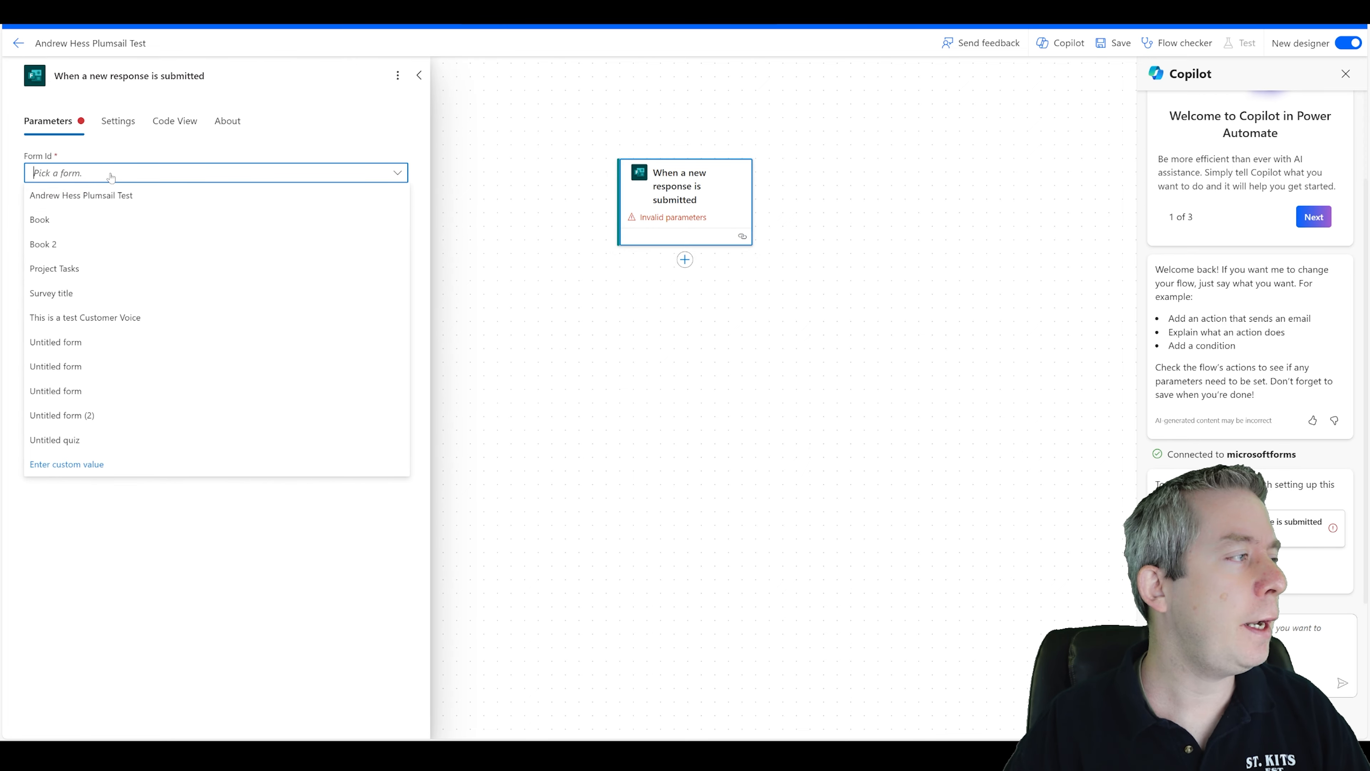
{"action": "left_click", "coordinate": [78, 195]}
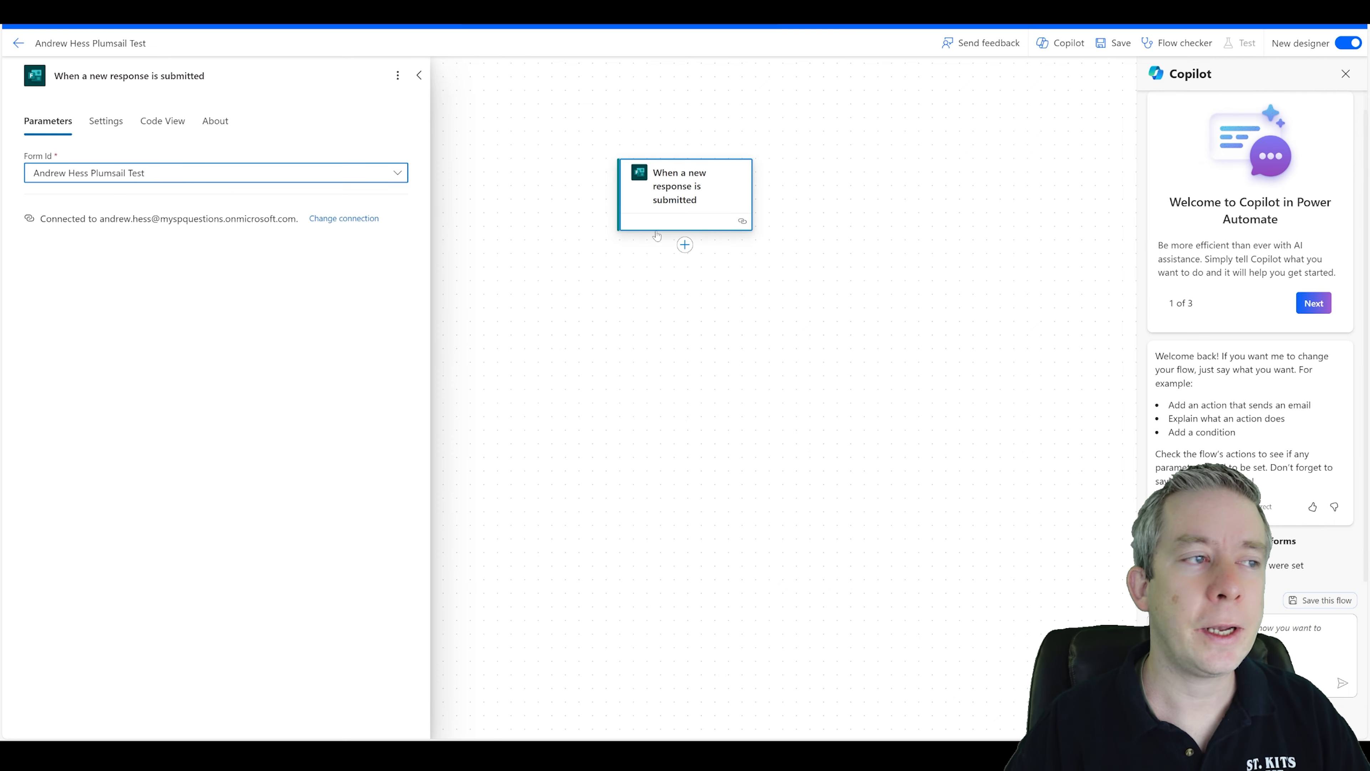
{"action": "left_click", "coordinate": [750, 276]}
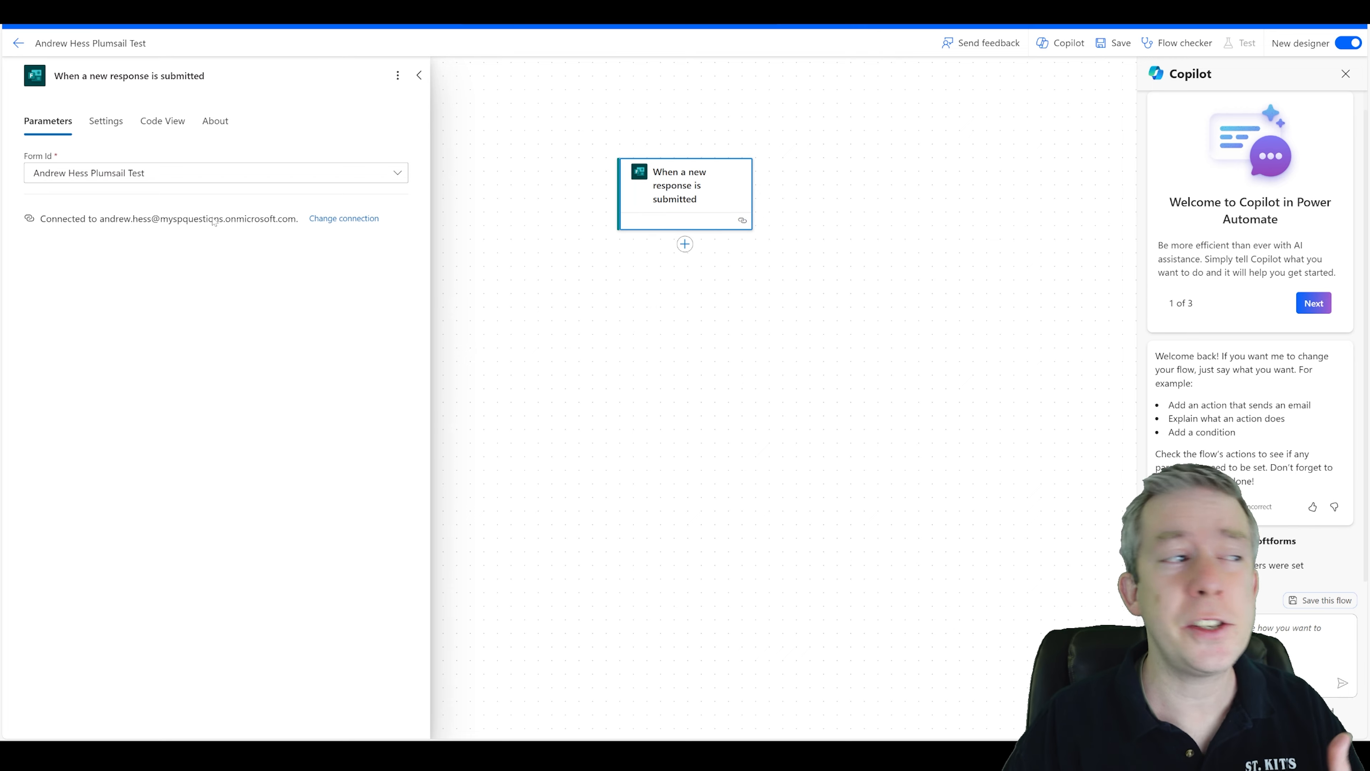
{"action": "left_click", "coordinate": [332, 219]}
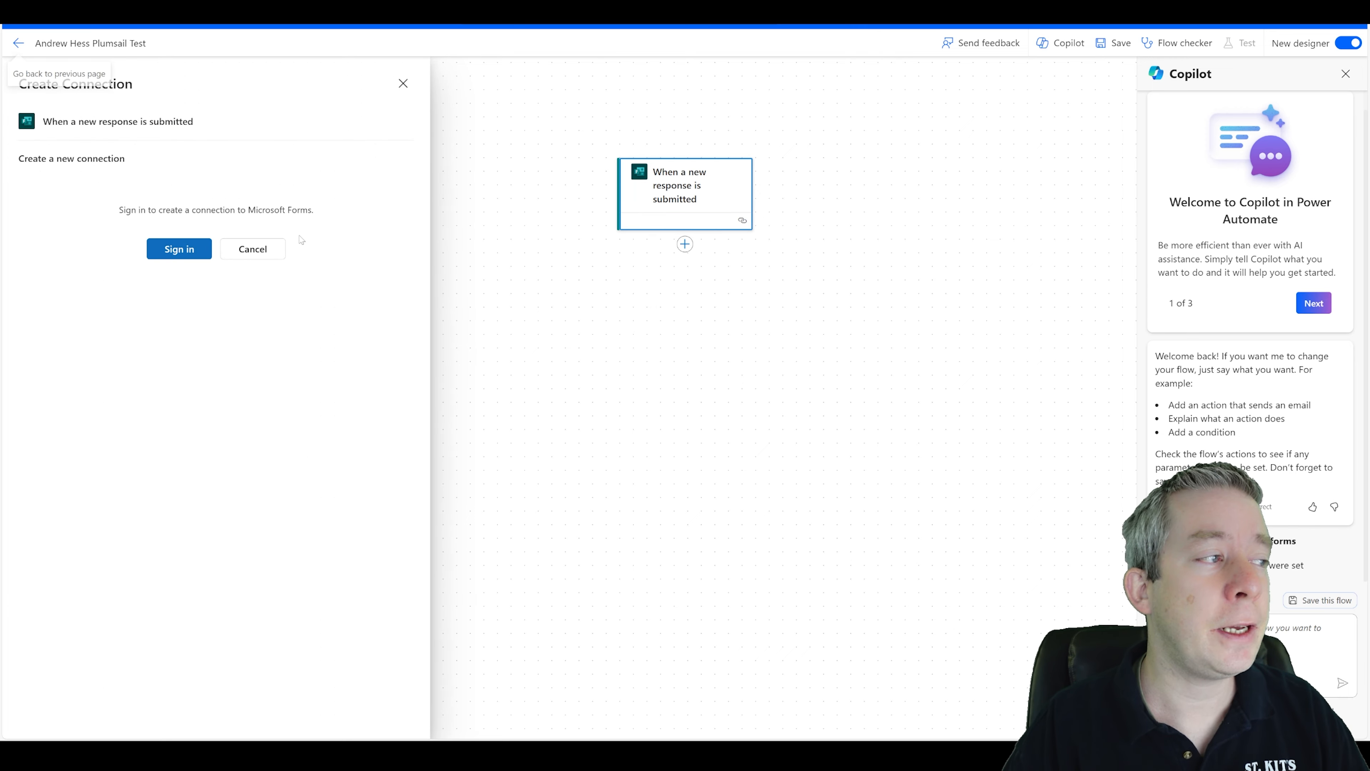
{"action": "left_click", "coordinate": [243, 251]}
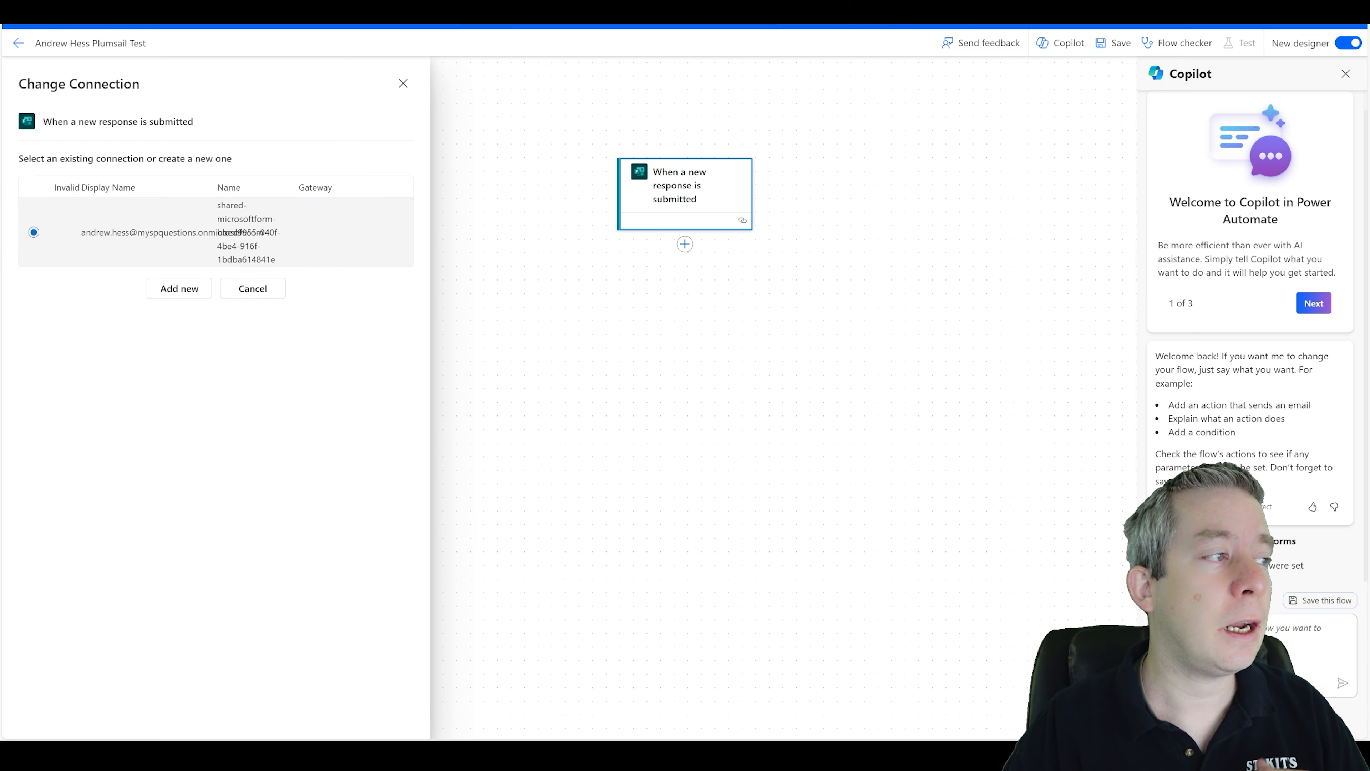
{"action": "left_click", "coordinate": [253, 289]}
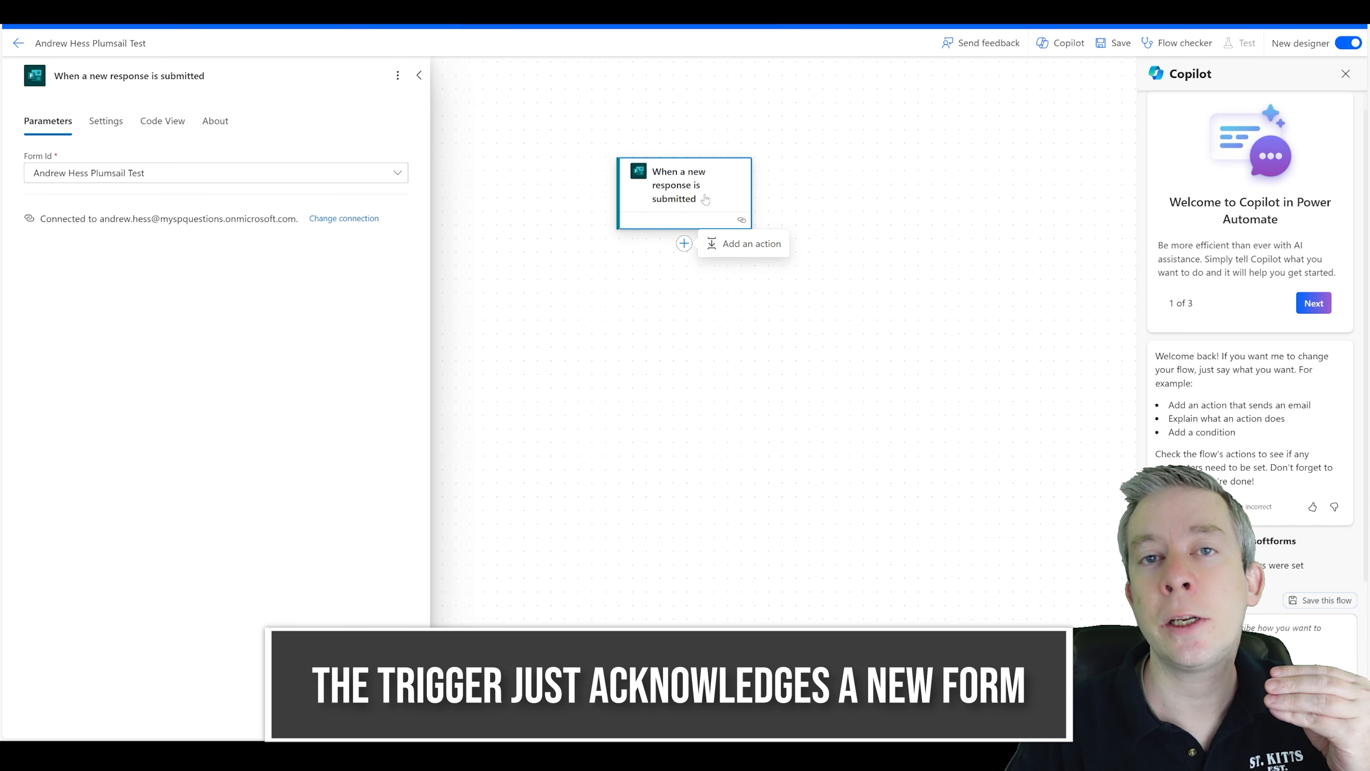
Add a Microsoft Forms Get response details action after the trigger.
{"action": "left_click", "coordinate": [685, 244]}
{"action": "left_click", "coordinate": [717, 244]}
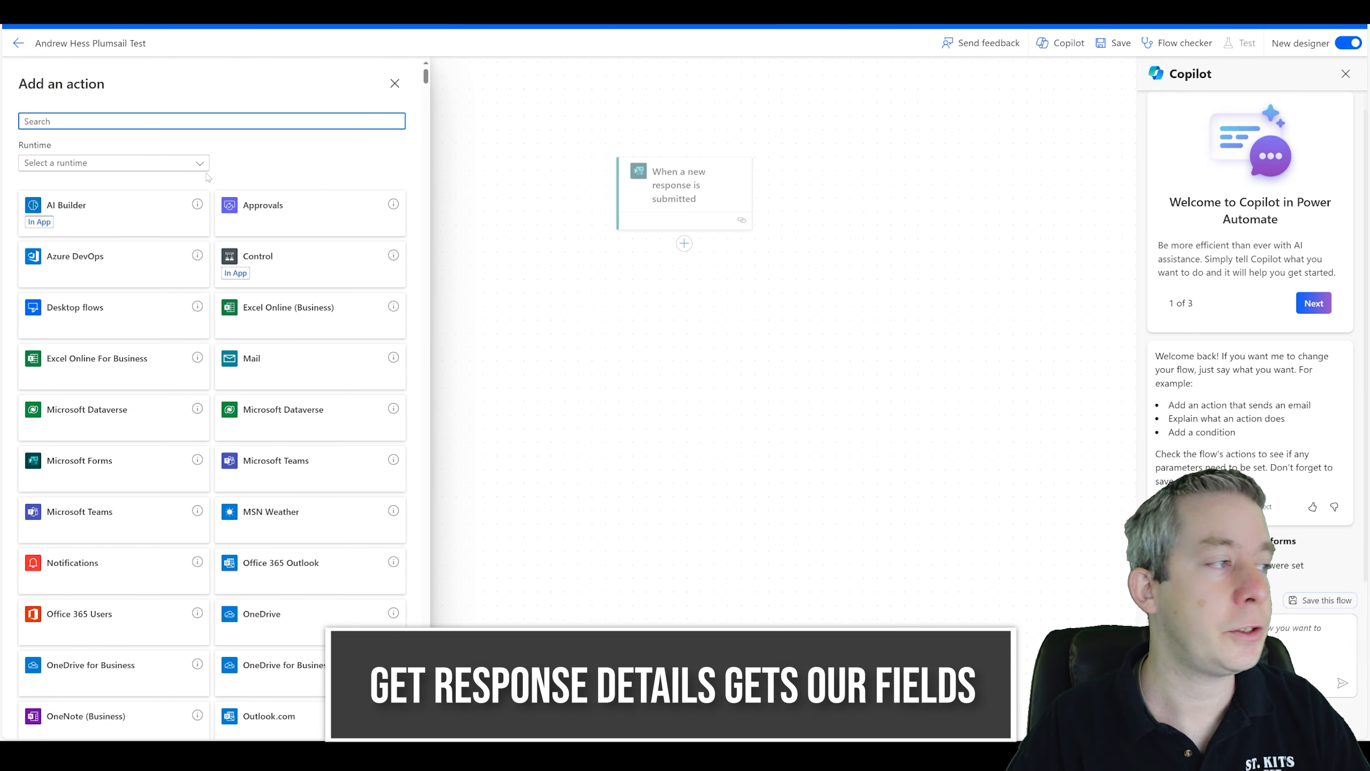
{"action": "type", "text": "forms"}
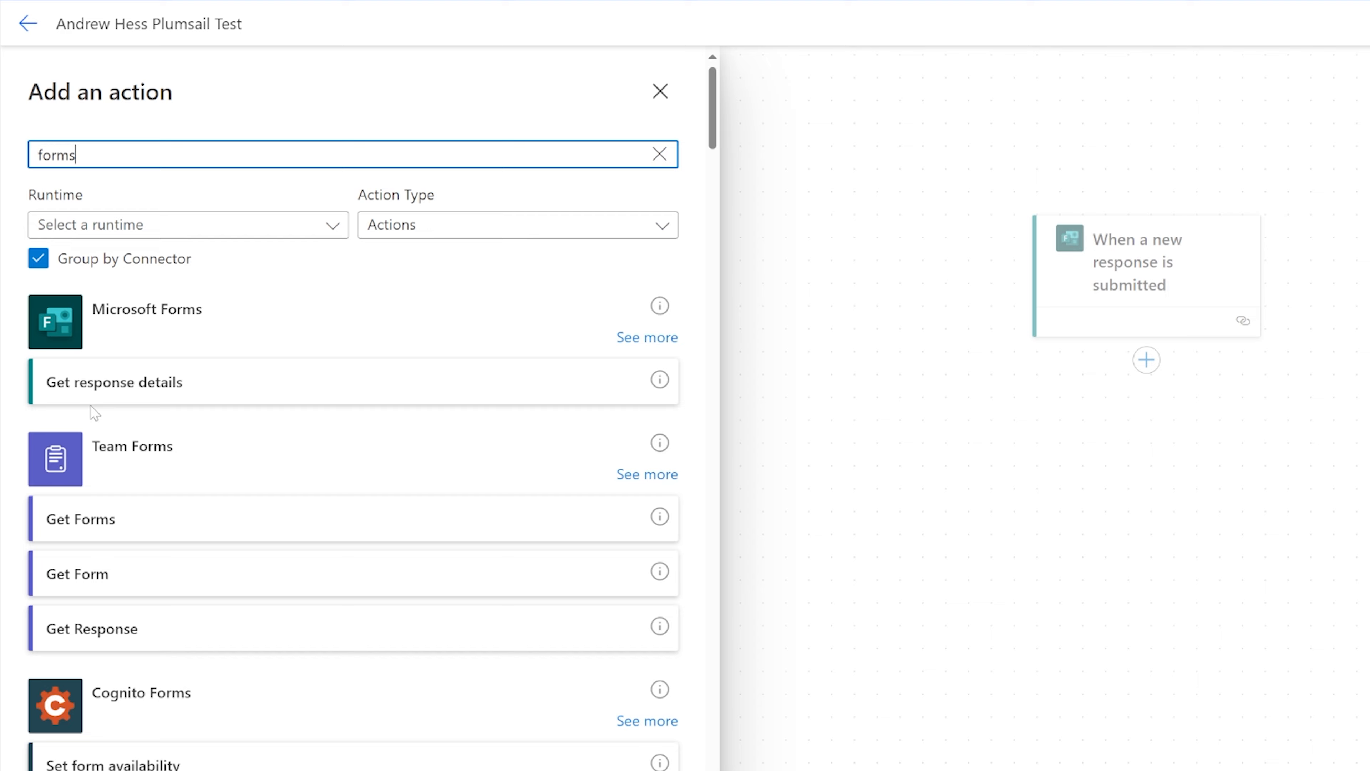
{"action": "left_click", "coordinate": [116, 397]}
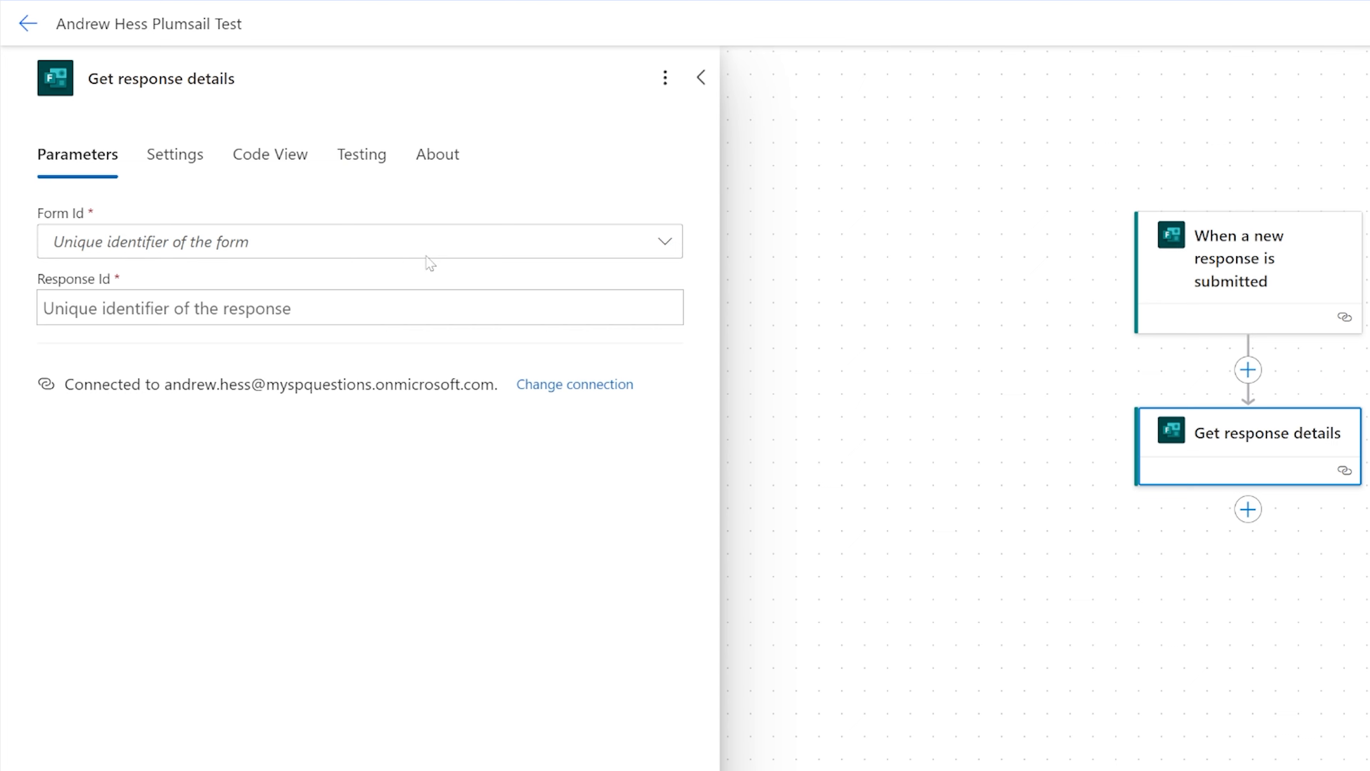
Set the Get response details action's Form Id to the test form.
{"action": "left_click", "coordinate": [666, 242]}
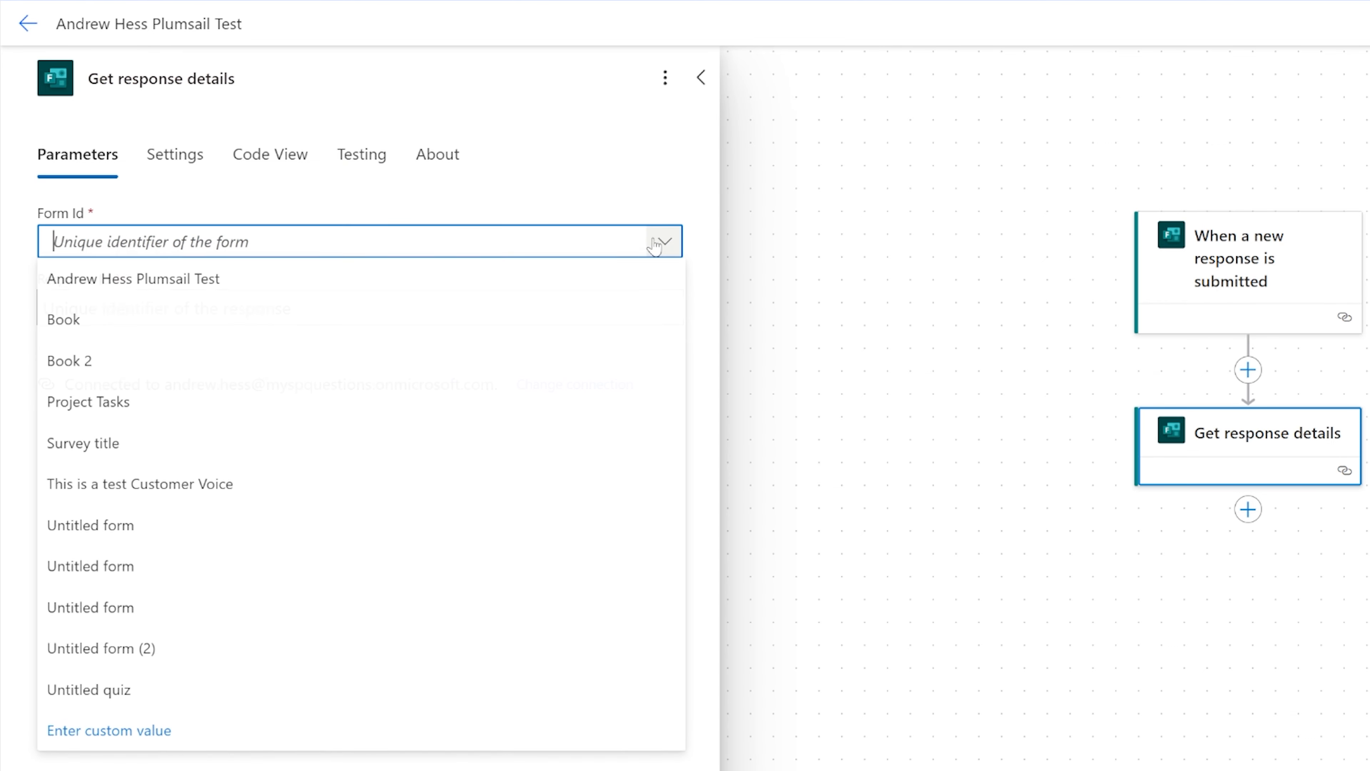
{"action": "left_click", "coordinate": [159, 286]}
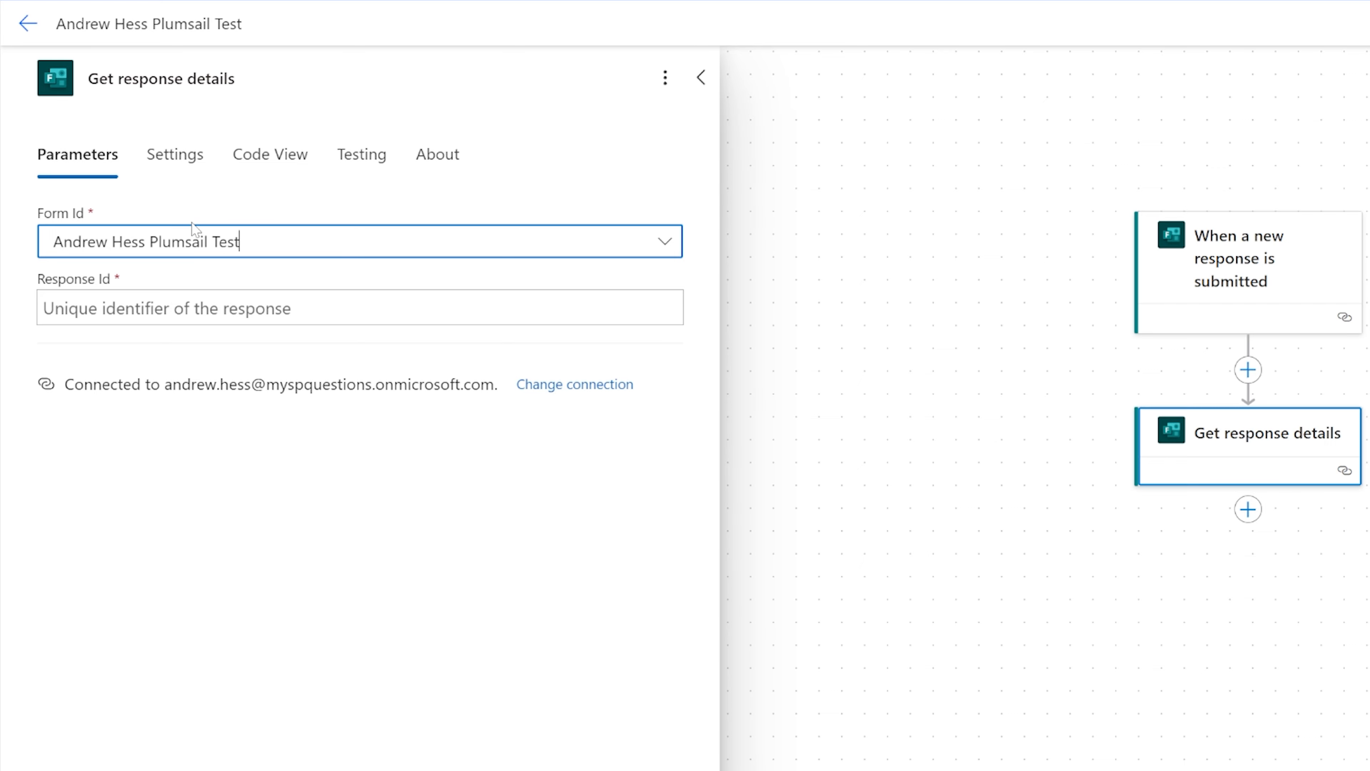
Replace the Form Id with a custom value: the form's ID copied from the form's web address.
{"action": "left_click", "coordinate": [648, 248]}
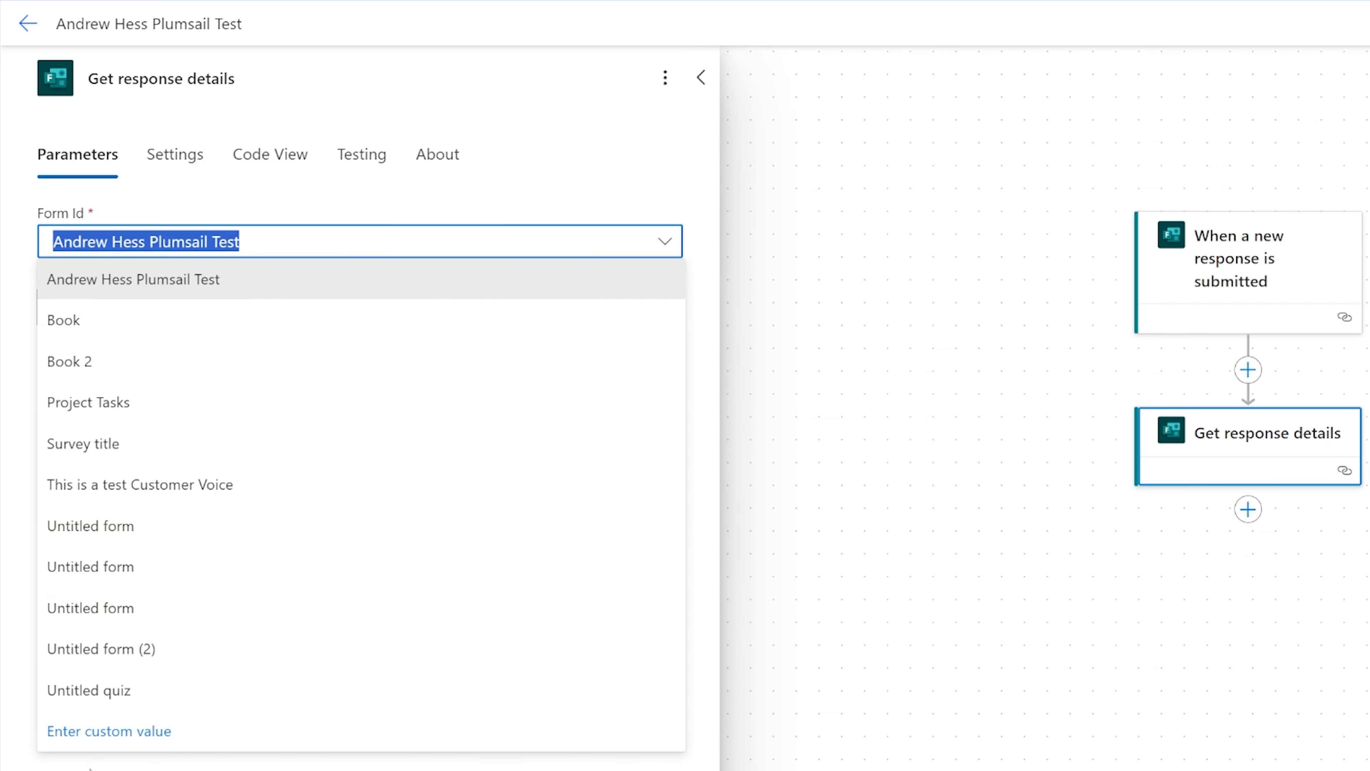
{"action": "left_click", "coordinate": [135, 744]}
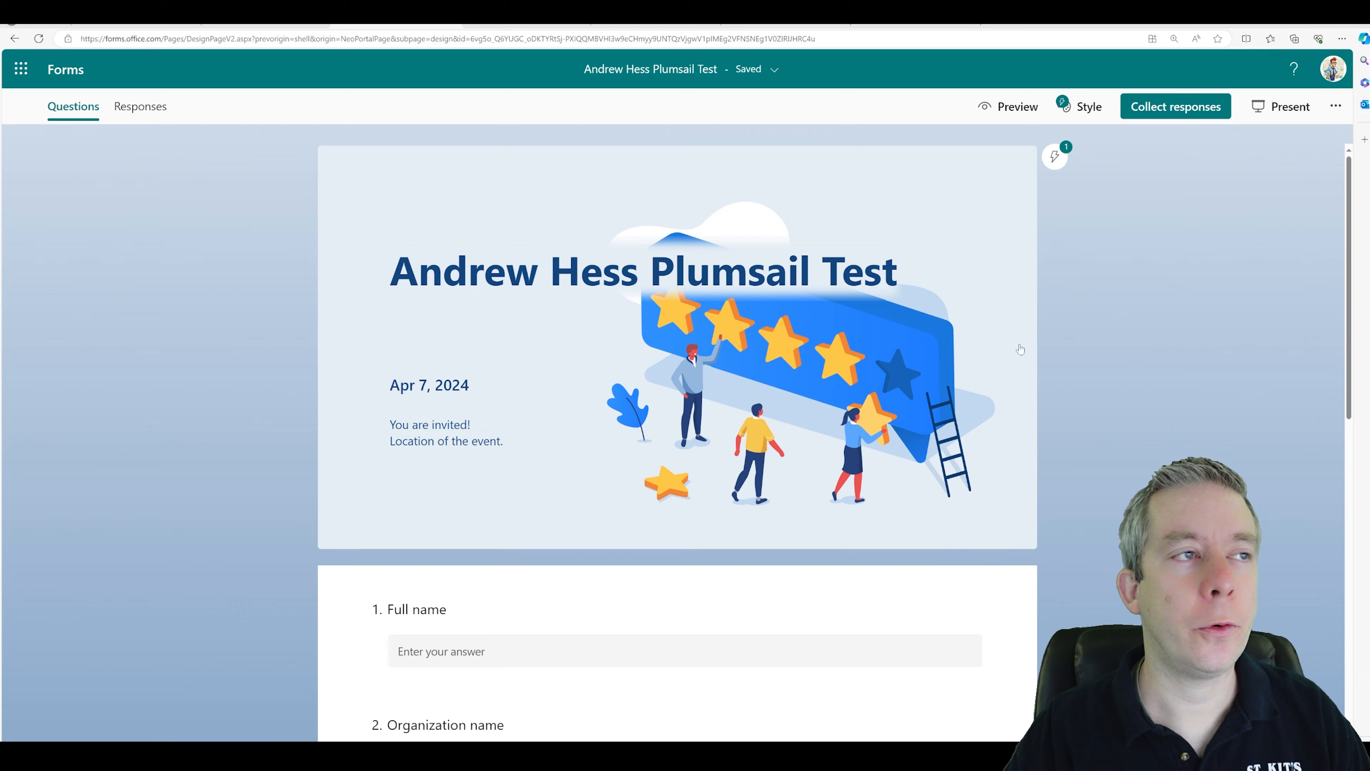
{"action": "left_click", "coordinate": [456, 40]}
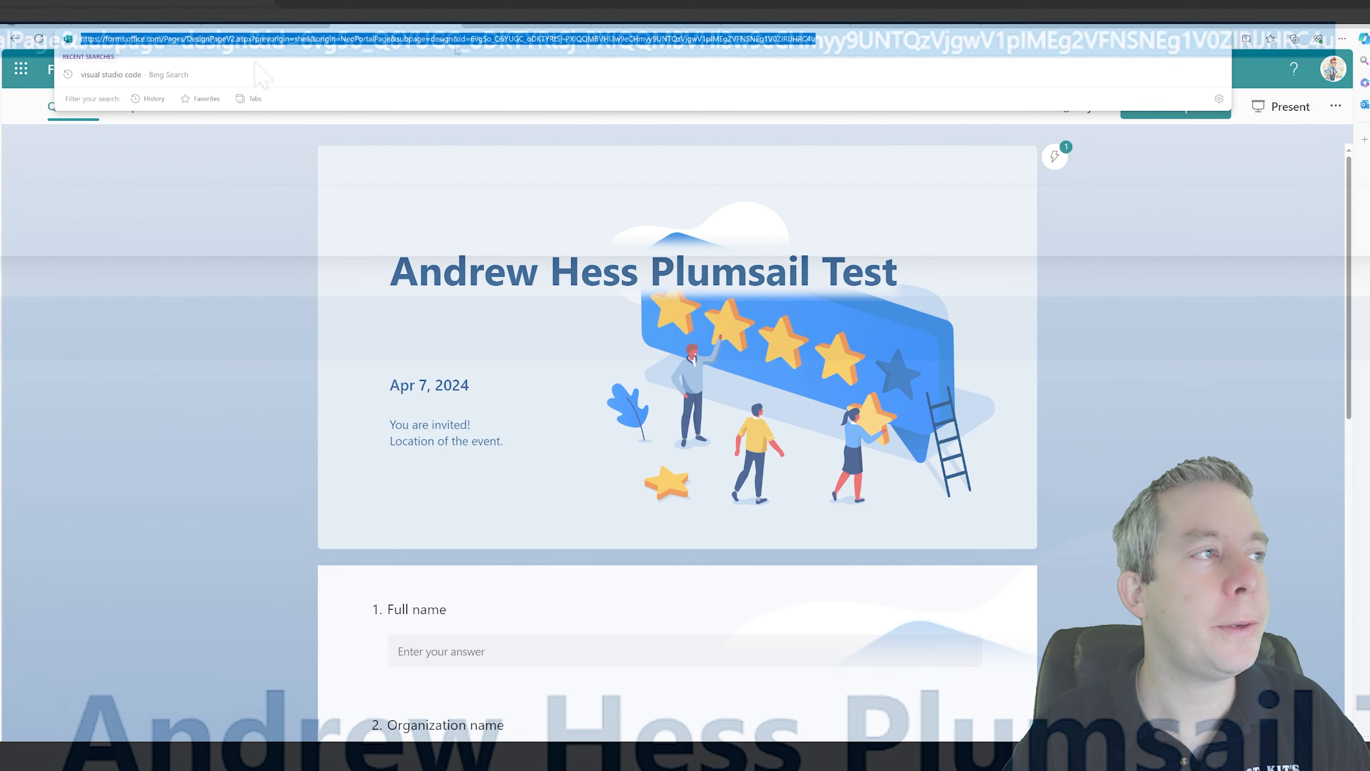
{"action": "left_click", "coordinate": [460, 39]}
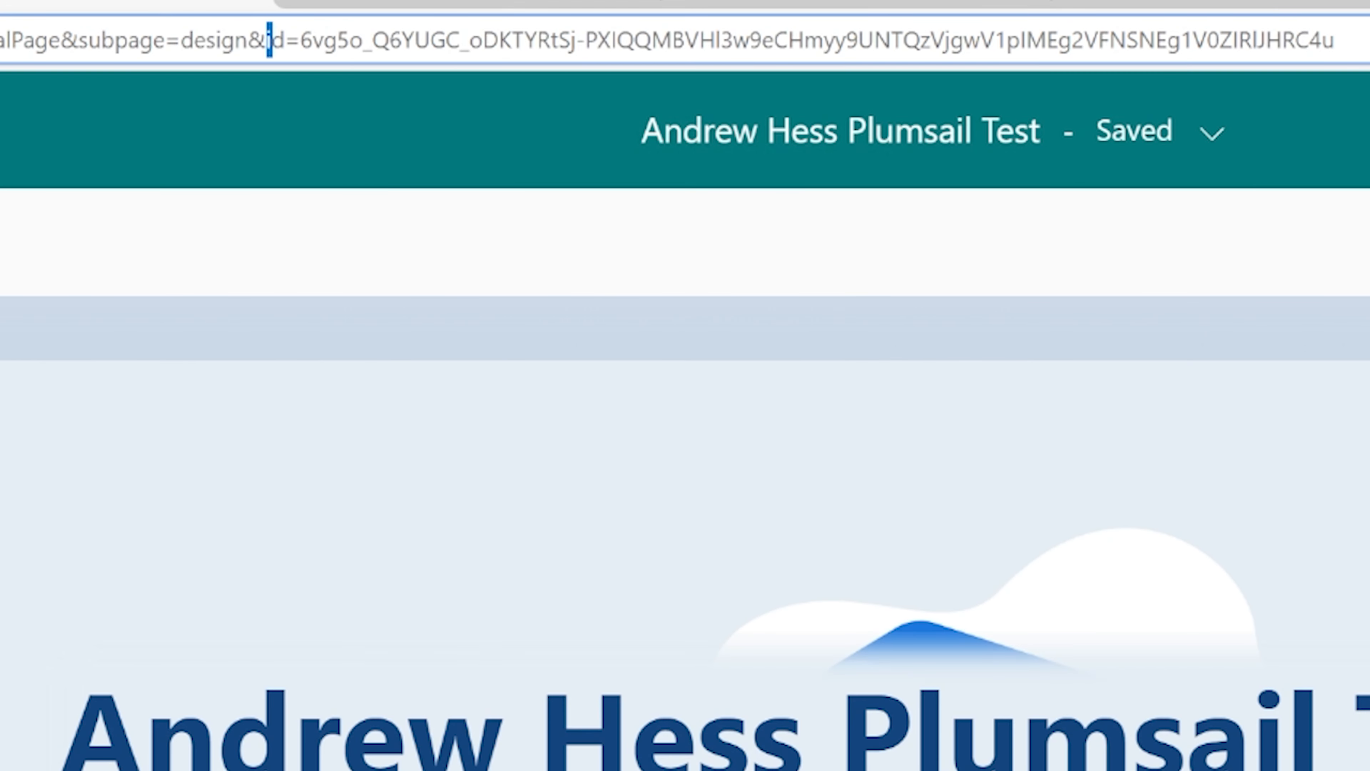
{"action": "key", "text": "shift+Right"}
{"action": "key", "text": "shift+Right"}
{"action": "key", "text": "shift+Right"}
{"action": "left_click_drag", "start_coordinate": [322, 41], "coordinate": [338, 41]}
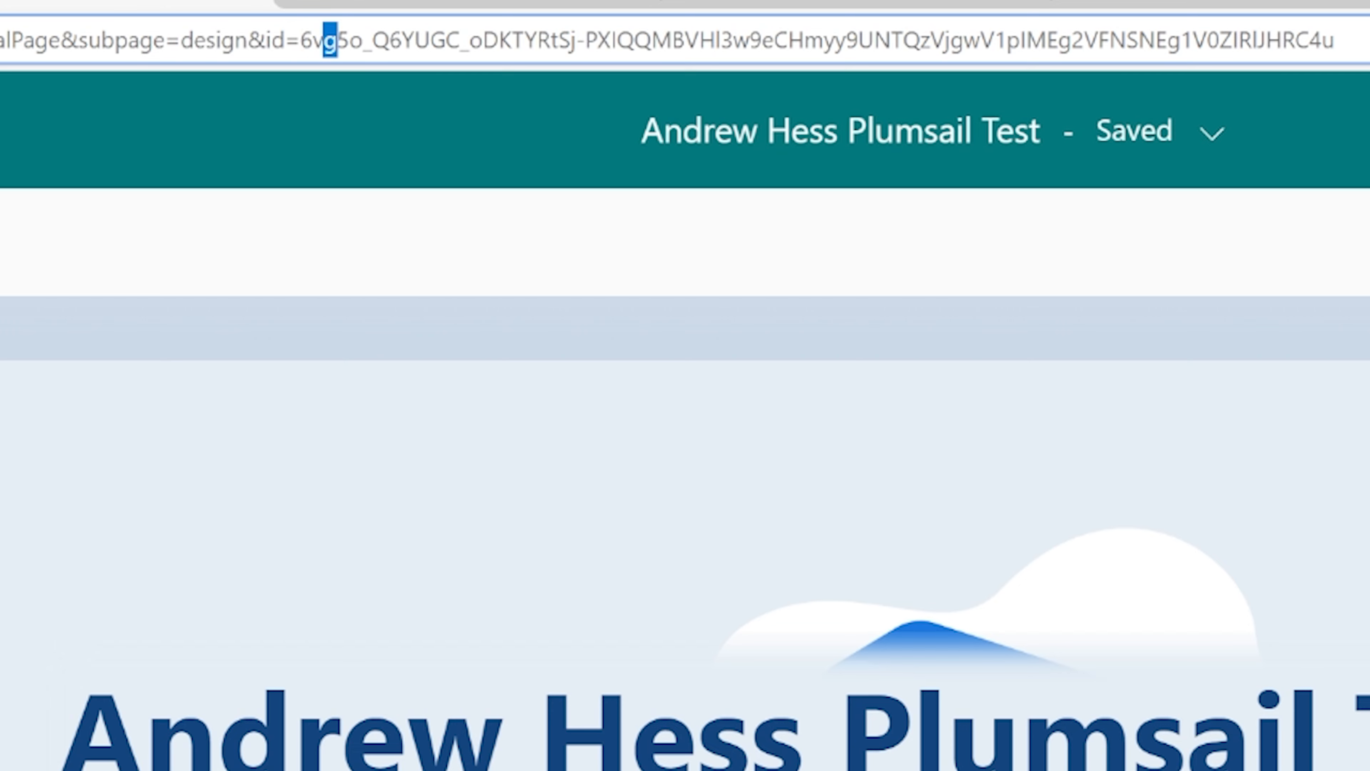
{"action": "left_click", "coordinate": [303, 41]}
{"action": "left_click_drag", "start_coordinate": [300, 42], "coordinate": [1335, 41]}
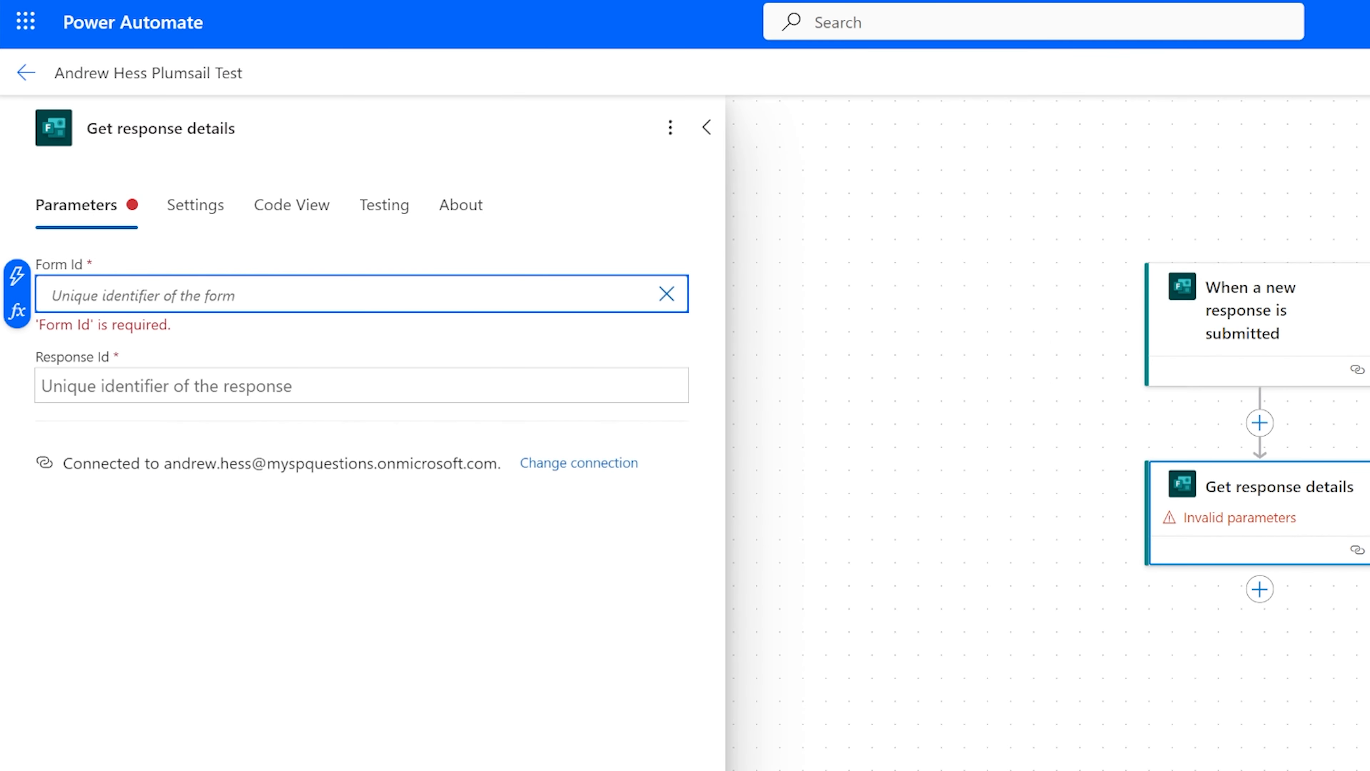
{"action": "type", "text": "6vg5o_Q6YUGC_oDKTYRtSj-PXIQQMBVHl3w9eCHmyy9UNTQzVjgwV1pIMEg2VFNSNEg1V0ZIRlJHRC4u"}
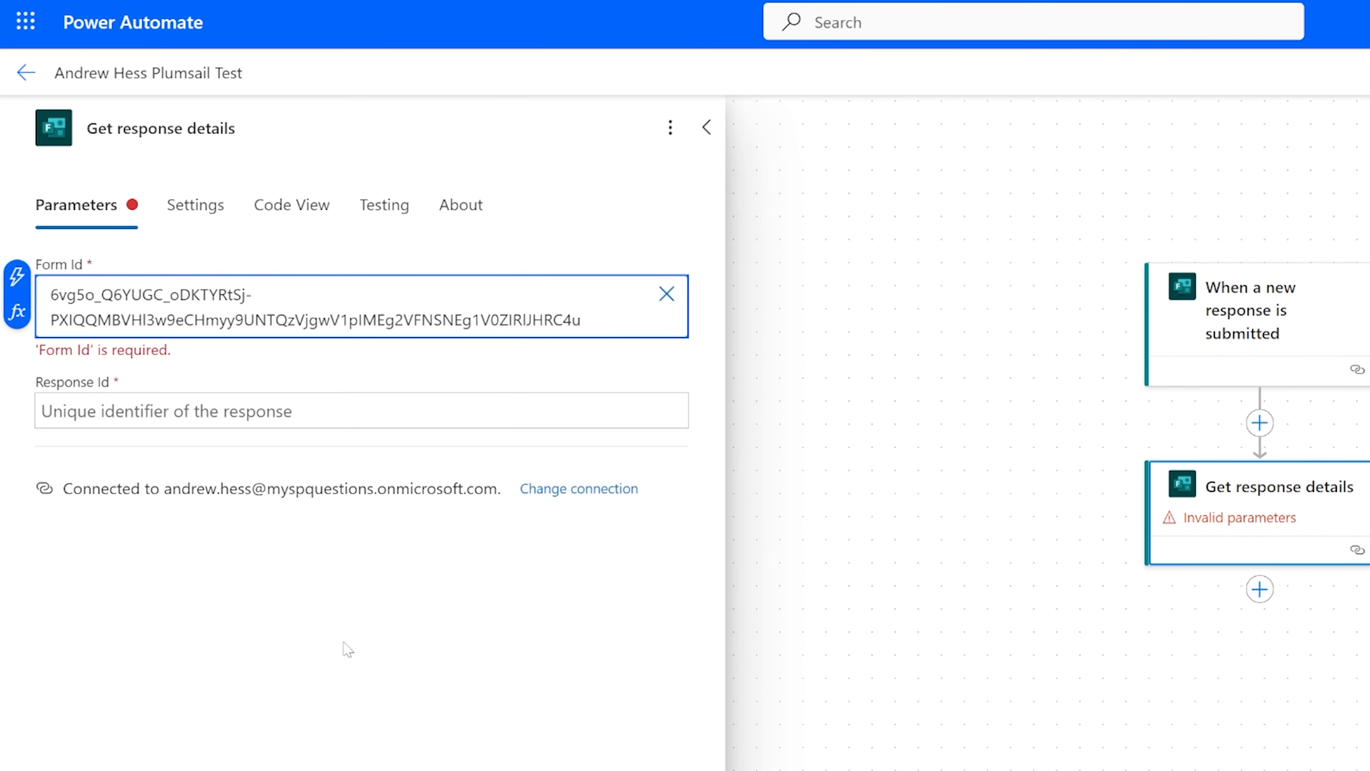
Set the Response Id to the trigger's Response Id dynamic value.
{"action": "left_click", "coordinate": [348, 651]}
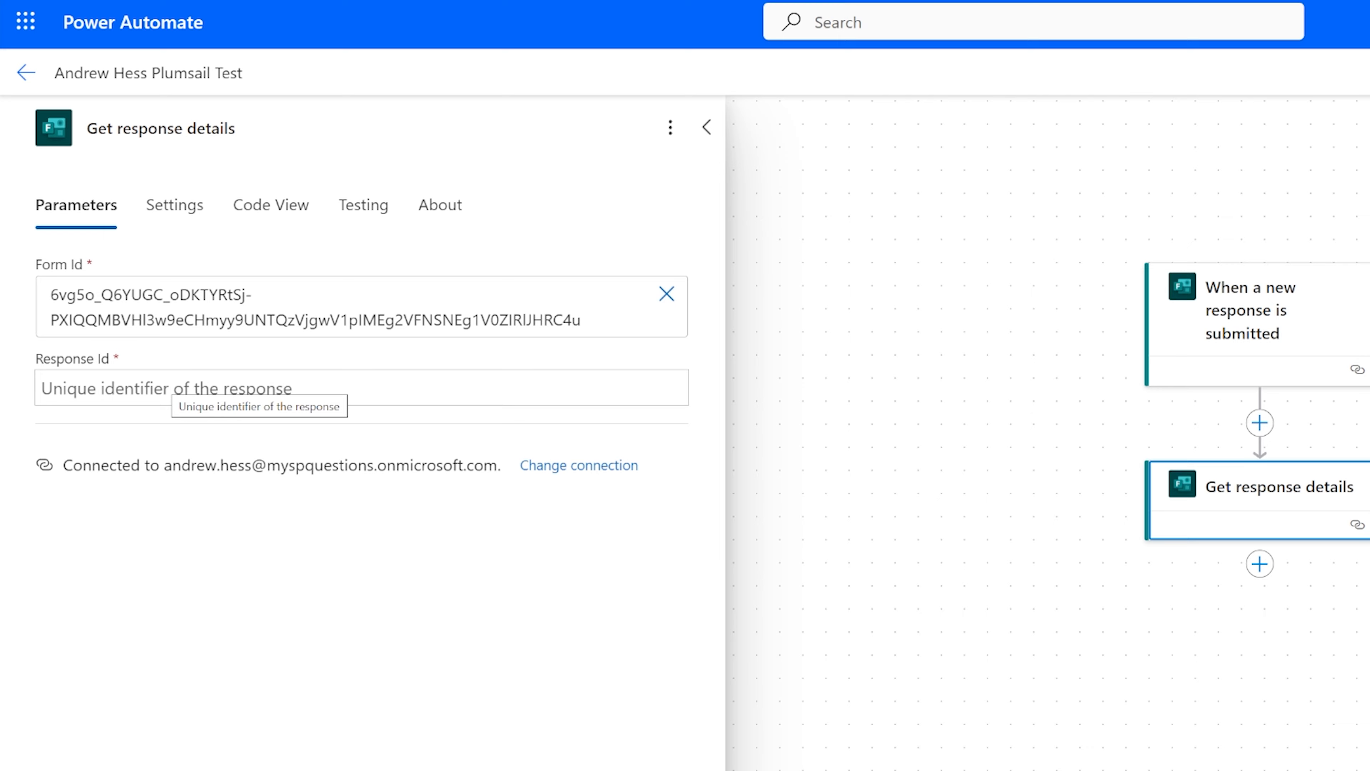
{"action": "left_click", "coordinate": [346, 387]}
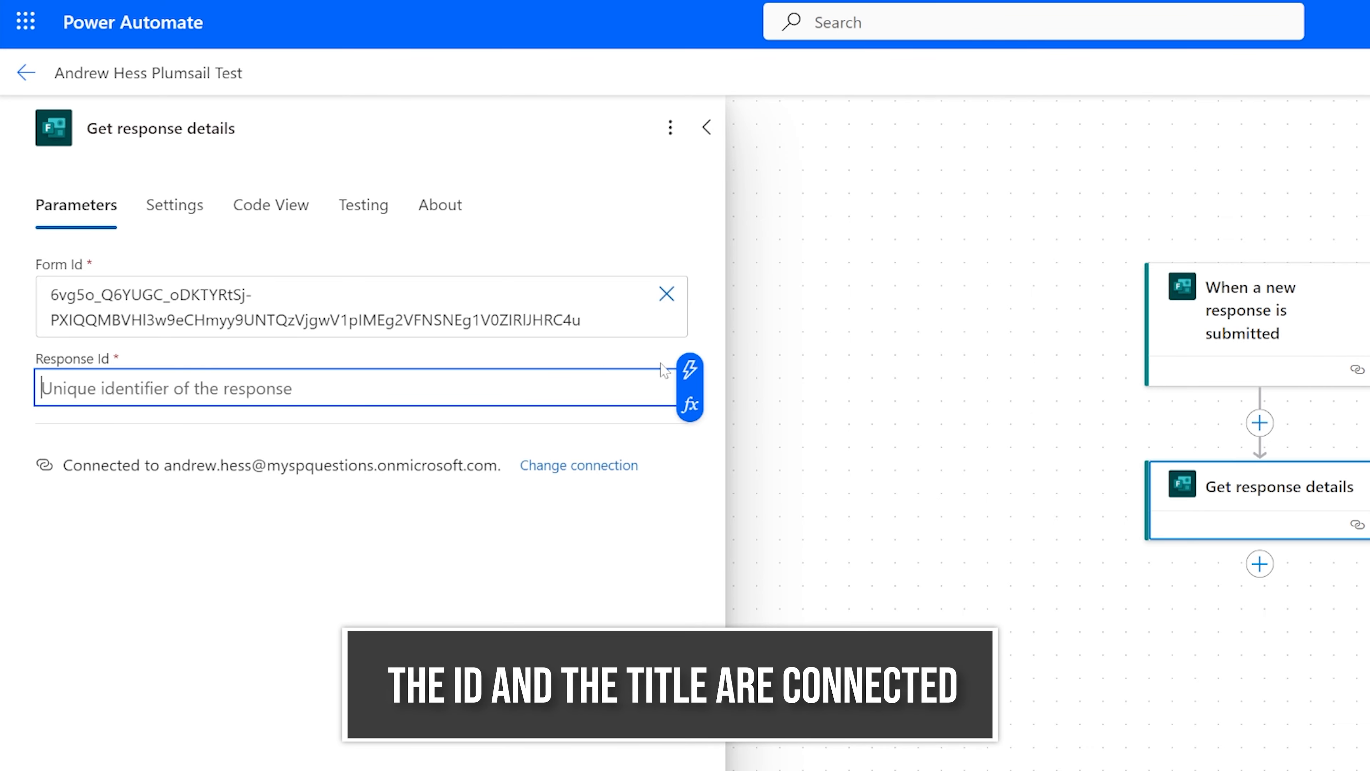
{"action": "left_click", "coordinate": [690, 370]}
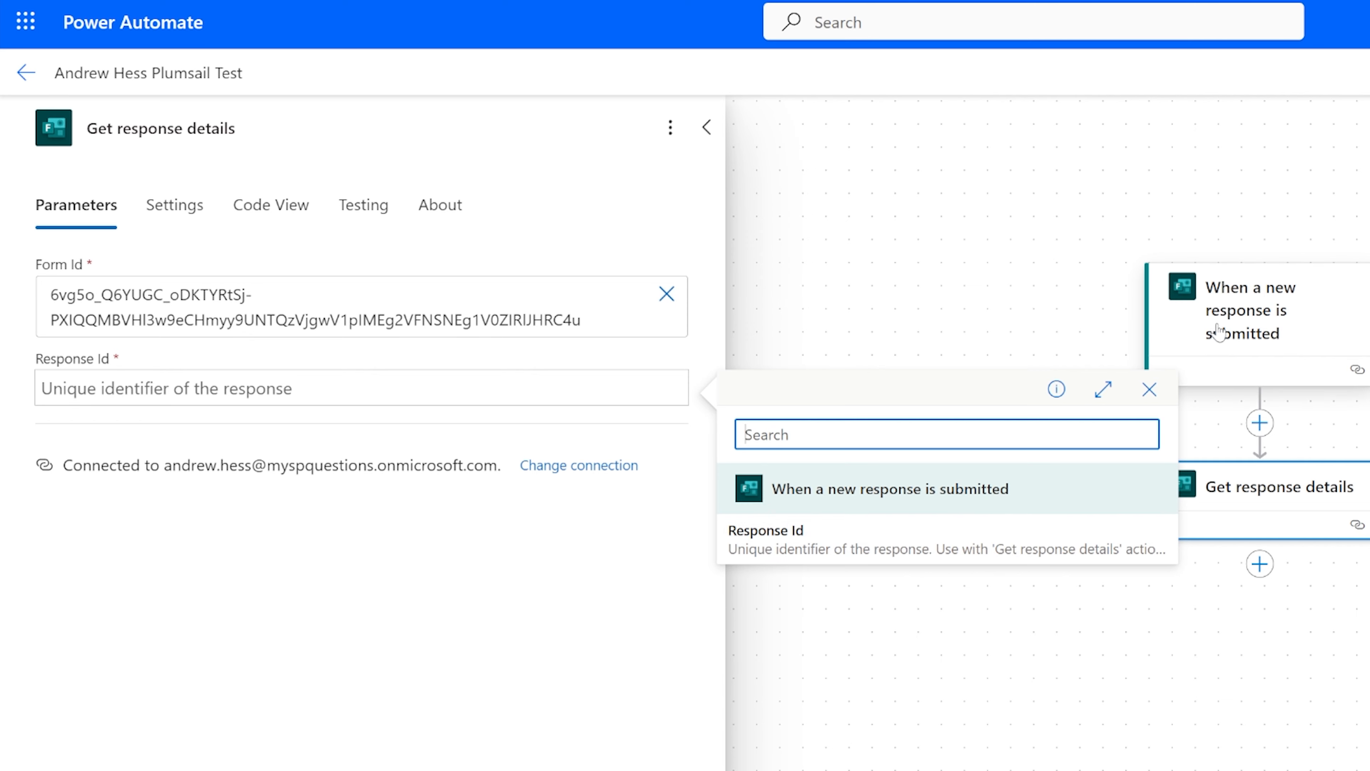
{"action": "left_click", "coordinate": [755, 534]}
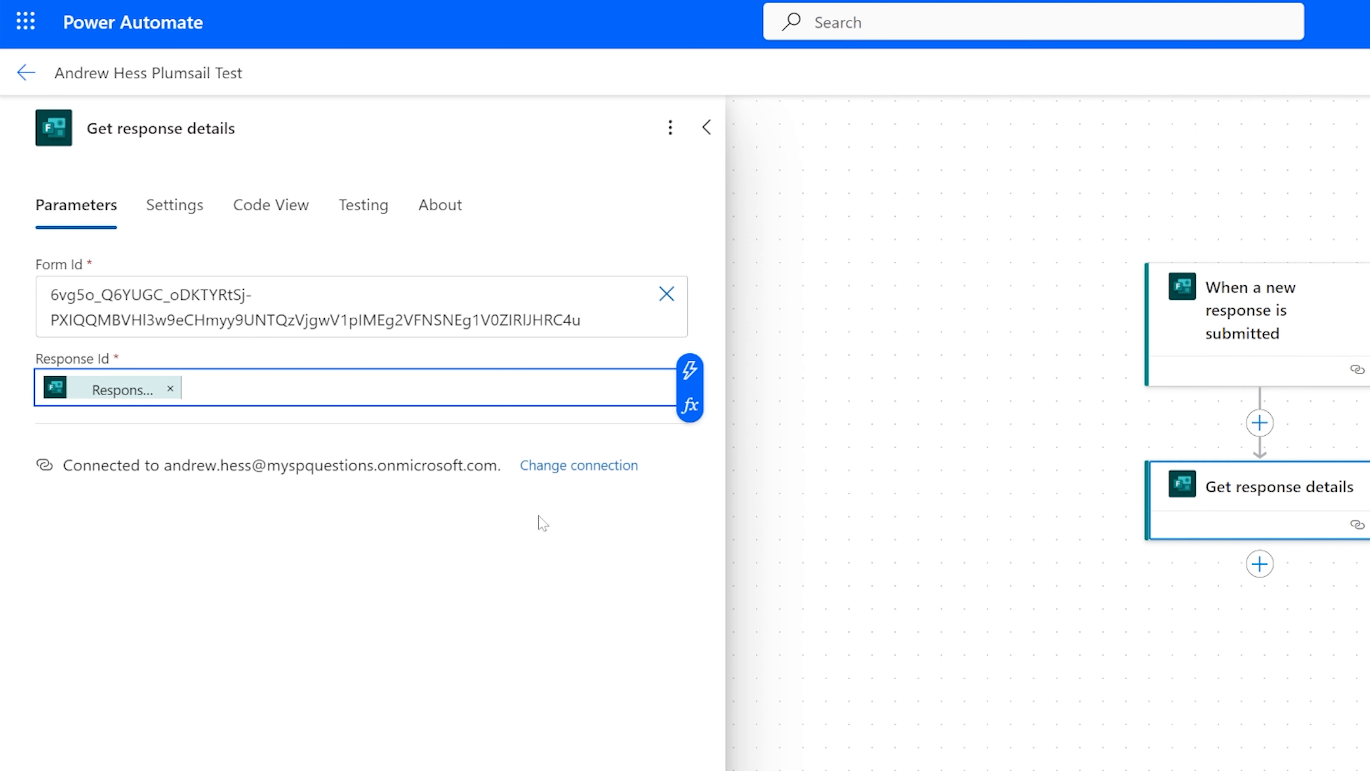
Add an Office 365 Outlook Send an email (V2) action after Get response details.
{"action": "left_click", "coordinate": [1065, 673]}
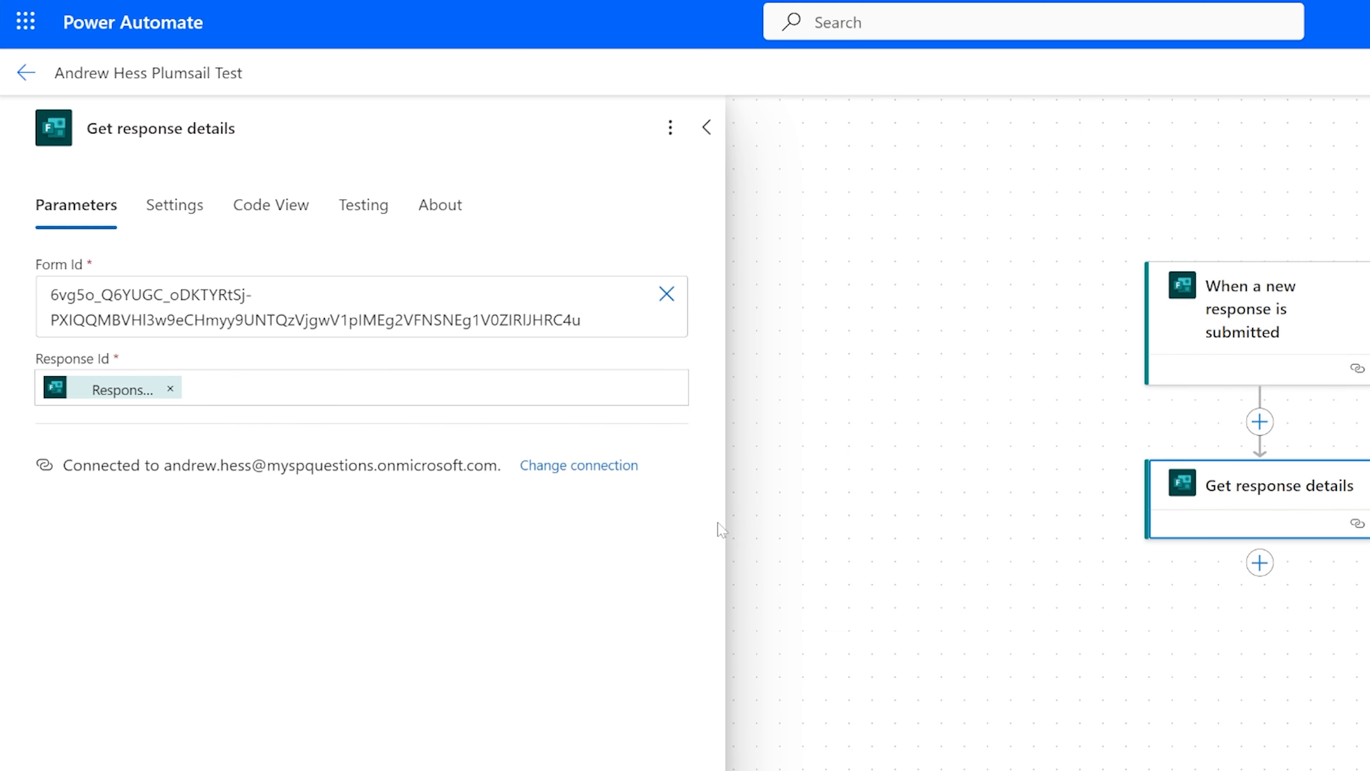
{"action": "left_click", "coordinate": [1264, 571]}
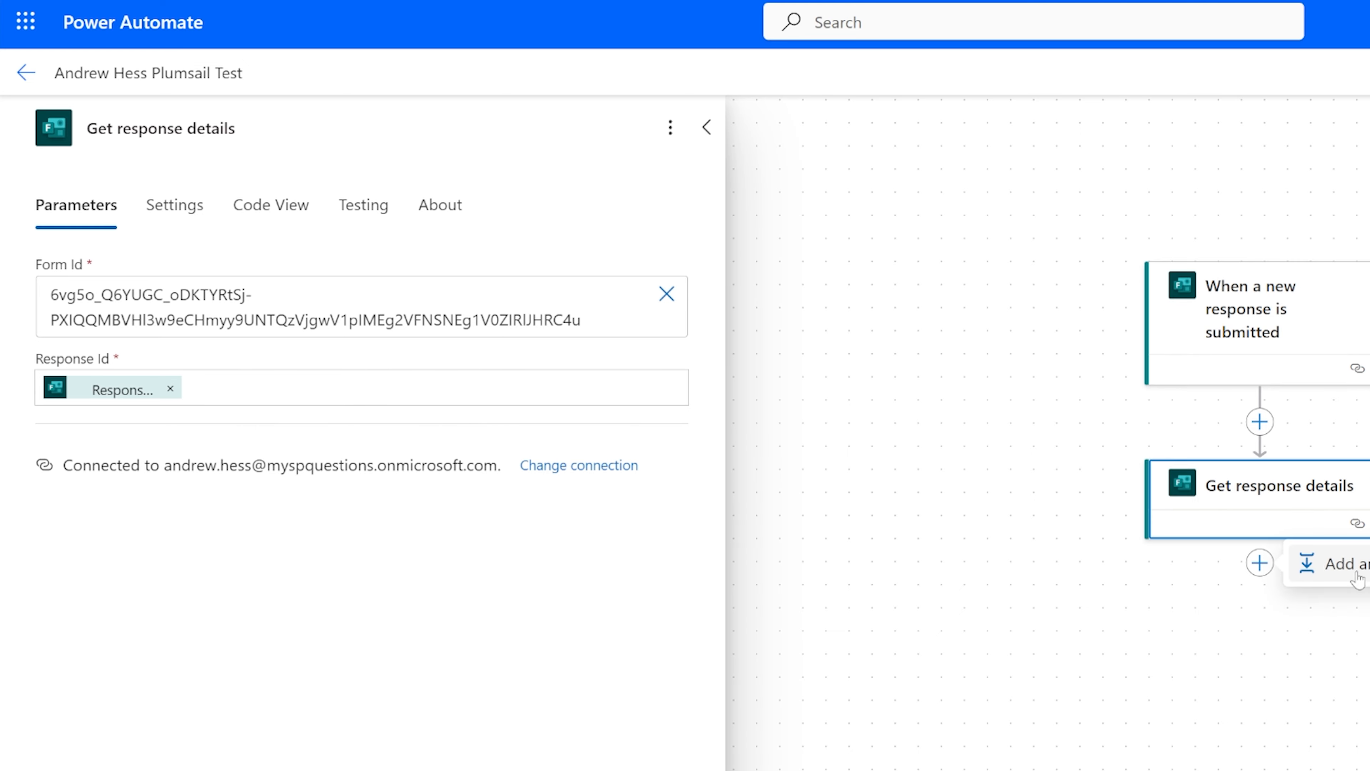
{"action": "left_click", "coordinate": [1329, 567]}
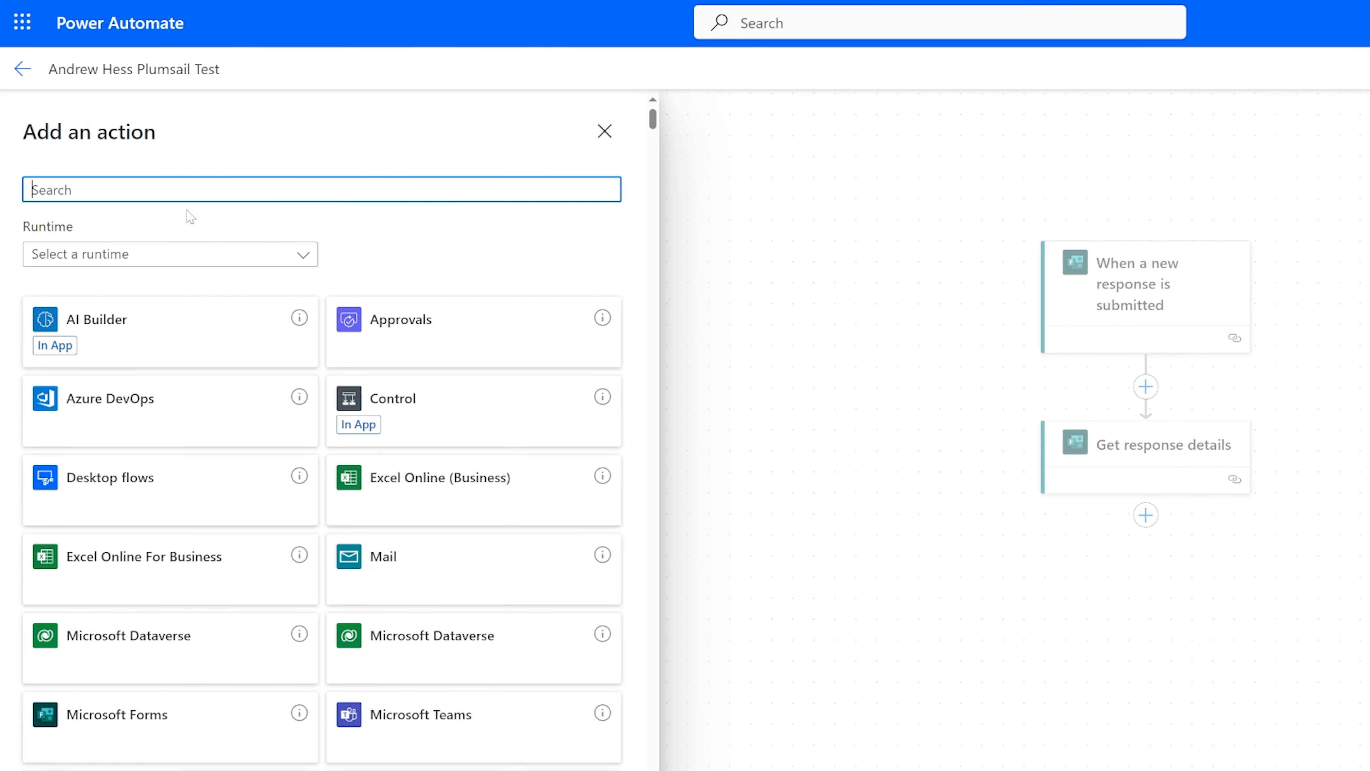
{"action": "type", "text": "email"}
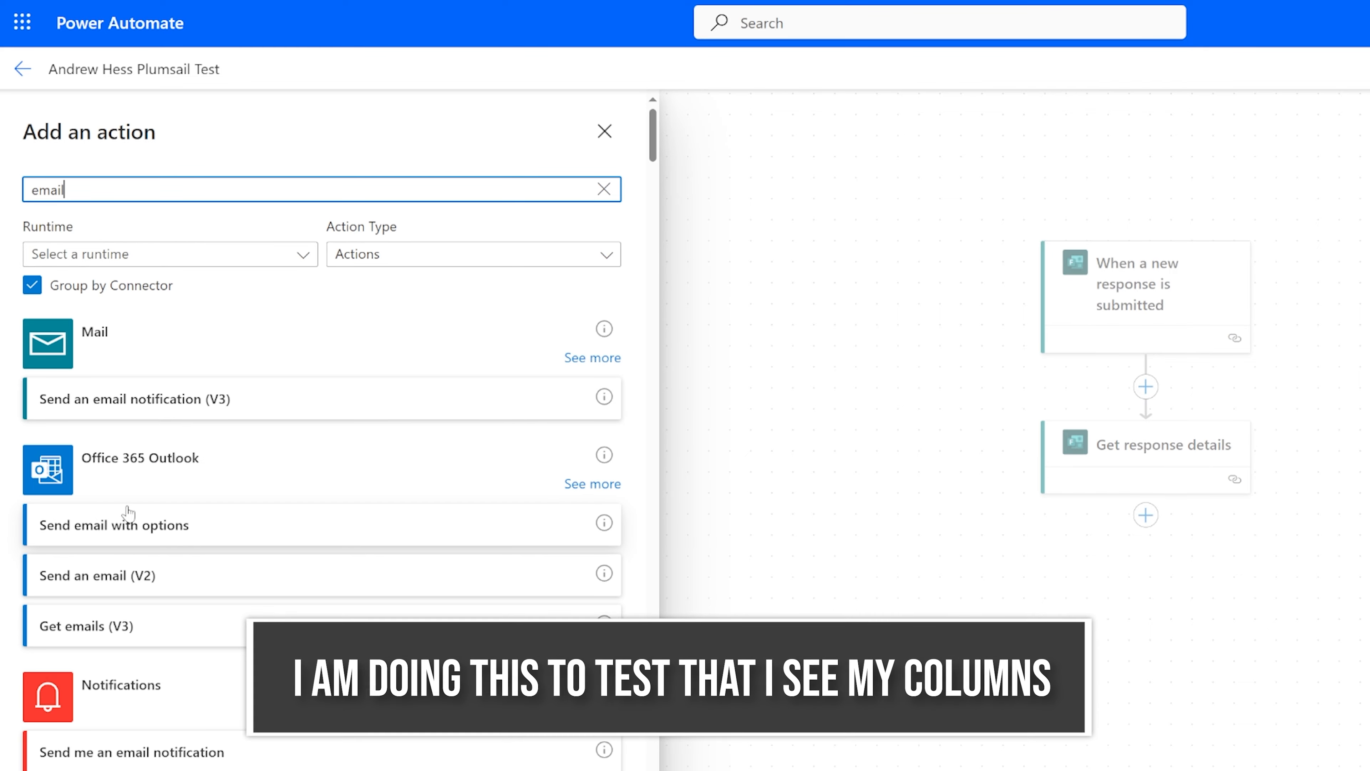
{"action": "left_click", "coordinate": [132, 575]}
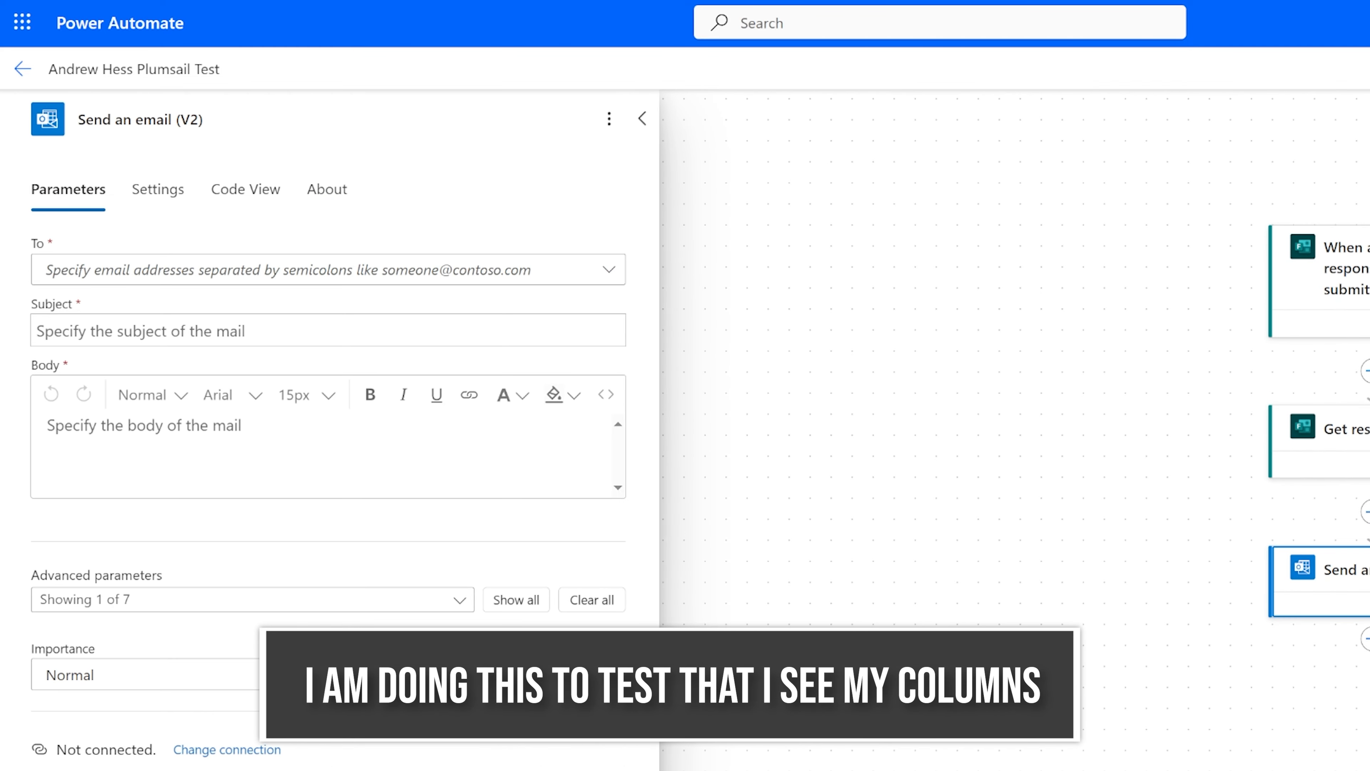
Check the form's answer columns in the email body's dynamic content and review the Get response details settings.
{"action": "left_click", "coordinate": [625, 408]}
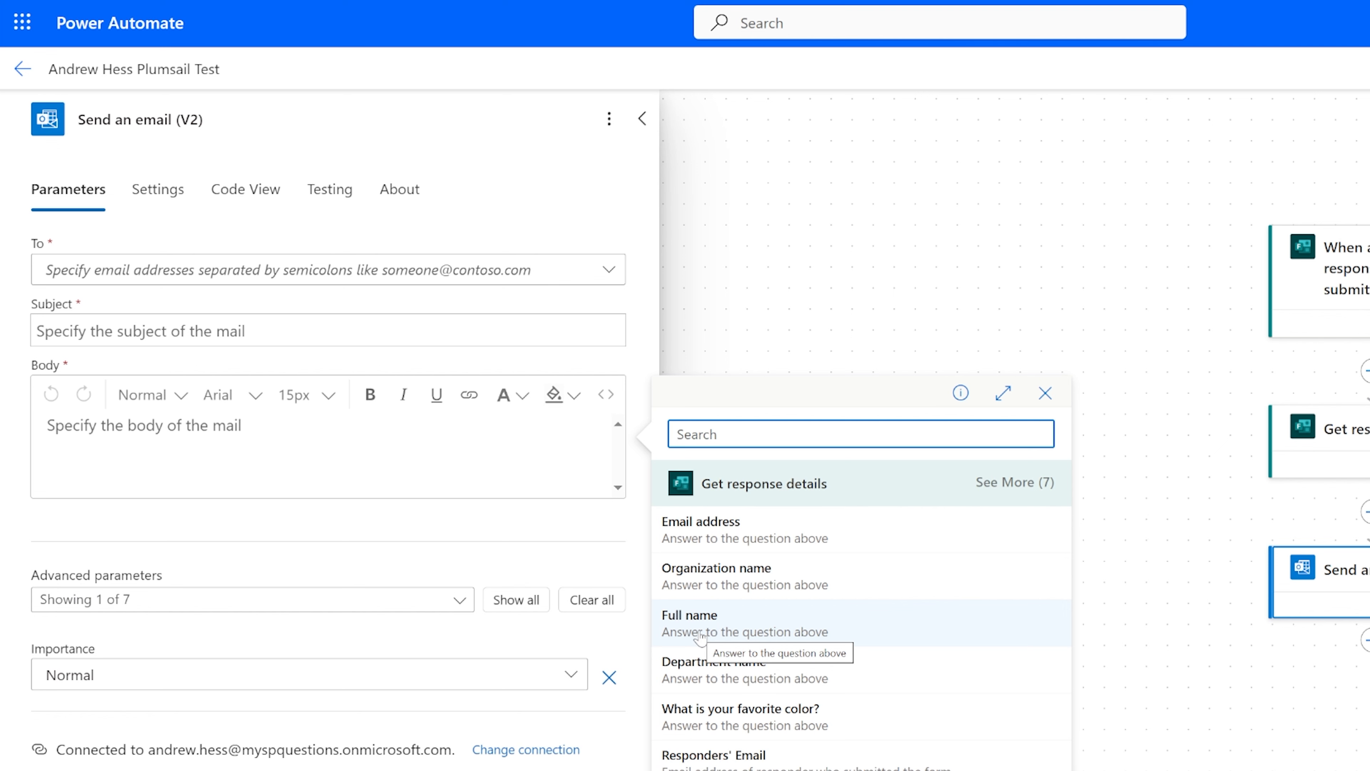
{"action": "left_click", "coordinate": [1316, 451]}
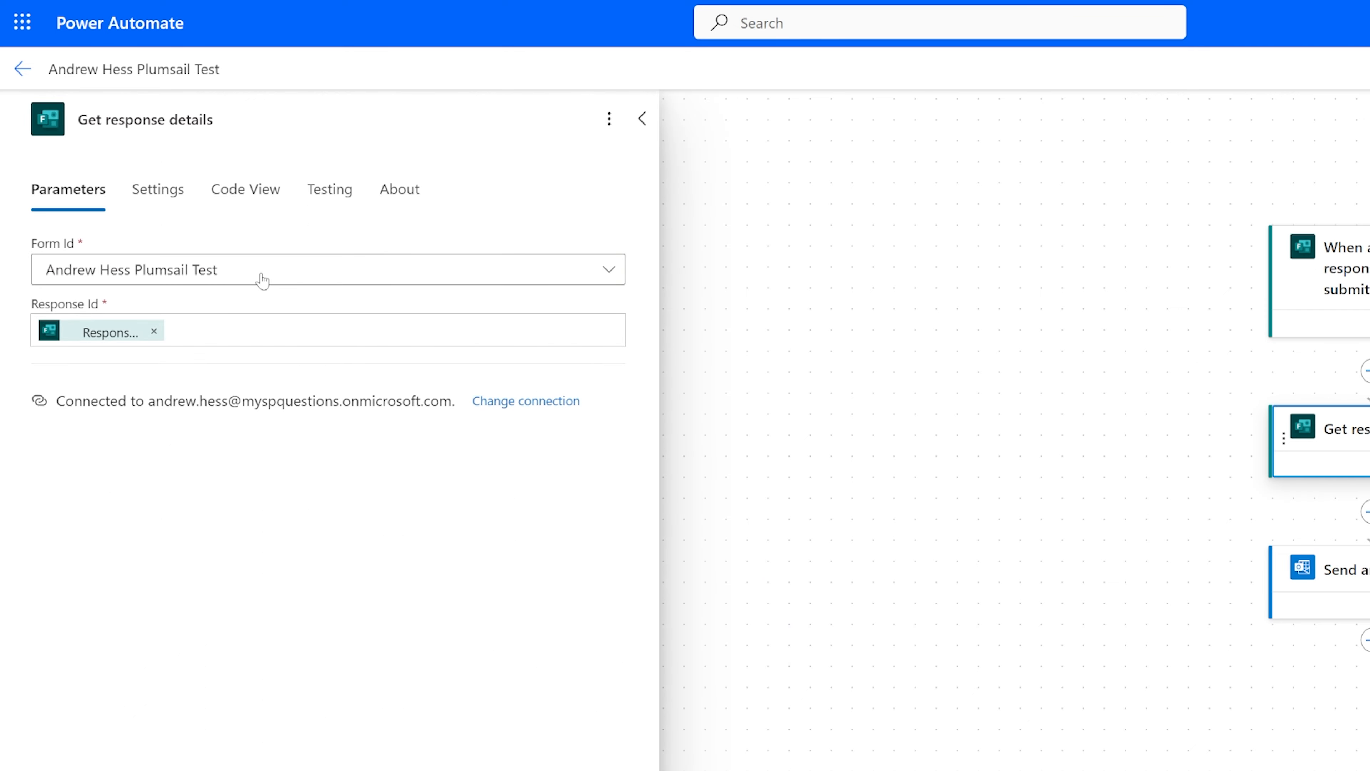
{"action": "left_click", "coordinate": [246, 271]}
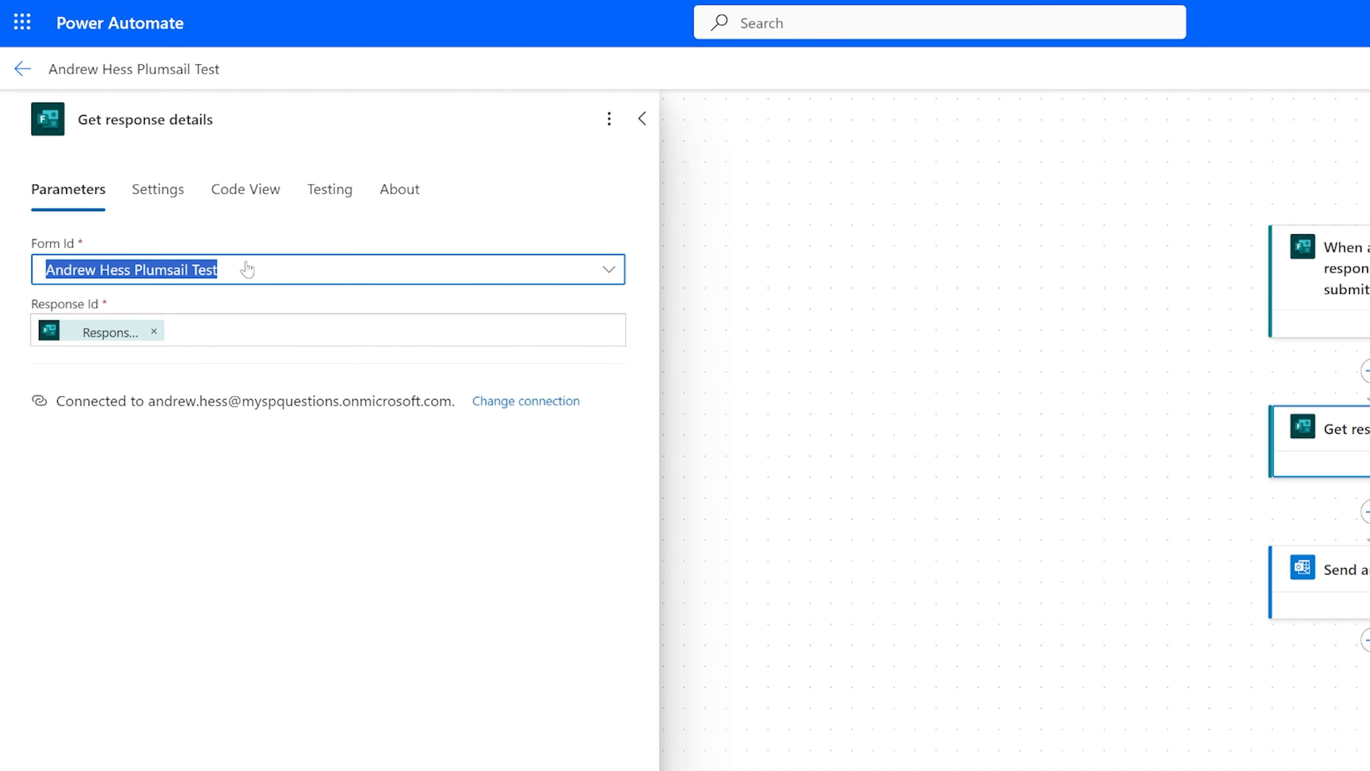
{"action": "left_click", "coordinate": [244, 273]}
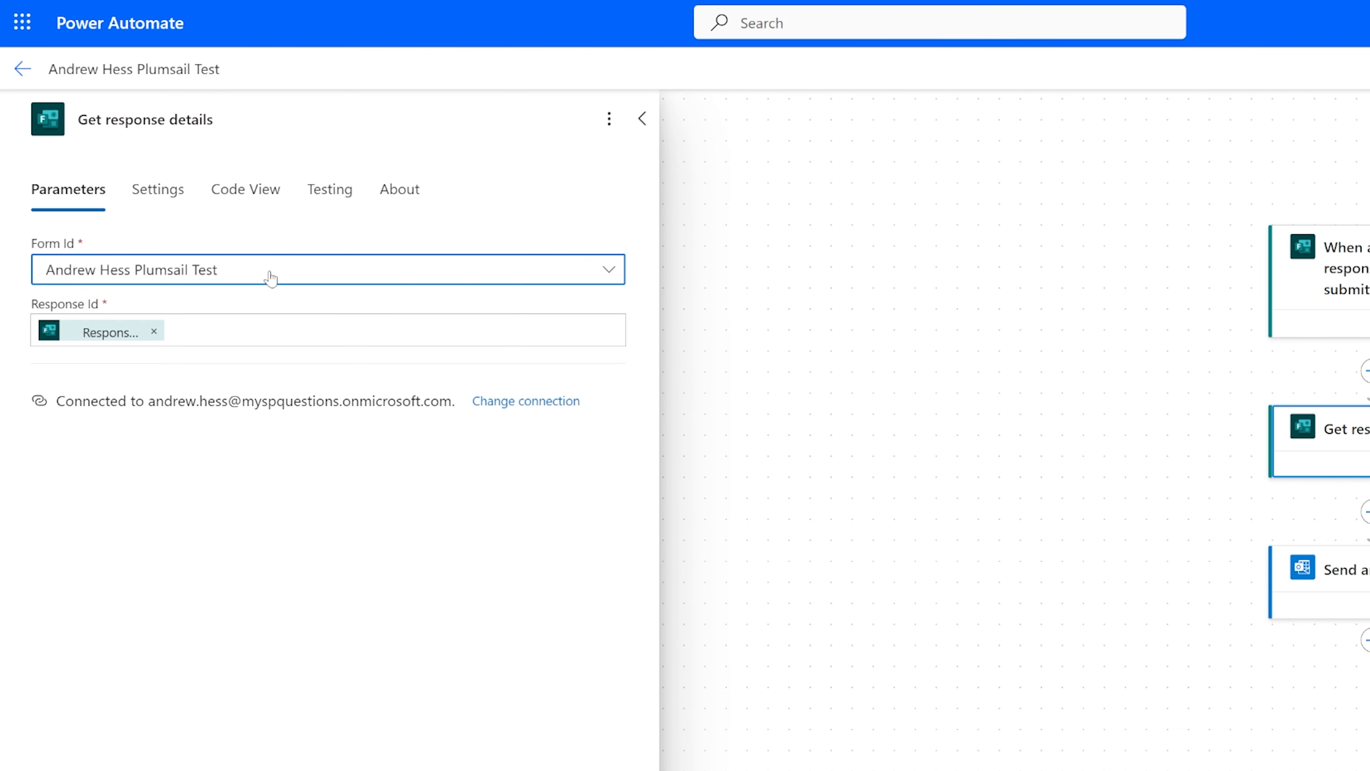
Delete the Send an email (V2) action from the flow.
{"action": "left_click", "coordinate": [1307, 582]}
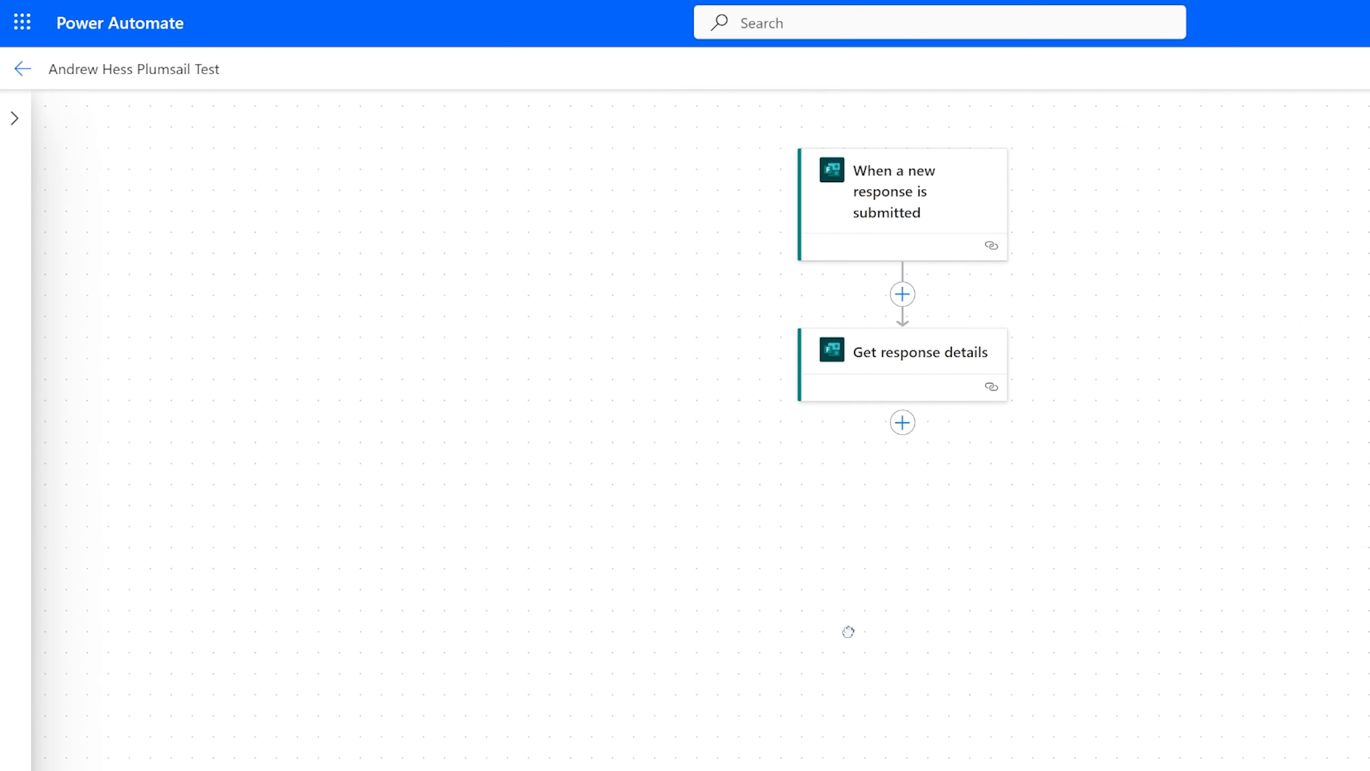
{"action": "left_click_drag", "start_coordinate": [847, 632], "coordinate": [859, 626]}
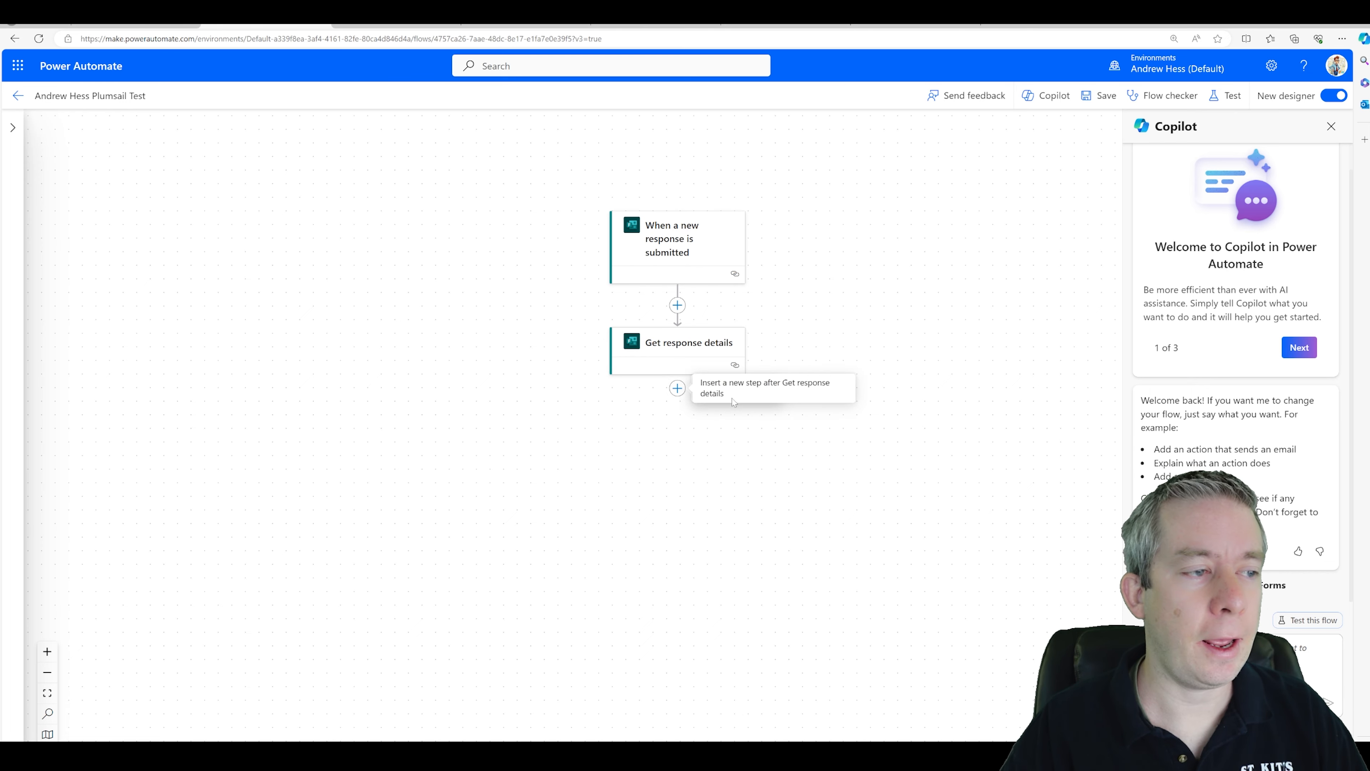
Add a Plumsail Documents Start document generation process action after Get response details.
{"action": "left_click", "coordinate": [678, 387]}
{"action": "left_click", "coordinate": [747, 387]}
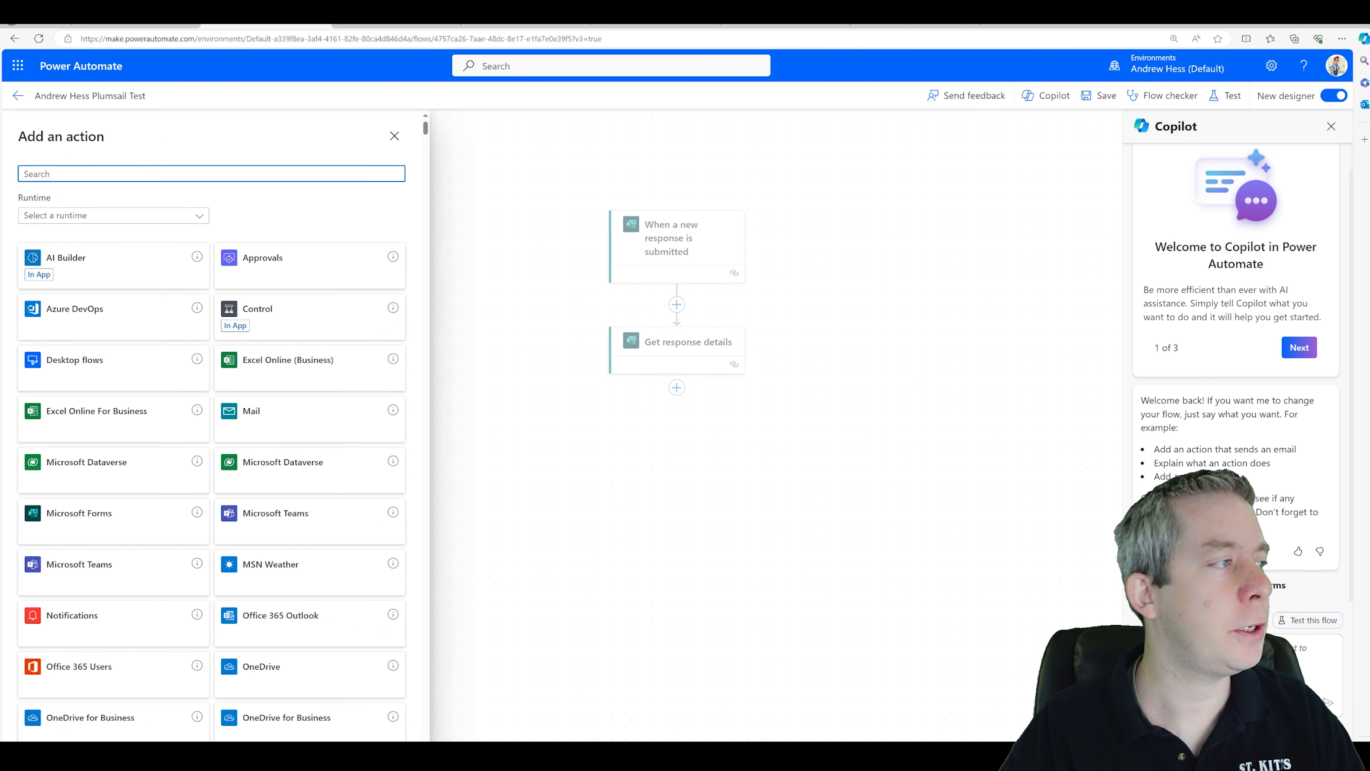
{"action": "type", "text": "plumsail"}
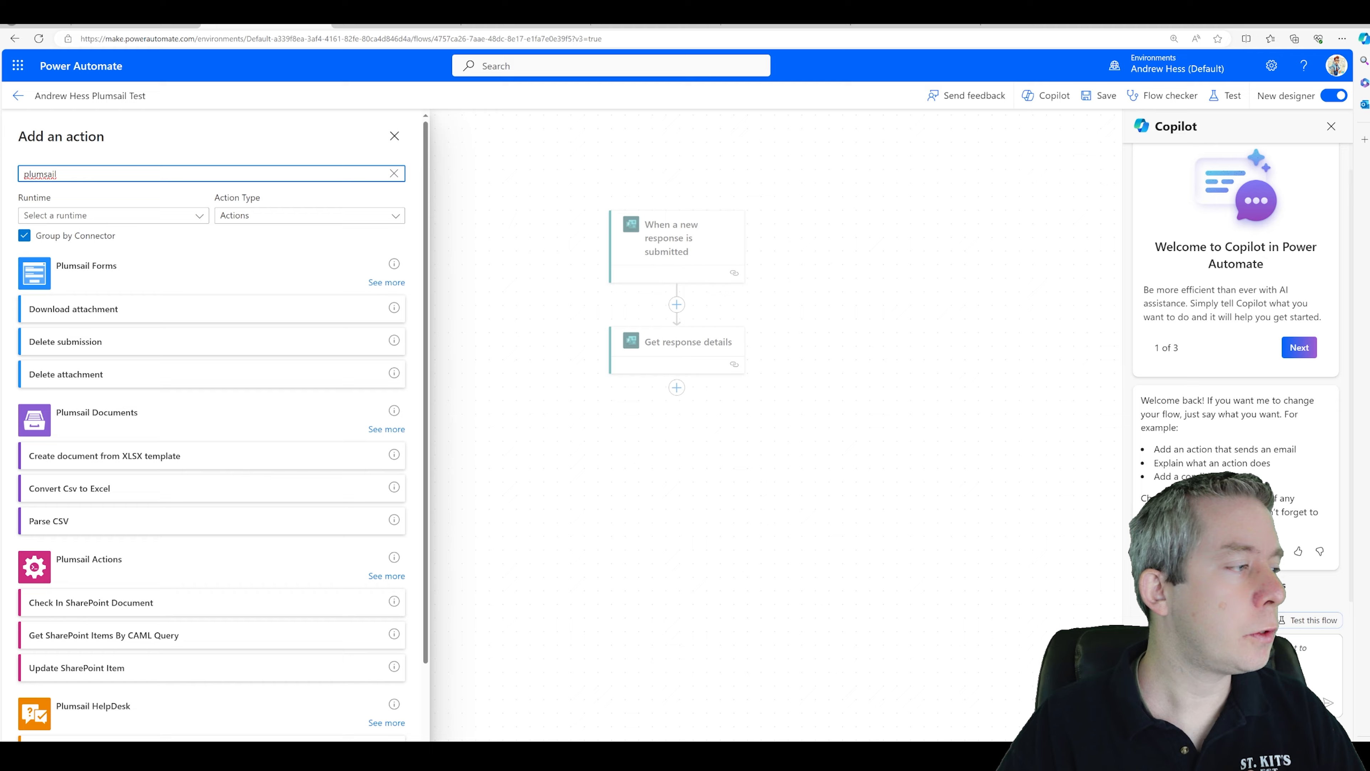
{"action": "scroll", "coordinate": [105, 389], "scroll_direction": "down", "scroll_amount": 3}
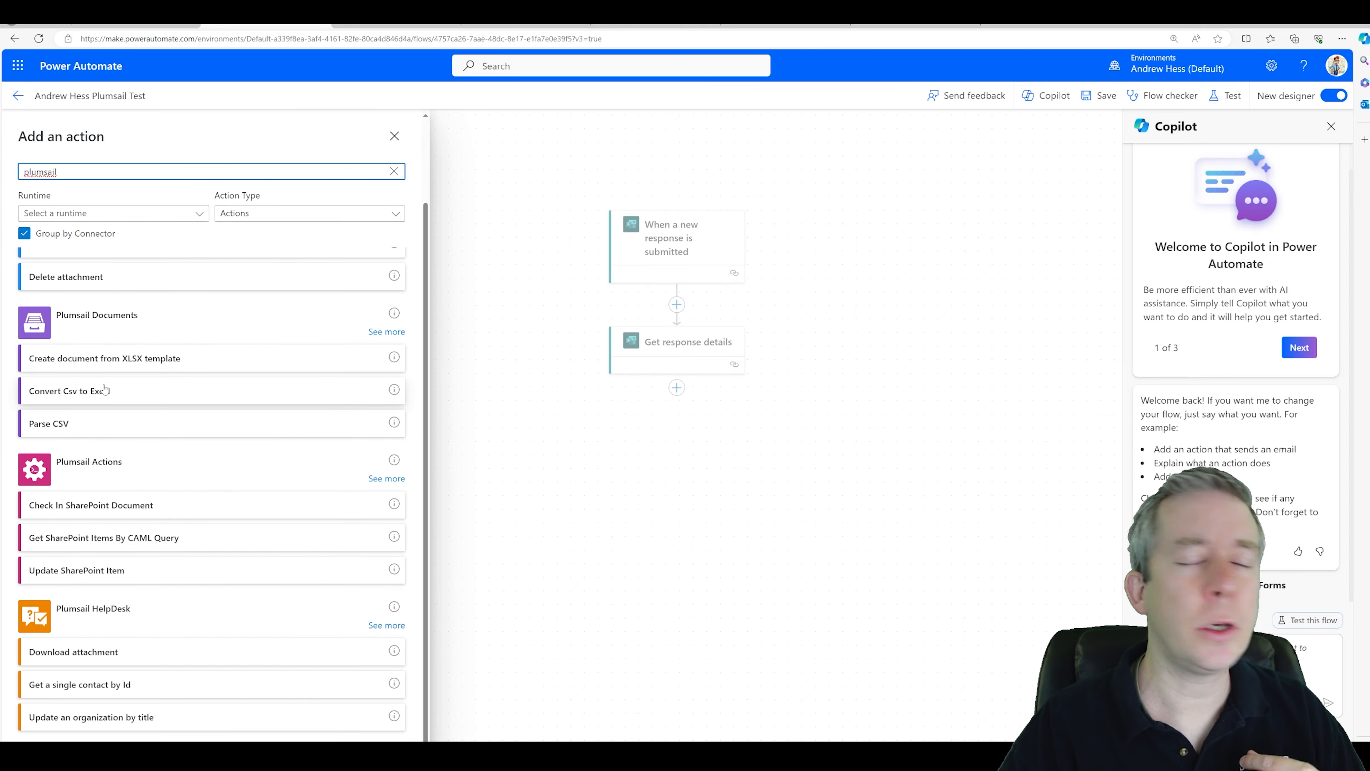
{"action": "left_click", "coordinate": [385, 332]}
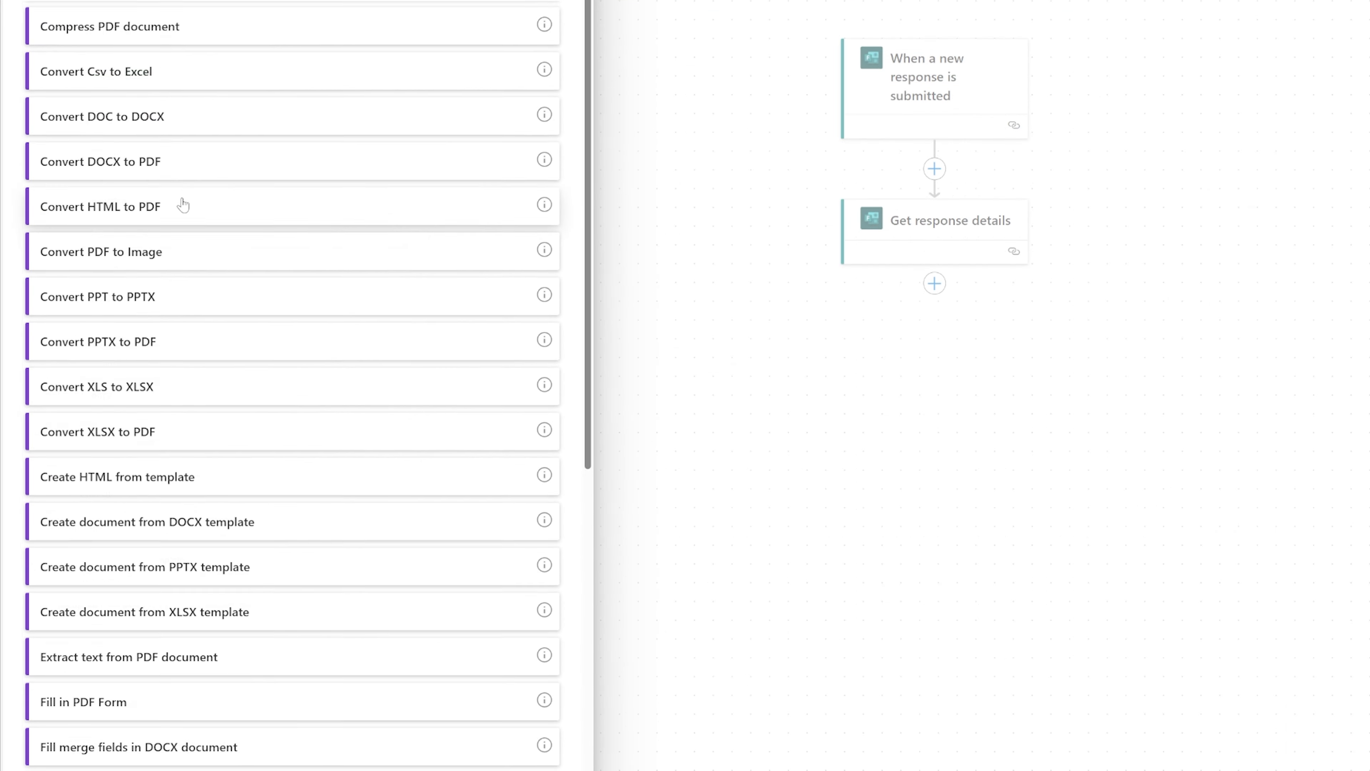
{"action": "scroll", "coordinate": [183, 205], "scroll_direction": "down", "scroll_amount": 10}
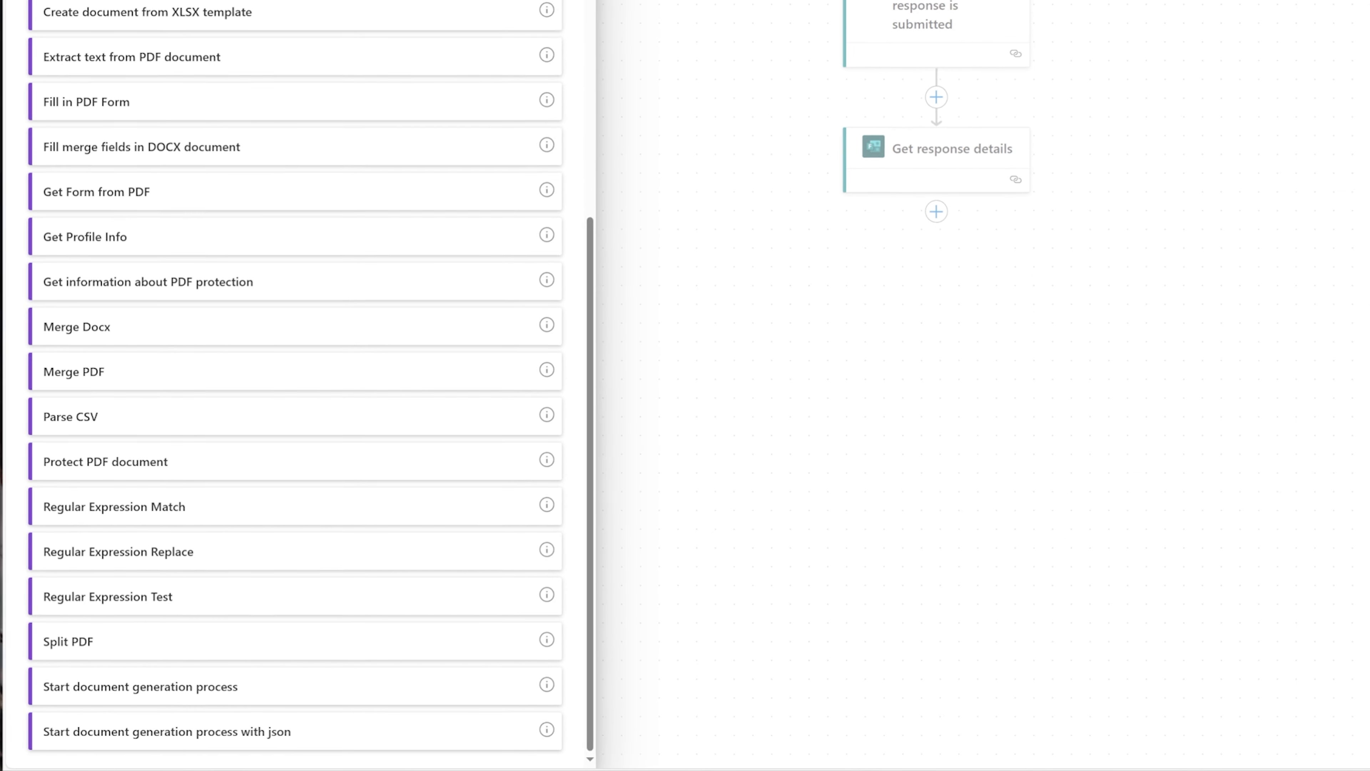
{"action": "left_click", "coordinate": [136, 696]}
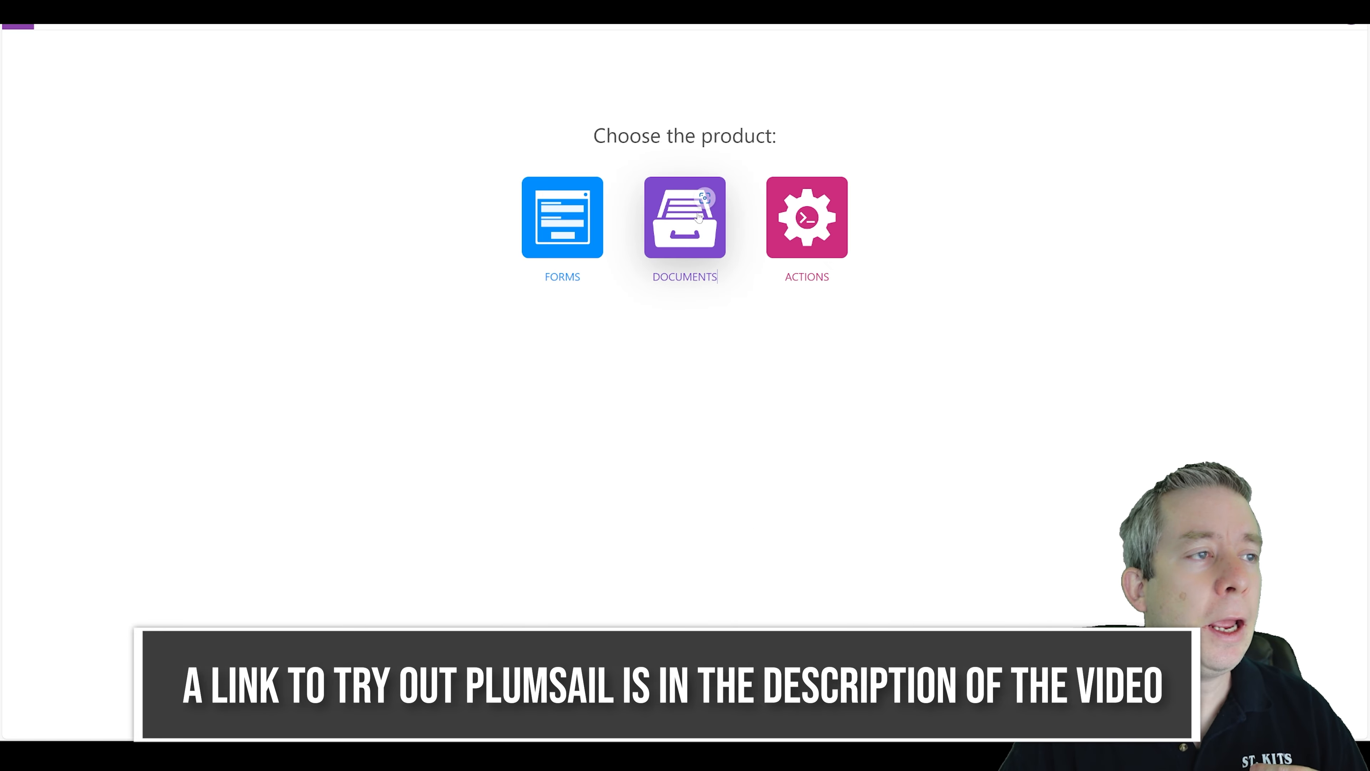
Open the API Keys page of the Plumsail Documents account.
{"action": "left_click", "coordinate": [675, 249]}
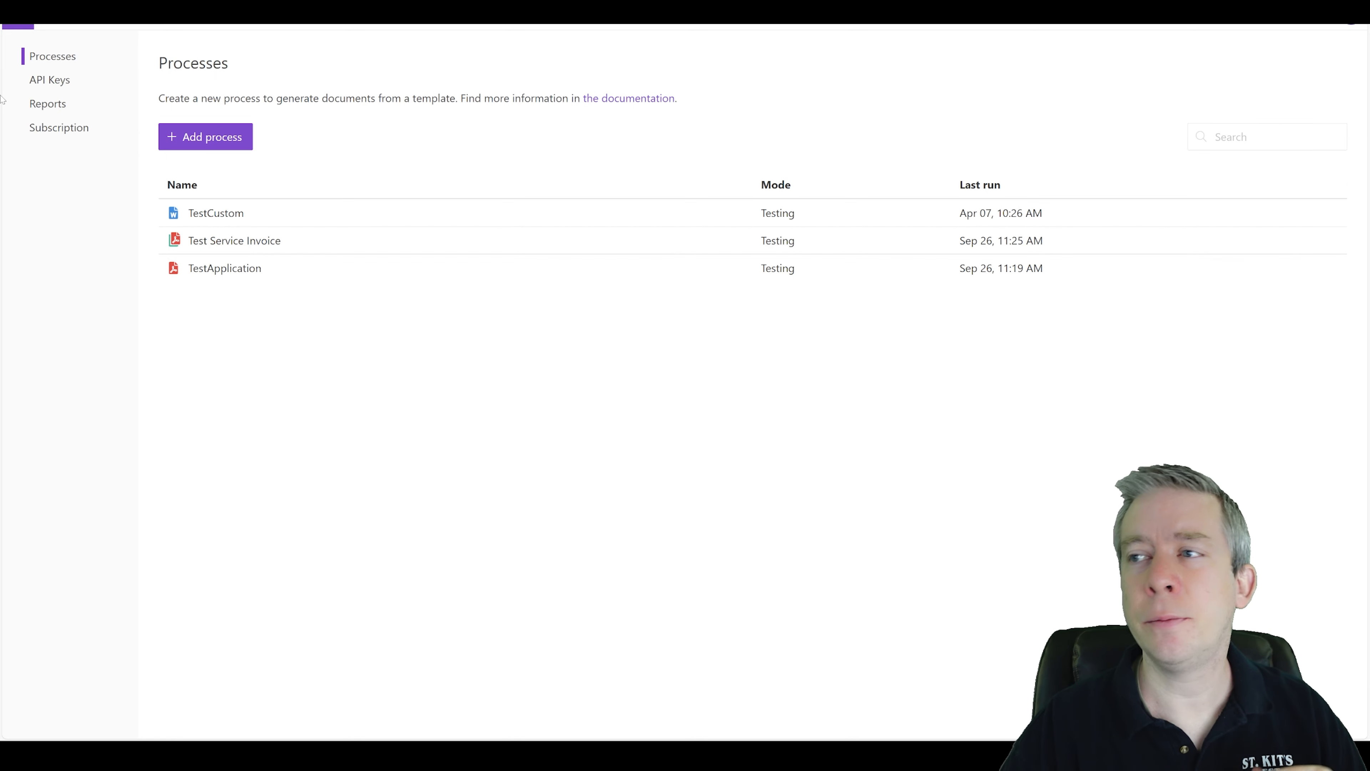
{"action": "left_click", "coordinate": [56, 88]}
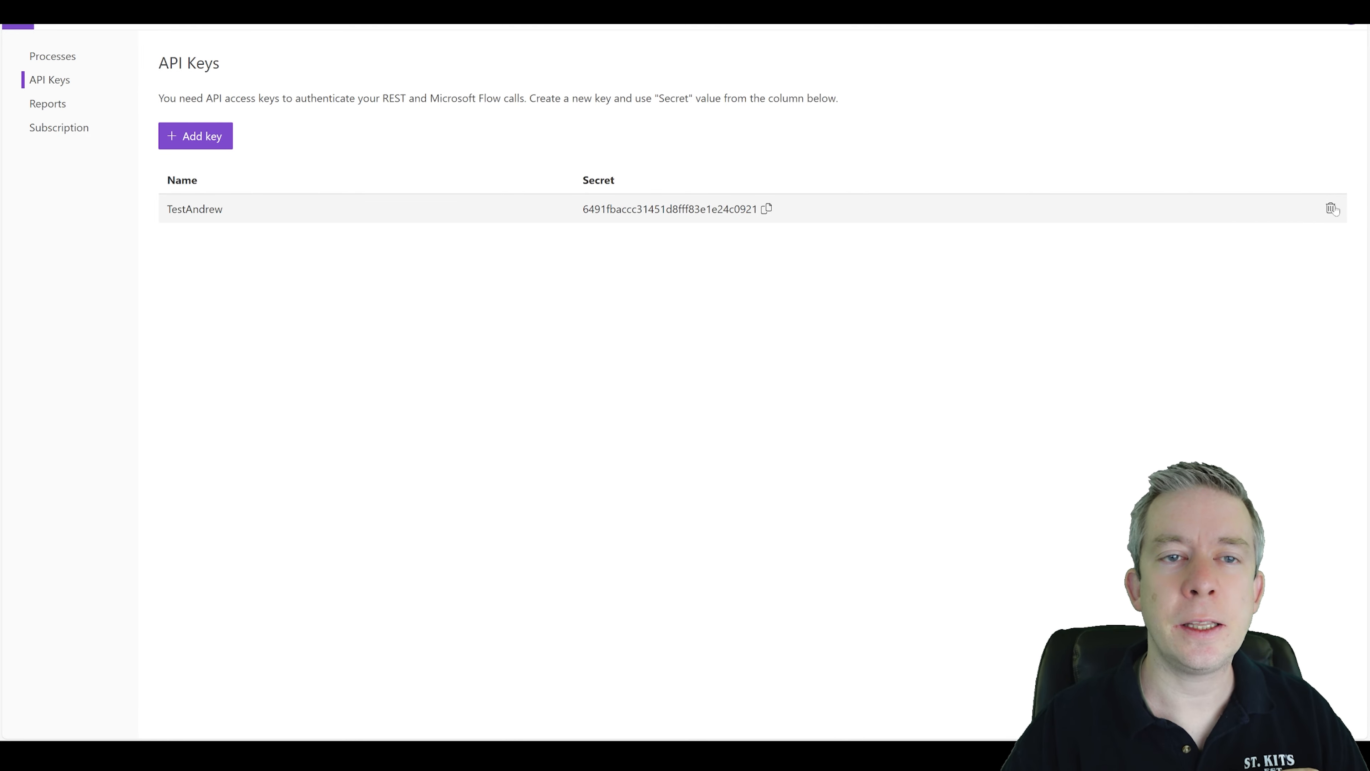
{"action": "left_click", "coordinate": [1331, 209]}
{"action": "left_click", "coordinate": [743, 386]}
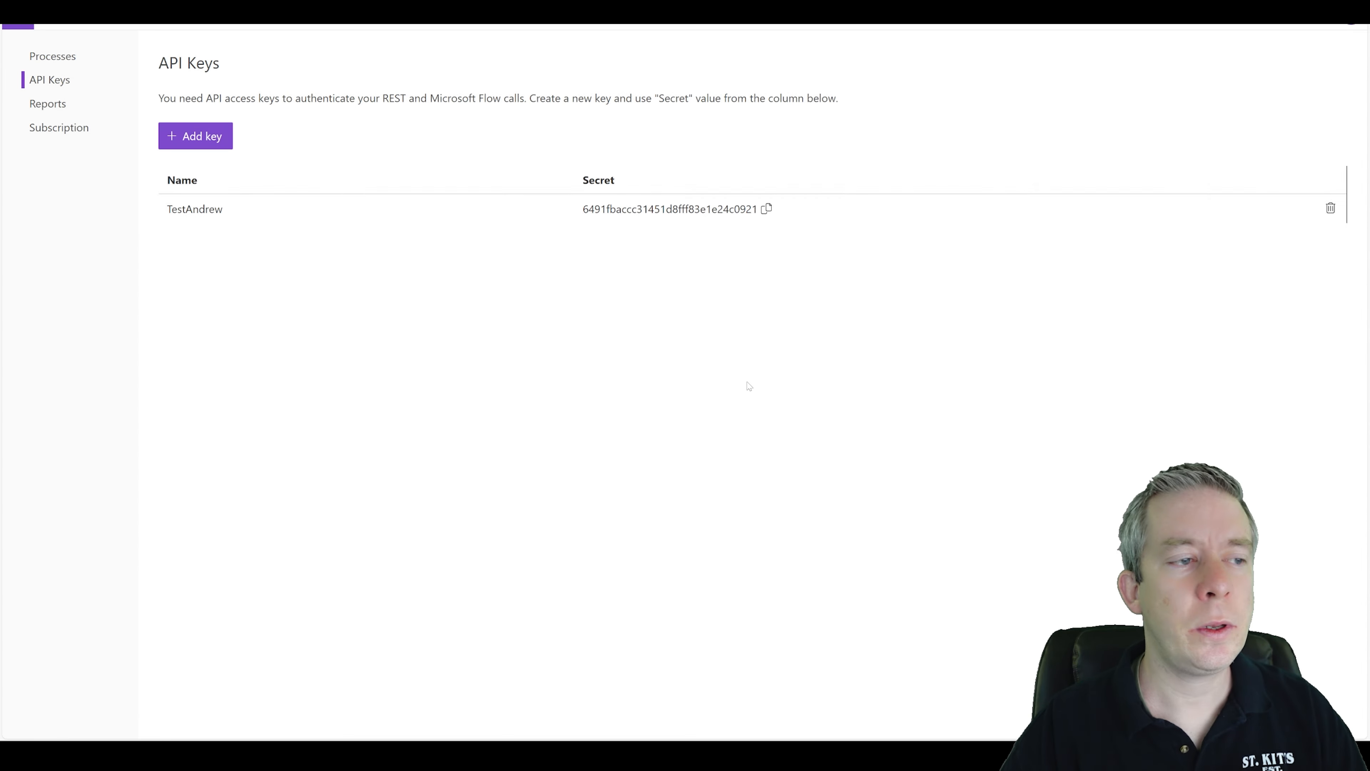
Create a new Plumsail API key named PlumsailTest in Production mode.
{"action": "left_click", "coordinate": [197, 140]}
{"action": "left_click", "coordinate": [235, 160]}
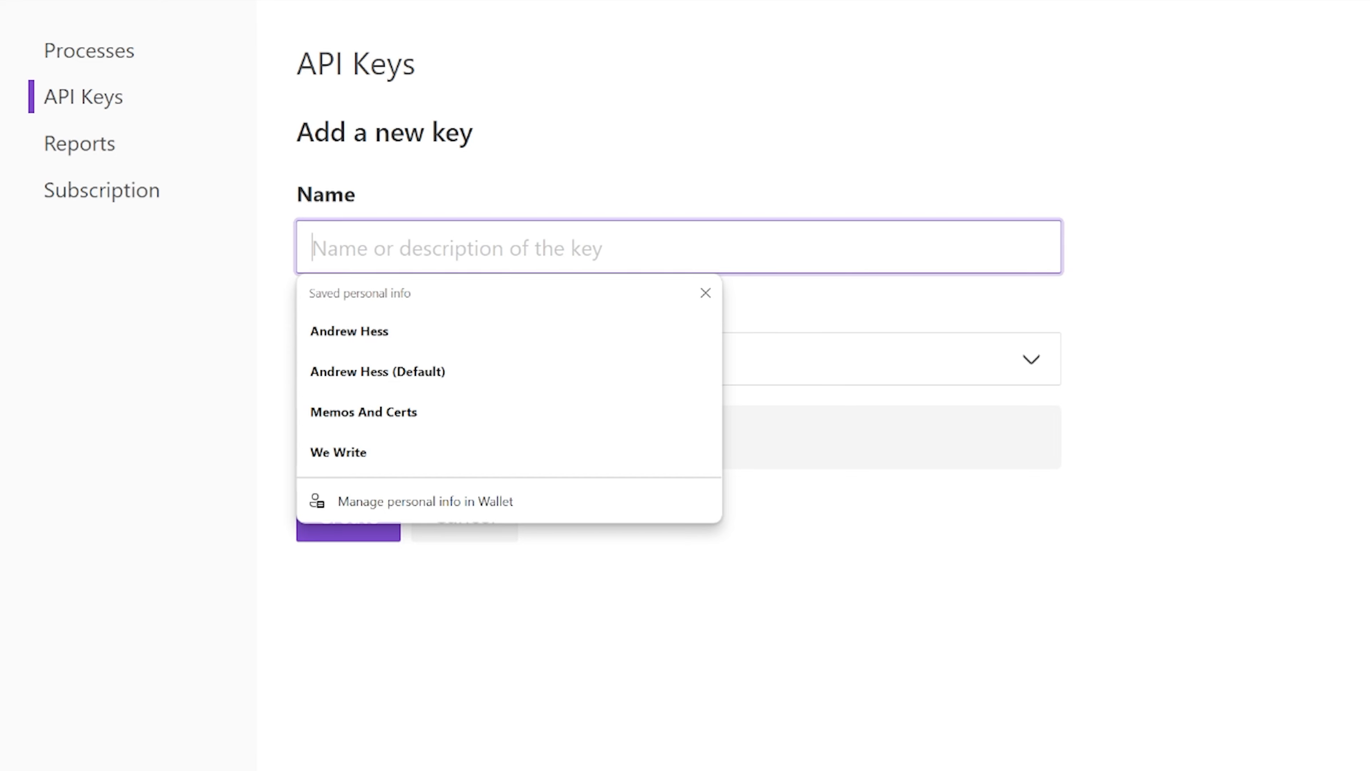
{"action": "type", "text": "PlumsailTes"}
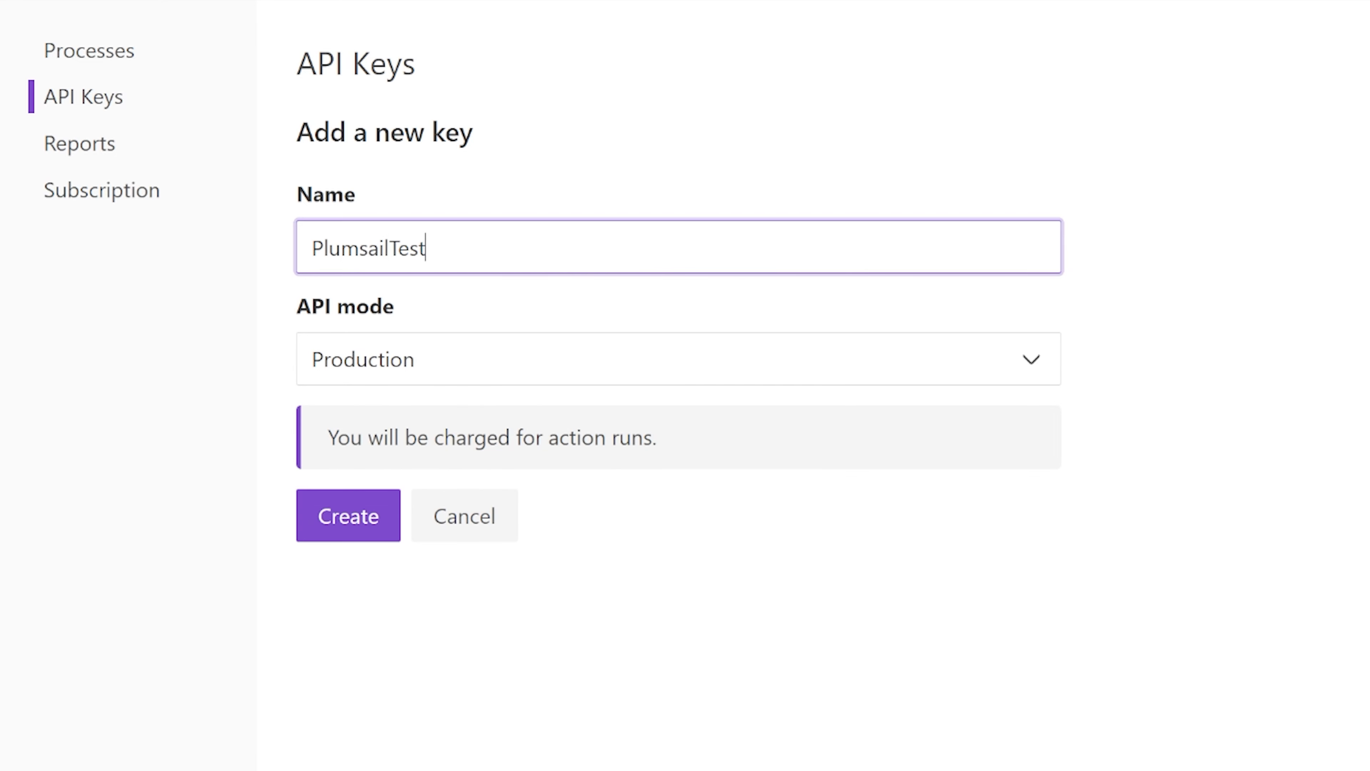
{"action": "type", "text": "t"}
{"action": "left_click", "coordinate": [464, 361]}
{"action": "left_click", "coordinate": [467, 371]}
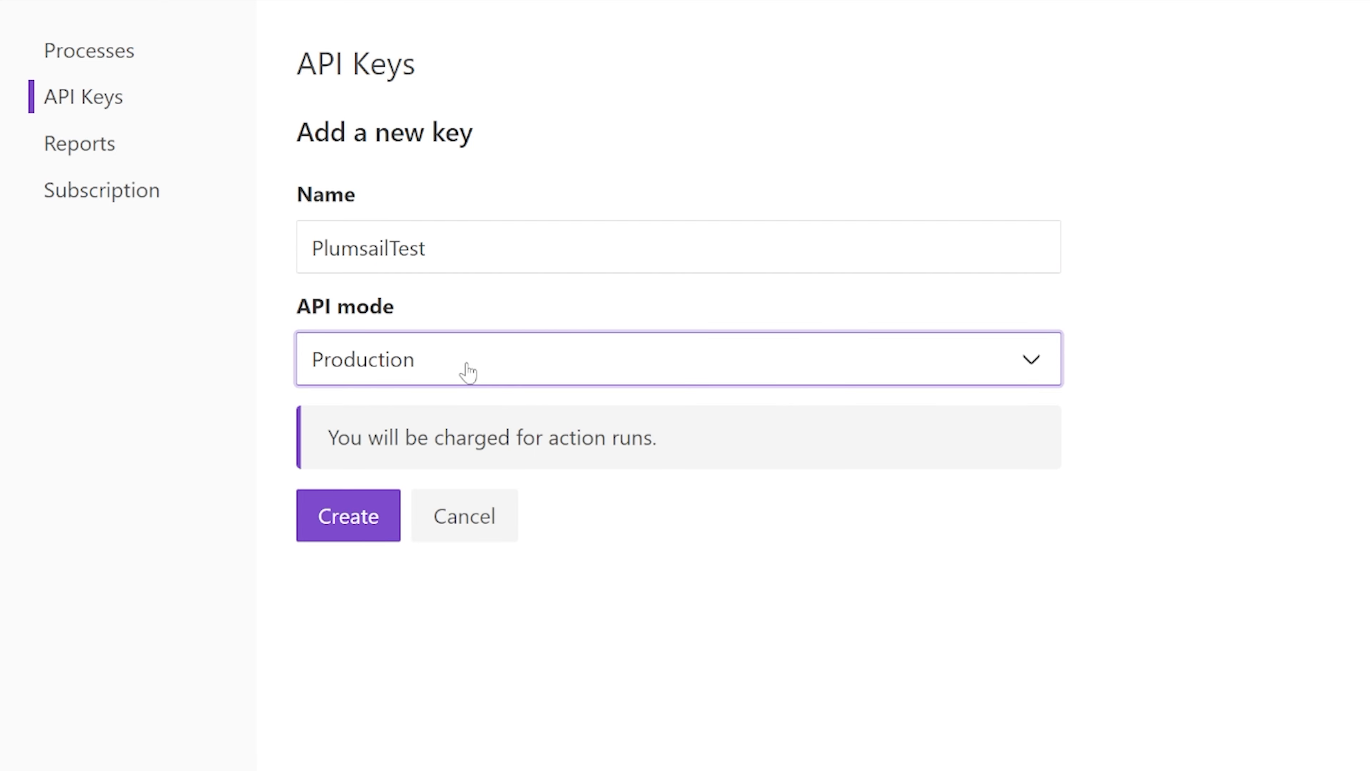
{"action": "left_click", "coordinate": [434, 371]}
{"action": "left_click", "coordinate": [361, 435]}
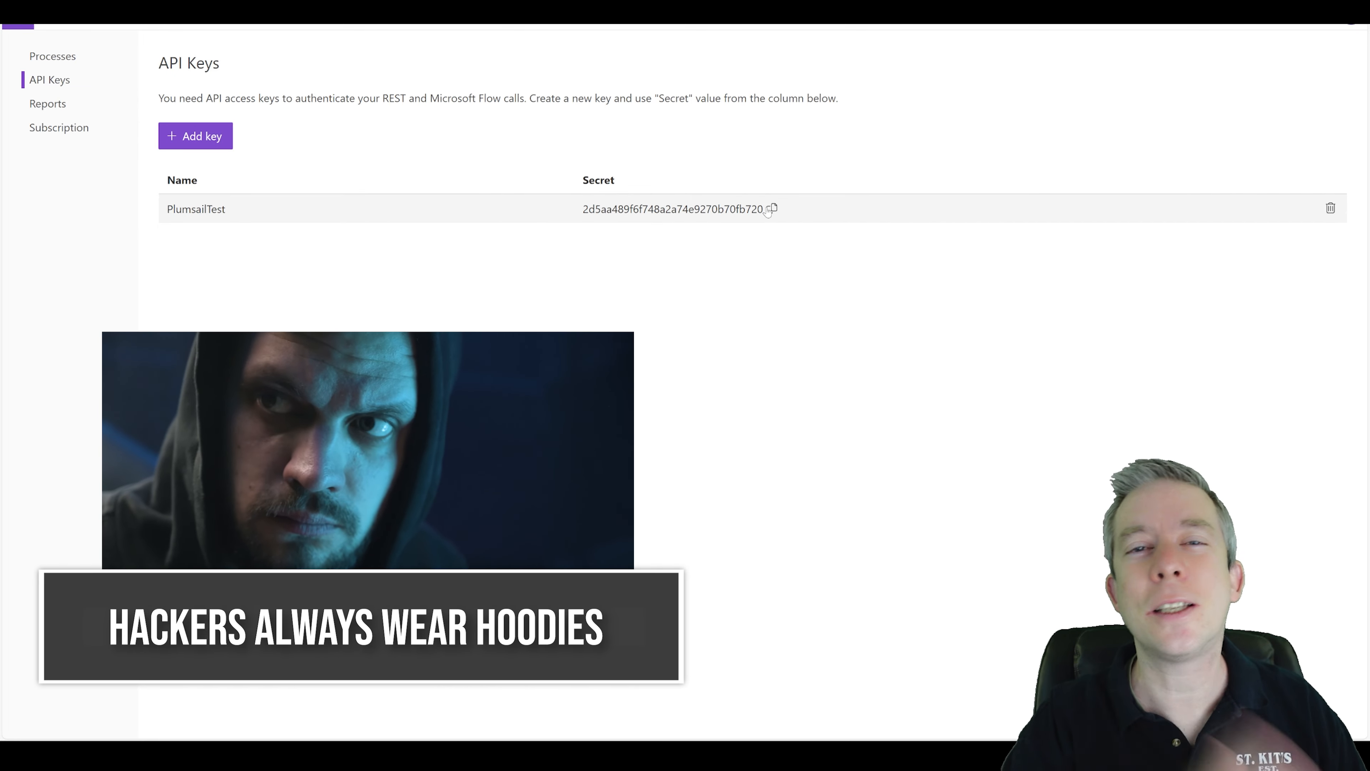
Copy the new API key and create the flow connection named PlumsailTest, pasting the key into the API Key field.
{"action": "left_click", "coordinate": [769, 209]}
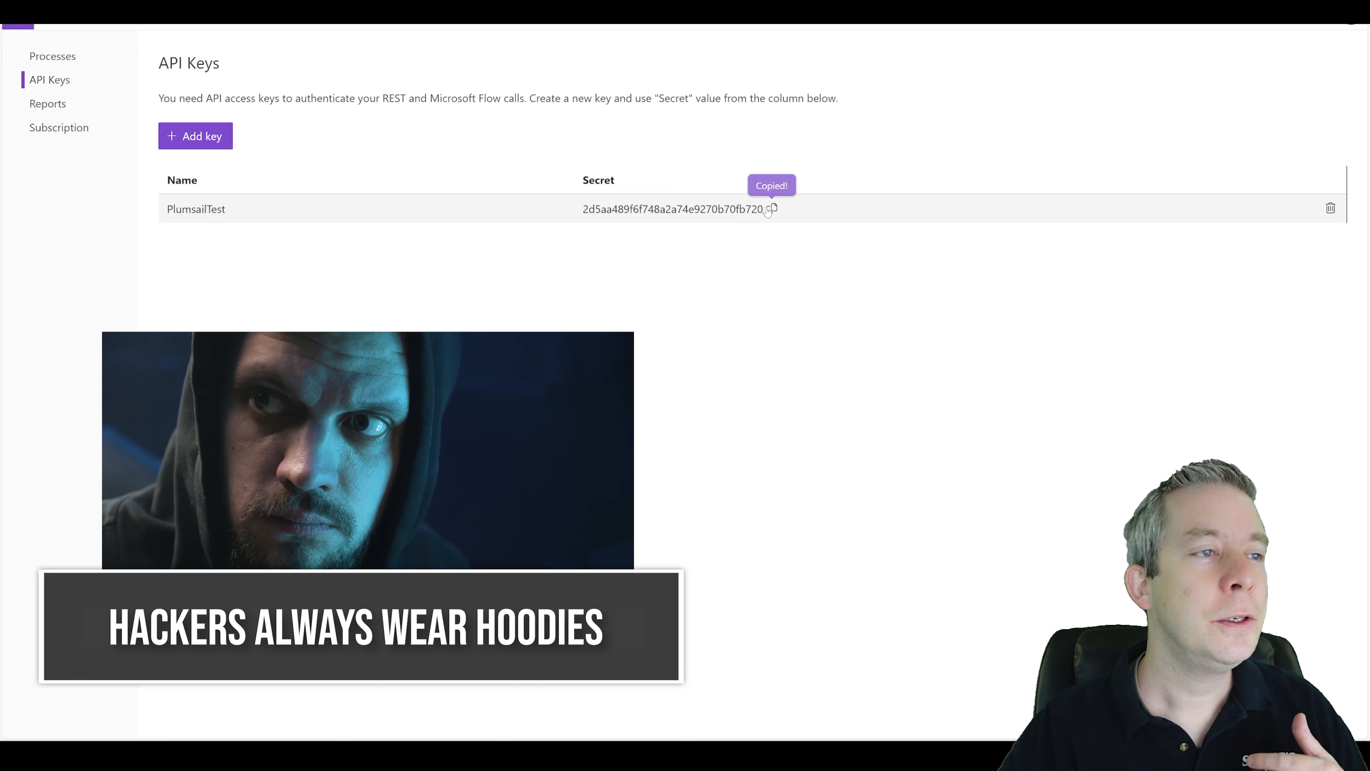
{"action": "key", "text": "ctrl+Tab"}
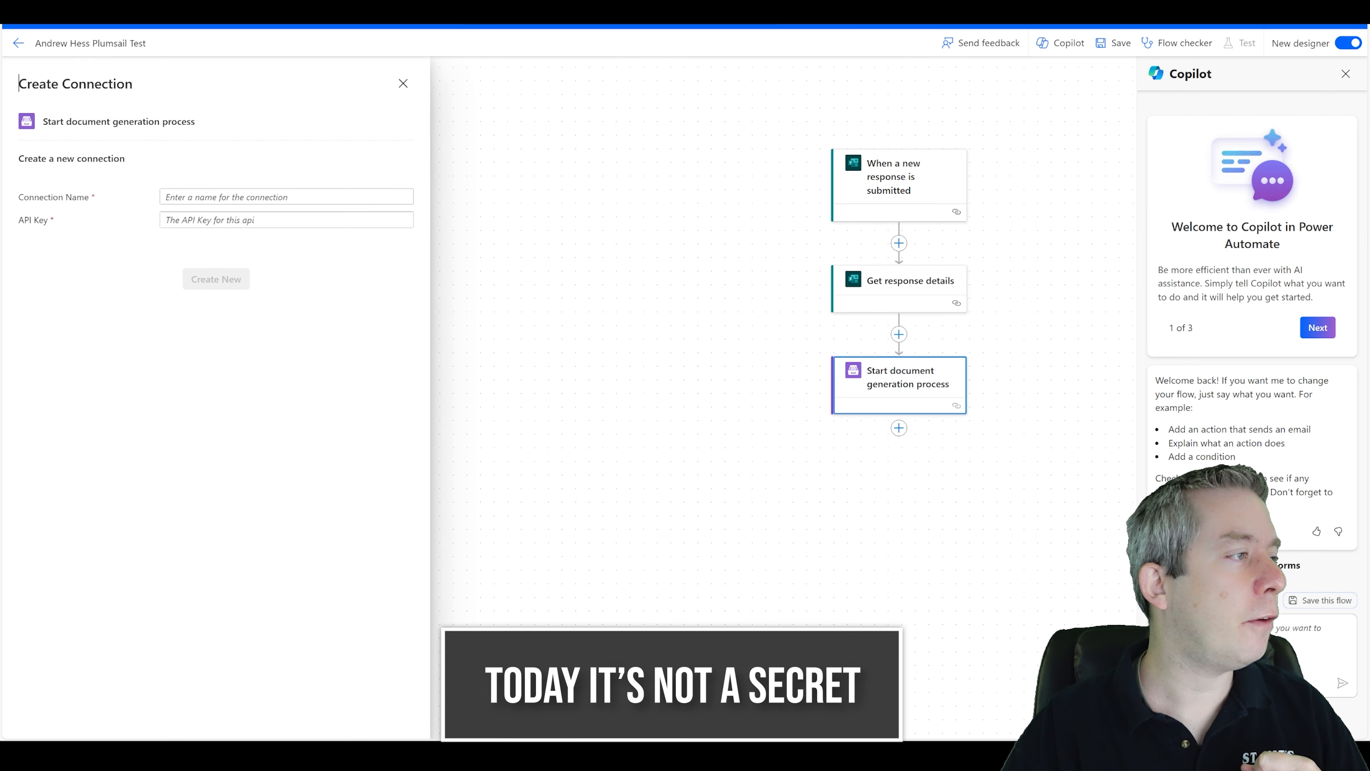
{"action": "left_click", "coordinate": [287, 196]}
{"action": "type", "text": "PlumsailTest"}
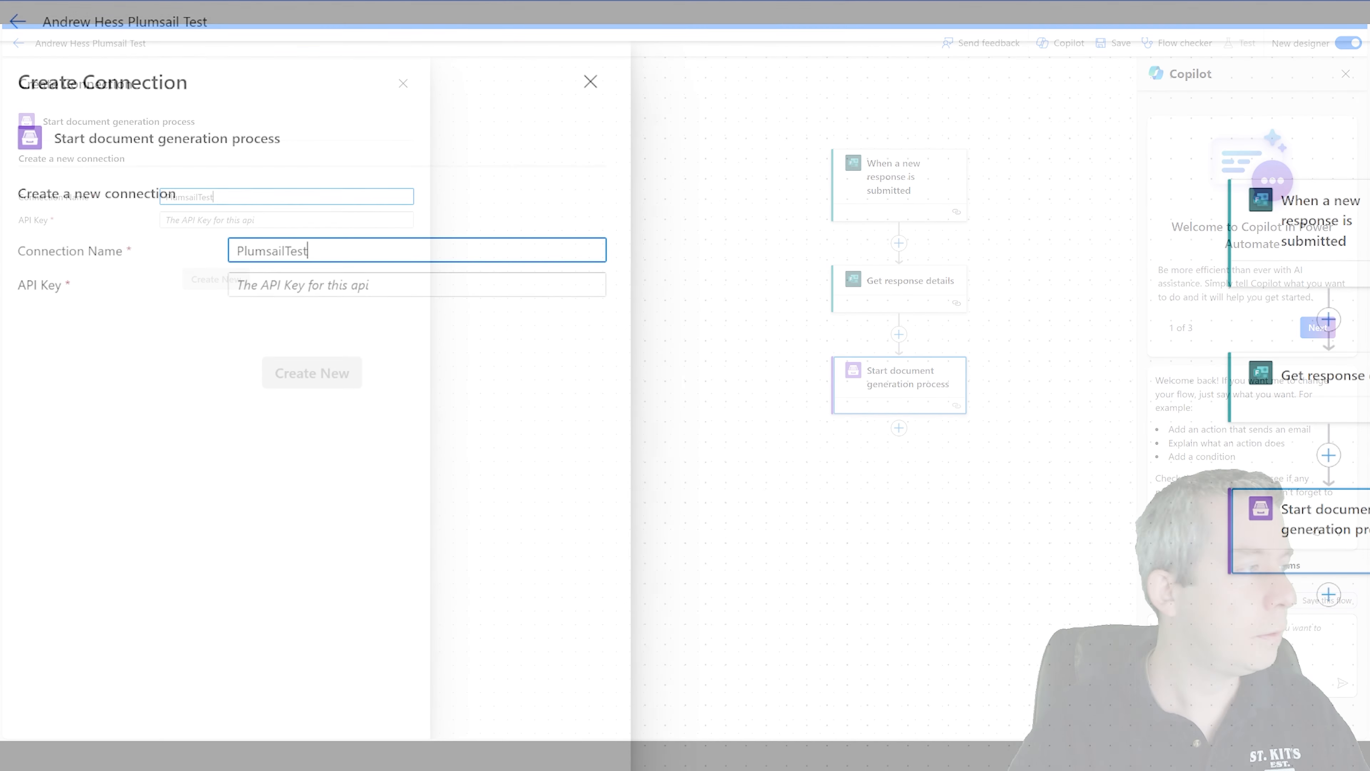
{"action": "left_click", "coordinate": [331, 285]}
{"action": "key", "text": "ctrl+v"}
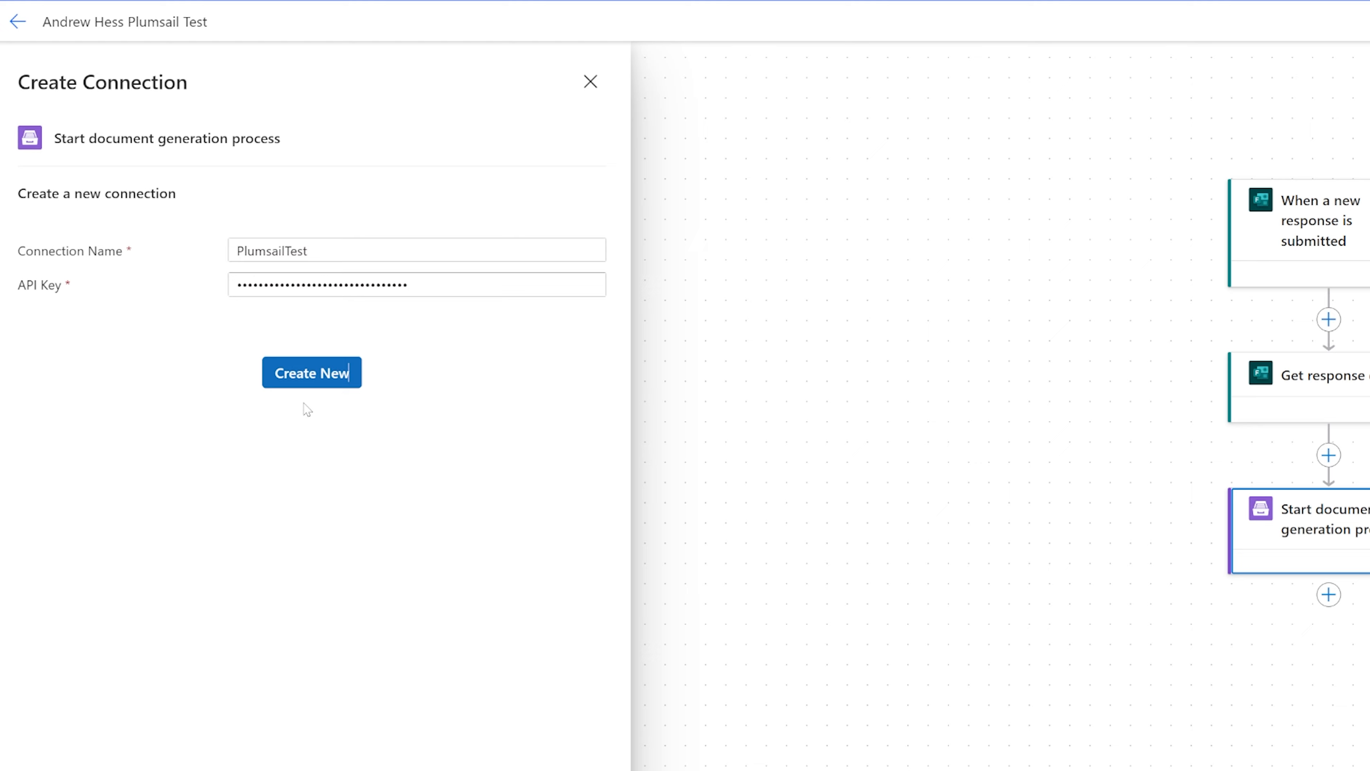
{"action": "left_click", "coordinate": [307, 383]}
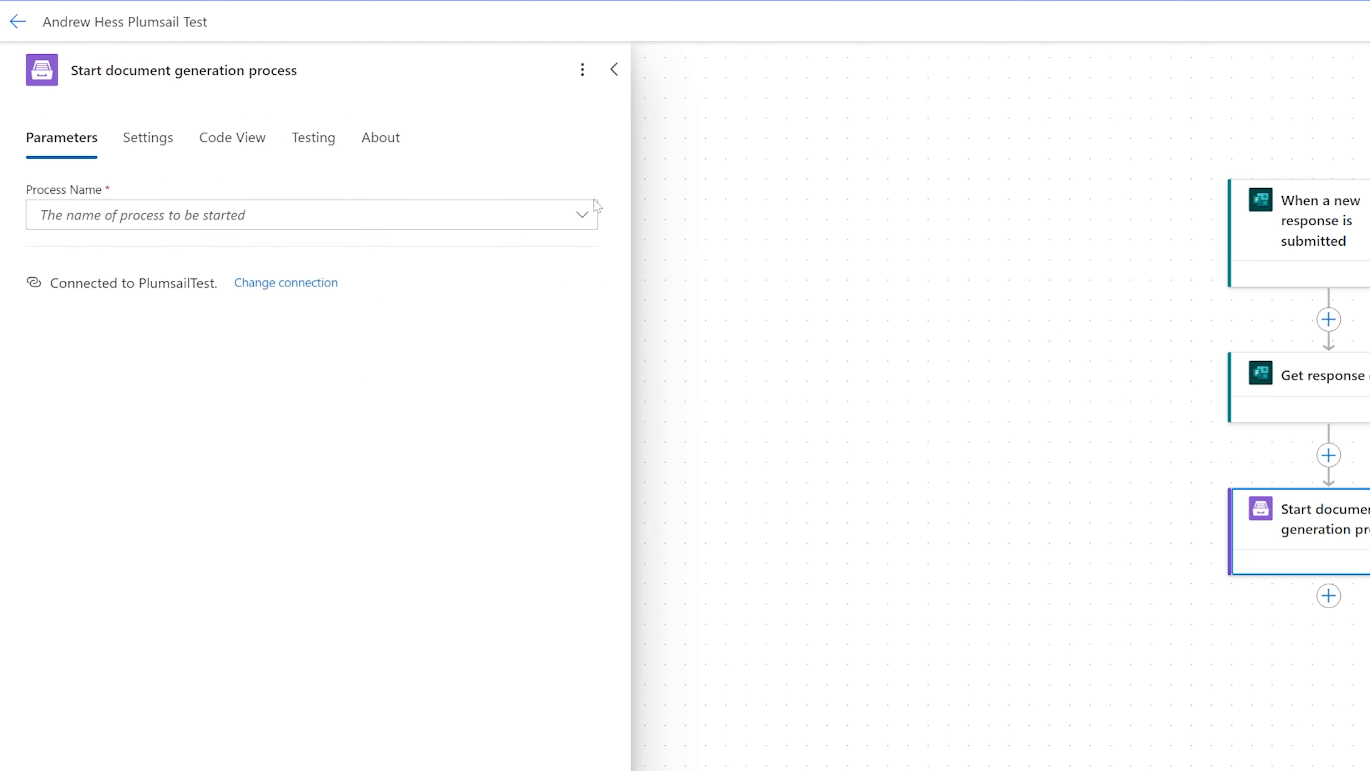
Create a new blank Plumsail process named PlumsailTest with the DOCX template type.
{"action": "left_click", "coordinate": [582, 214]}
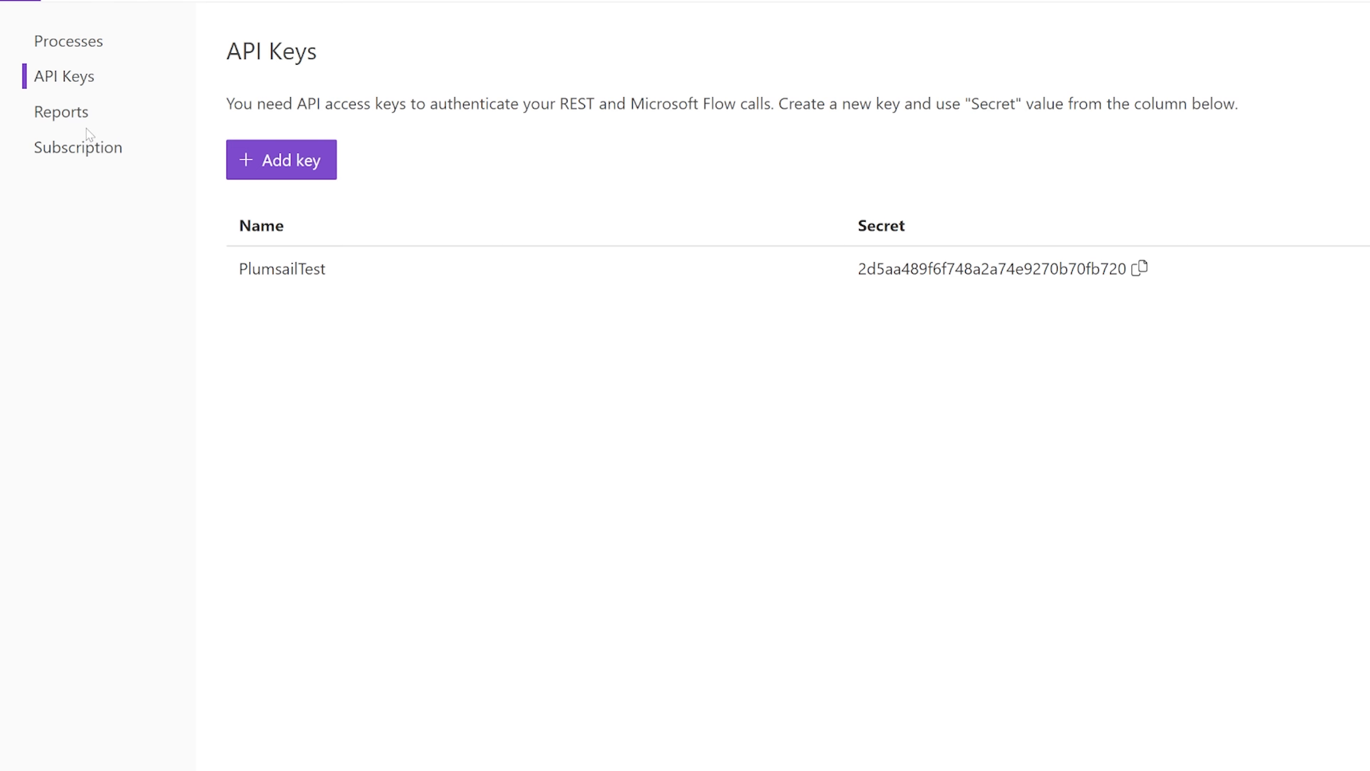
{"action": "left_click", "coordinate": [68, 41]}
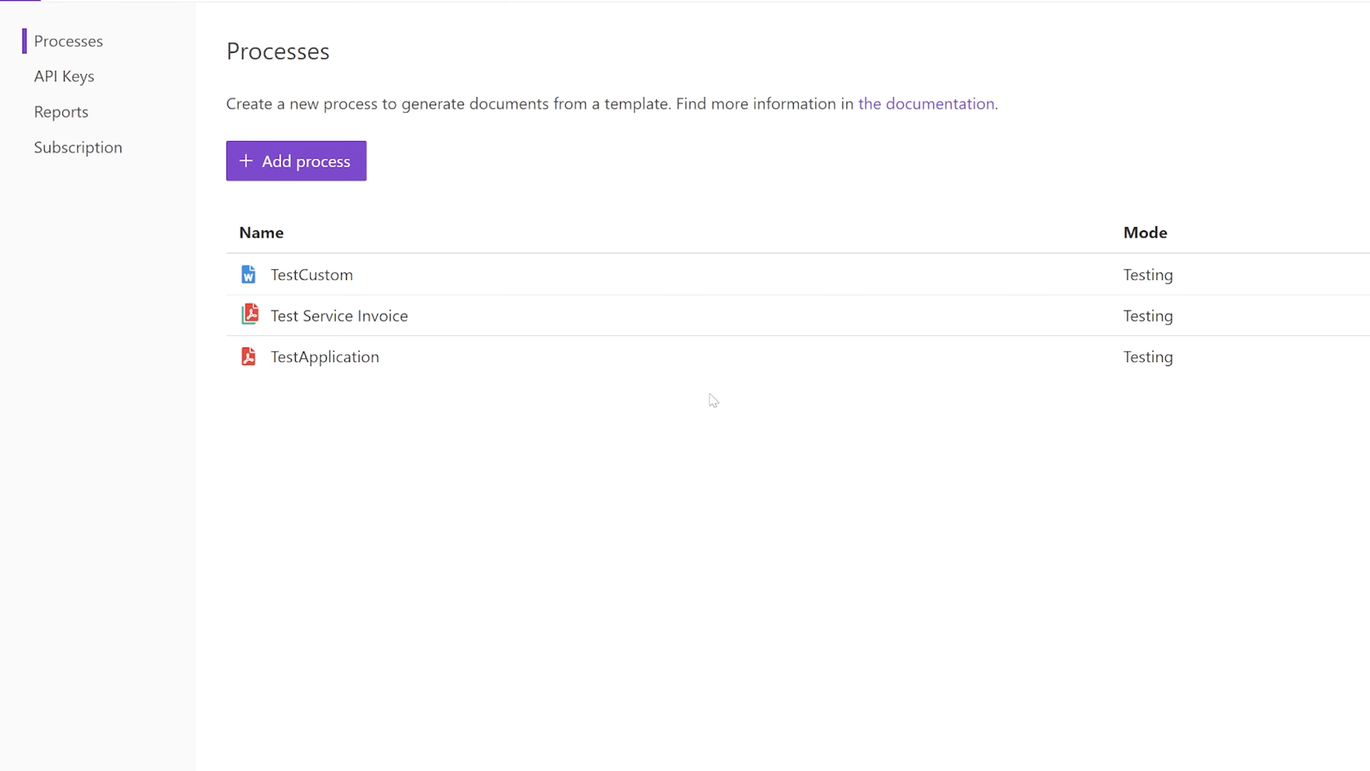
{"action": "left_click", "coordinate": [332, 170]}
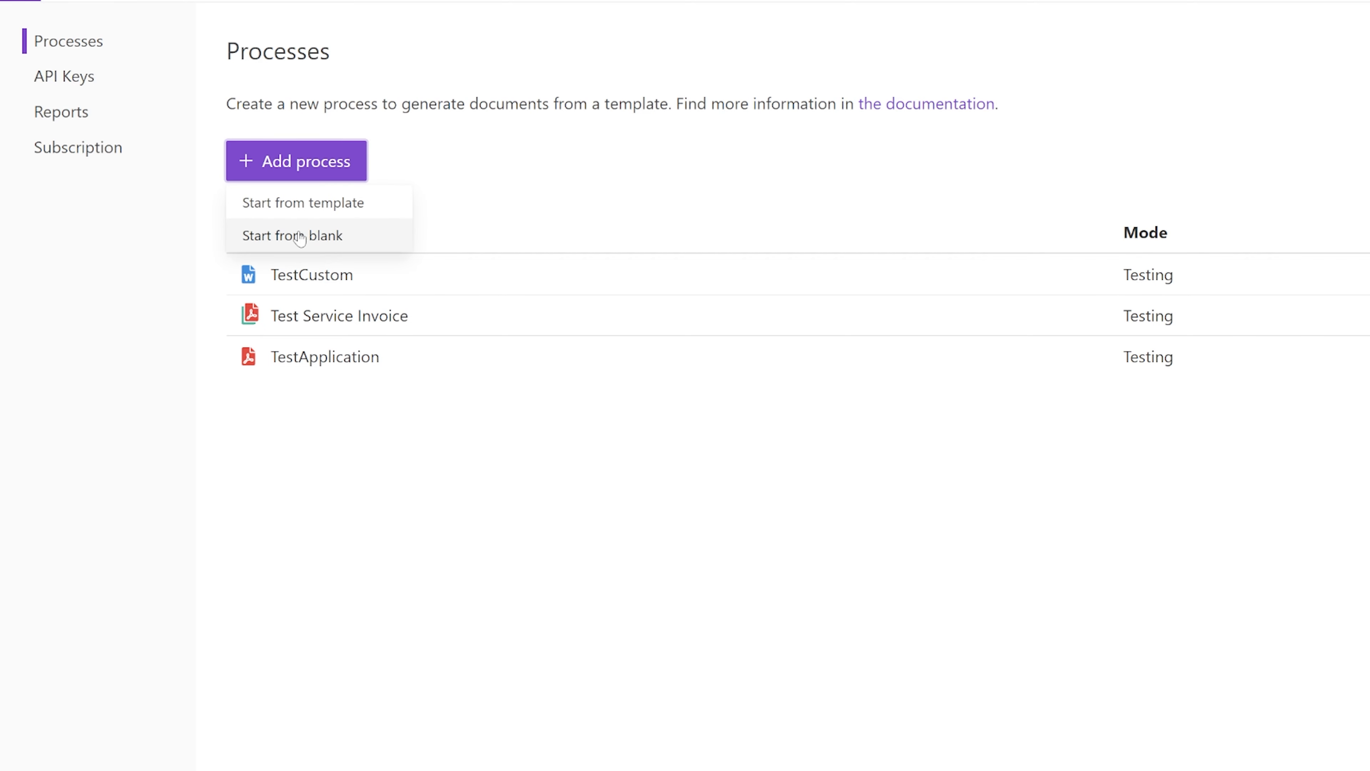
{"action": "left_click", "coordinate": [287, 238]}
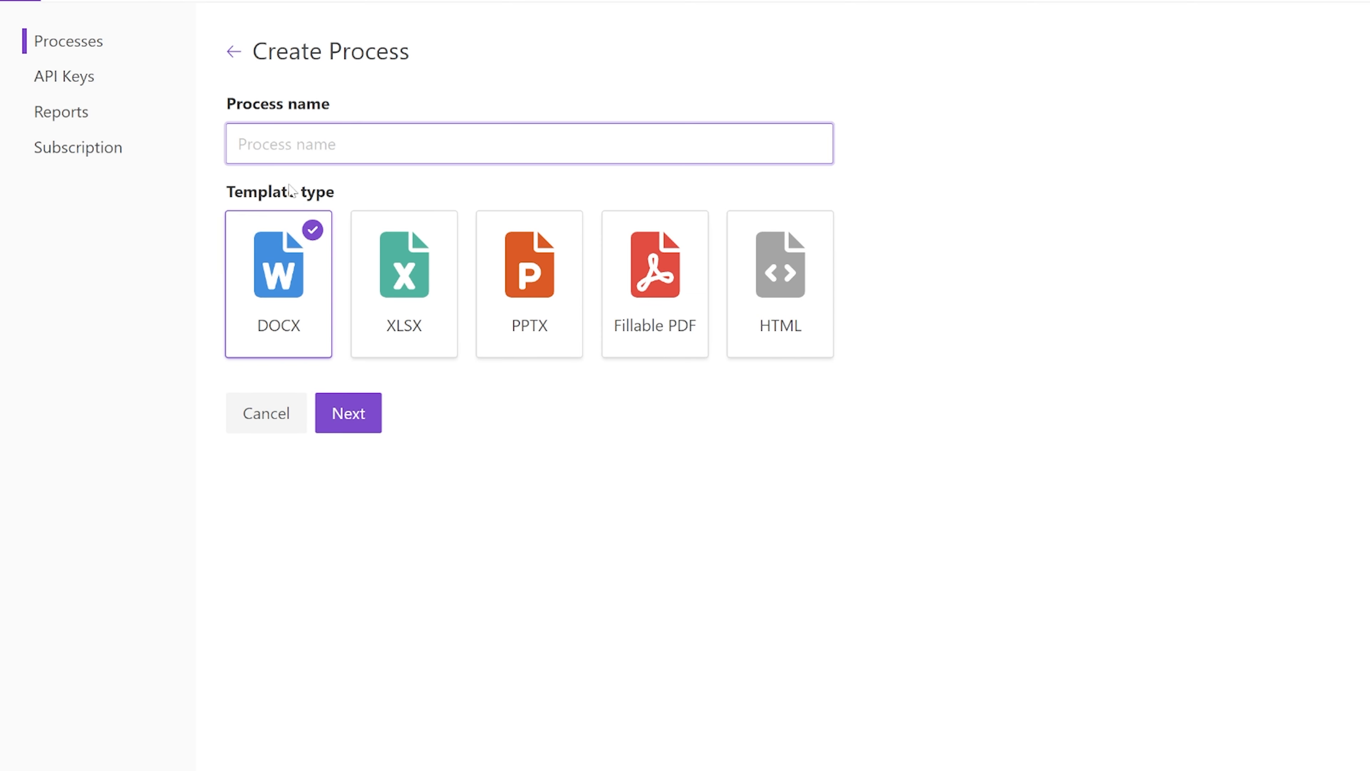
{"action": "type", "text": "PlumsailTest"}
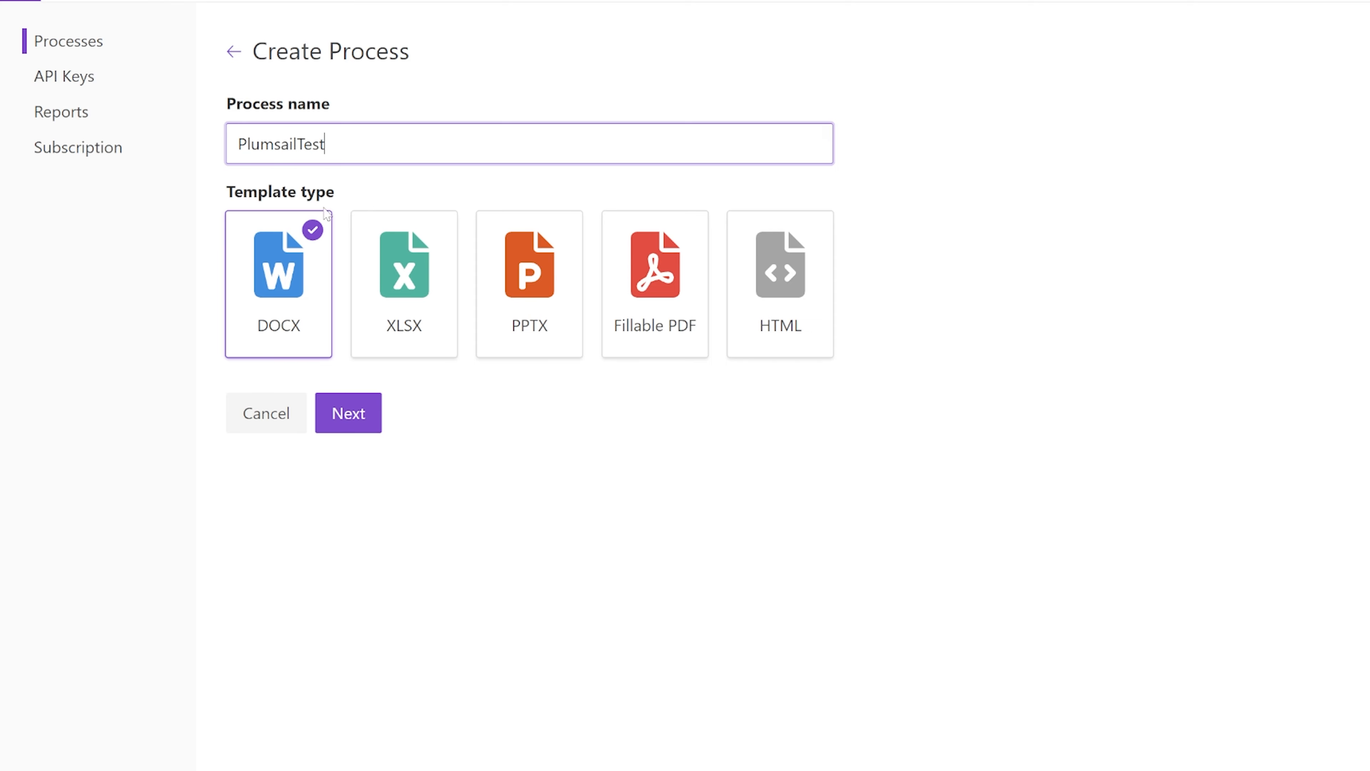
{"action": "left_click", "coordinate": [332, 407]}
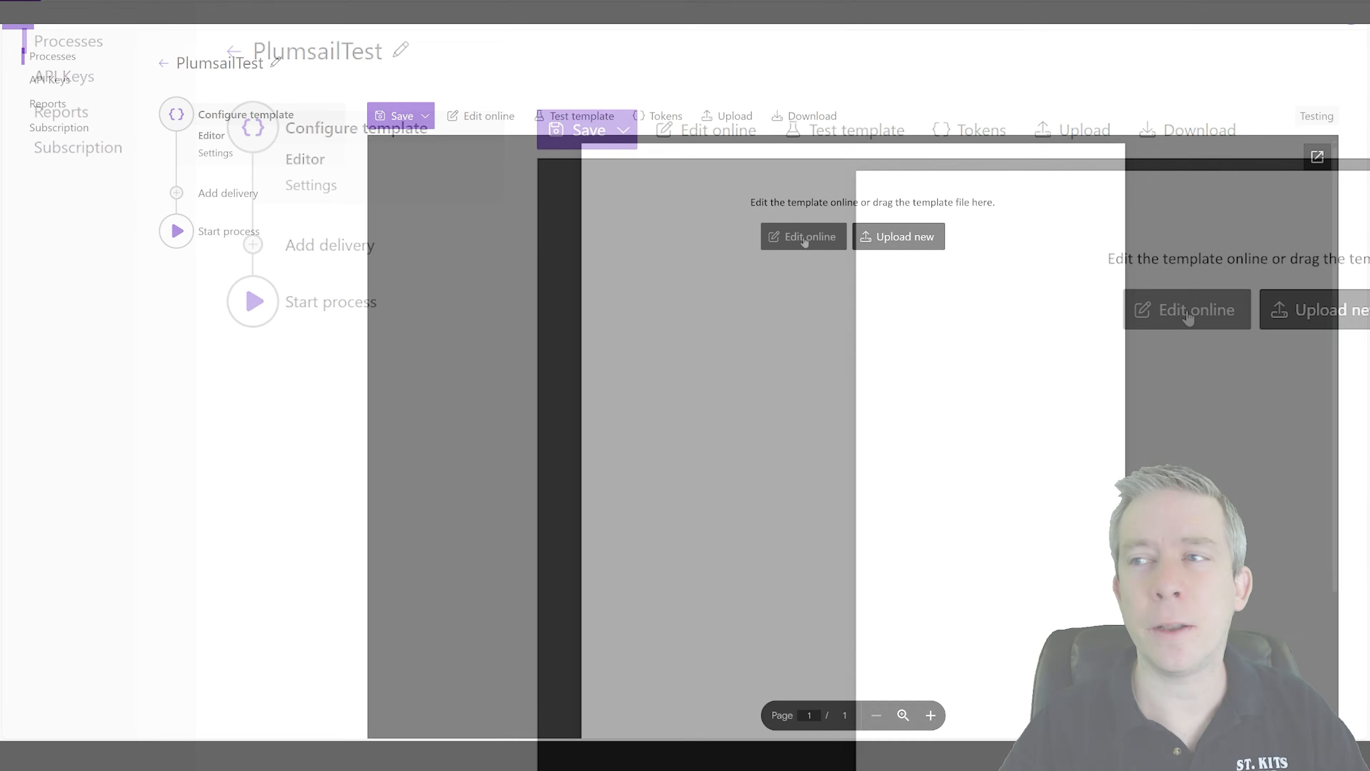
Open the template for online editing and delete its placeholder text.
{"action": "left_click", "coordinate": [1190, 318]}
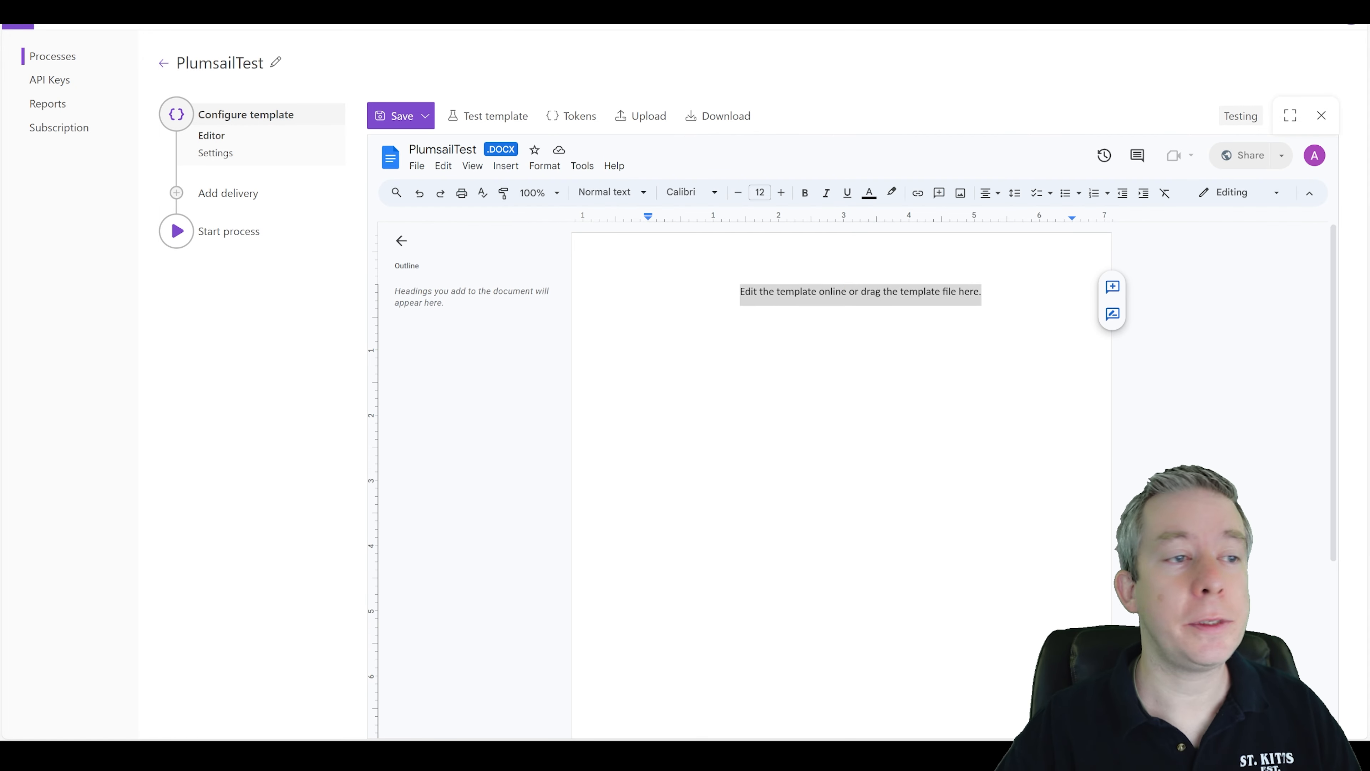
{"action": "left_click", "coordinate": [976, 291]}
{"action": "left_click_drag", "start_coordinate": [981, 291], "coordinate": [740, 292]}
{"action": "key", "text": "Delete"}
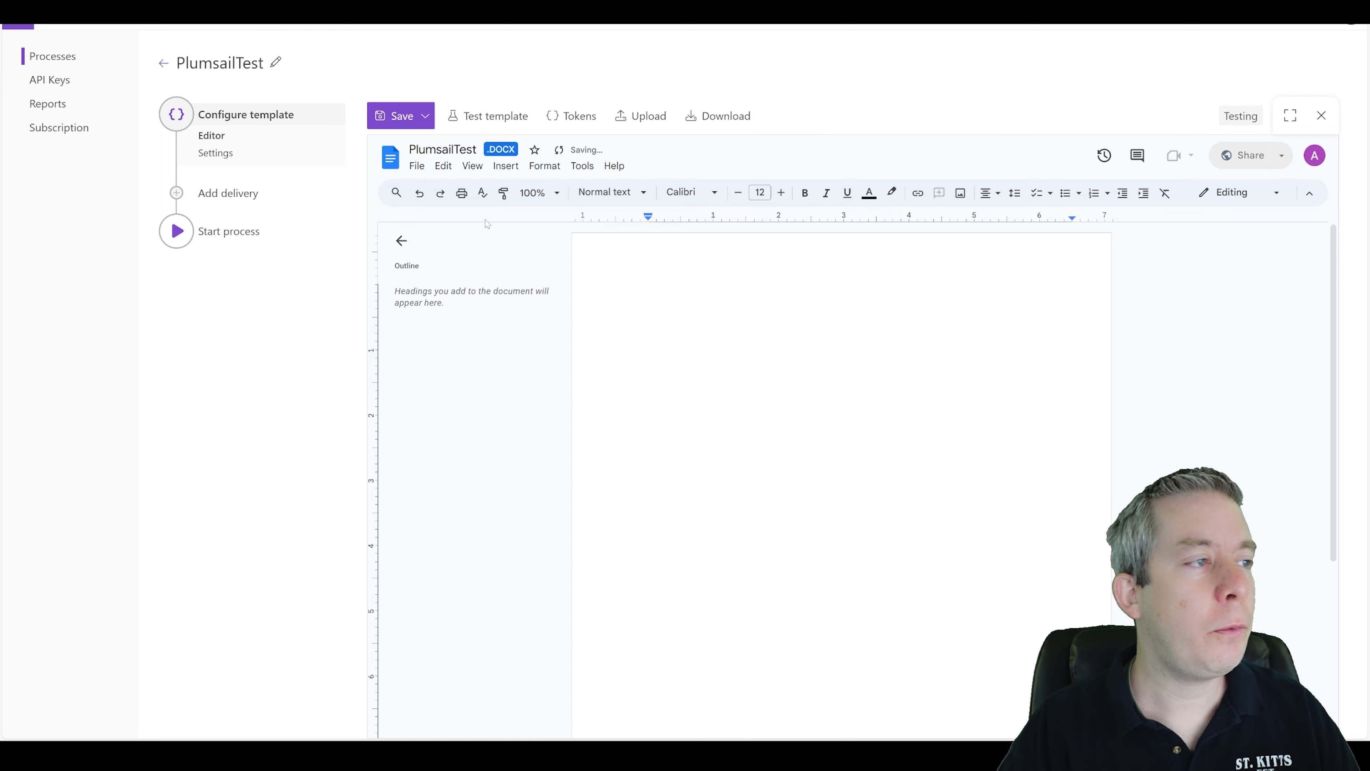
Insert a 2 x 5 table into the template document.
{"action": "left_click", "coordinate": [506, 166]}
{"action": "mouse_move", "coordinate": [578, 211]}
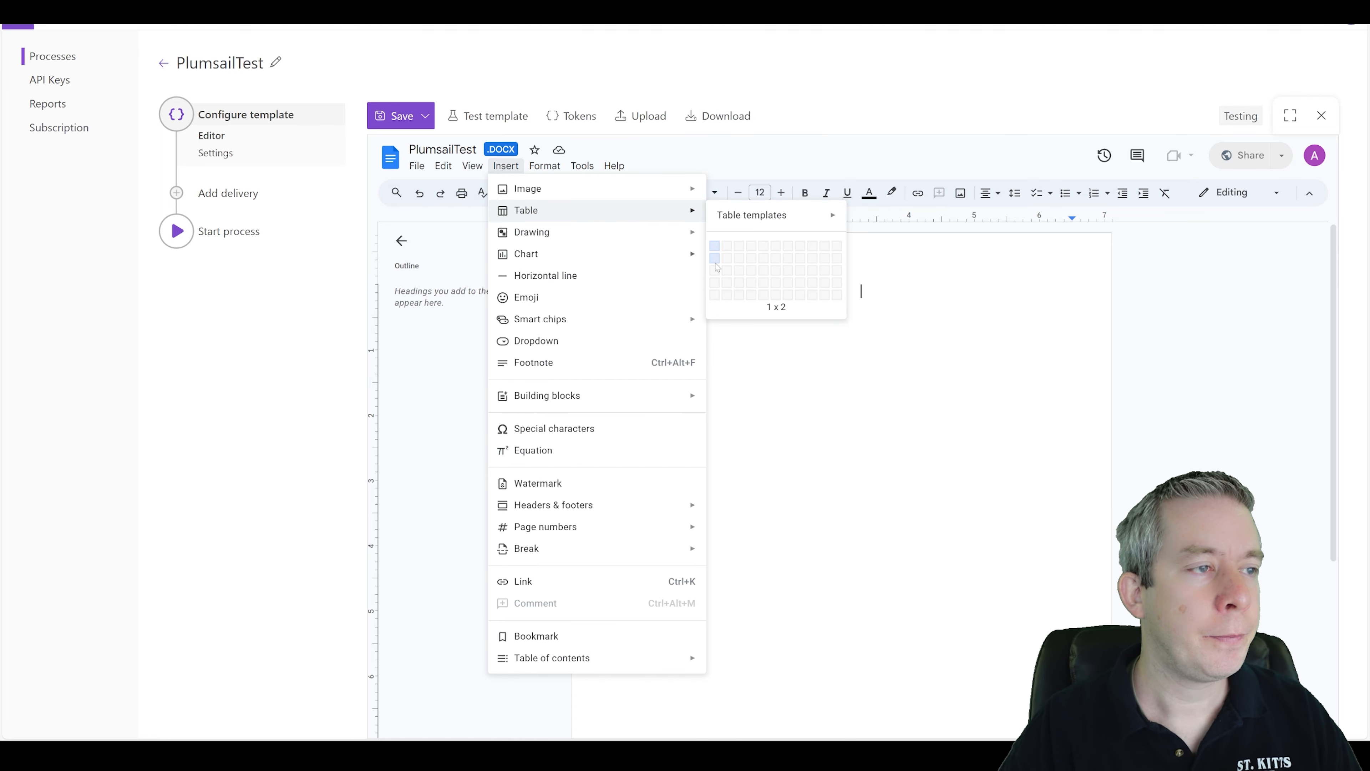
{"action": "left_click", "coordinate": [729, 295]}
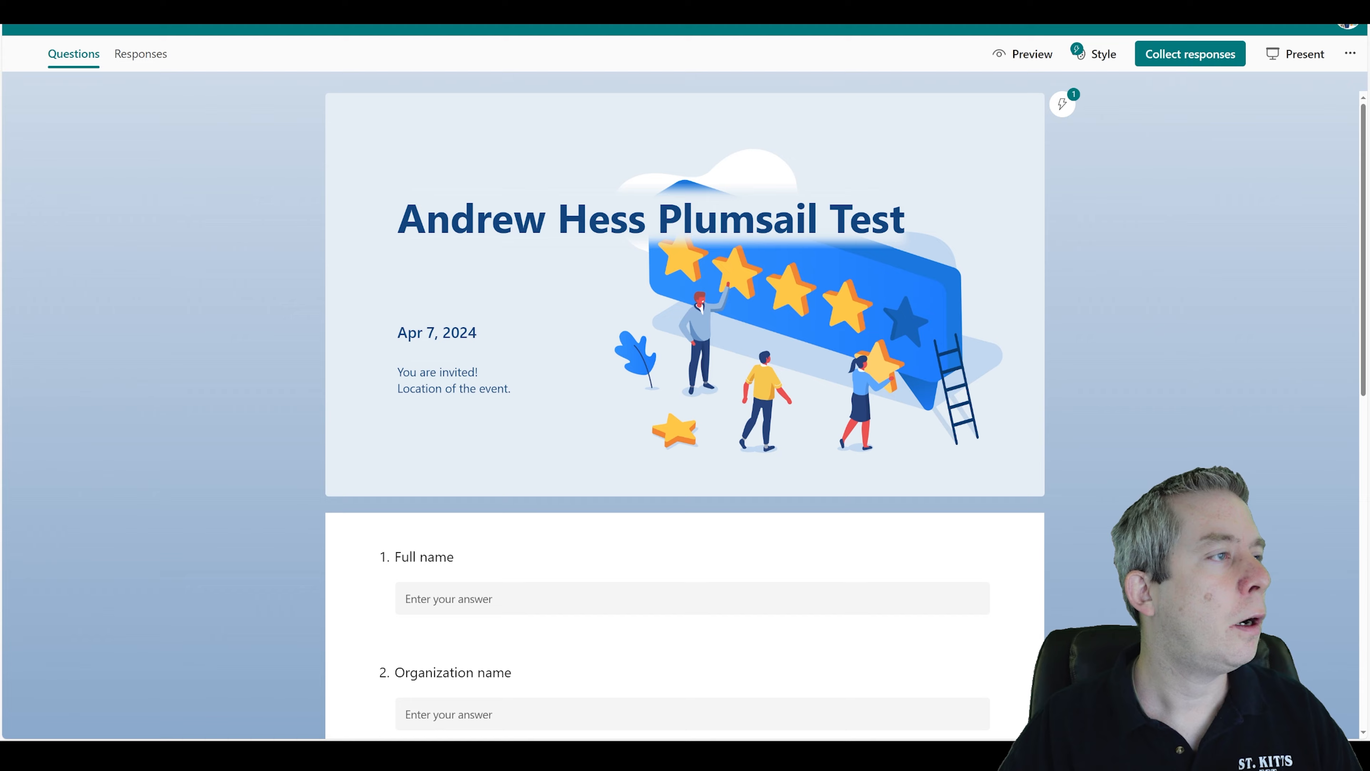
Label the template table's first column Full Name, Organization, Email, Department and Favorite Color, matching the form's questions.
{"action": "scroll", "coordinate": [421, 224], "scroll_direction": "down", "scroll_amount": 9}
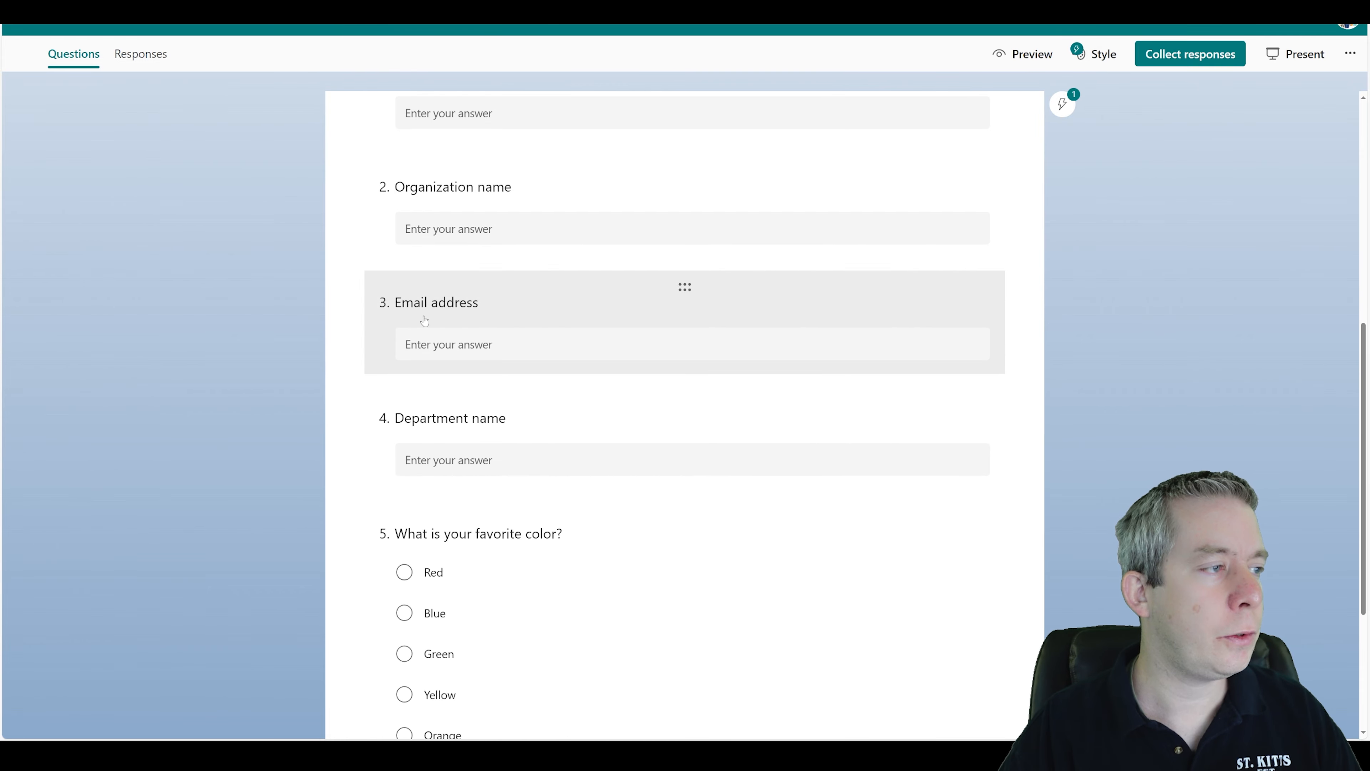
{"action": "scroll", "coordinate": [484, 569], "scroll_direction": "down", "scroll_amount": 3}
{"action": "scroll", "coordinate": [490, 506], "scroll_direction": "up", "scroll_amount": 8}
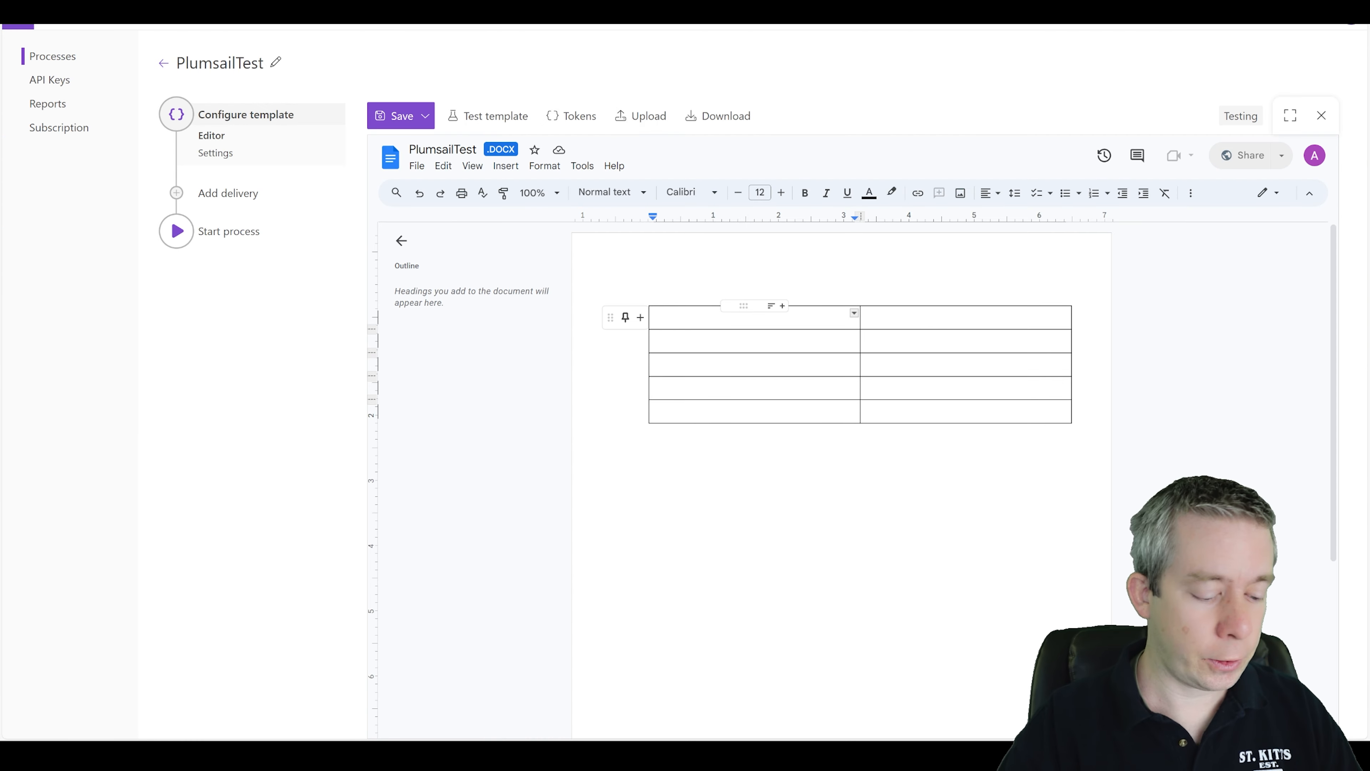
{"action": "type", "text": "Full Name"}
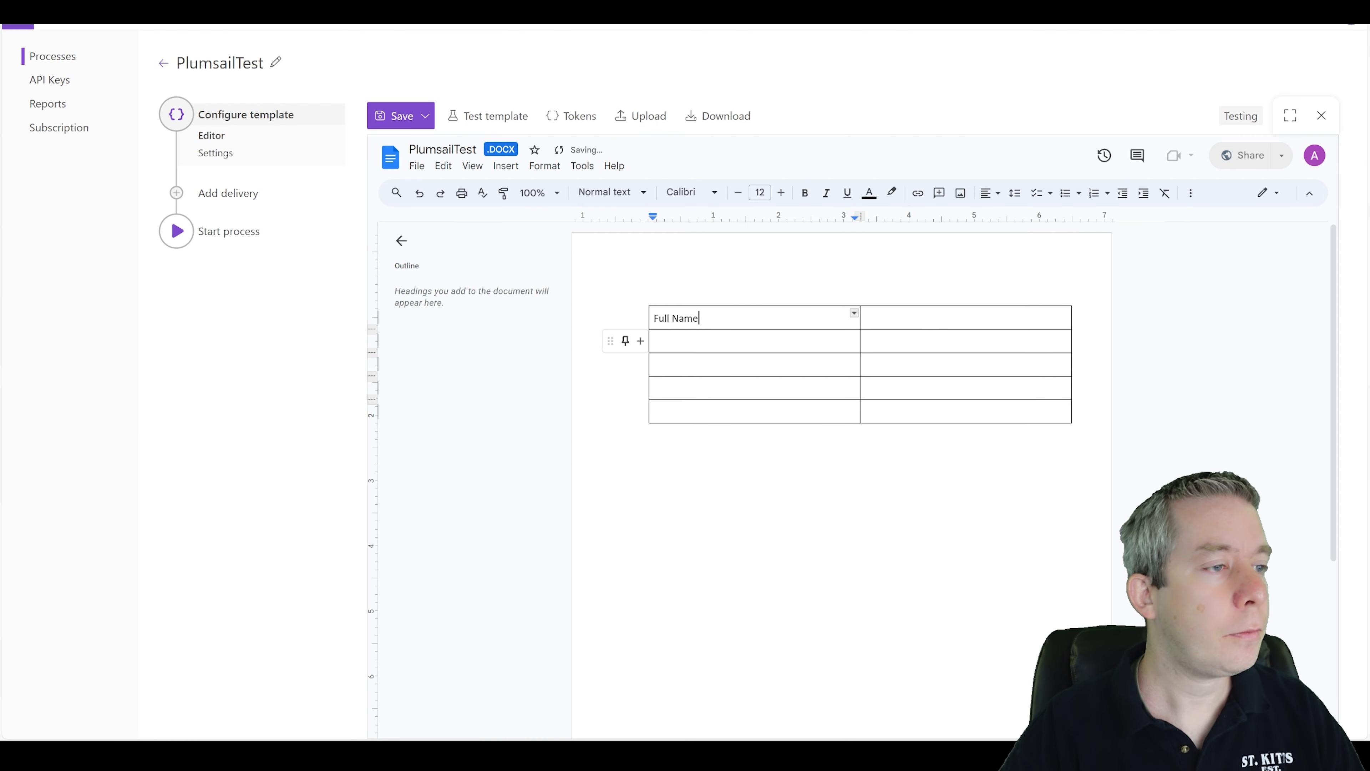
{"action": "double_click", "coordinate": [755, 342]}
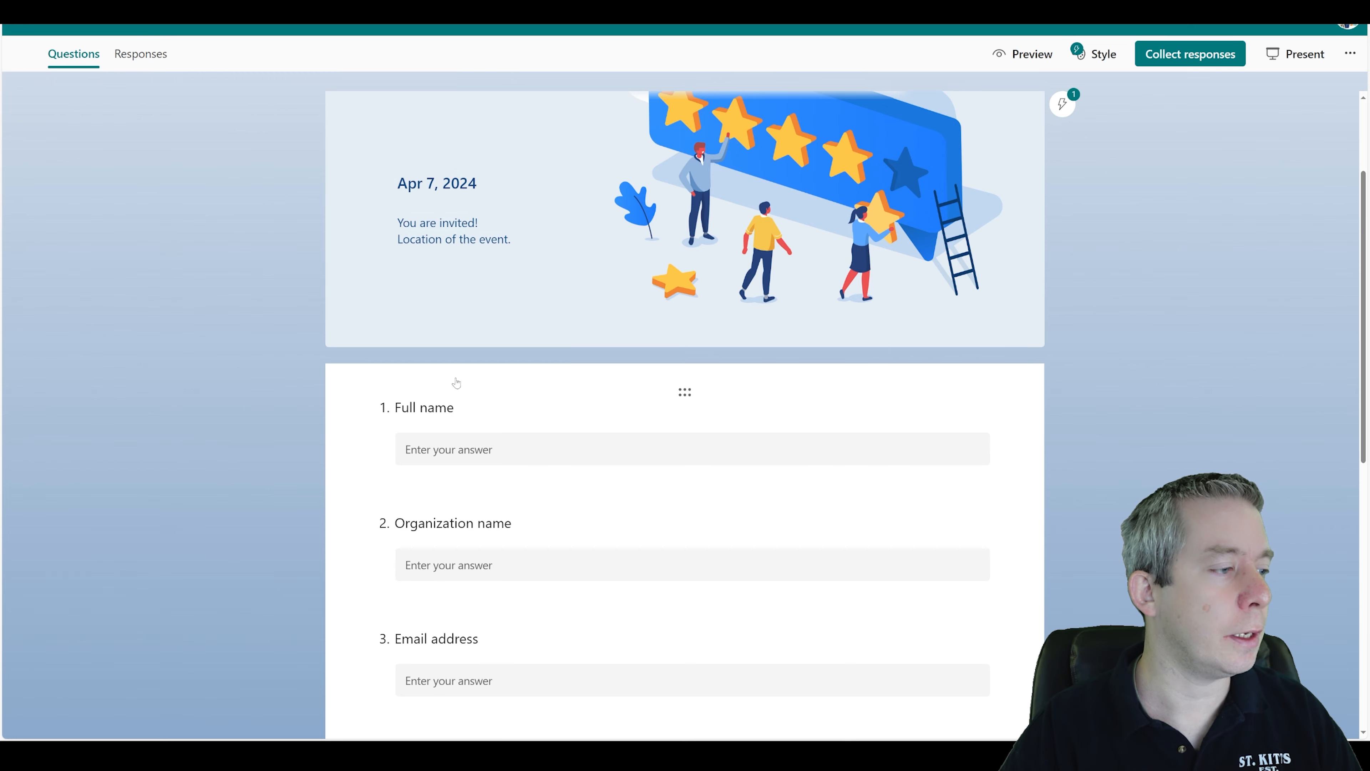
{"action": "scroll", "coordinate": [456, 382], "scroll_direction": "down", "scroll_amount": 3}
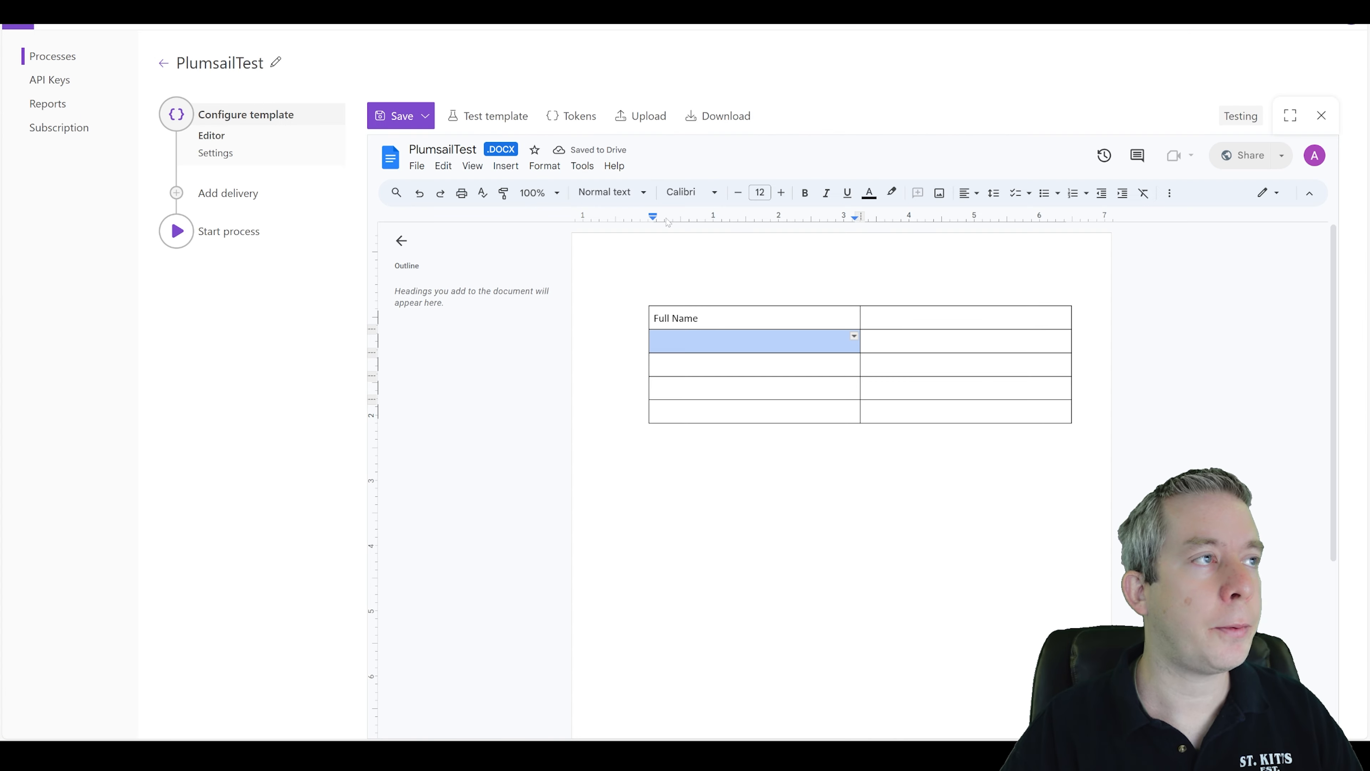
{"action": "type", "text": "Org"}
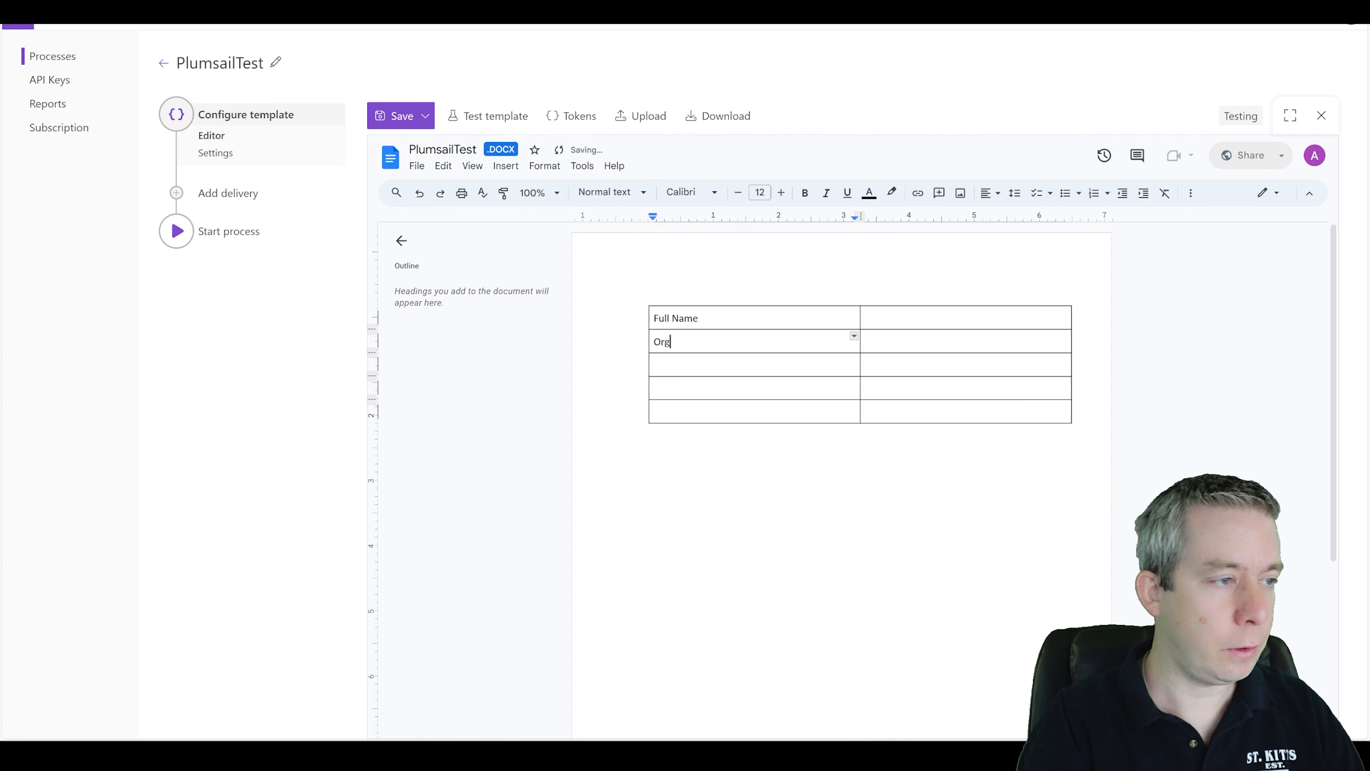
{"action": "type", "text": "anization"}
{"action": "key", "text": "Down"}
{"action": "type", "text": "Email"}
{"action": "key", "text": "Down"}
{"action": "type", "text": "Department"}
{"action": "key", "text": "Down"}
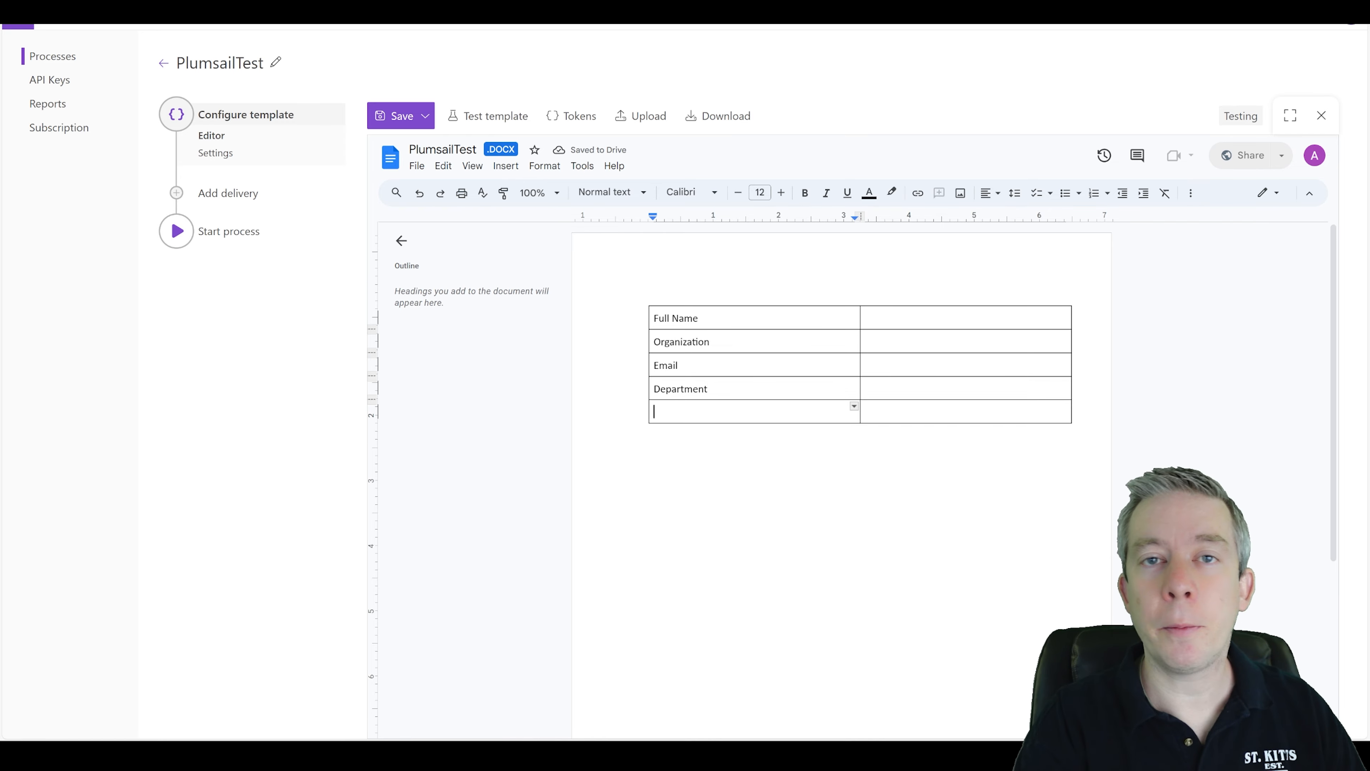
{"action": "type", "text": "Favorite Color"}
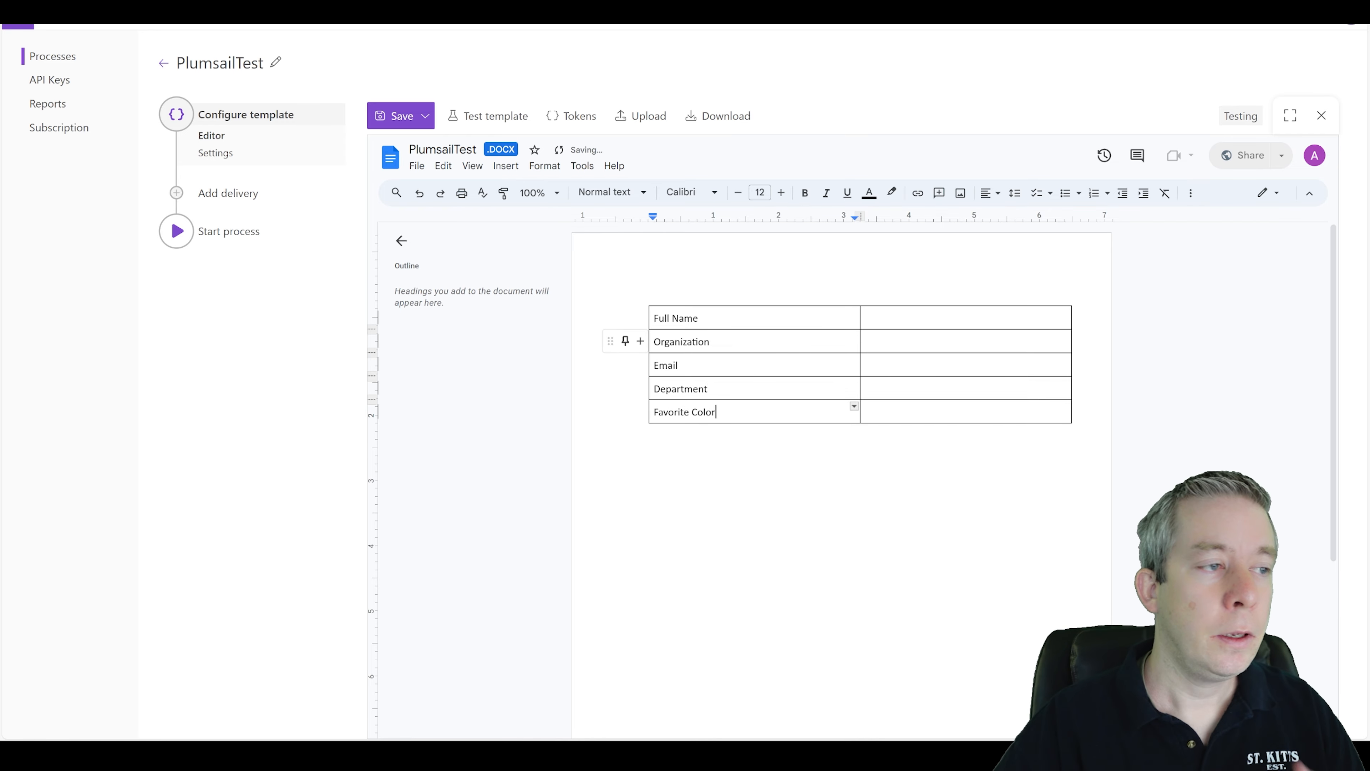
Enter the placeholder {{Full name}} in the value cell beside Full Name.
{"action": "left_click", "coordinate": [872, 315]}
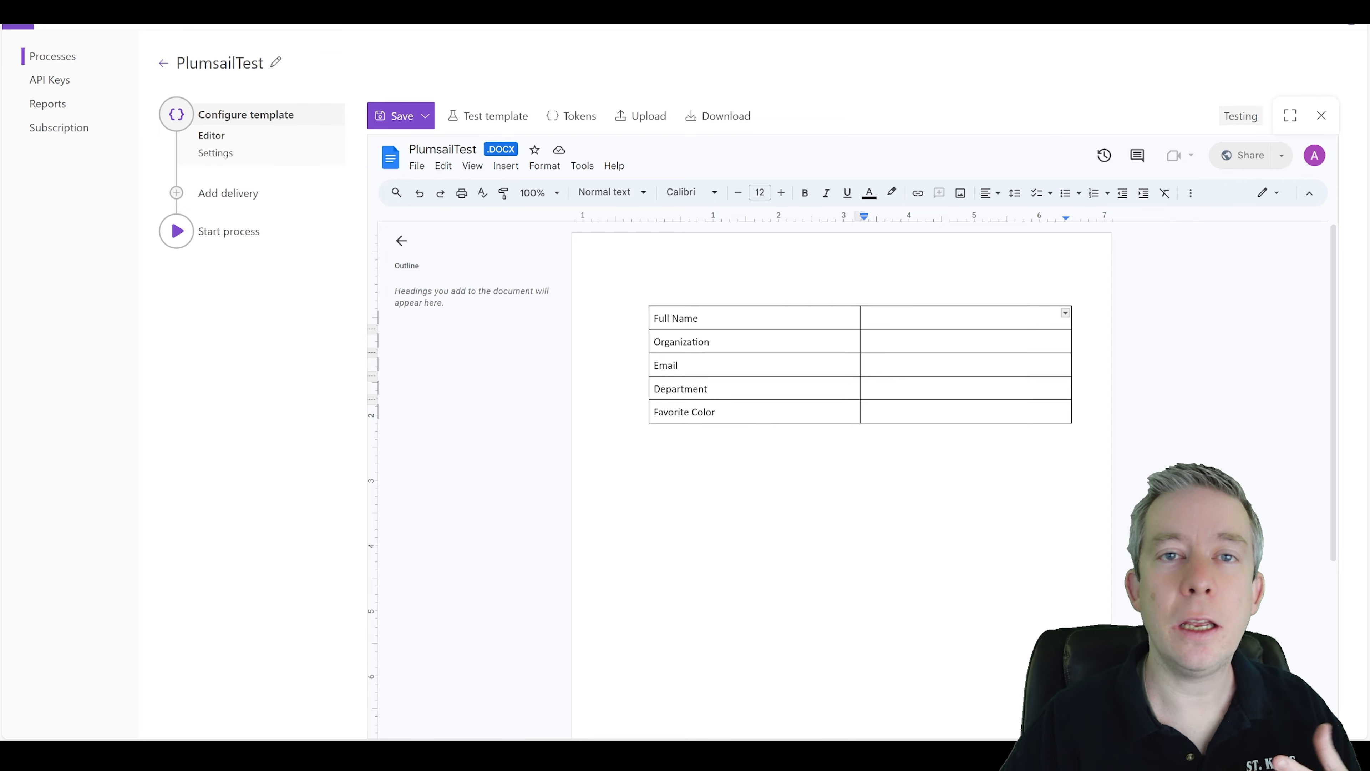
{"action": "double_click", "coordinate": [965, 318]}
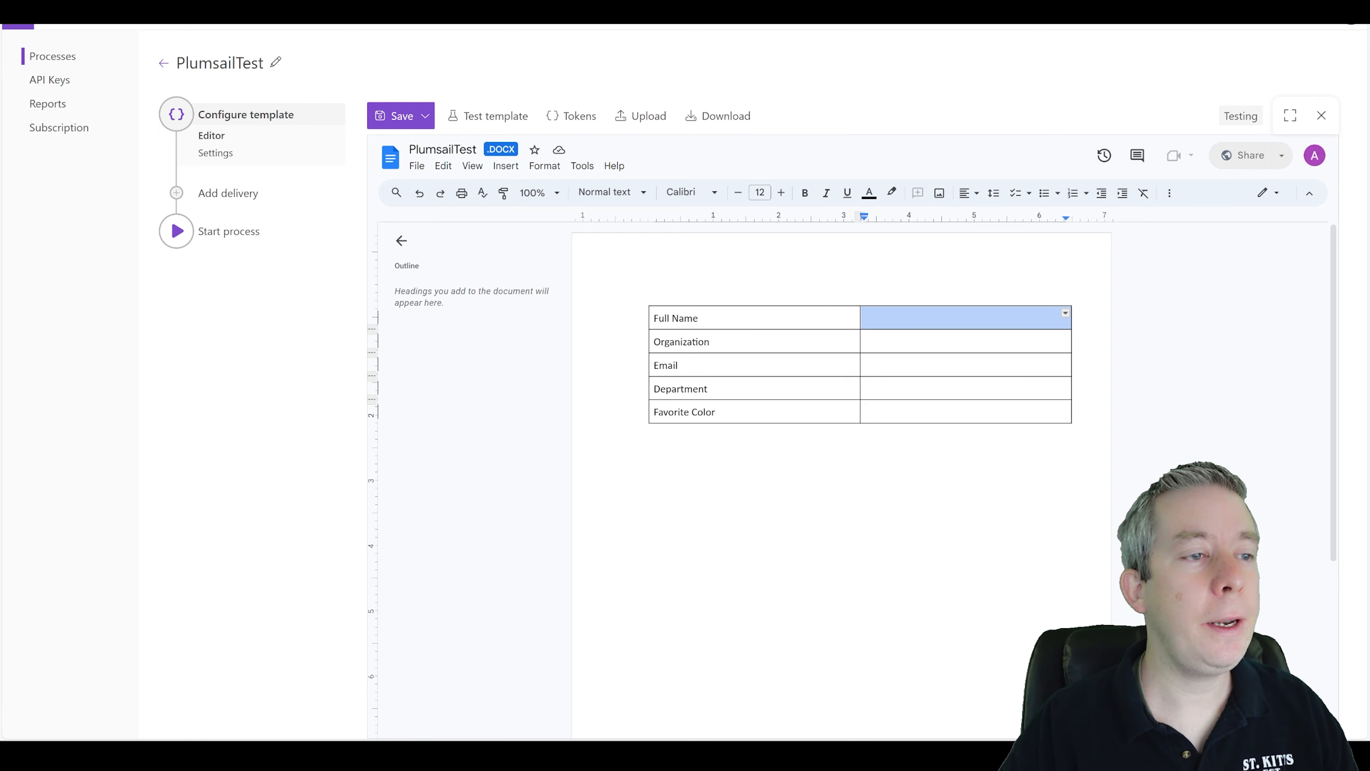
{"action": "left_click", "coordinate": [1065, 313]}
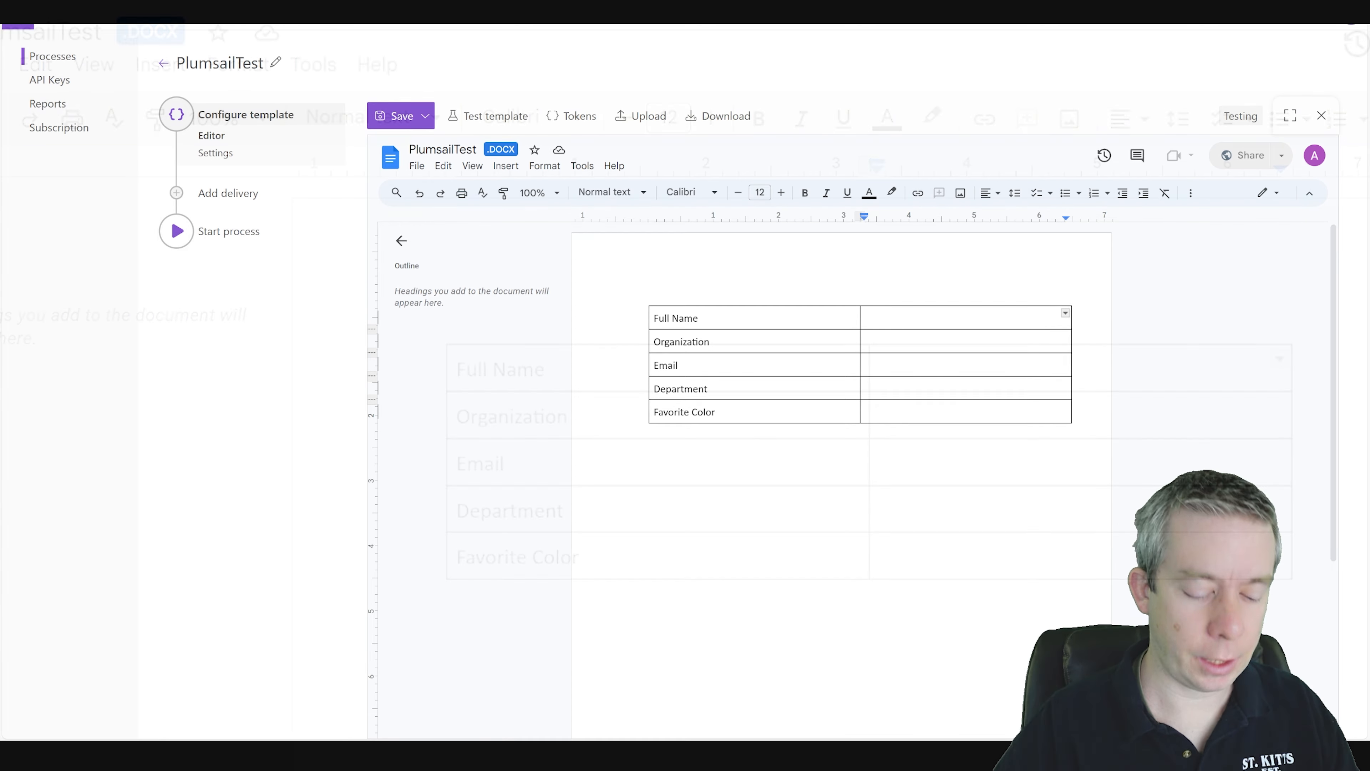
{"action": "type", "text": "{{F"}
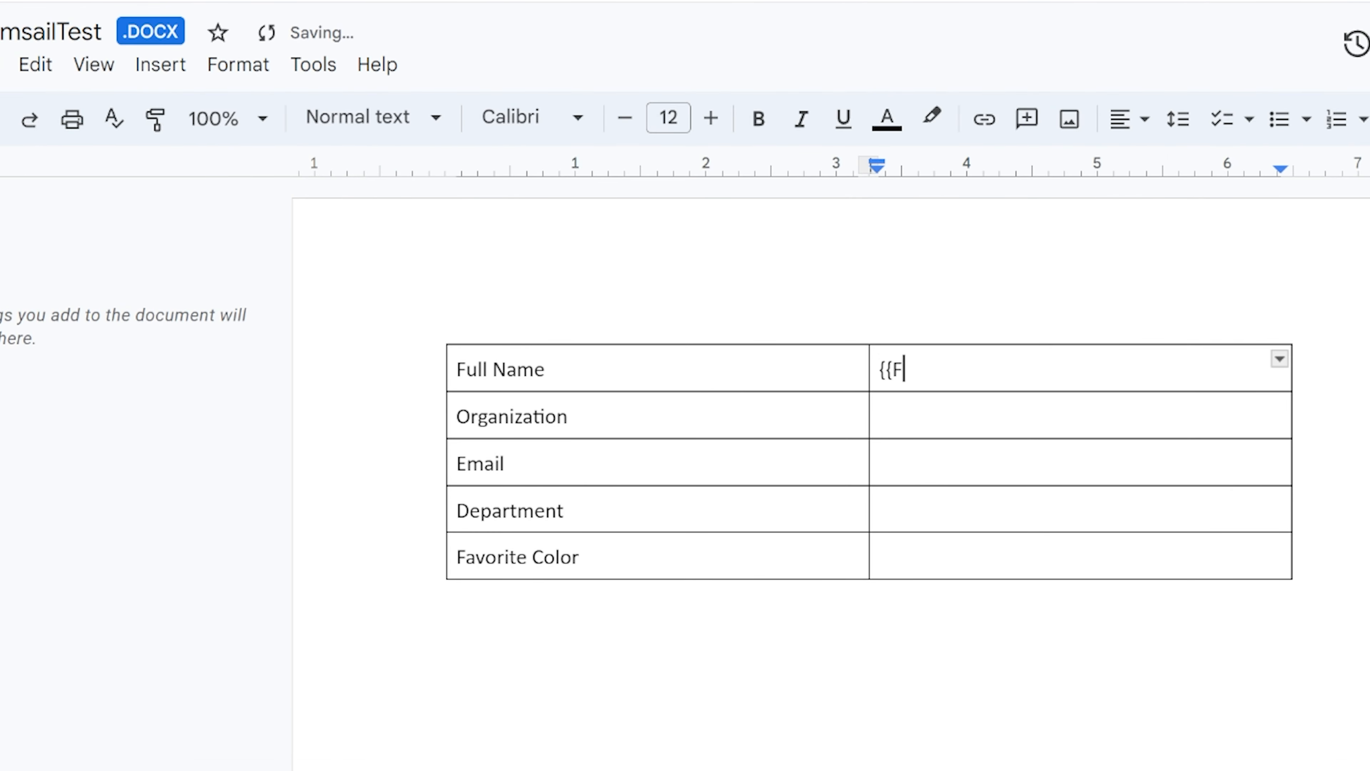
{"action": "type", "text": "ull Name"}
{"action": "key", "text": "Return"}
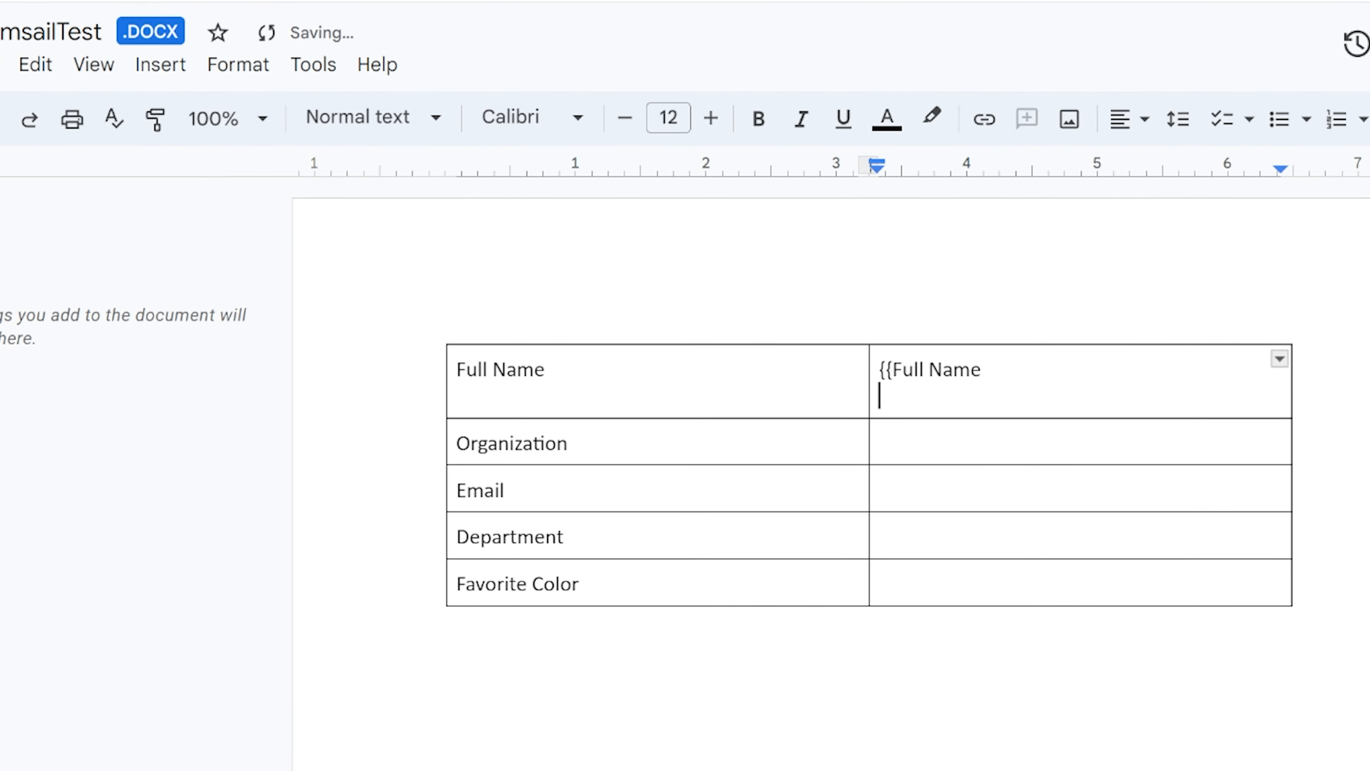
{"action": "key", "text": "BackSpace"}
{"action": "type", "text": "}}"}
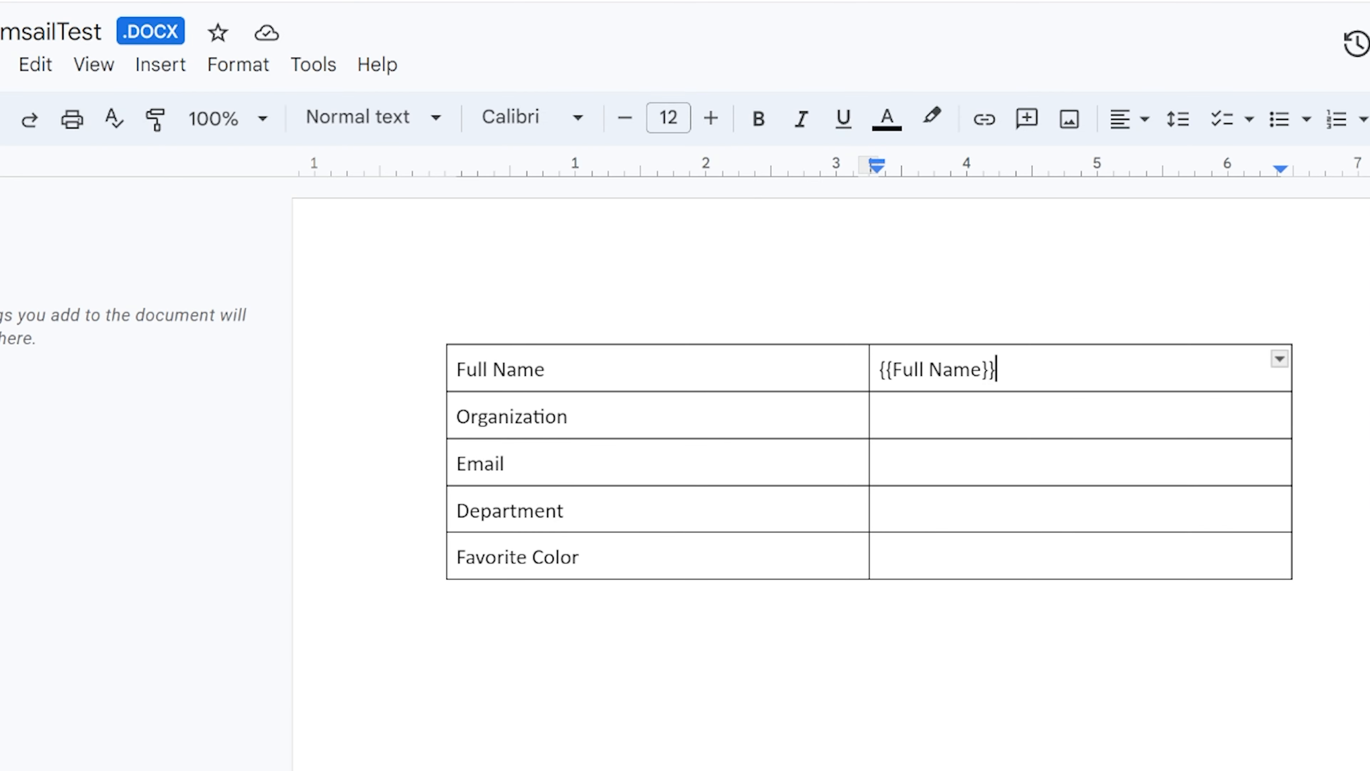
{"action": "left_click_drag", "start_coordinate": [944, 370], "coordinate": [929, 370]}
{"action": "type", "text": "n"}
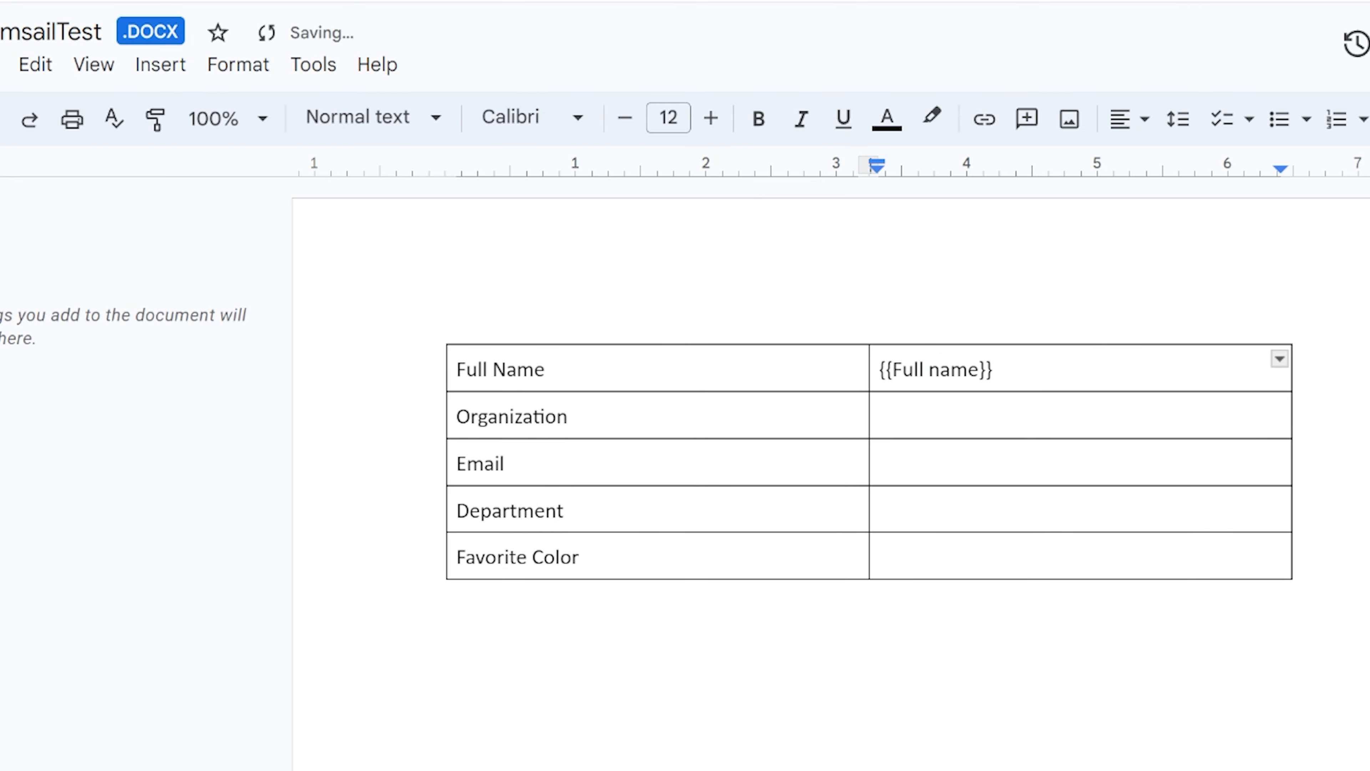
Enter the placeholder {{Organization name}} in the value cell beside Organization.
{"action": "double_click", "coordinate": [939, 416]}
{"action": "left_click", "coordinate": [939, 415]}
{"action": "type", "text": "{{Orga"}
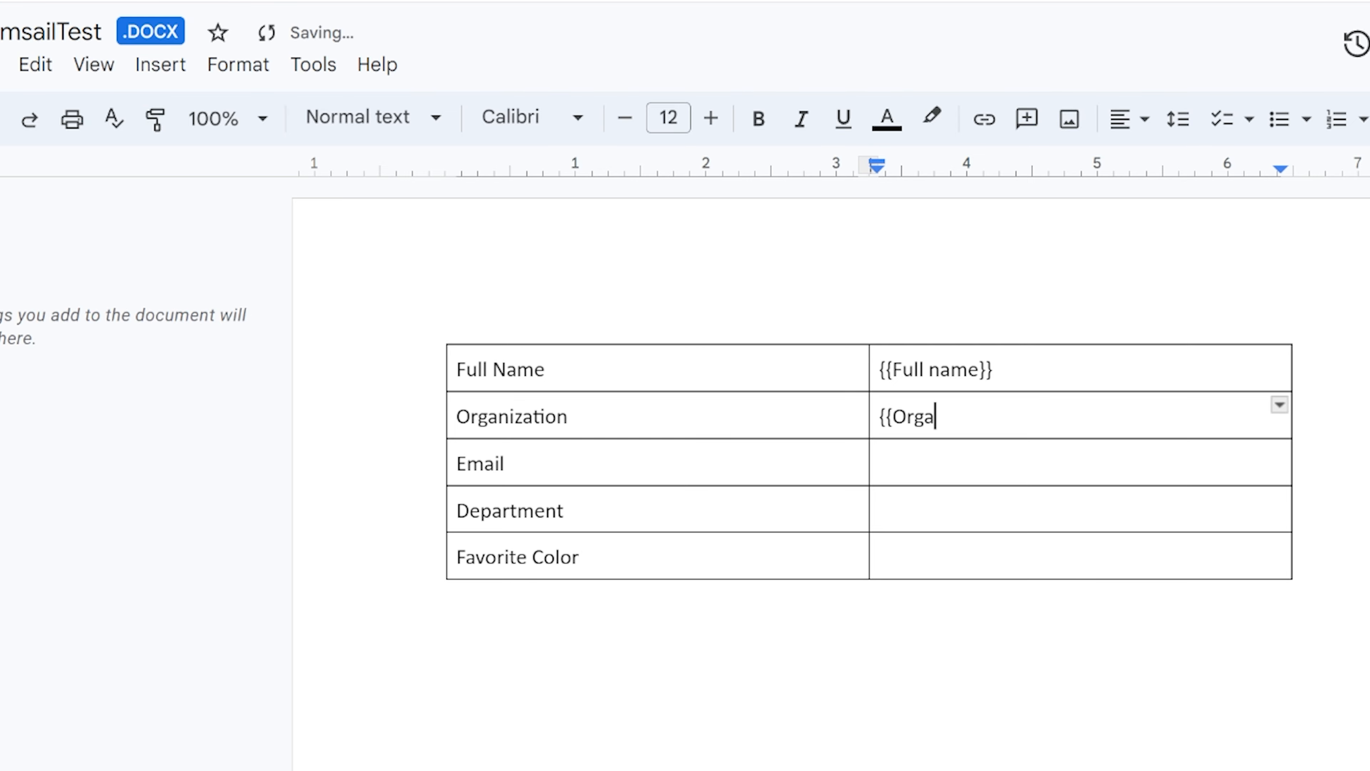
{"action": "type", "text": "nization name}}"}
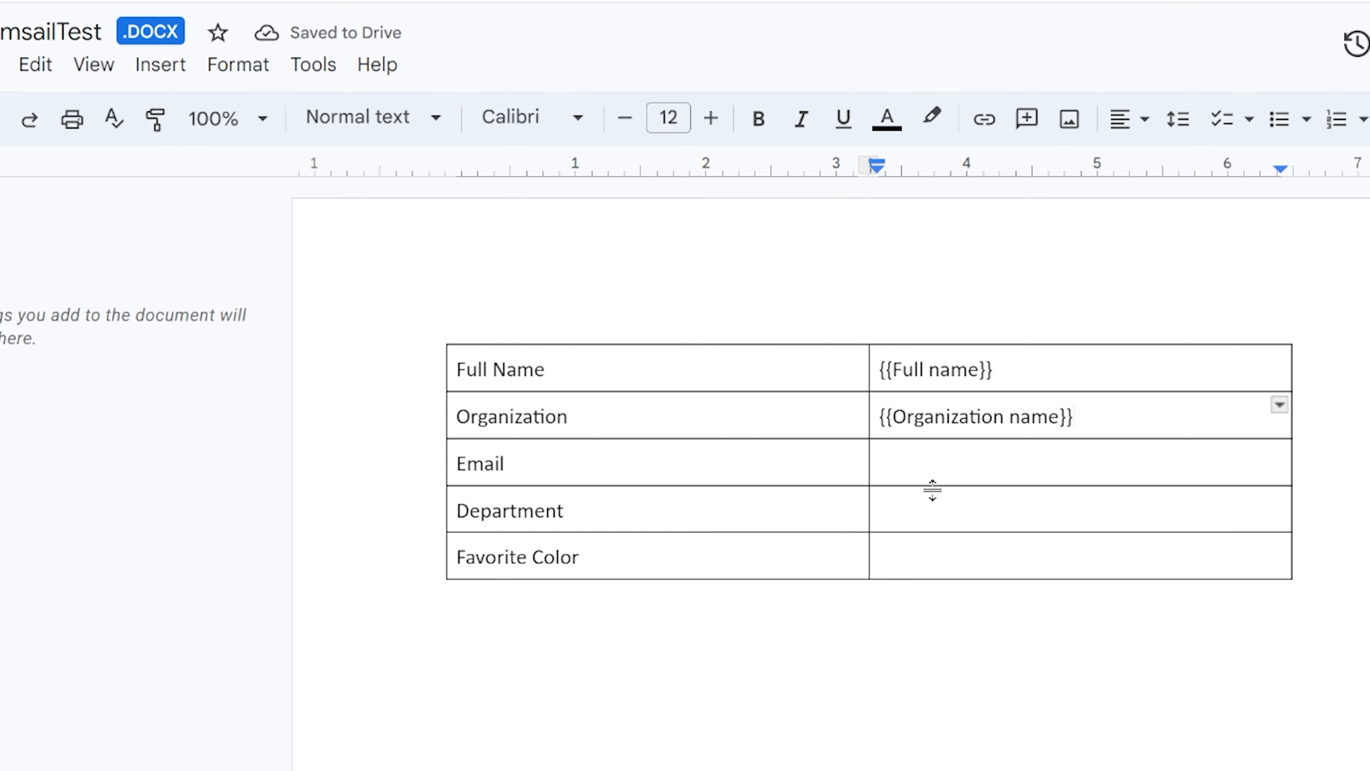
Enter the placeholders {{Email address}} and {{Department}} in the value cells beside Email and Department.
{"action": "double_click", "coordinate": [932, 490]}
{"action": "left_click", "coordinate": [880, 462]}
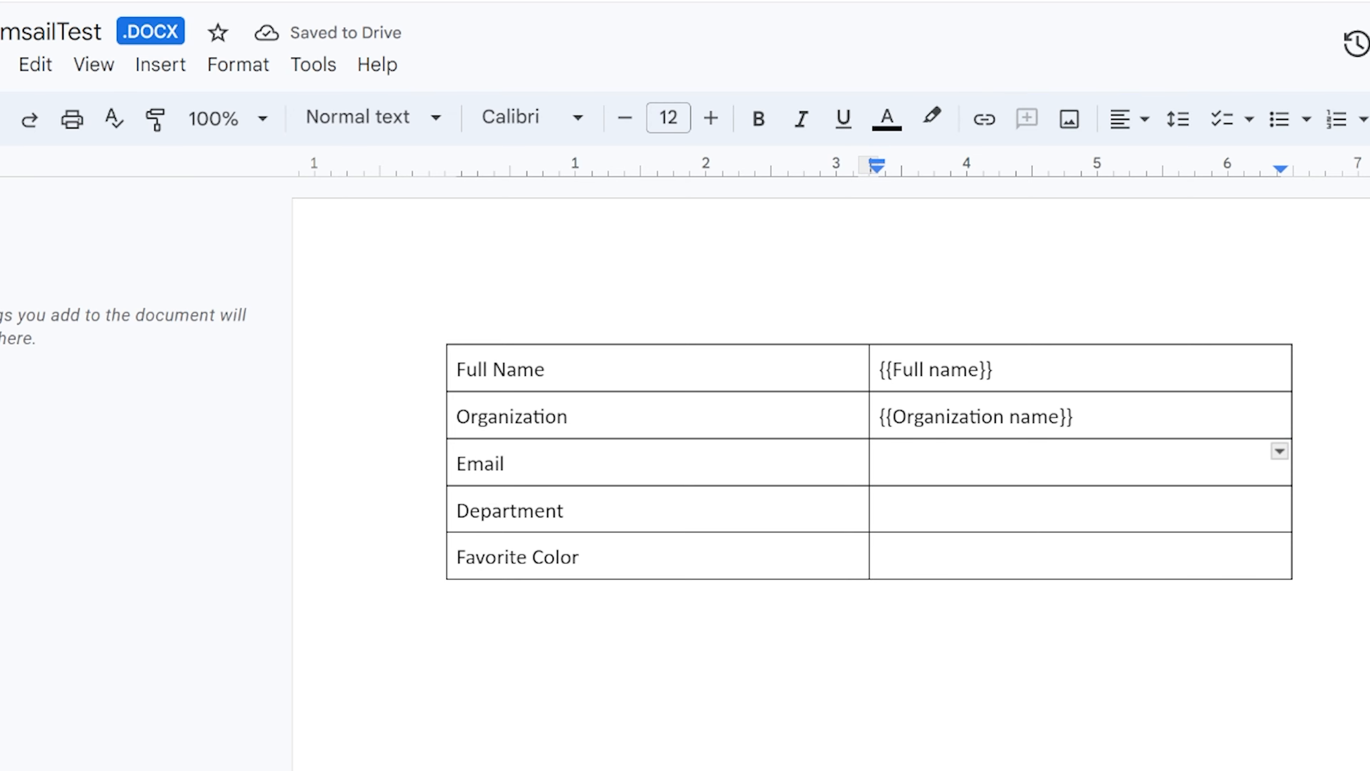
{"action": "type", "text": "{{Email ad"}
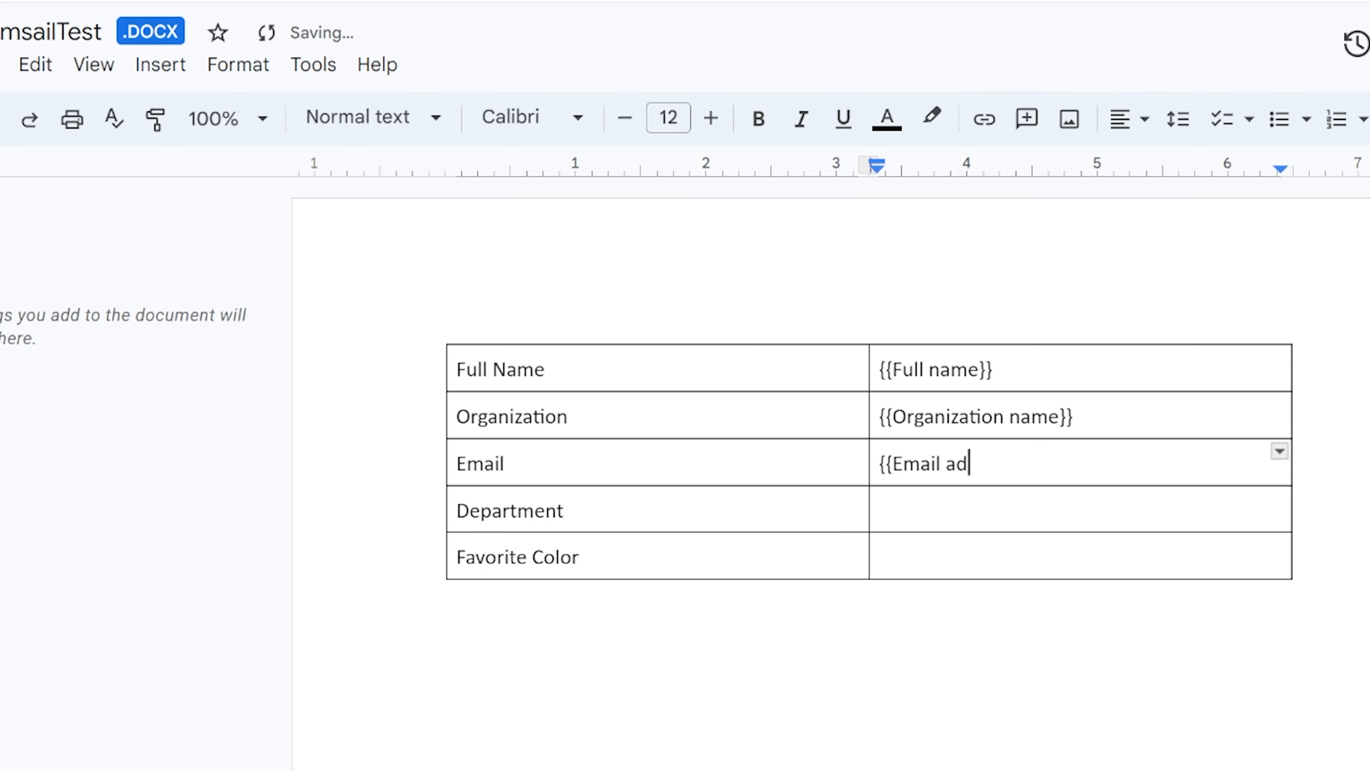
{"action": "type", "text": "dress}}"}
{"action": "key", "text": "Tab"}
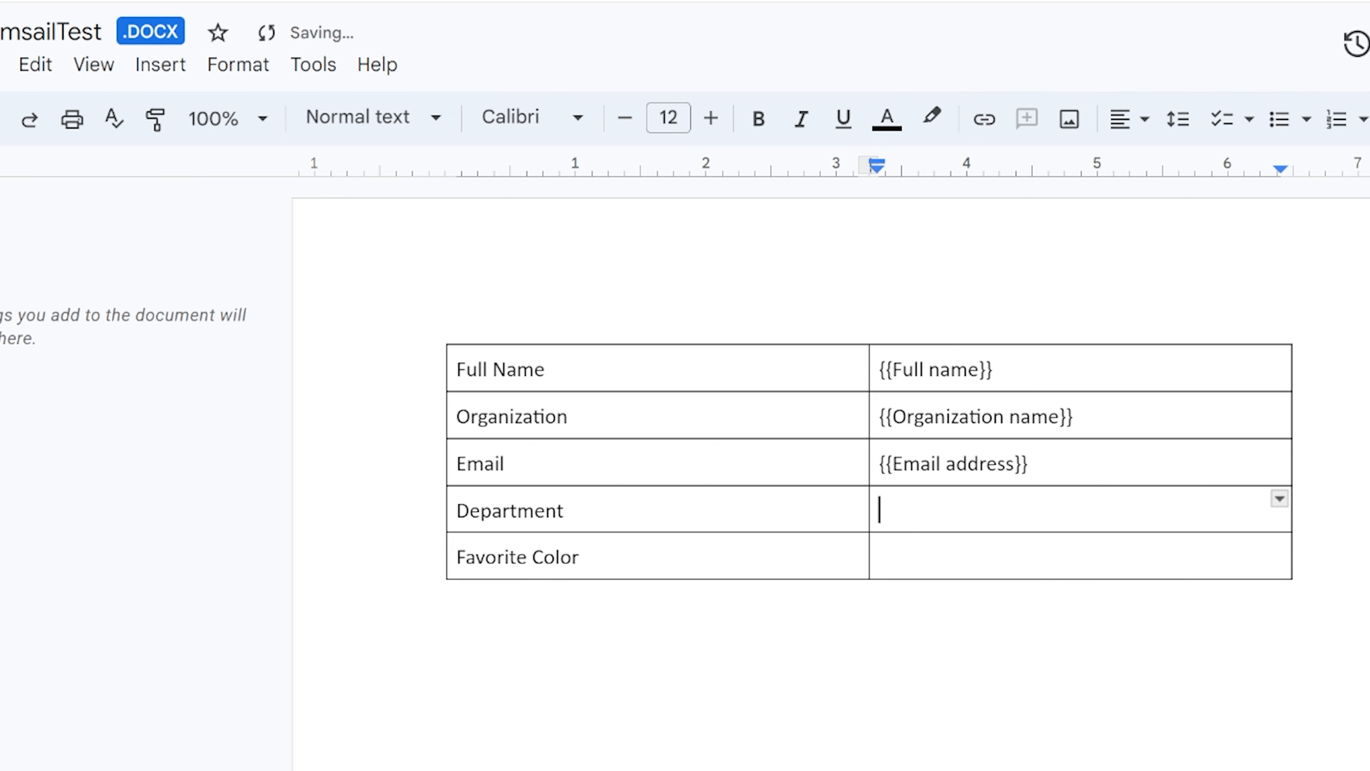
{"action": "type", "text": "{{Department}}"}
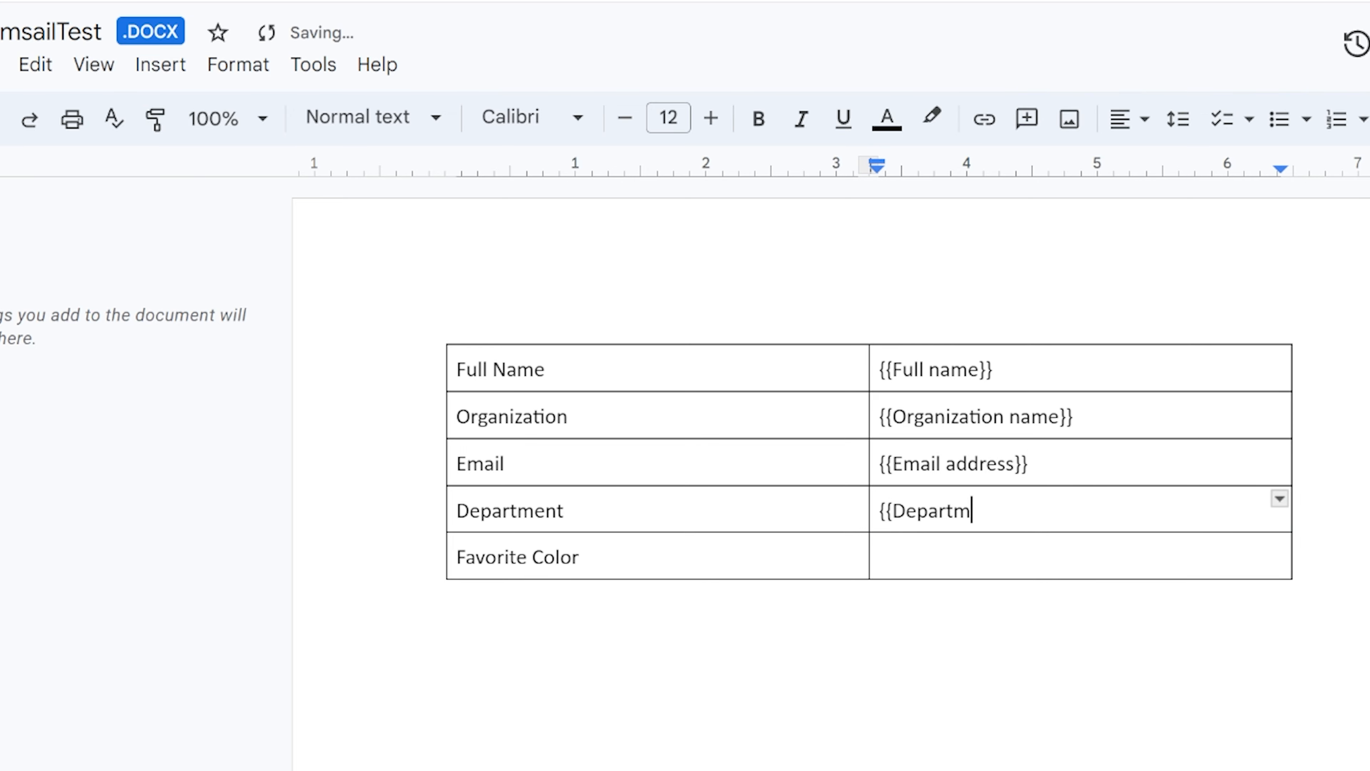
Enter the placeholder {{What is your favorite color}} in the value cell beside Favorite Color.
{"action": "left_click", "coordinate": [921, 572]}
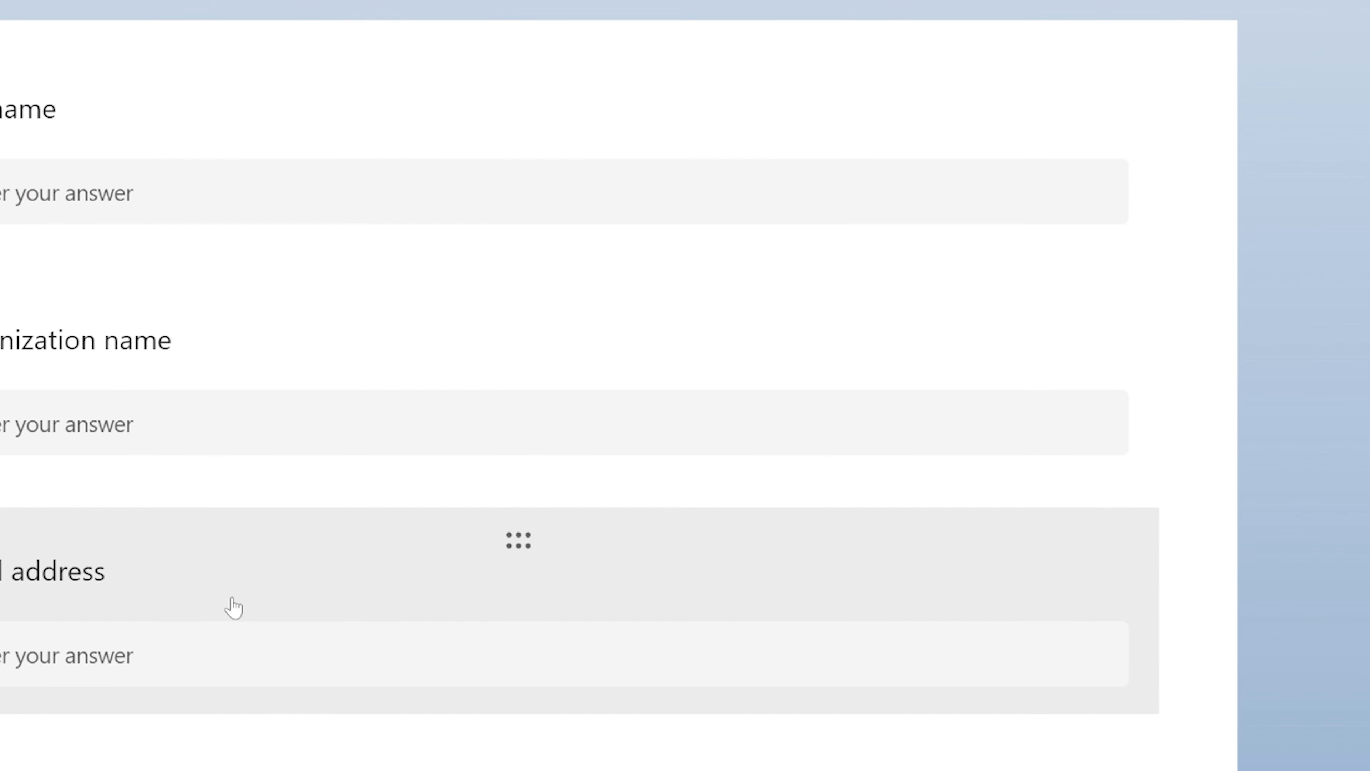
{"action": "scroll", "coordinate": [234, 608], "scroll_direction": "down", "scroll_amount": 5}
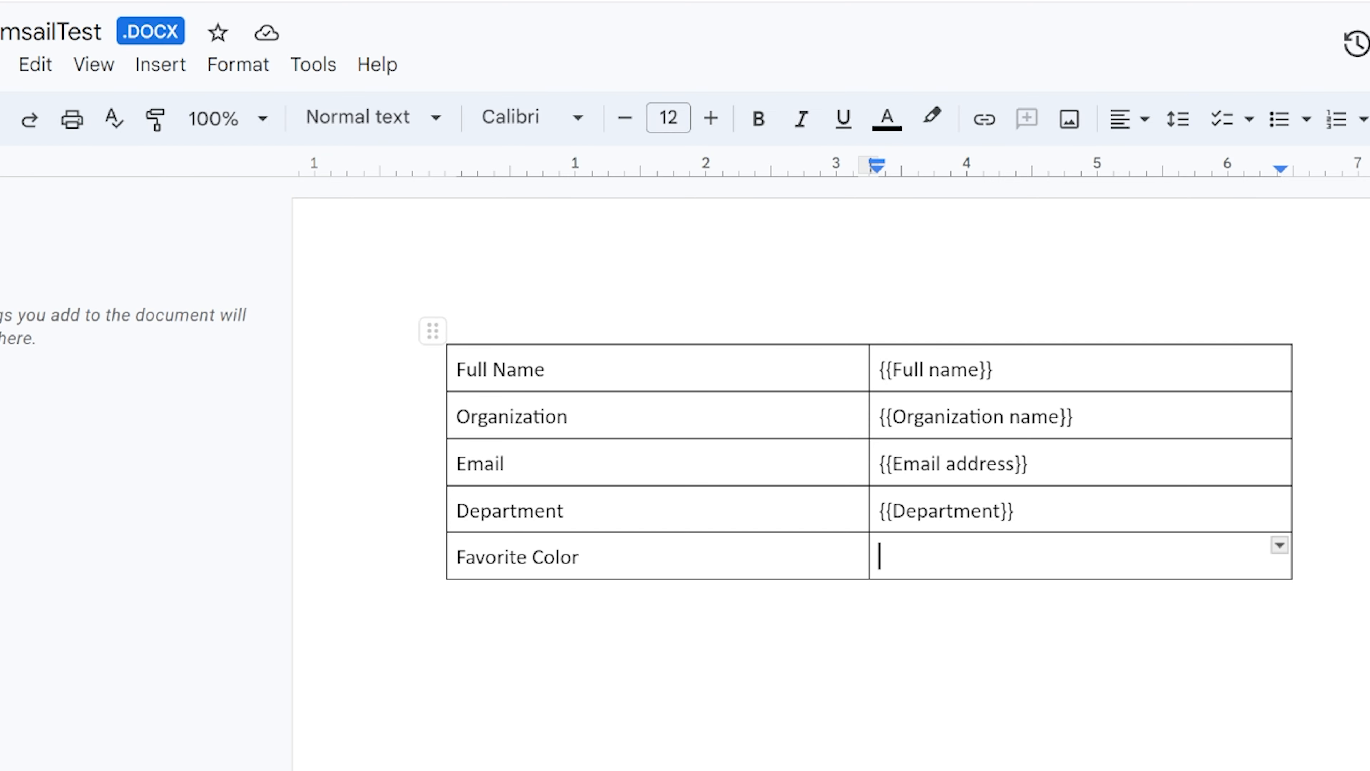
{"action": "type", "text": "{{What is your favorite"}
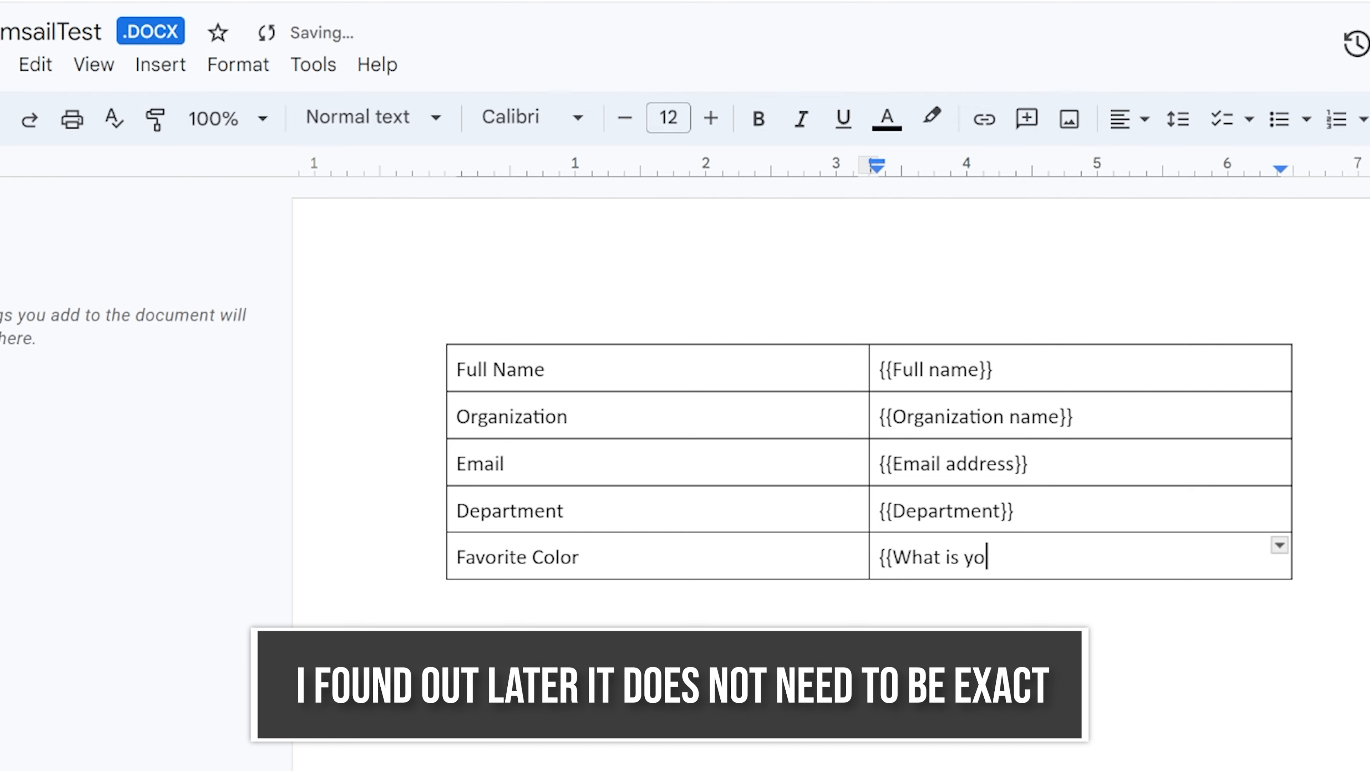
{"action": "type", "text": " color"}
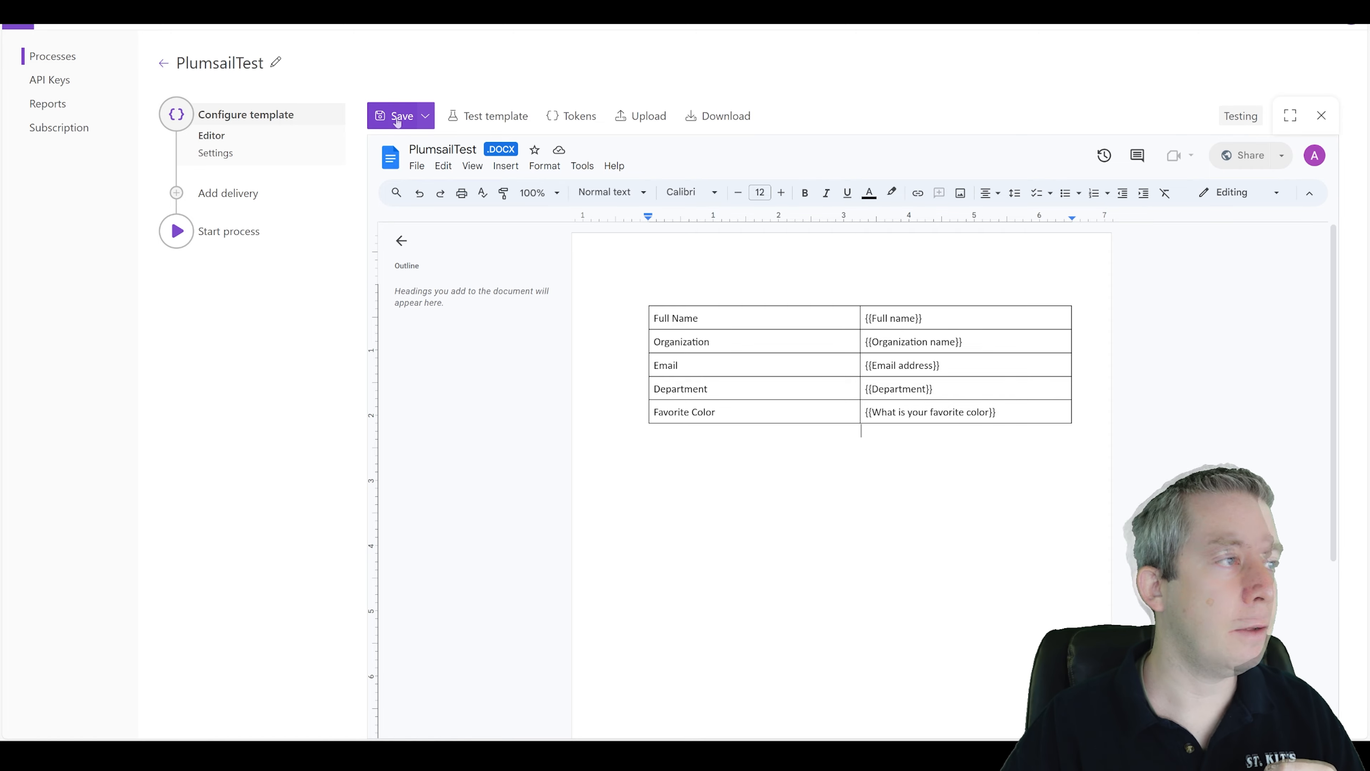
Switch to the flow and delete the Start document generation process action.
{"action": "left_click", "coordinate": [257, 11]}
{"action": "left_click", "coordinate": [804, 374]}
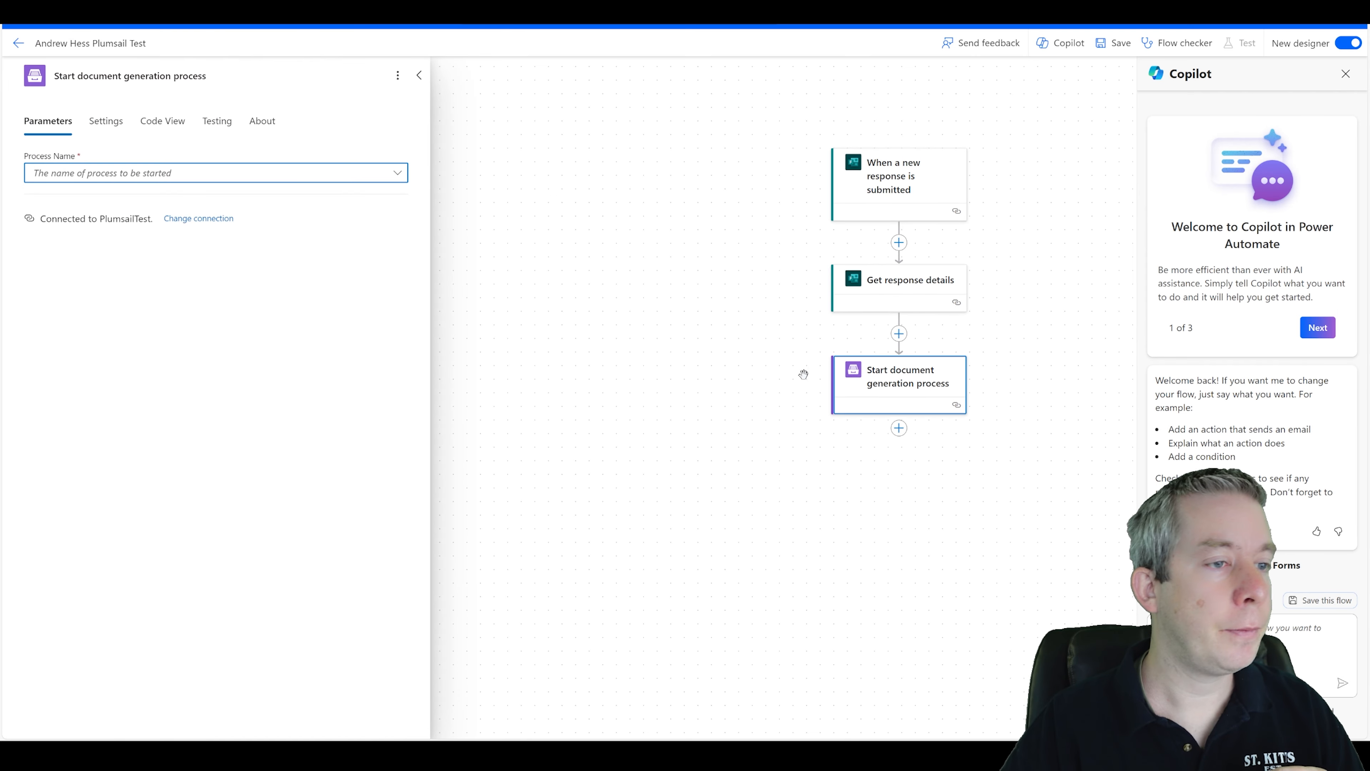
{"action": "key", "text": "Delete"}
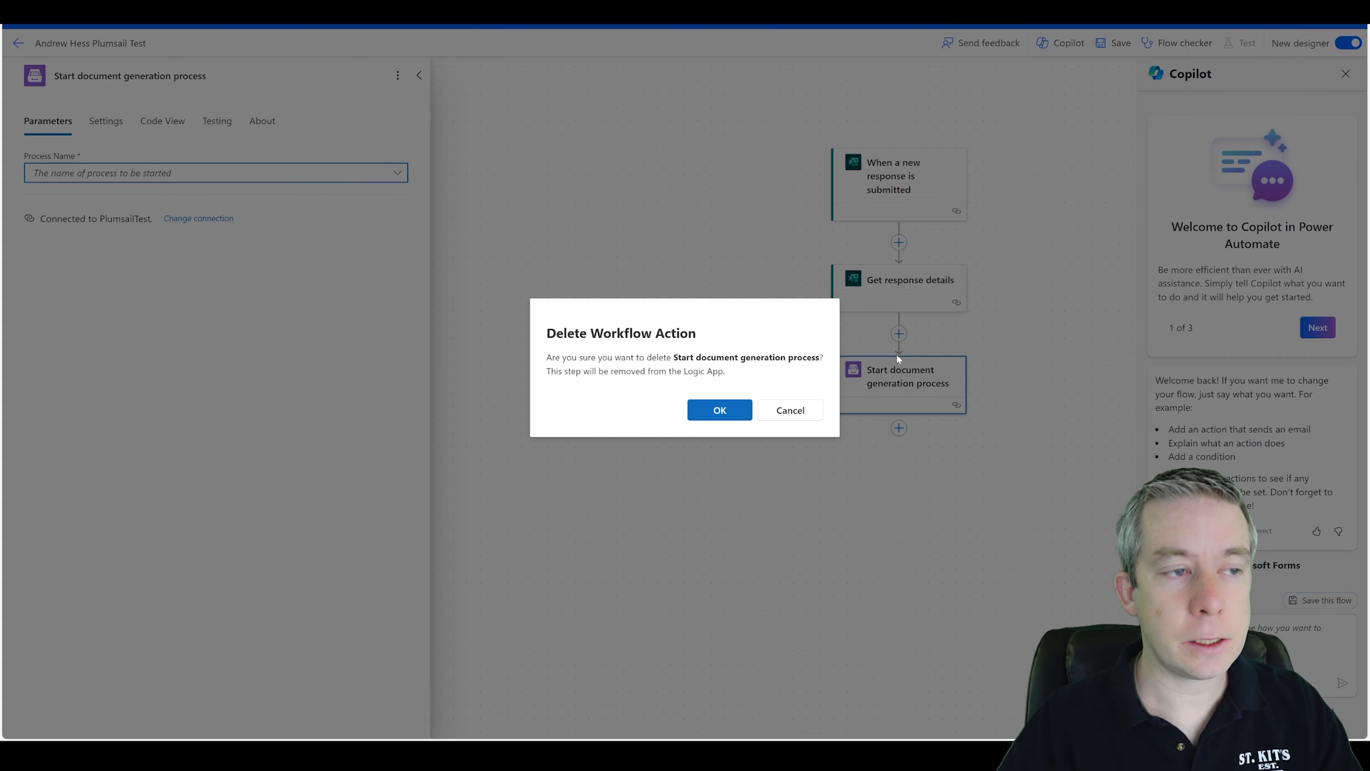
{"action": "left_click", "coordinate": [721, 411]}
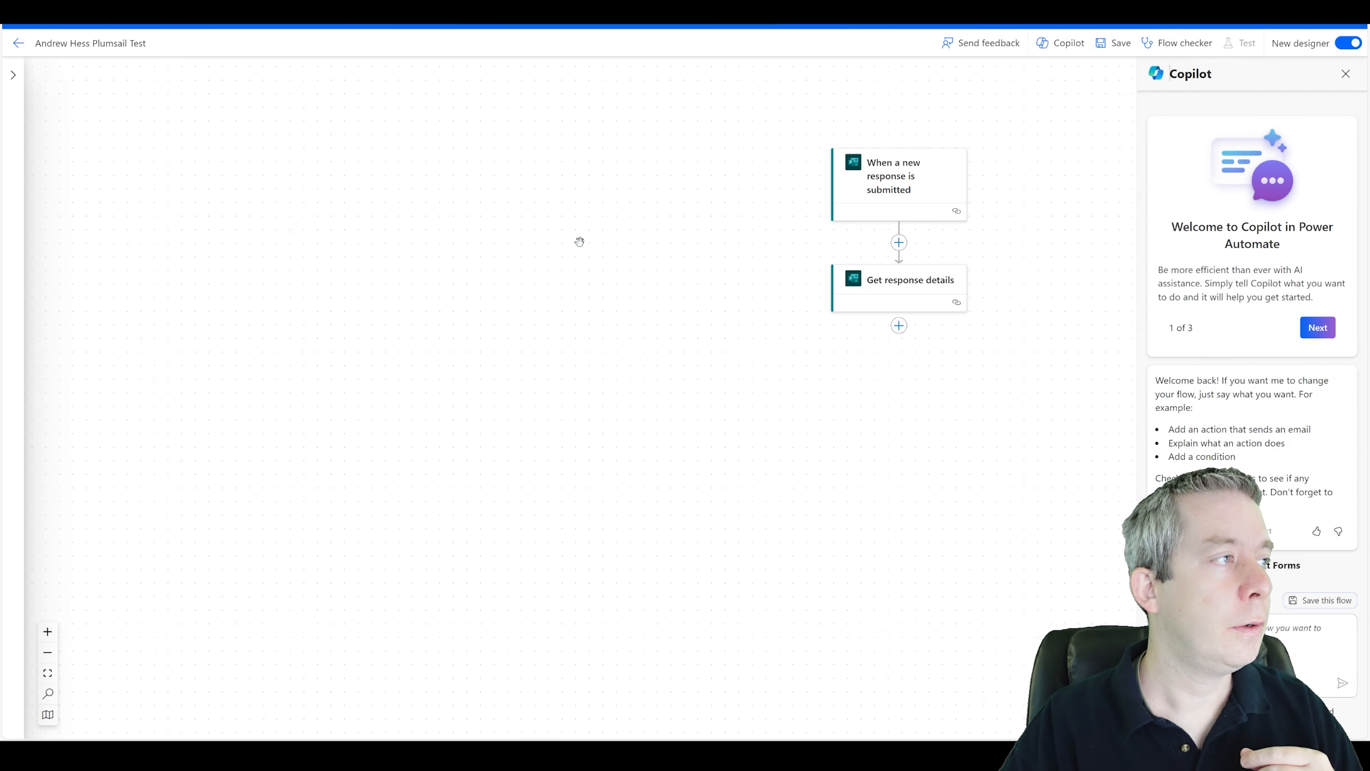
Save the flow, return to its details page and reopen it for editing.
{"action": "left_click", "coordinate": [1114, 42]}
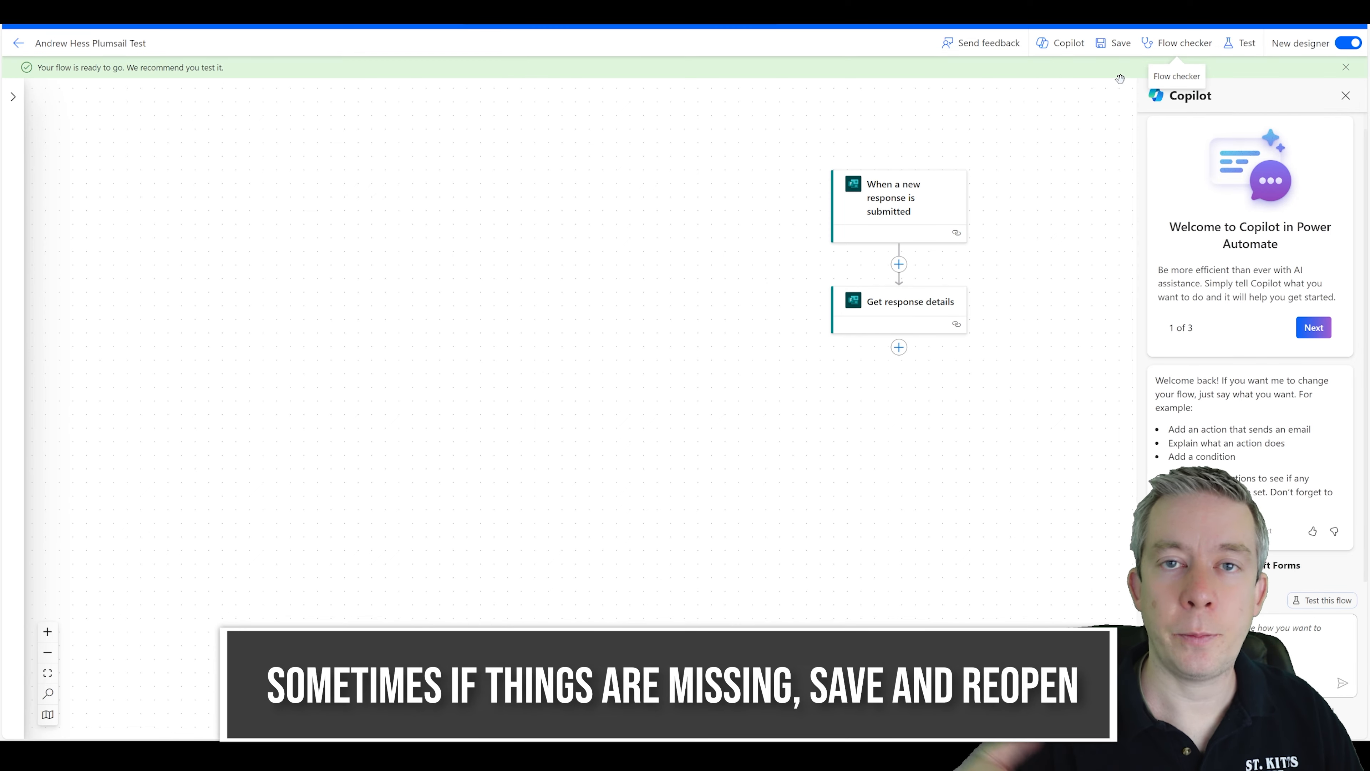
{"action": "left_click", "coordinate": [18, 44]}
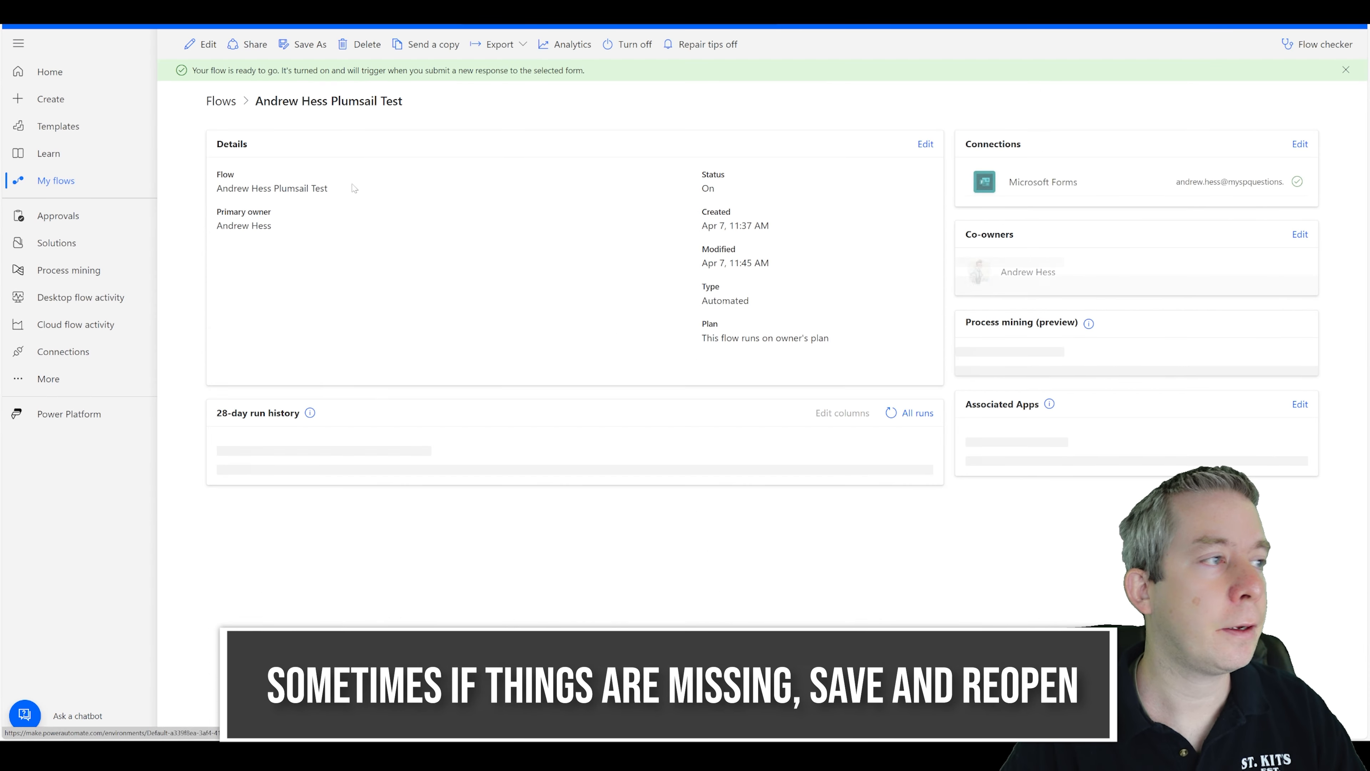
{"action": "left_click", "coordinate": [197, 47]}
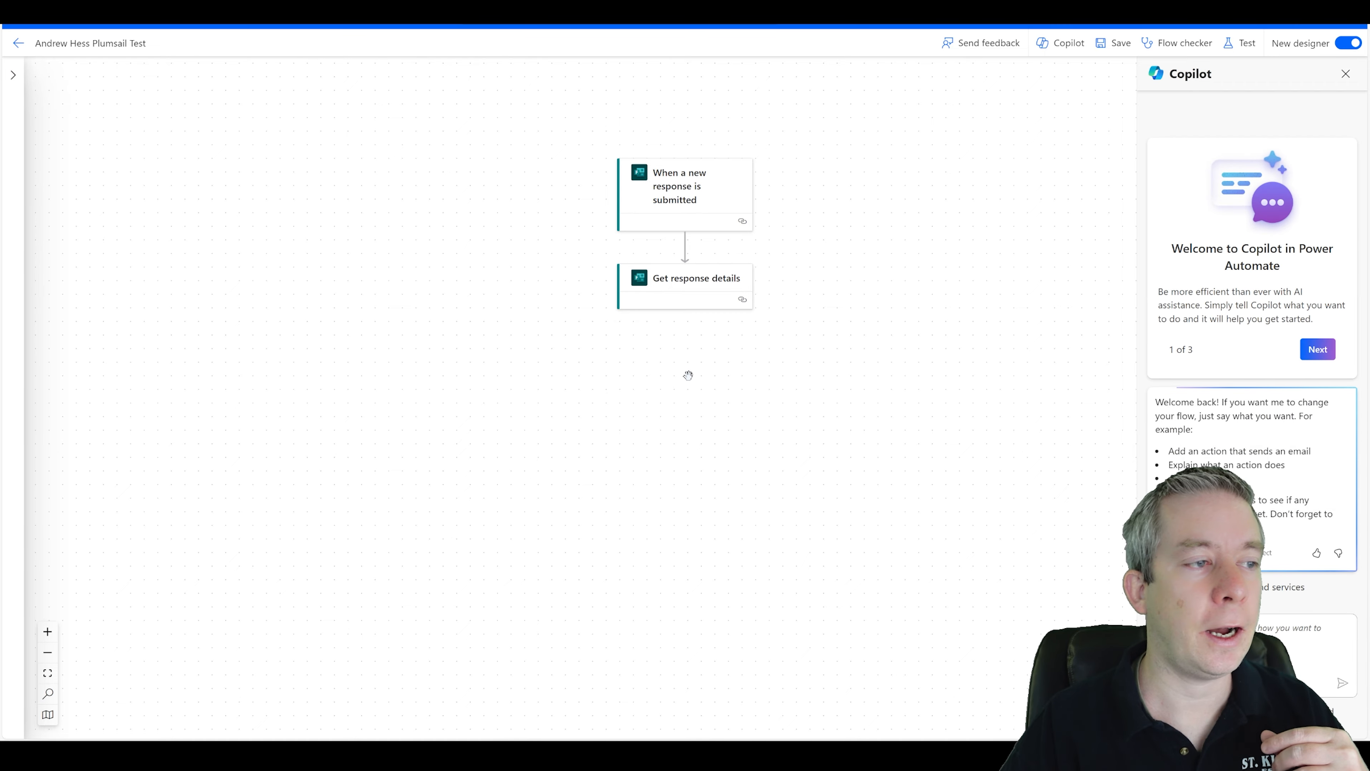
Add a Plumsail Documents Start document generation process action after Get response details and choose the PlumsailTest process.
{"action": "left_click", "coordinate": [685, 342]}
{"action": "left_click", "coordinate": [738, 337]}
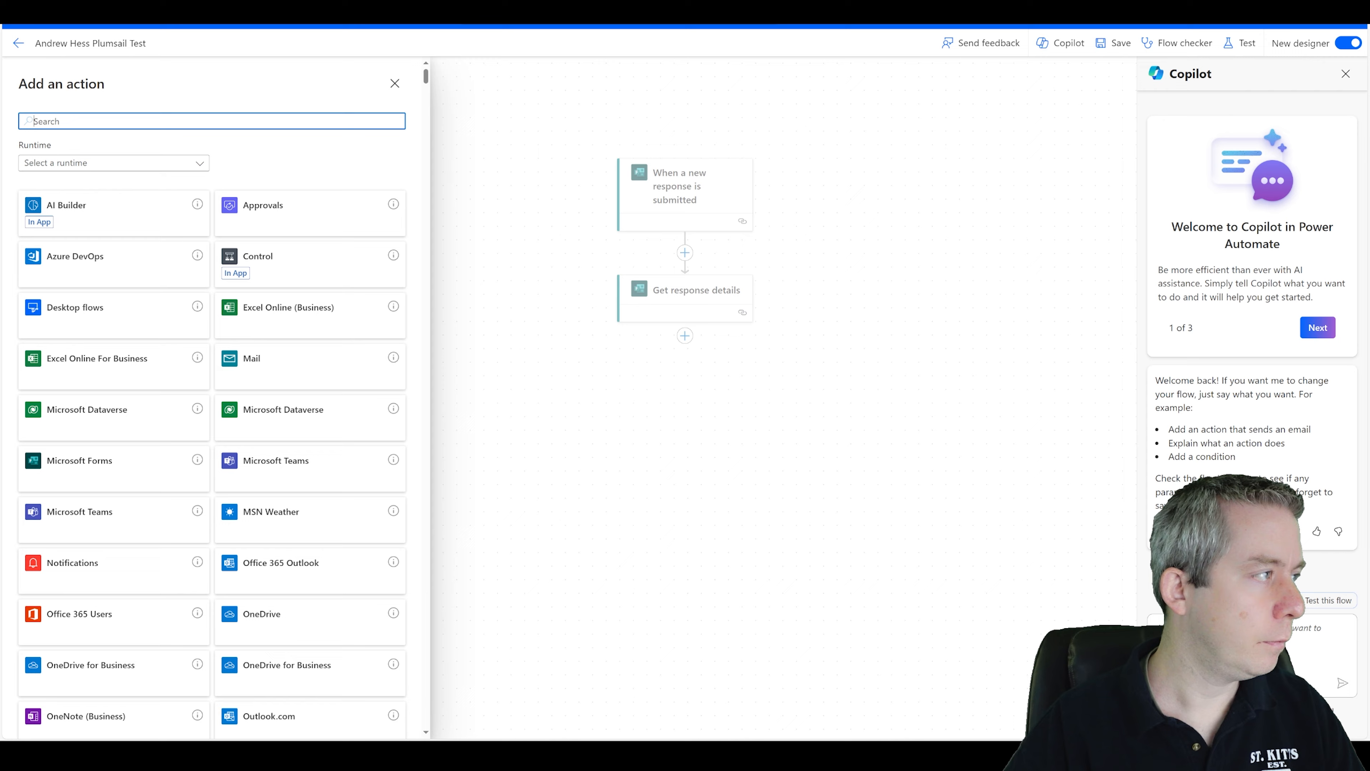
{"action": "type", "text": "plumsail"}
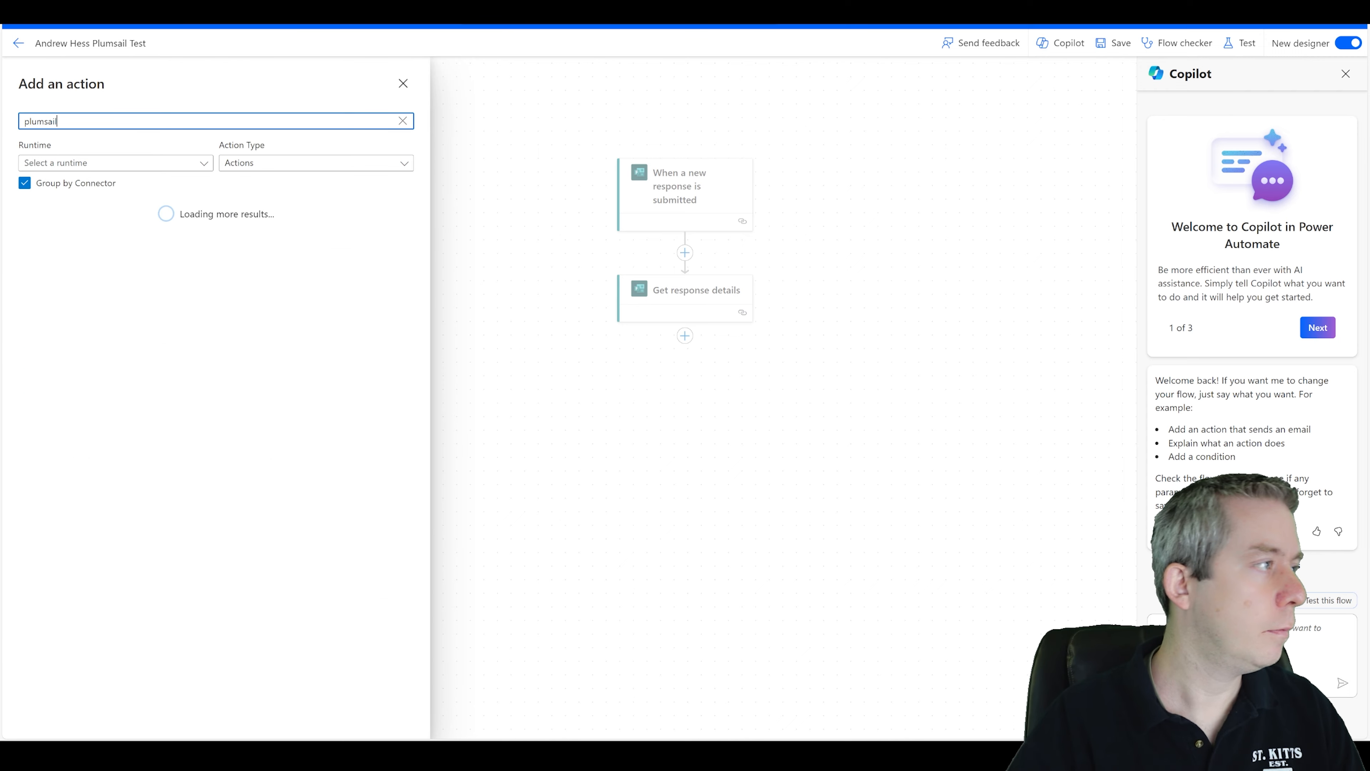
{"action": "scroll", "coordinate": [101, 495], "scroll_direction": "down", "scroll_amount": 1}
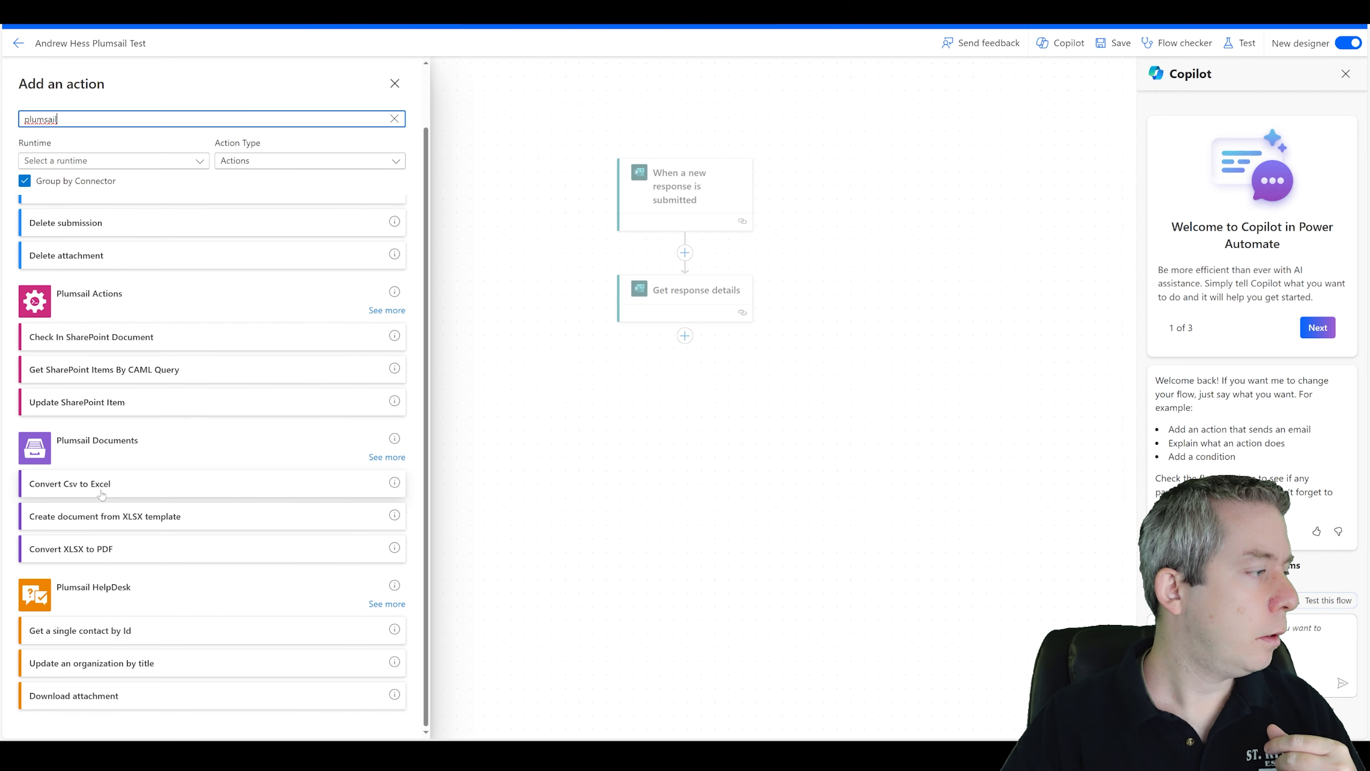
{"action": "left_click", "coordinate": [371, 458]}
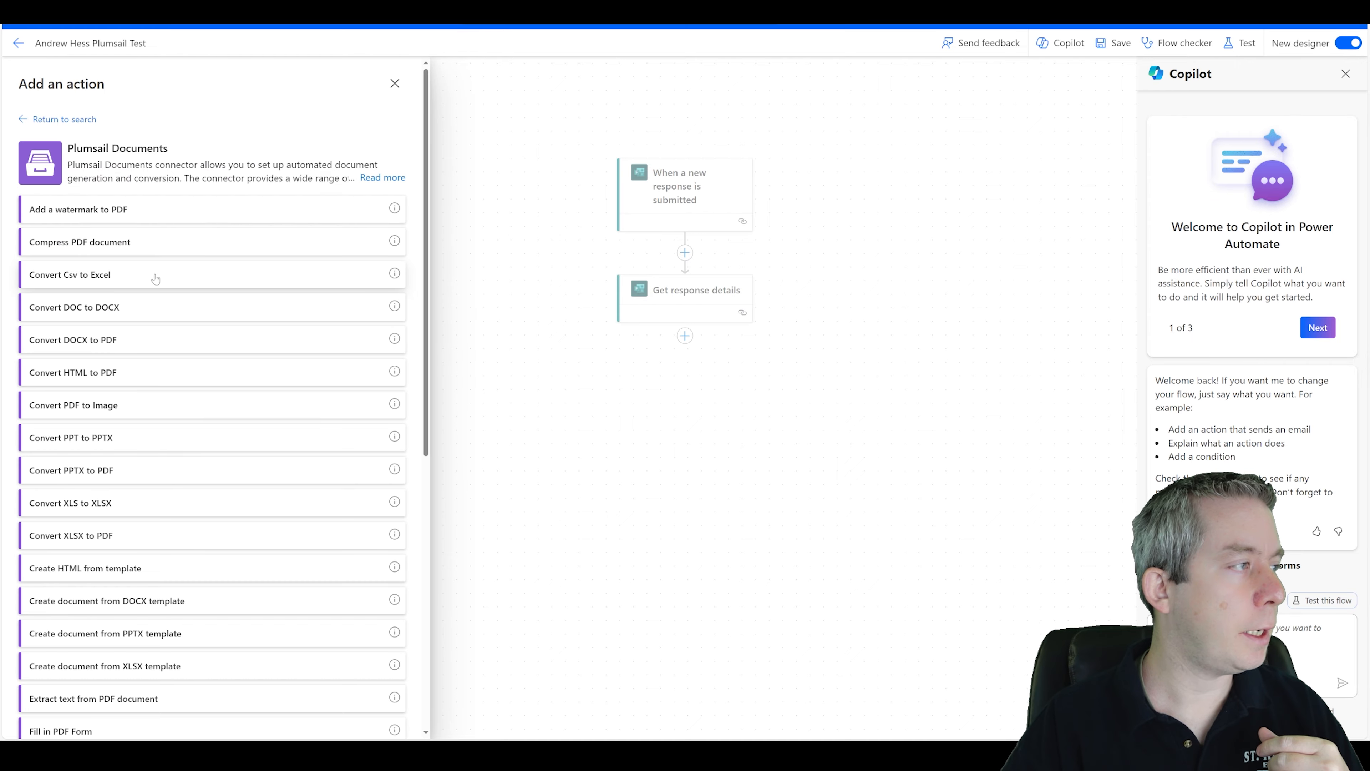
{"action": "scroll", "coordinate": [157, 273], "scroll_direction": "down", "scroll_amount": 10}
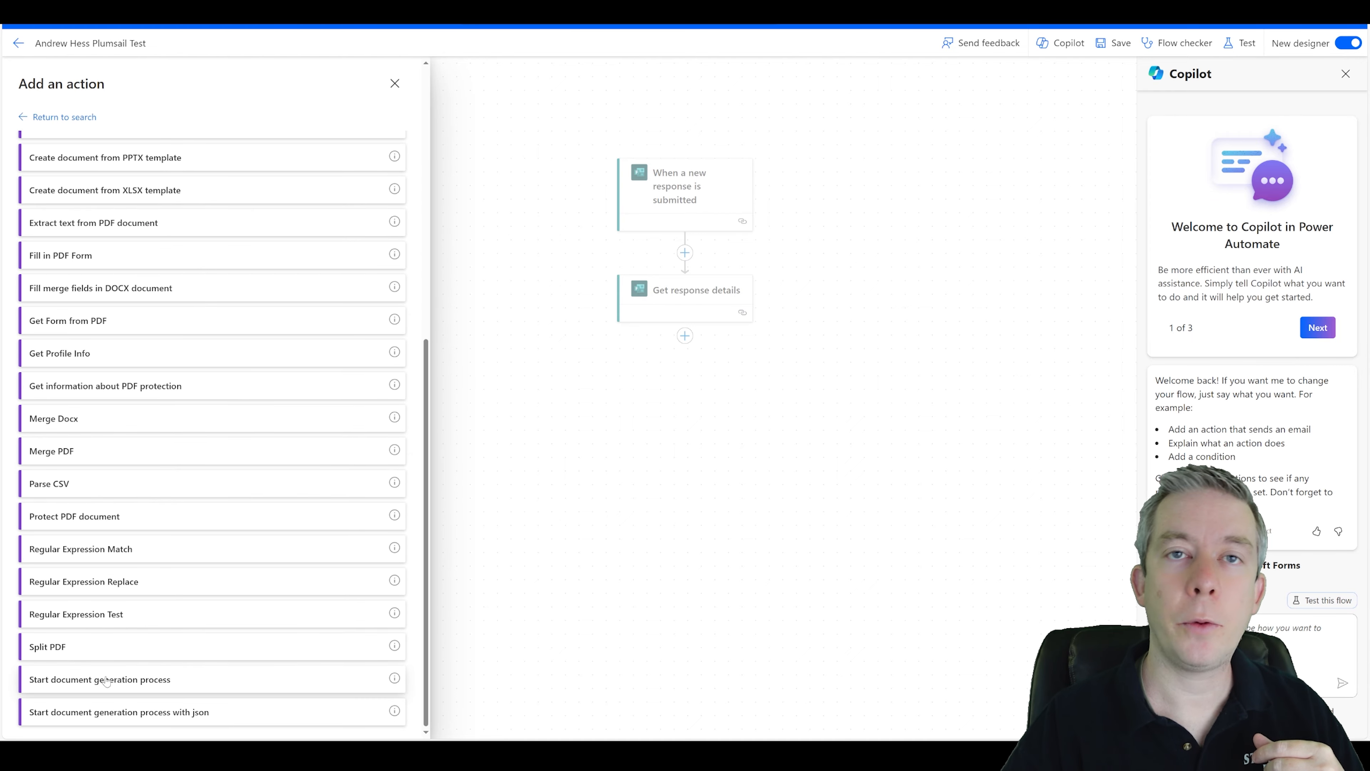
{"action": "left_click", "coordinate": [106, 680]}
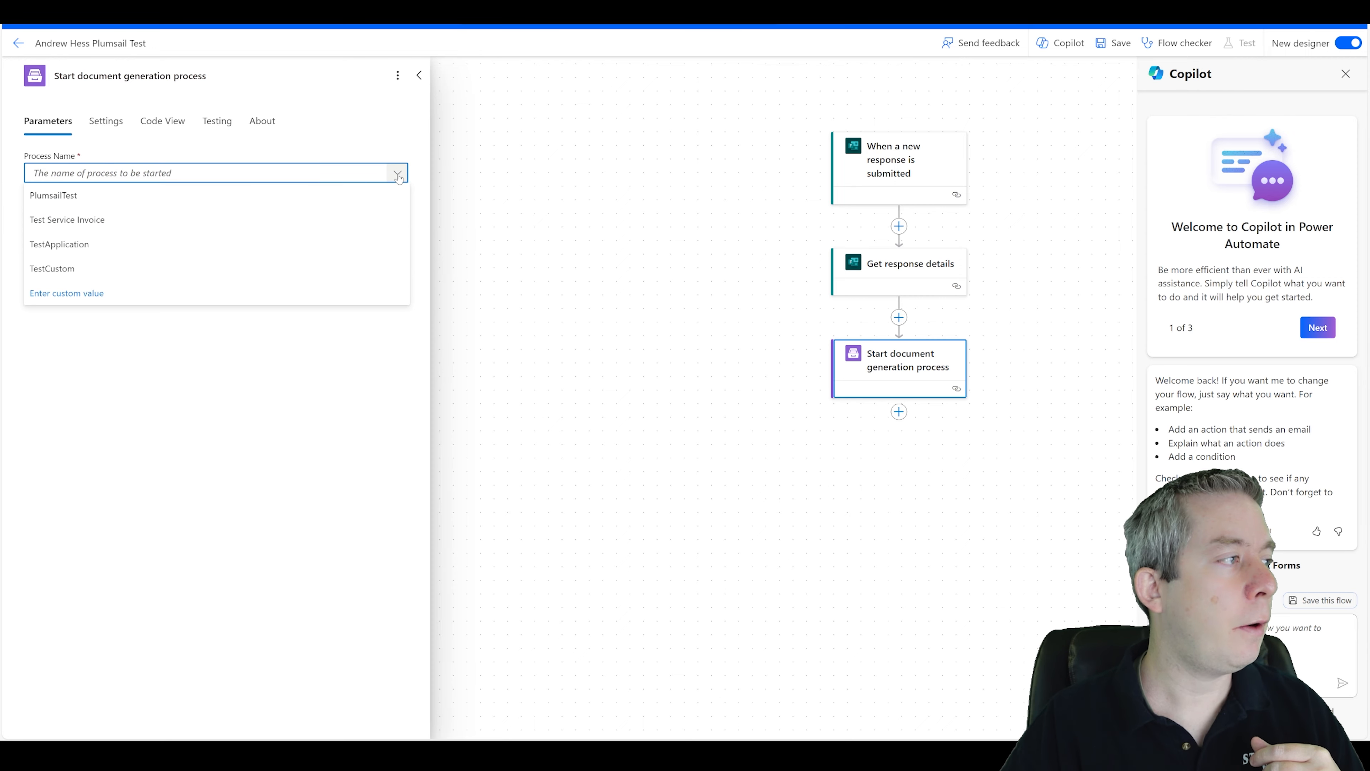
{"action": "left_click", "coordinate": [68, 198]}
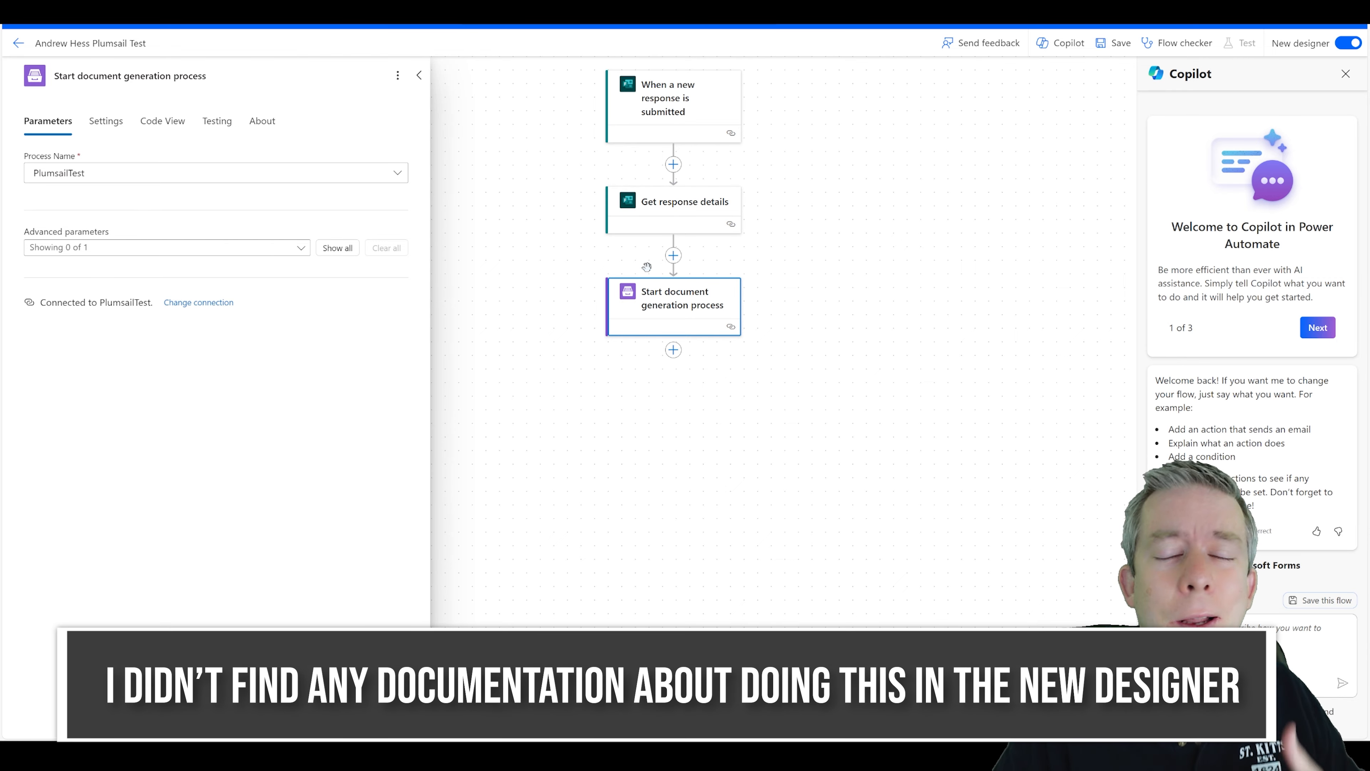
Enable the data/jsonContent advanced parameter and add a new item to it.
{"action": "left_click", "coordinate": [191, 253]}
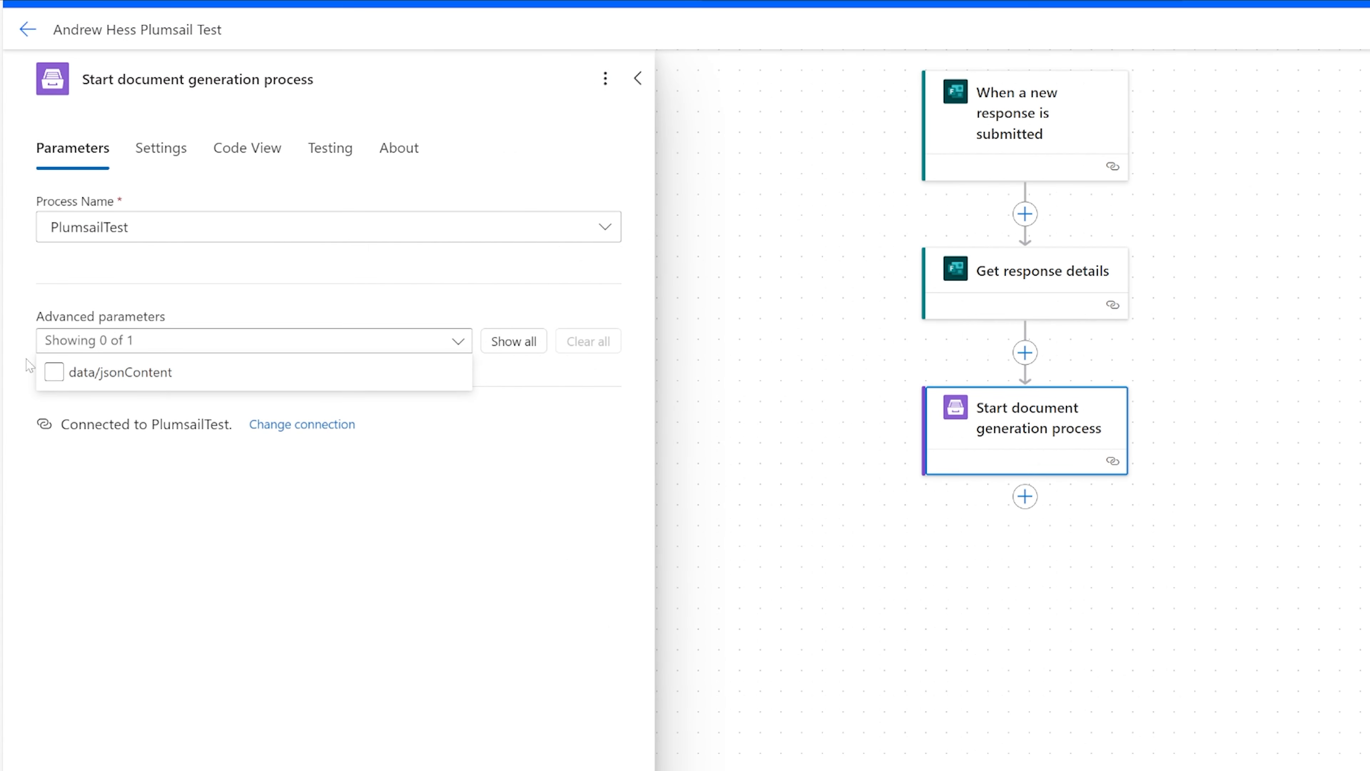
{"action": "left_click", "coordinate": [54, 377]}
{"action": "left_click", "coordinate": [54, 377]}
{"action": "left_click", "coordinate": [175, 527]}
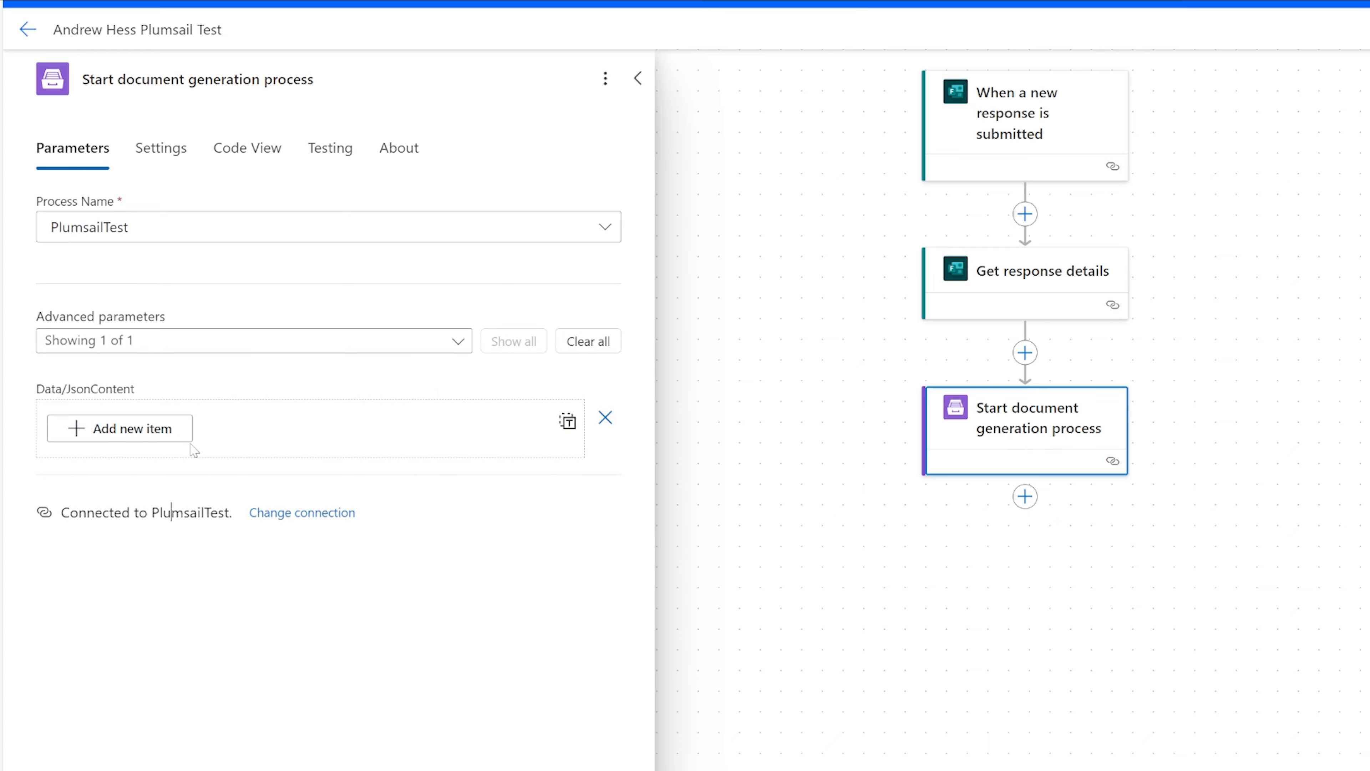
{"action": "left_click", "coordinate": [154, 432]}
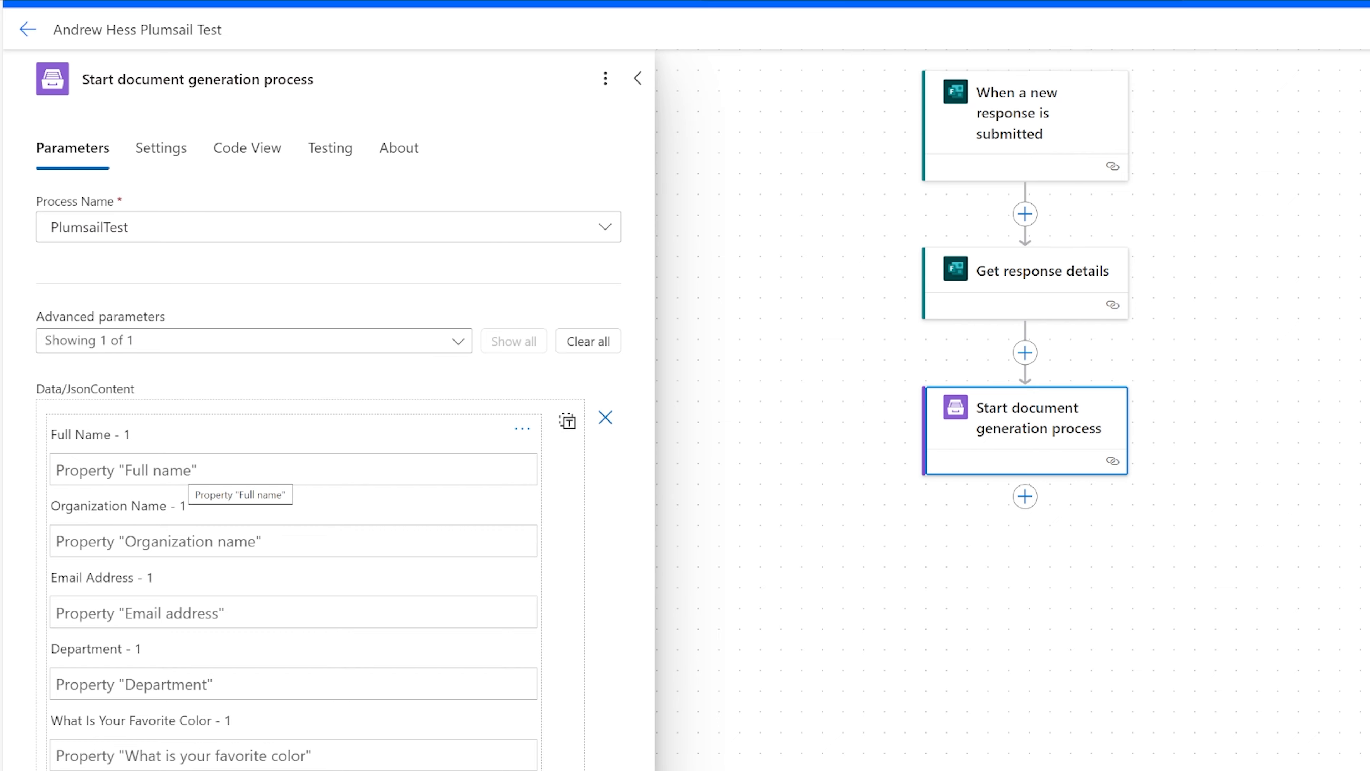
Map the Full name and Organization name answers into the Full Name and Organization Name fields.
{"action": "left_click", "coordinate": [200, 471]}
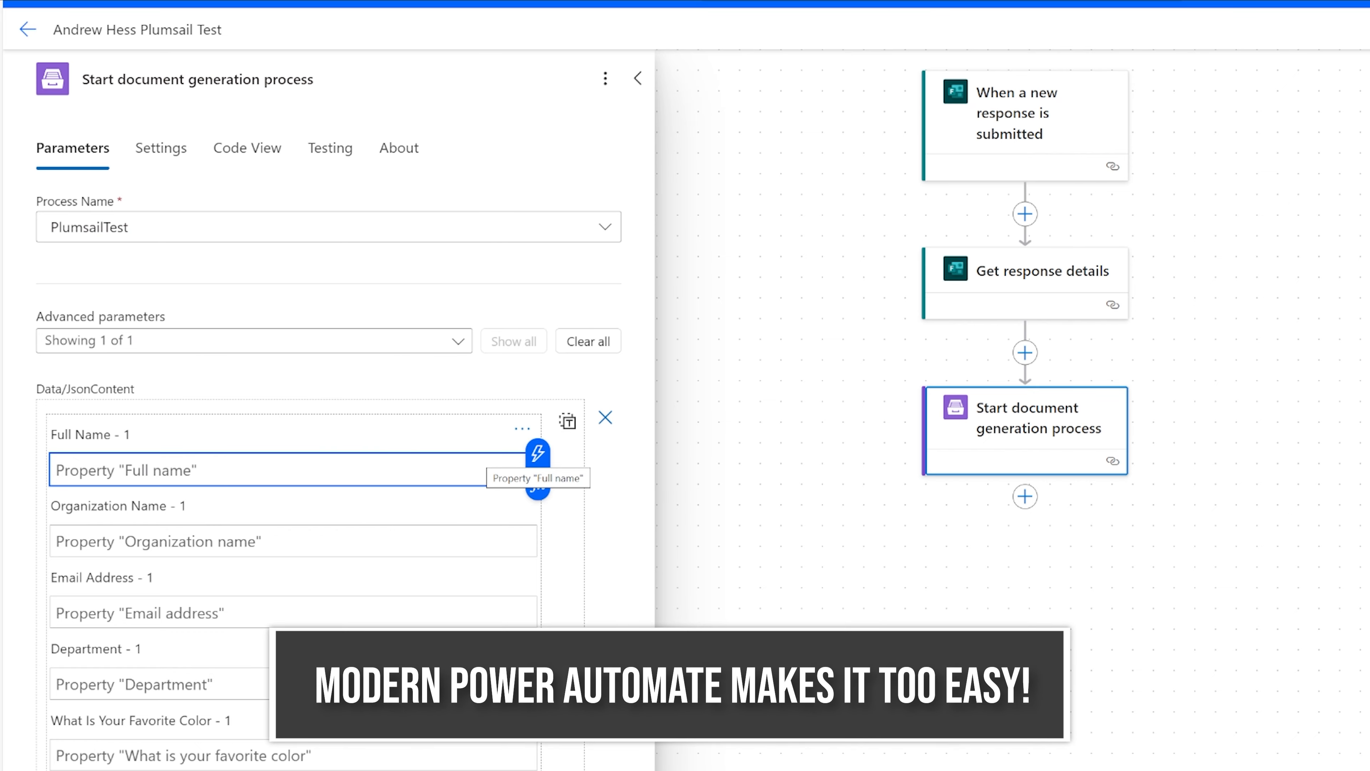
{"action": "left_click", "coordinate": [539, 455]}
{"action": "left_click", "coordinate": [596, 696]}
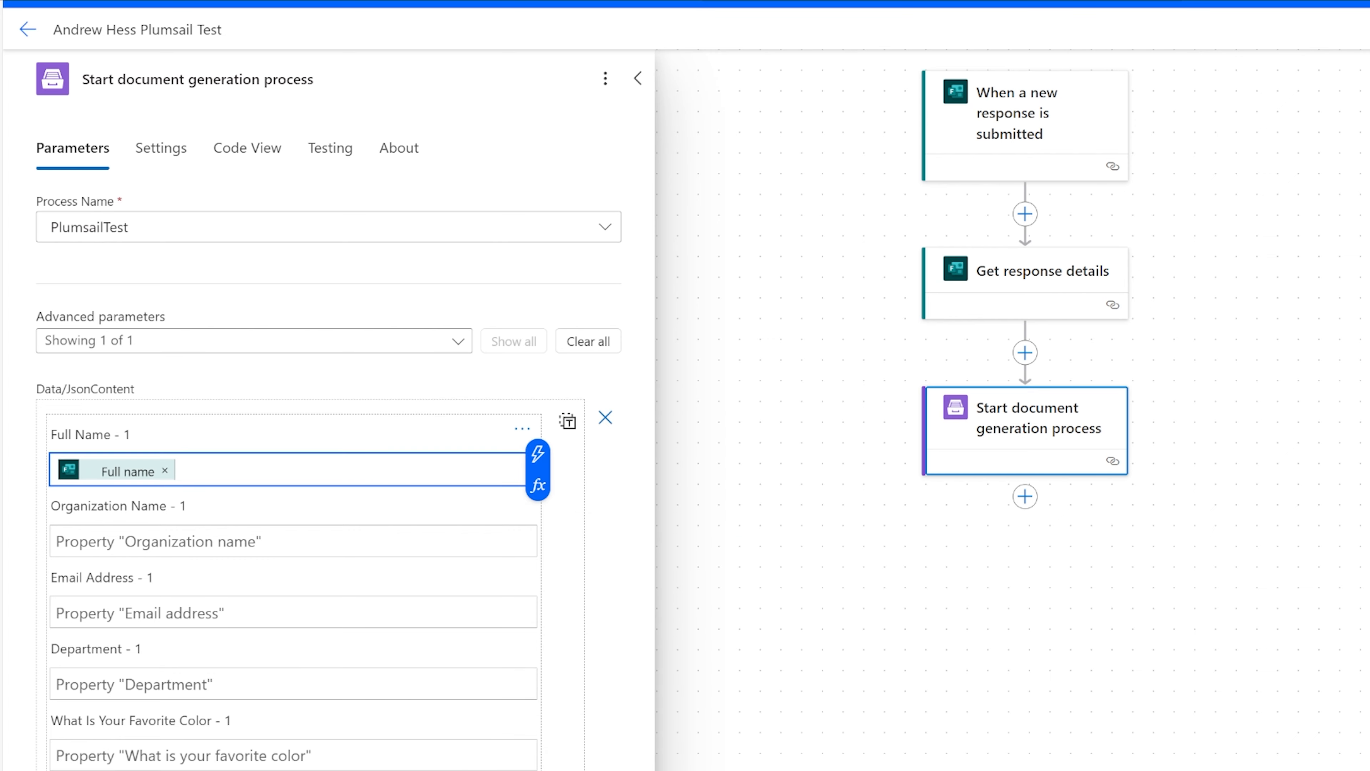
{"action": "left_click", "coordinate": [286, 541]}
{"action": "left_click", "coordinate": [537, 523]}
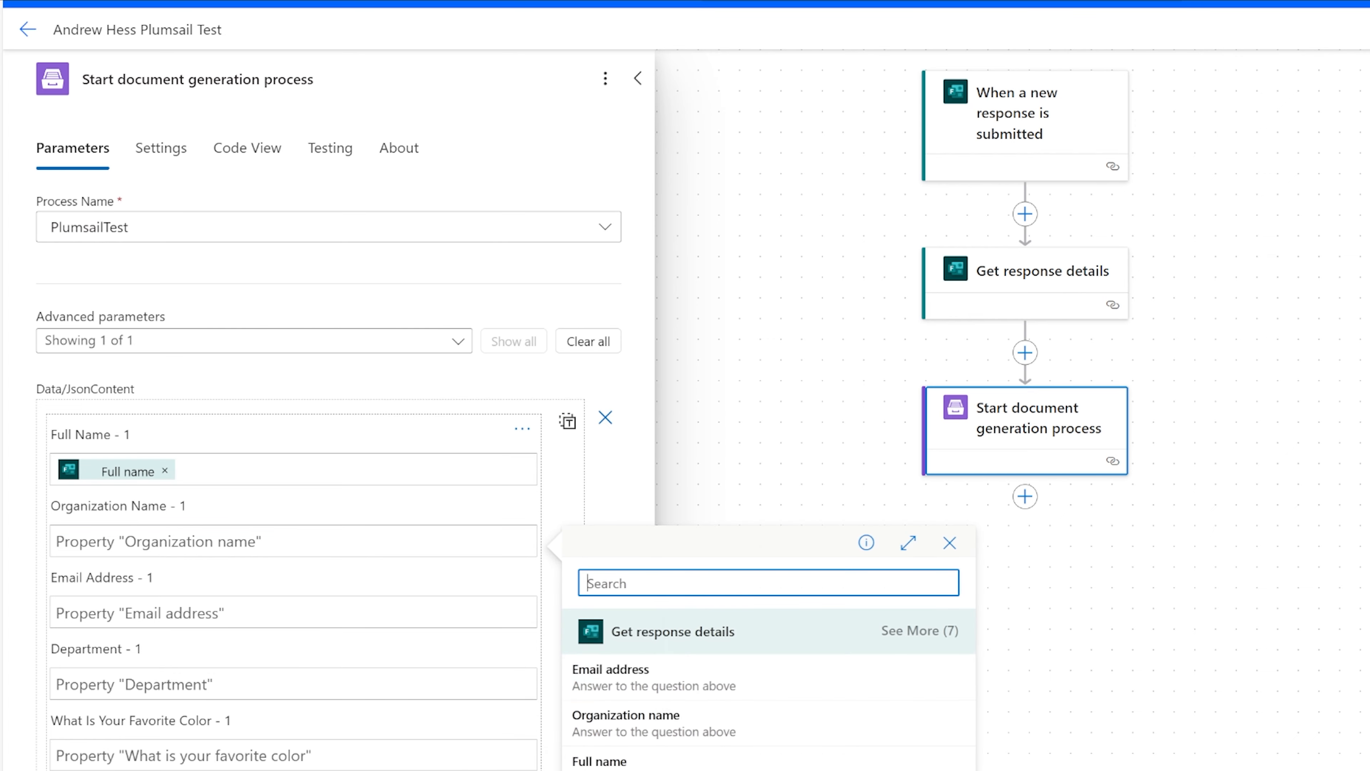
{"action": "left_click", "coordinate": [655, 723]}
Fill the Email Address, Department and Favorite Color fields with the matching answers from Get response details.
{"action": "left_click", "coordinate": [291, 612]}
{"action": "left_click", "coordinate": [537, 595]}
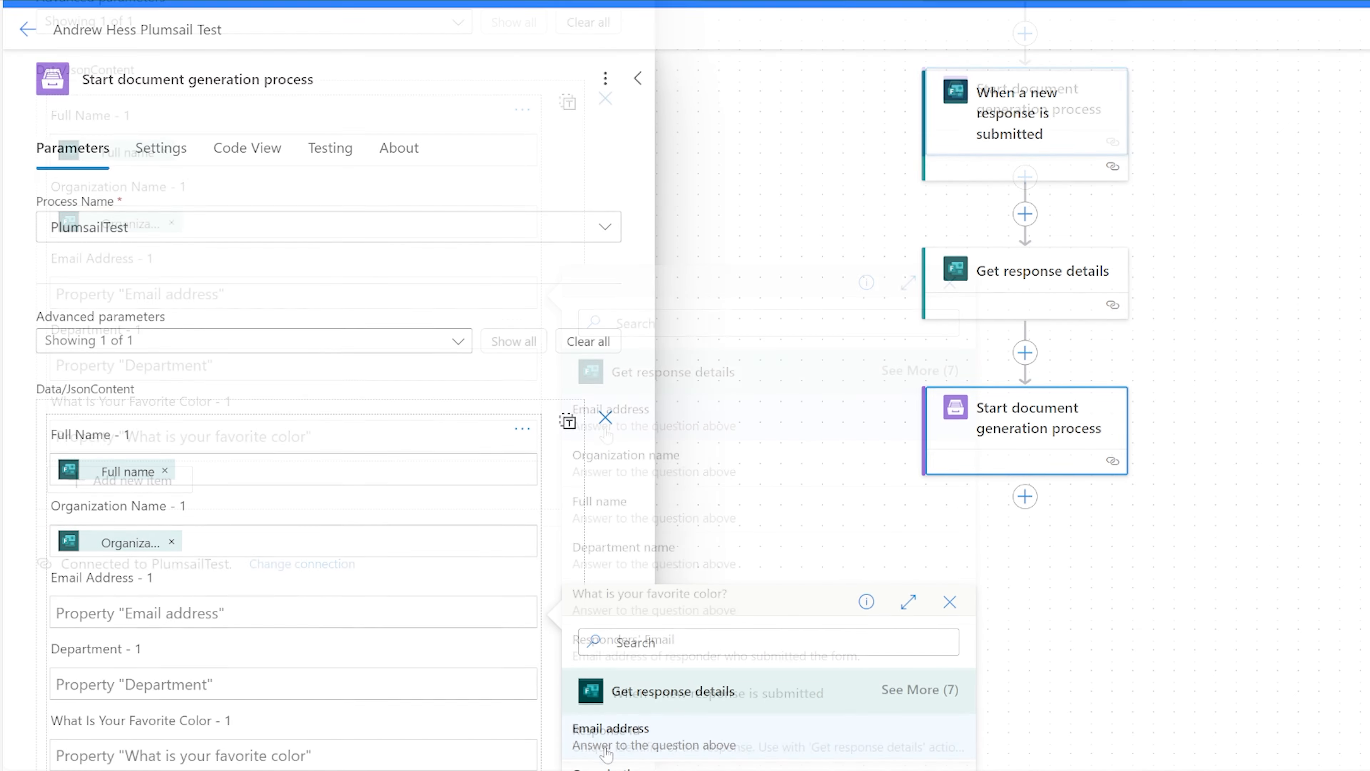
{"action": "left_click", "coordinate": [621, 730]}
{"action": "left_click", "coordinate": [256, 366]}
{"action": "left_click", "coordinate": [537, 349]}
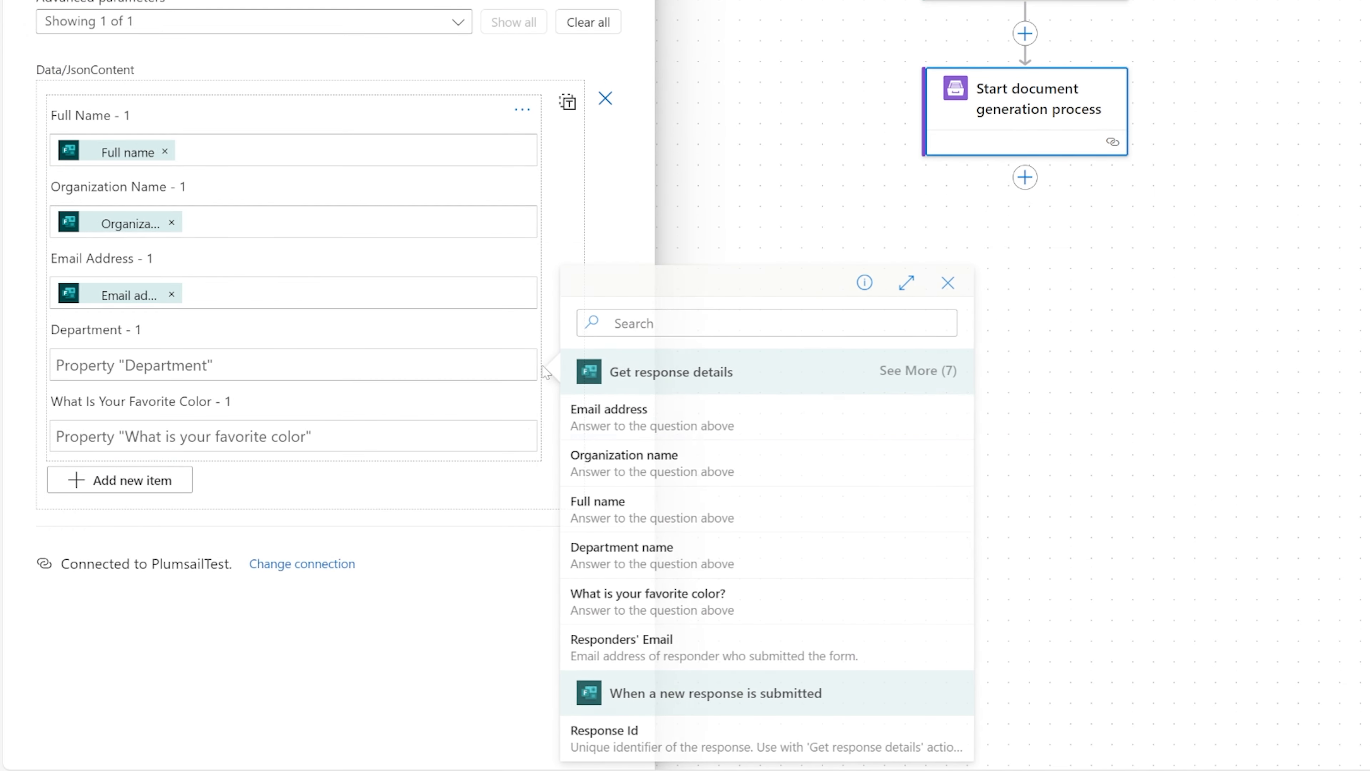
{"action": "left_click", "coordinate": [621, 462]}
{"action": "left_click", "coordinate": [256, 436]}
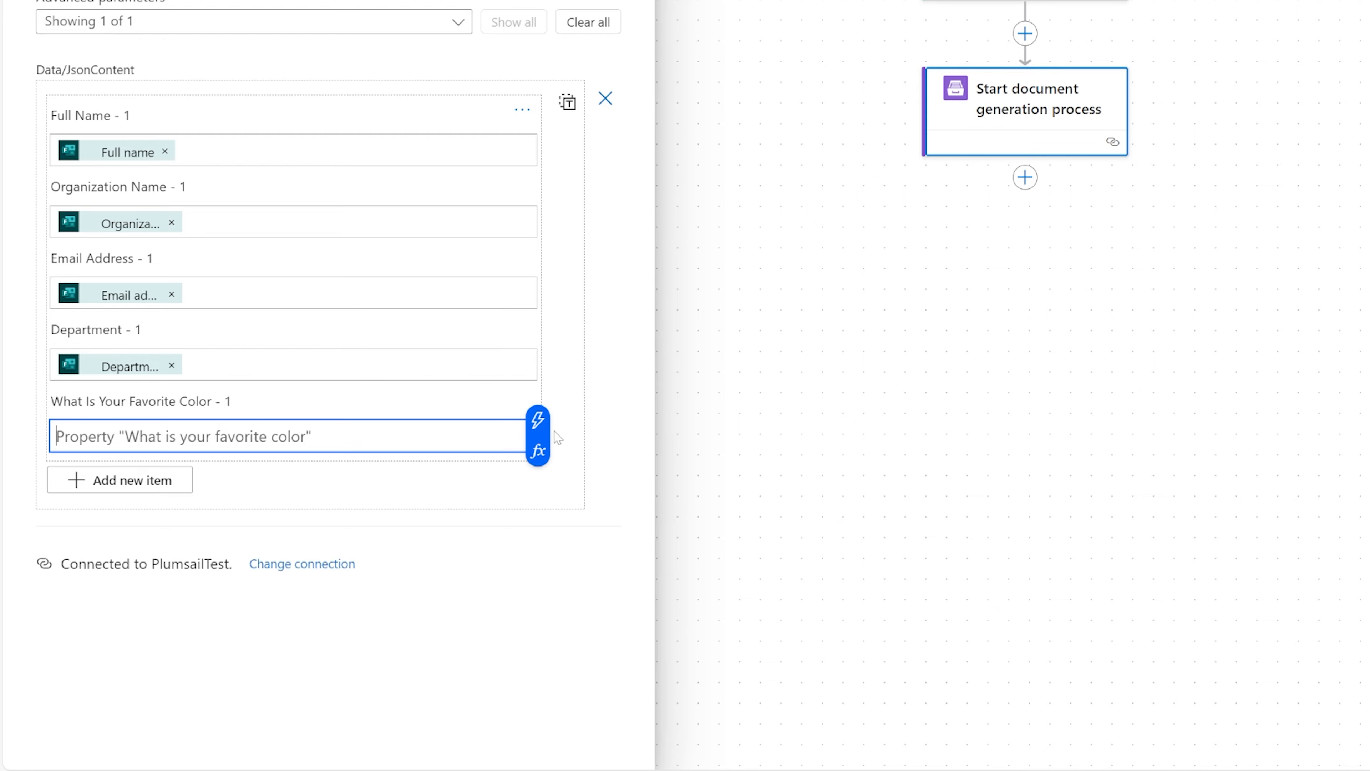
{"action": "left_click", "coordinate": [537, 419]}
{"action": "left_click", "coordinate": [643, 601]}
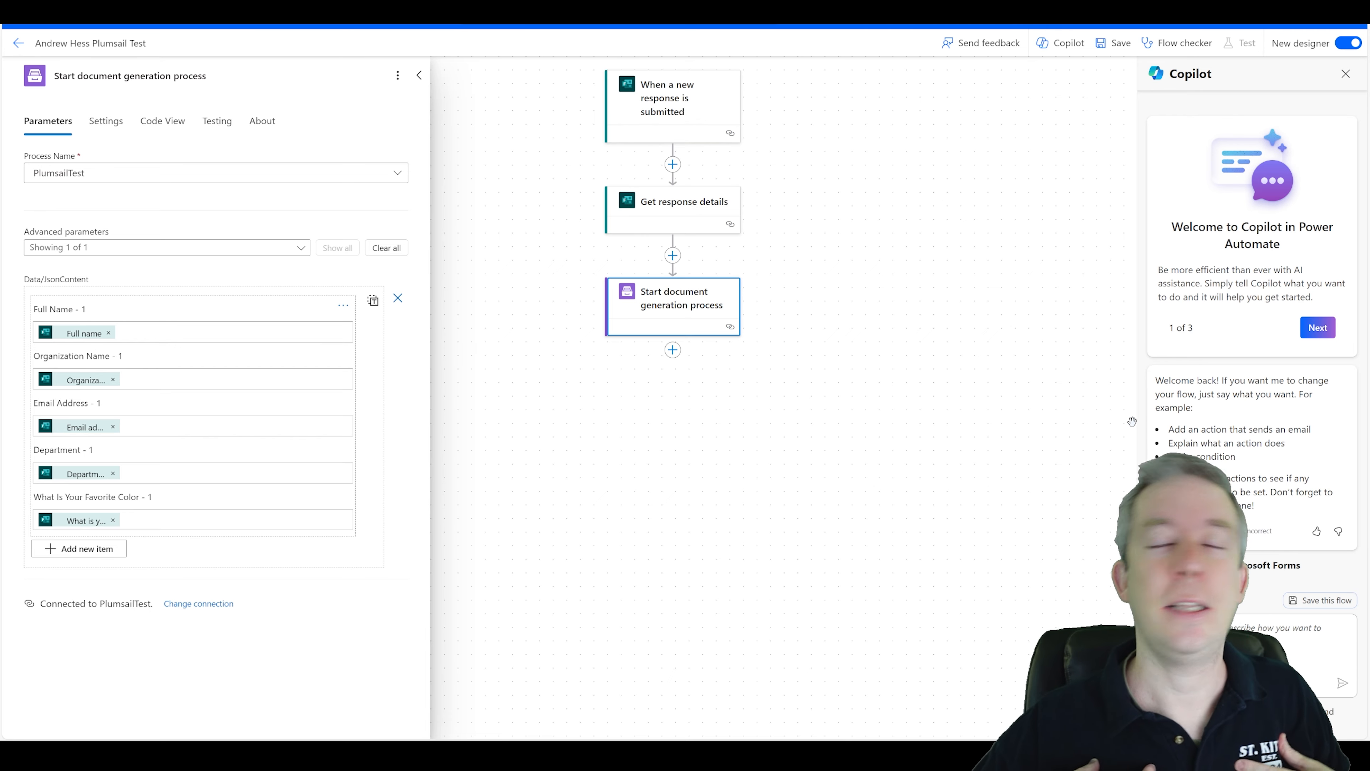
Add a SharePoint Create file action after the document generation step and set its site address to ChoiceSite.
{"action": "left_click", "coordinate": [672, 349]}
{"action": "left_click", "coordinate": [701, 349]}
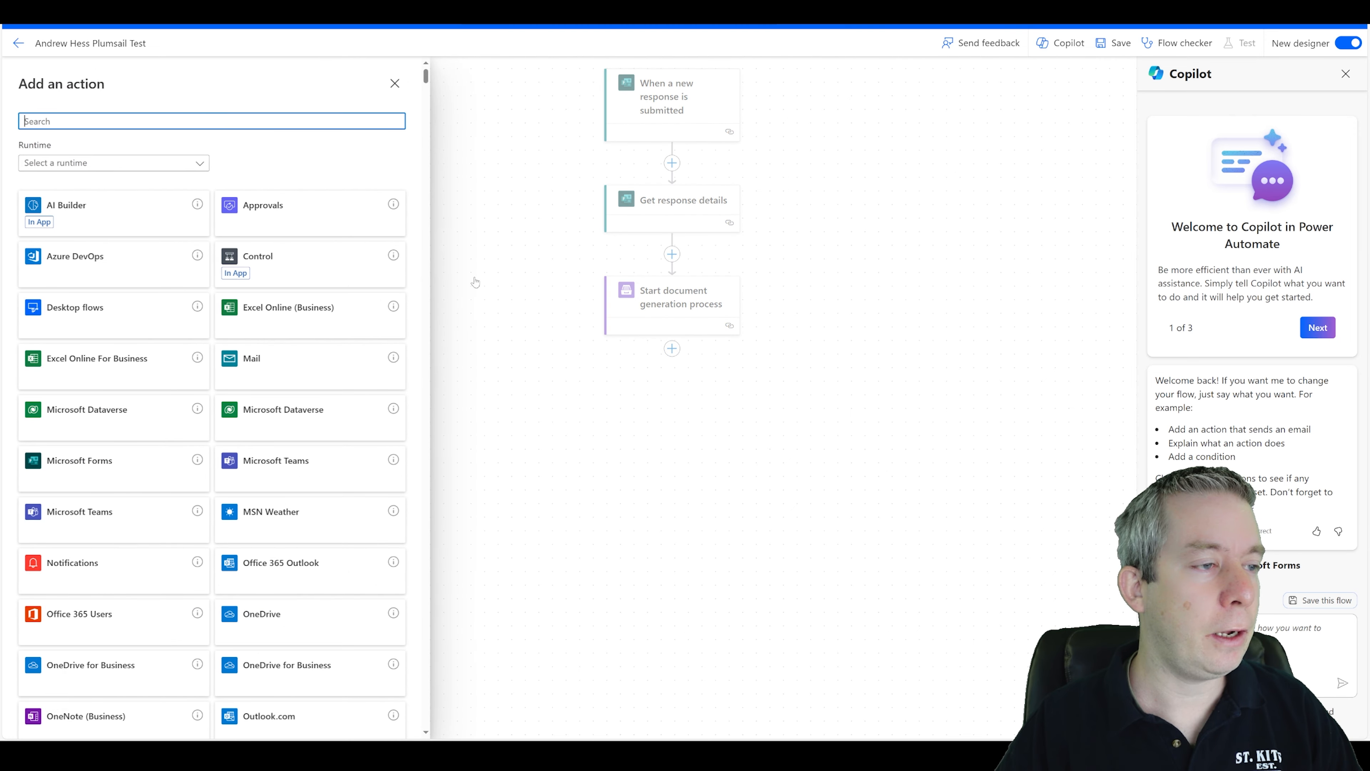
{"action": "type", "text": "create file"}
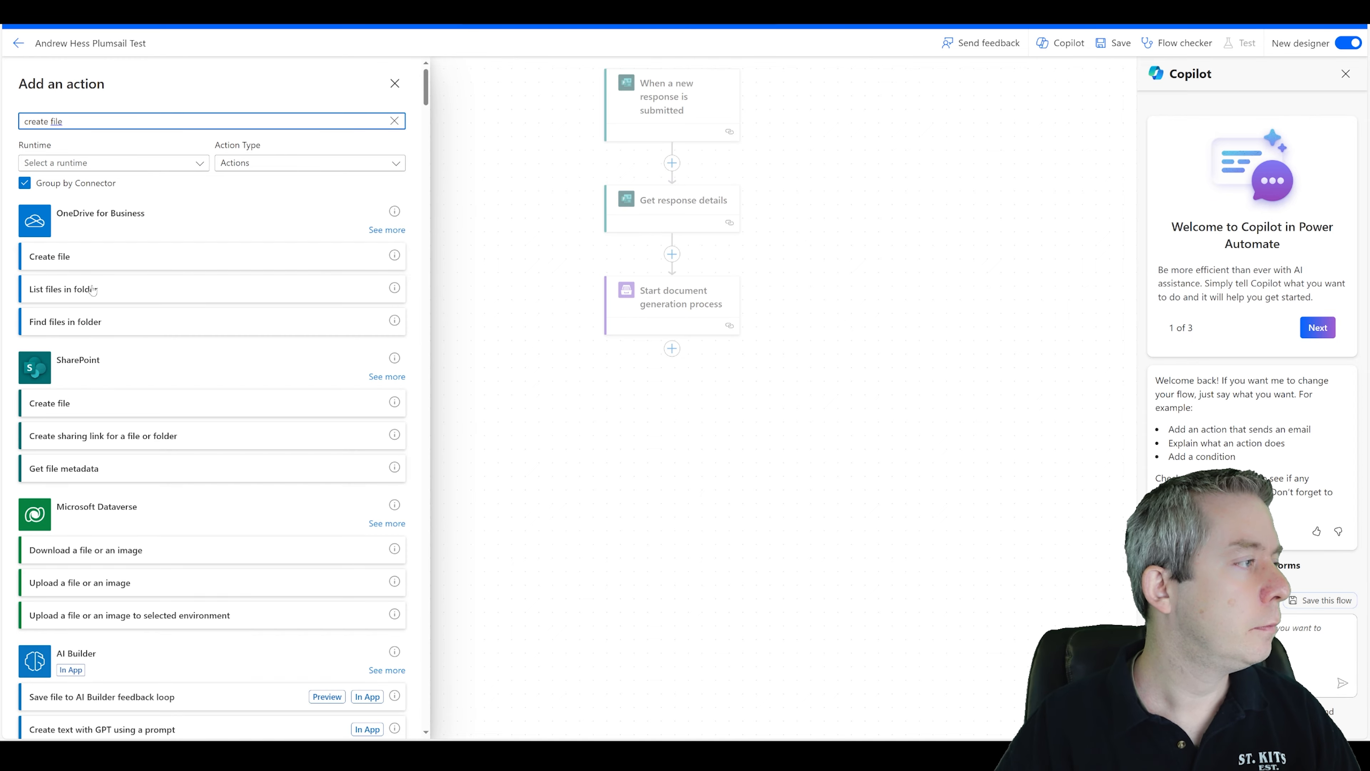
{"action": "left_click", "coordinate": [80, 404]}
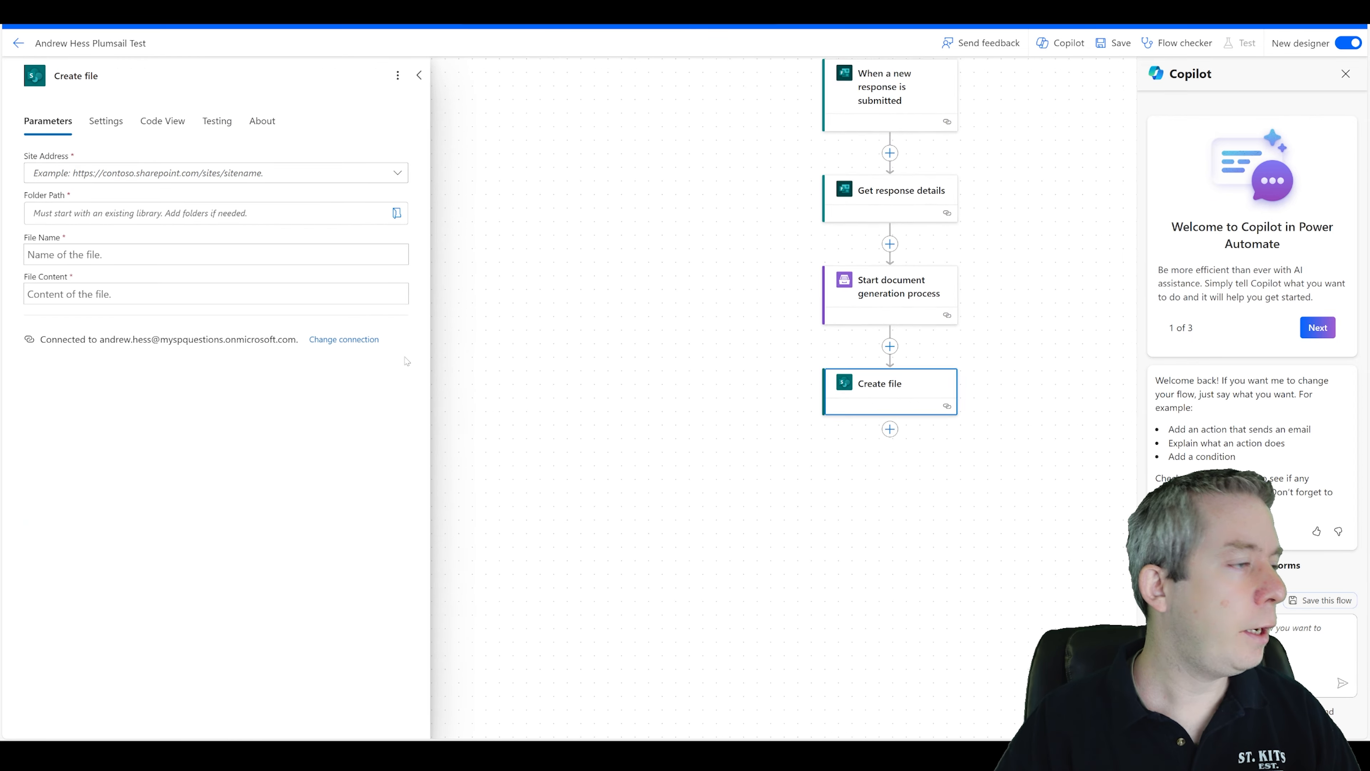
{"action": "left_click", "coordinate": [384, 172]}
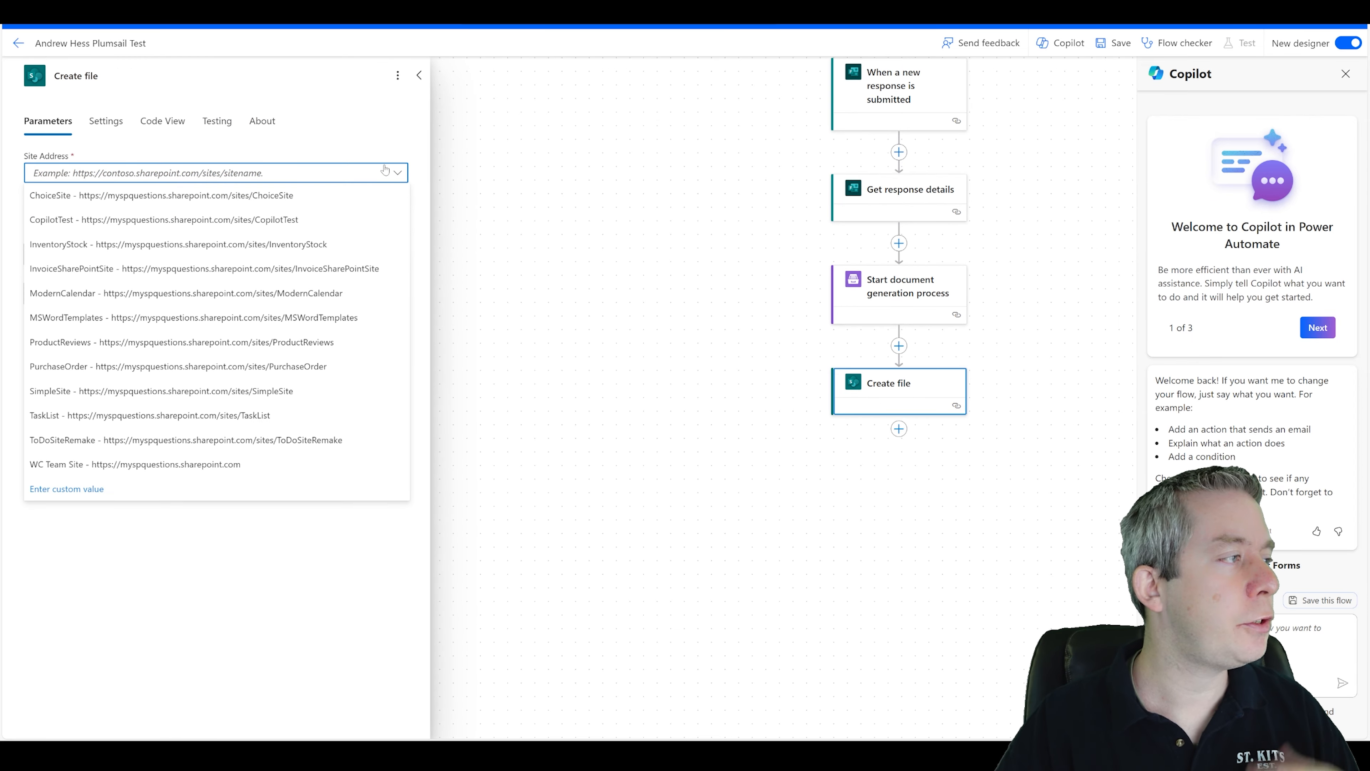
{"action": "left_click", "coordinate": [104, 200]}
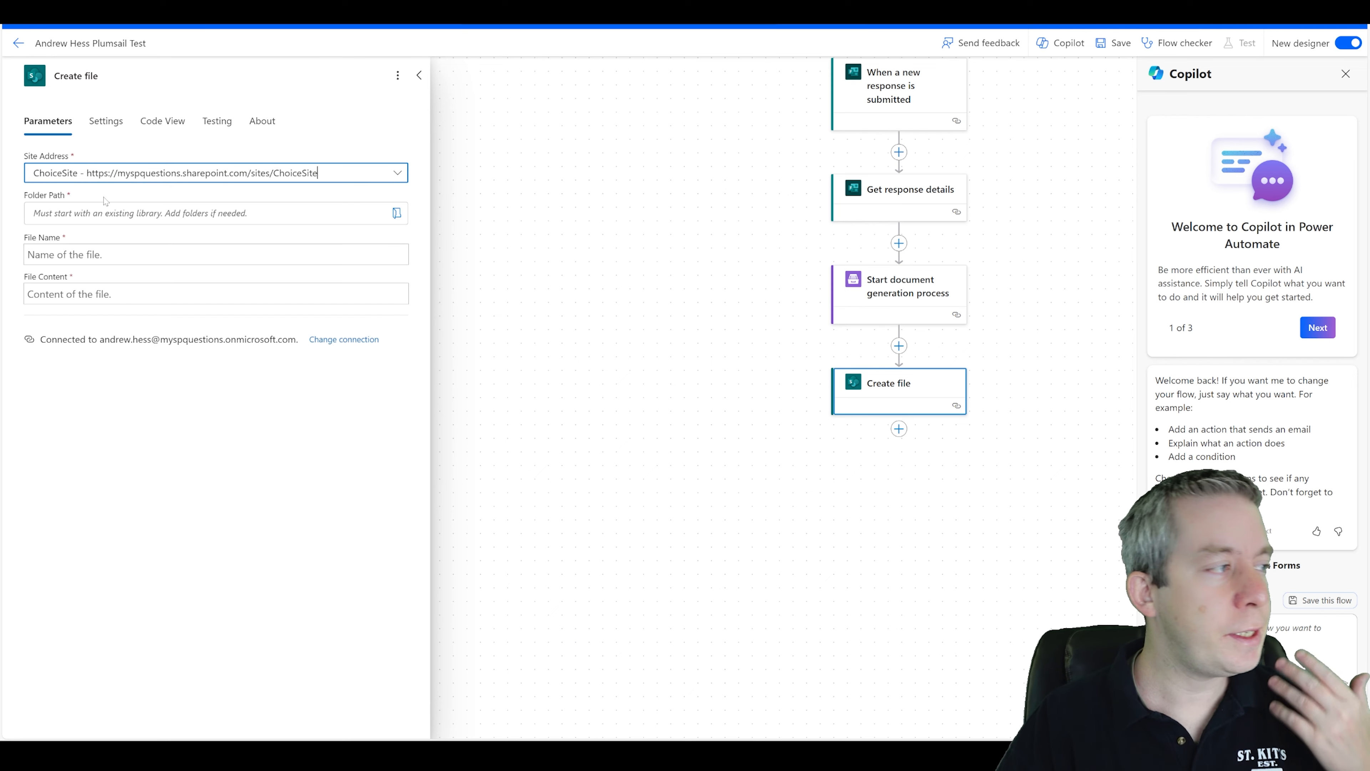
Open the ChoiceSite SharePoint site in the browser to check its document library.
{"action": "key", "text": "ctrl+Tab"}
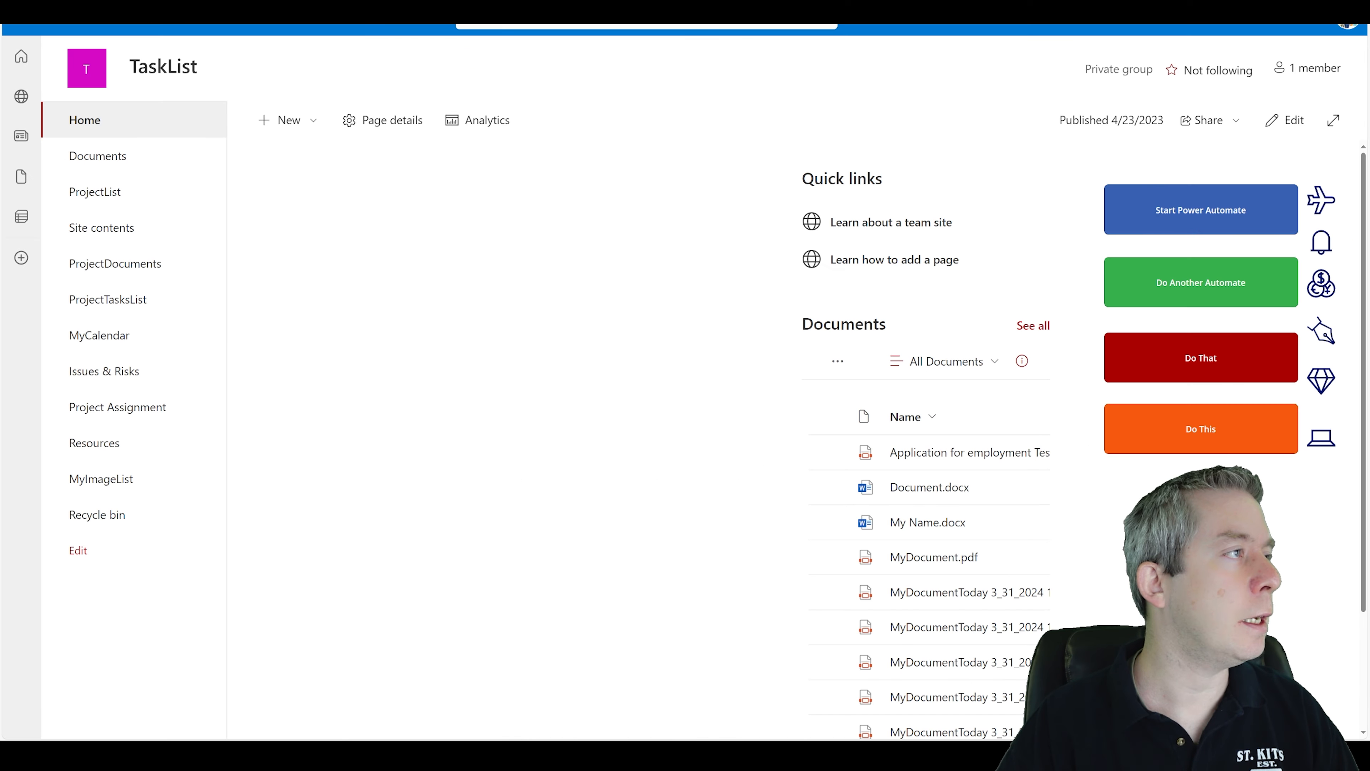
{"action": "key", "text": "ctrl+l"}
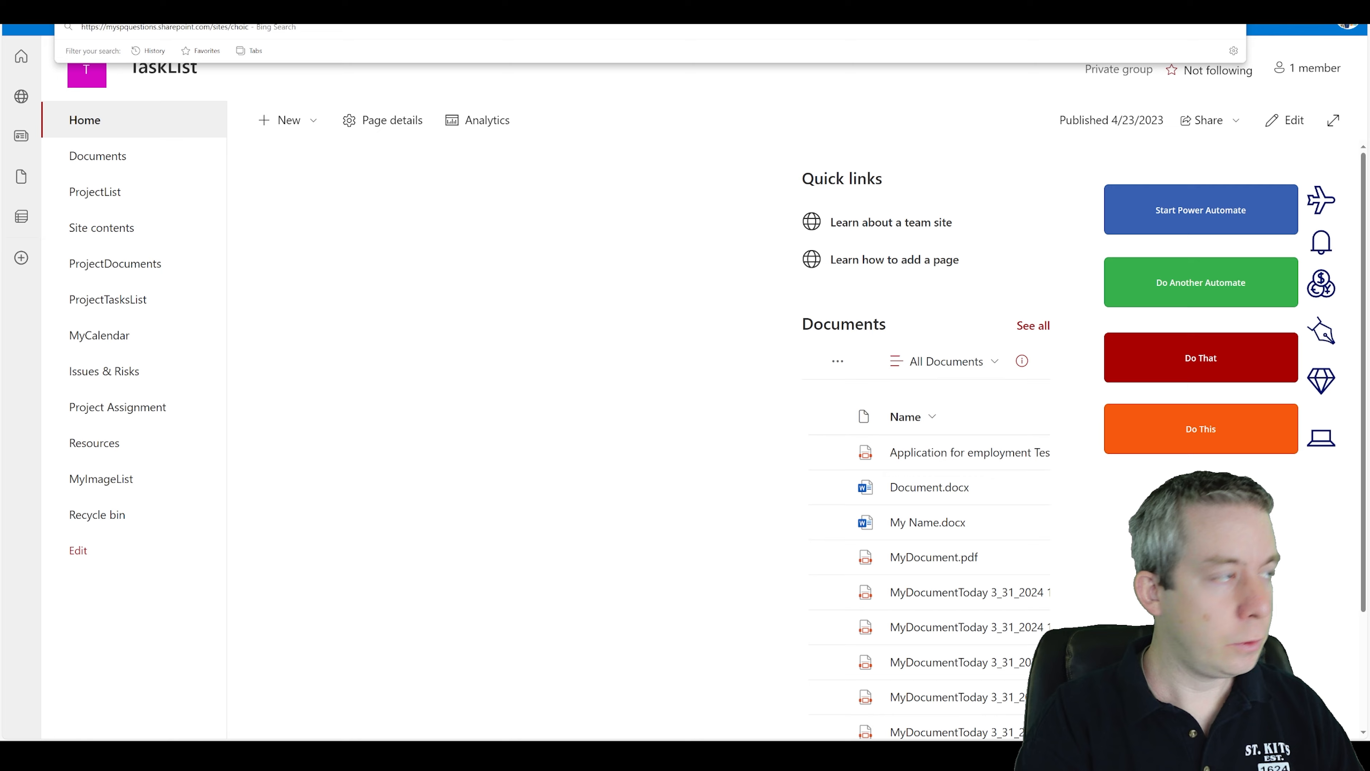
{"action": "key", "text": "Return"}
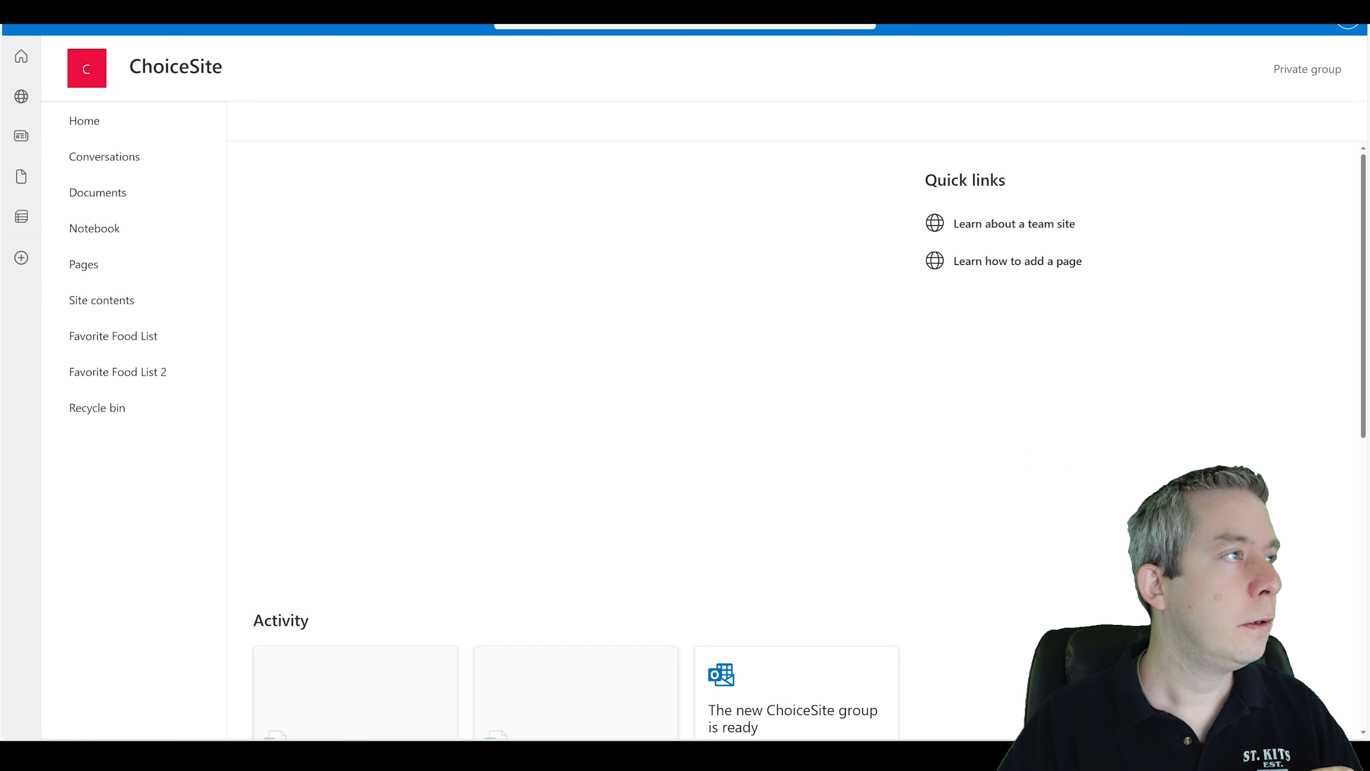
{"action": "left_click", "coordinate": [120, 192]}
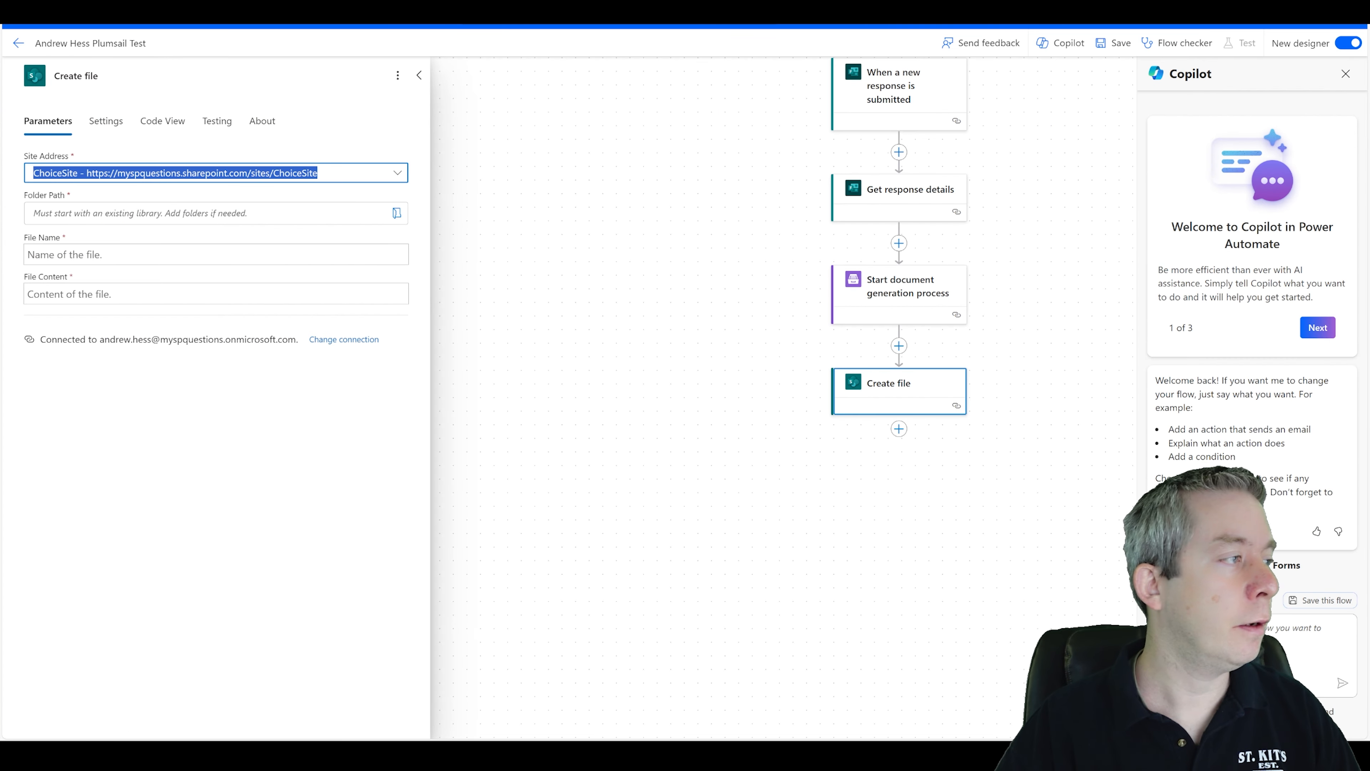
Set the Create file folder path to /Shared Documents.
{"action": "left_click", "coordinate": [397, 213]}
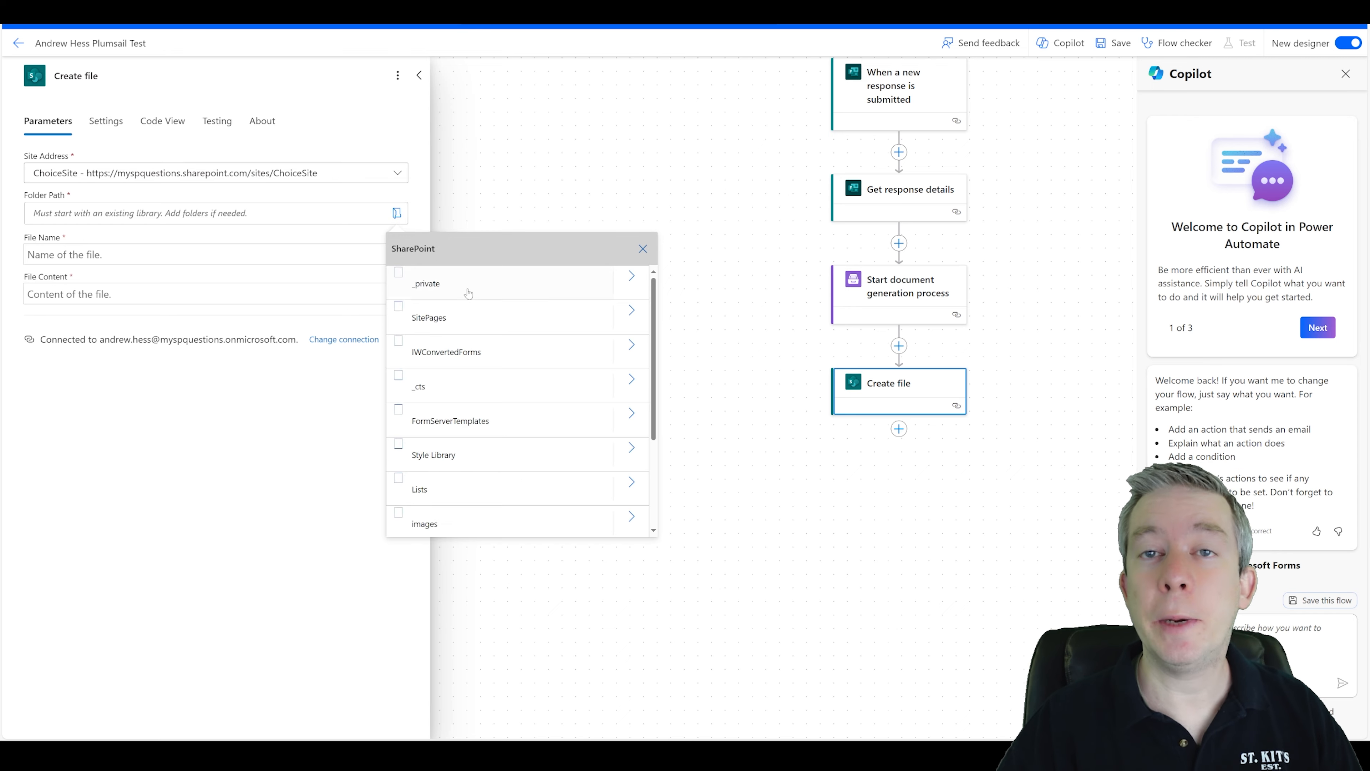
{"action": "scroll", "coordinate": [502, 437], "scroll_direction": "down", "scroll_amount": 3}
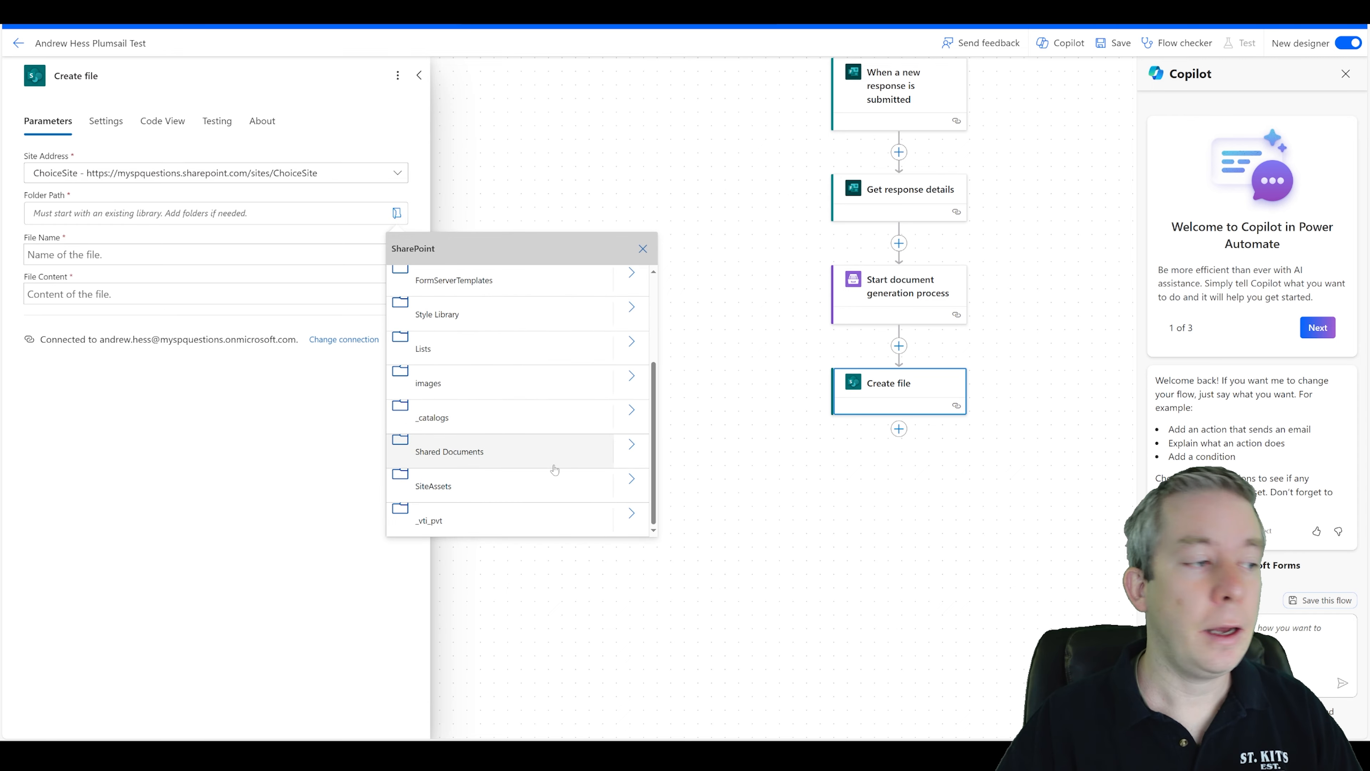
{"action": "left_click", "coordinate": [489, 453]}
Set the file name to the Full name answer followed by a hyphen.
{"action": "left_click", "coordinate": [120, 265]}
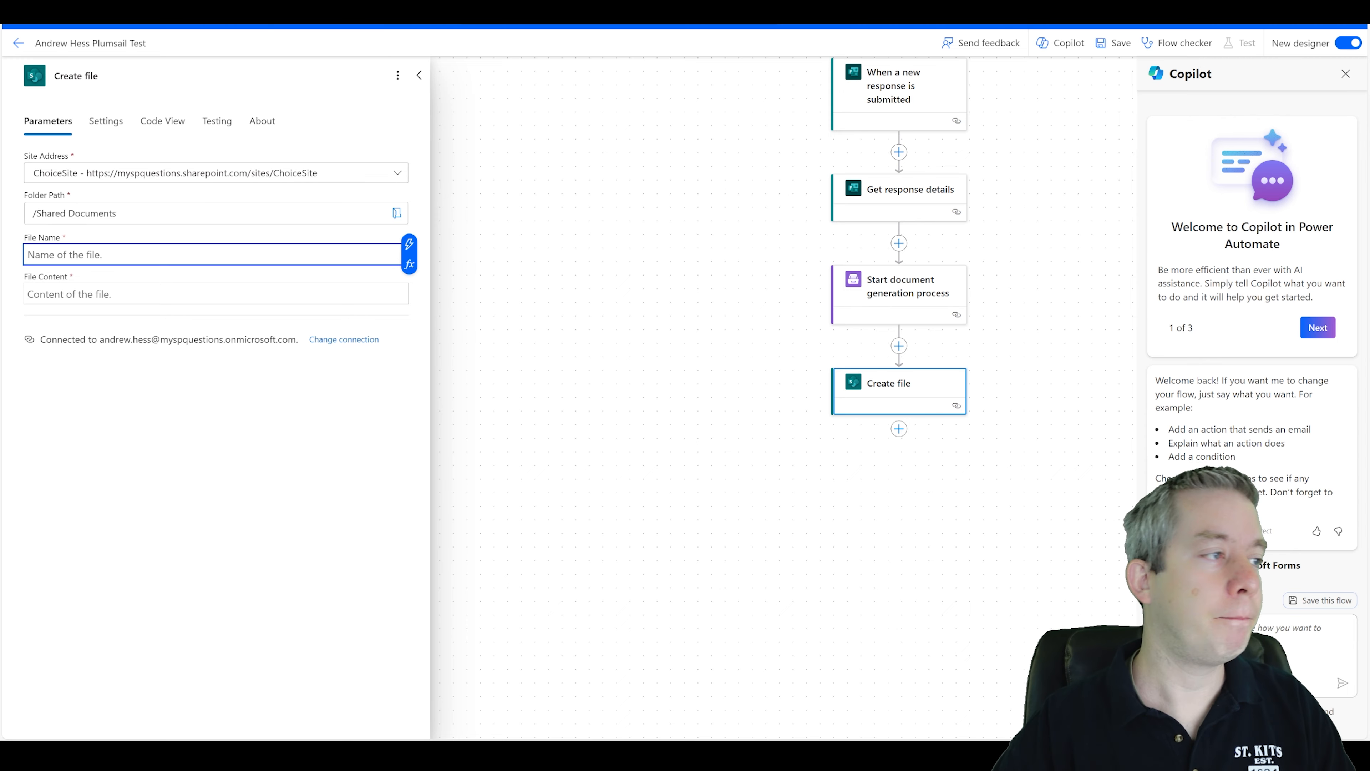
{"action": "left_click", "coordinate": [409, 244]}
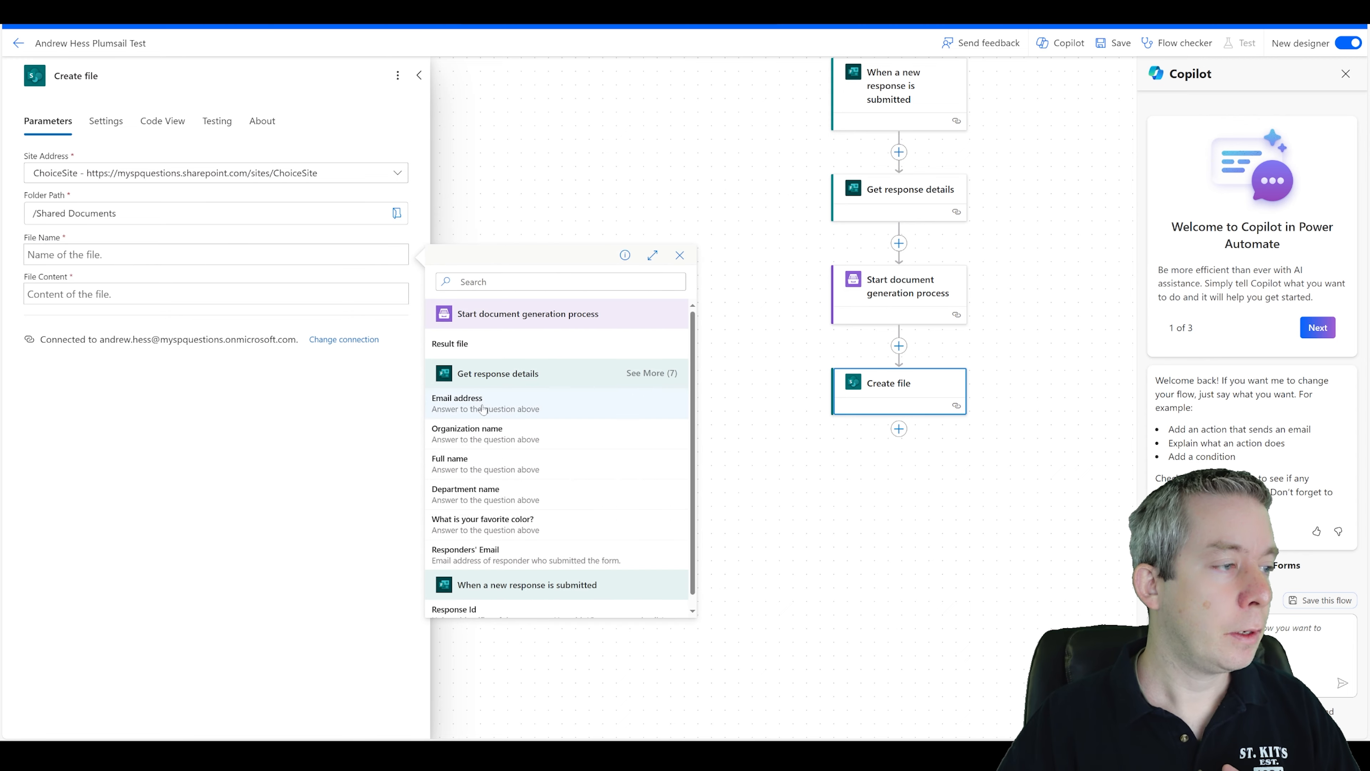
{"action": "left_click", "coordinate": [477, 465]}
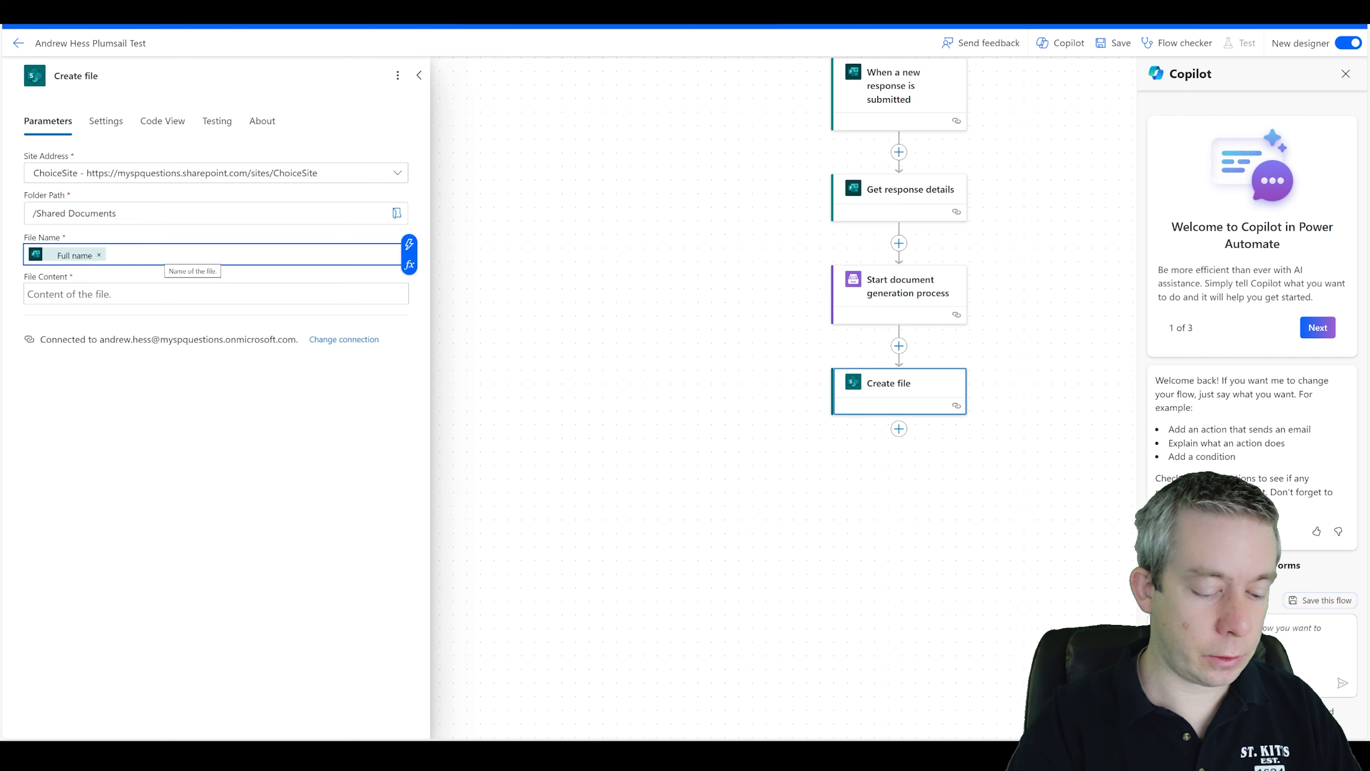
{"action": "type", "text": "-"}
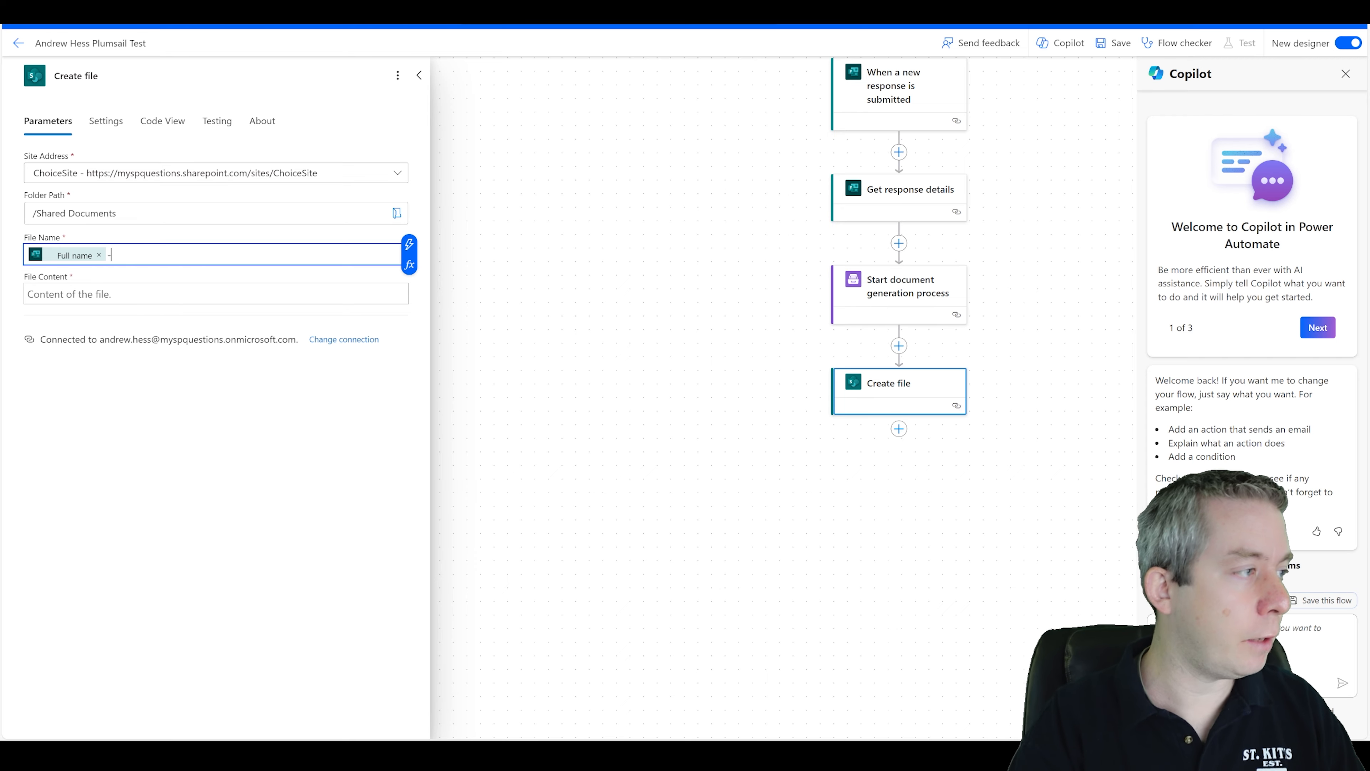
{"action": "left_click", "coordinate": [409, 244]}
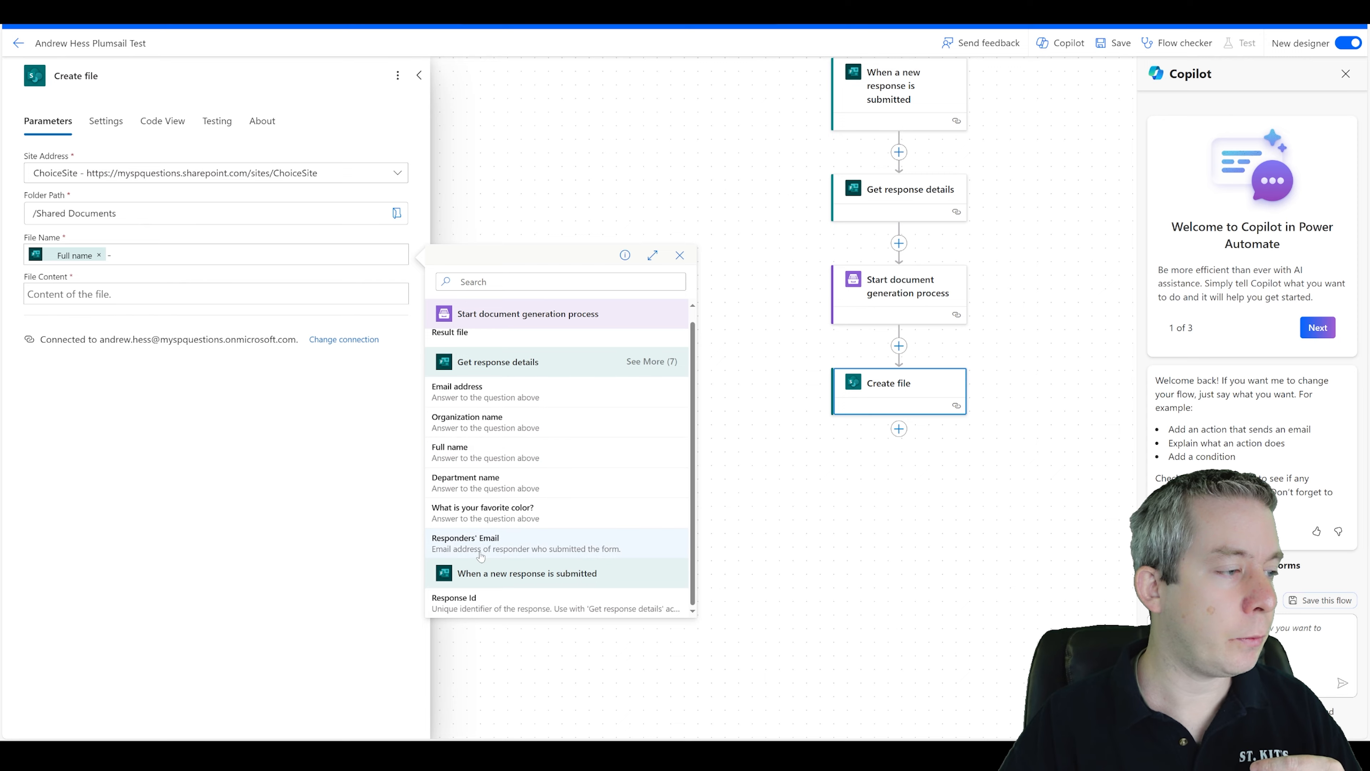
{"action": "key", "text": "Escape"}
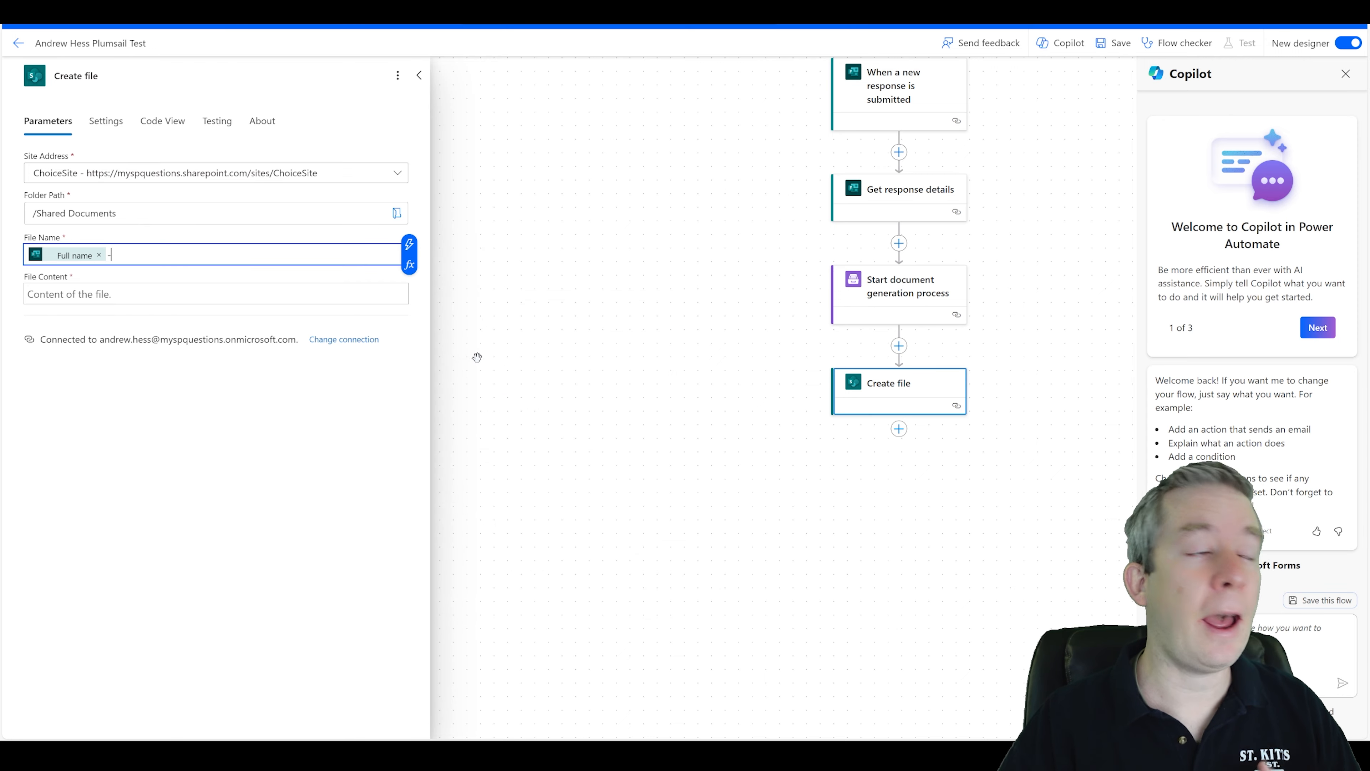
{"action": "left_click", "coordinate": [681, 356]}
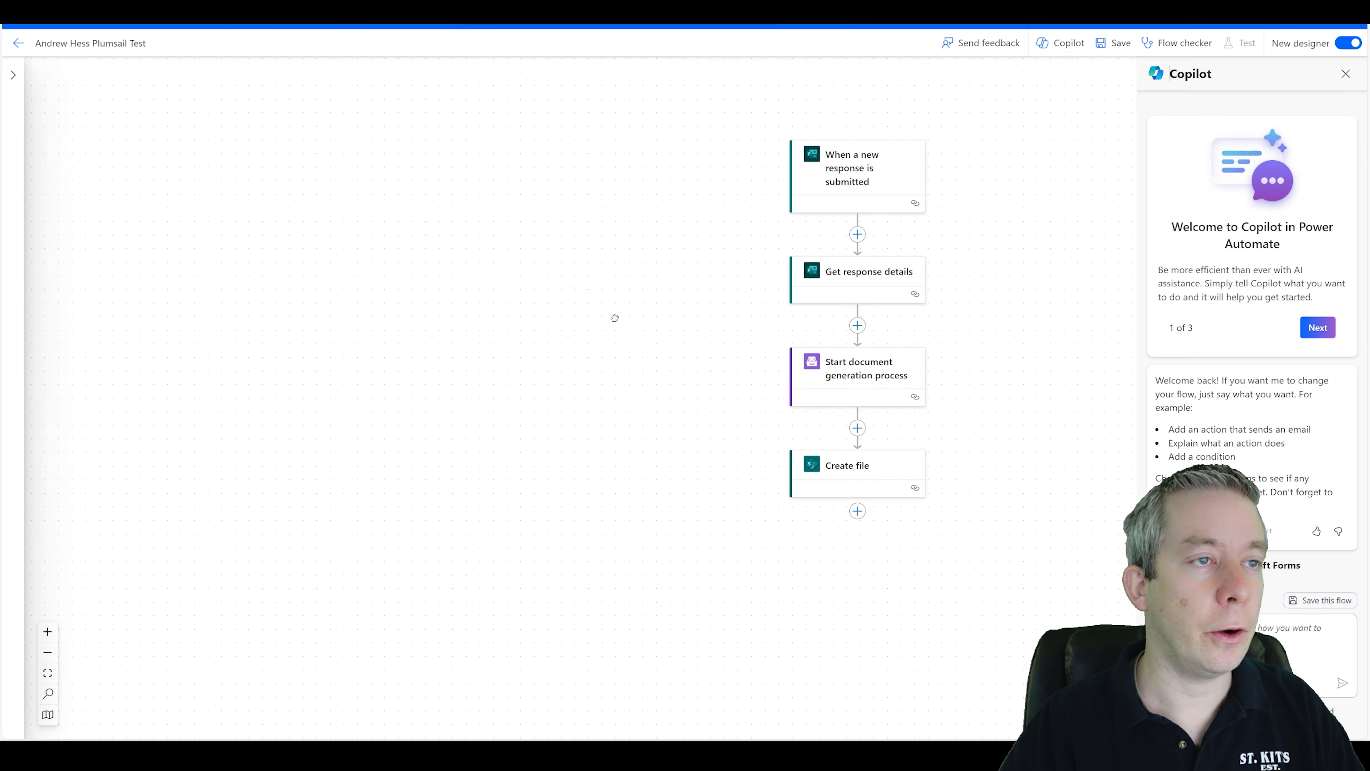
Insert a Current time action between Get response details and Start document generation process.
{"action": "left_click", "coordinate": [857, 233]}
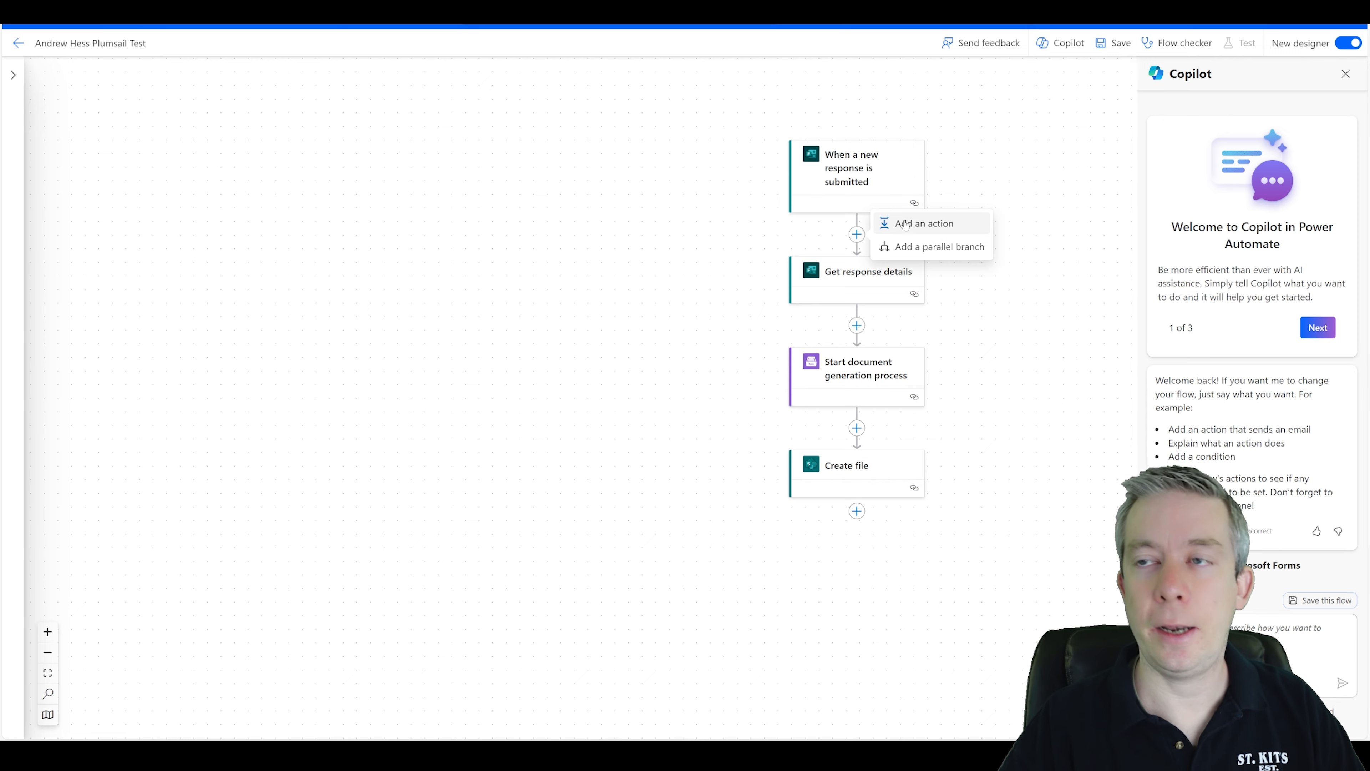
{"action": "left_click", "coordinate": [857, 325]}
{"action": "left_click", "coordinate": [902, 317]}
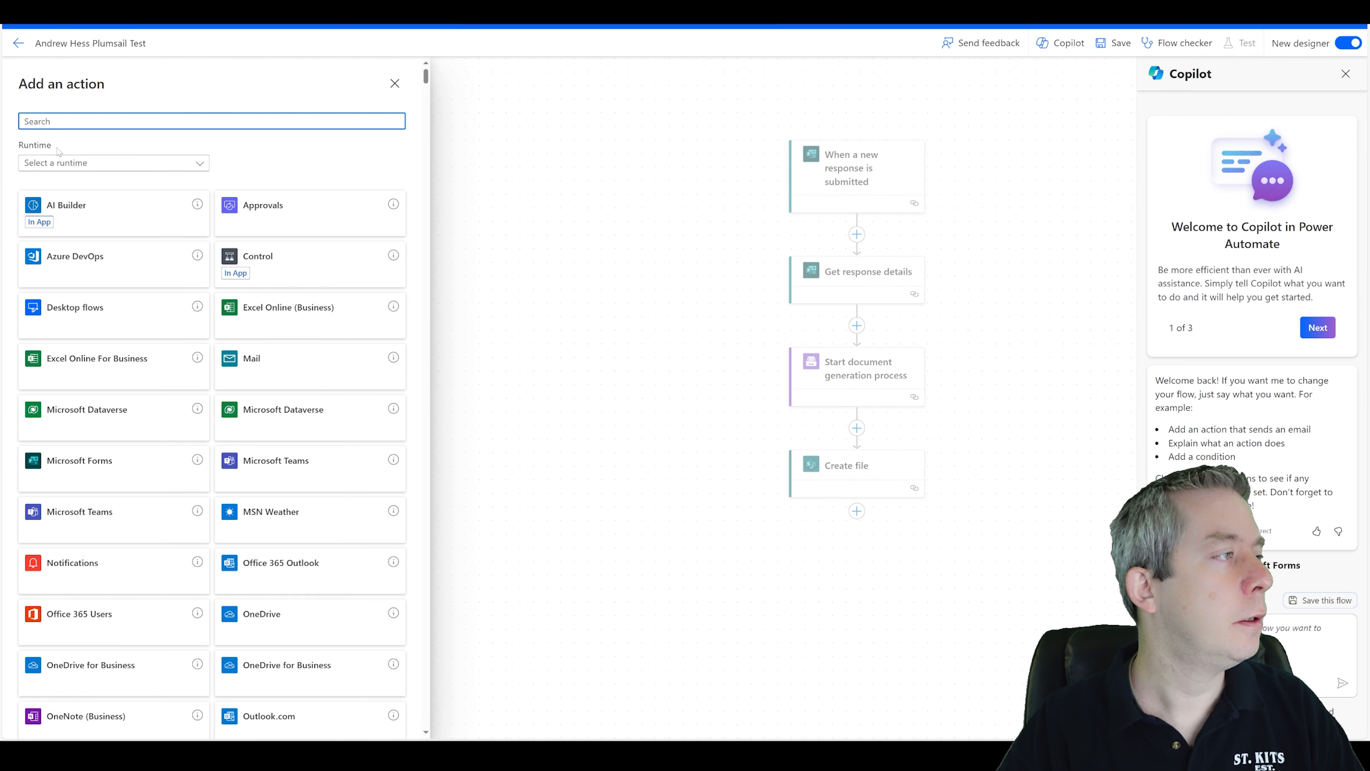
{"action": "type", "text": "date"}
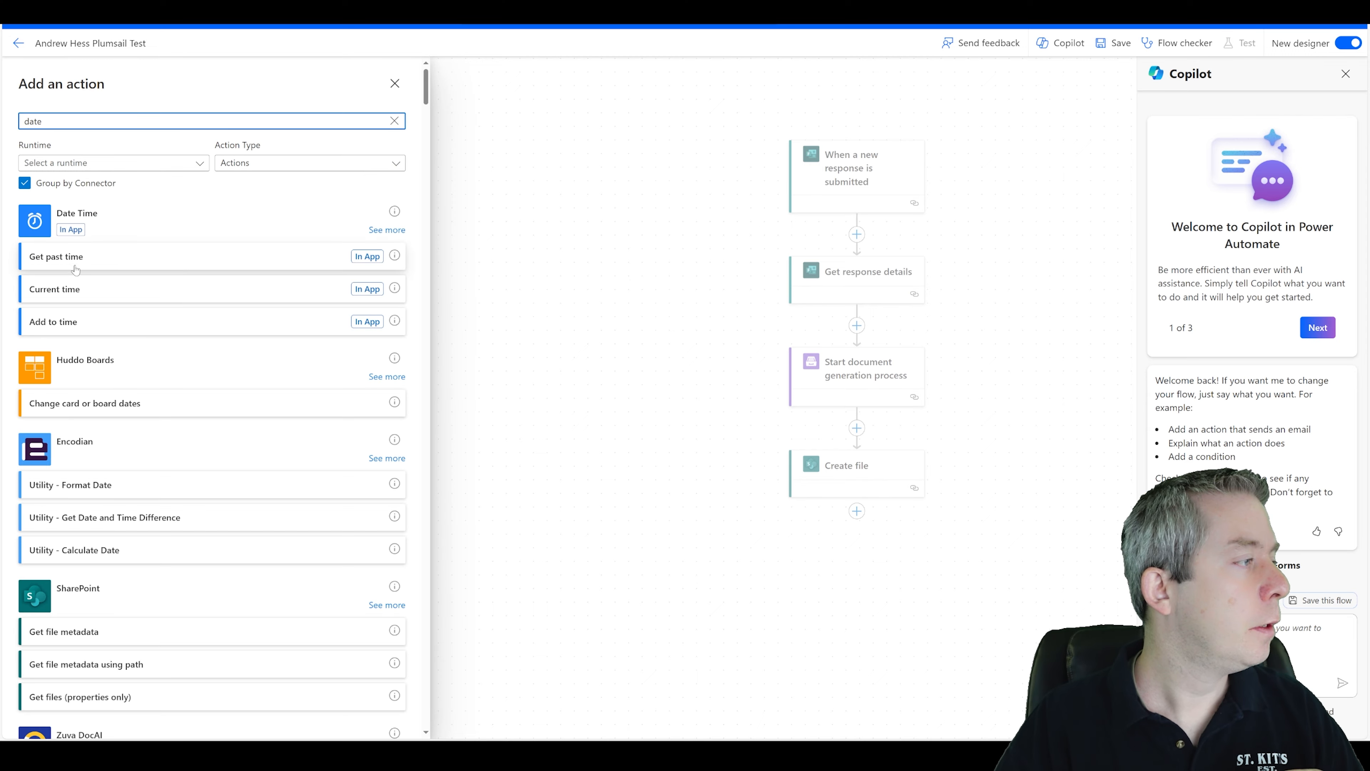
{"action": "left_click", "coordinate": [83, 296]}
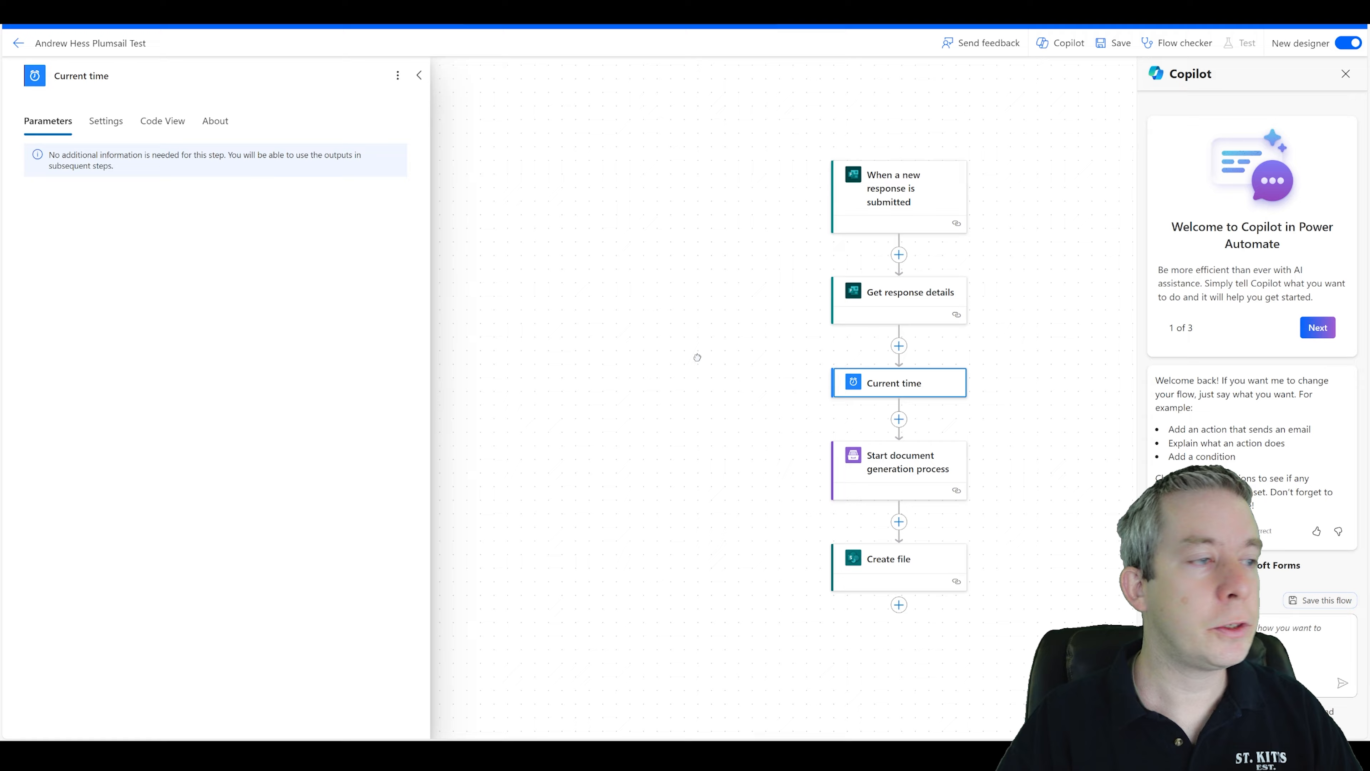
Append the Current time output and .docx to the Create file name after the hyphen.
{"action": "left_click_drag", "start_coordinate": [698, 358], "coordinate": [538, 214]}
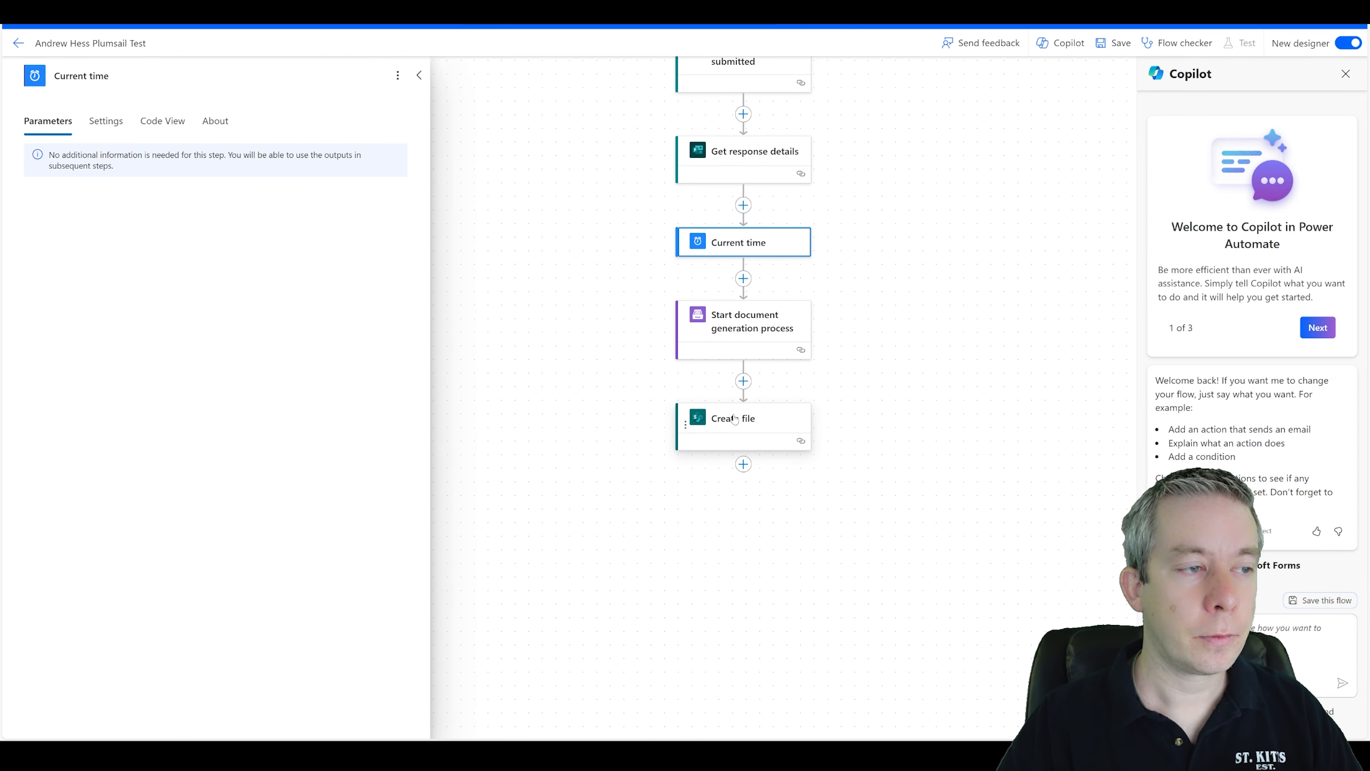
{"action": "left_click", "coordinate": [732, 426]}
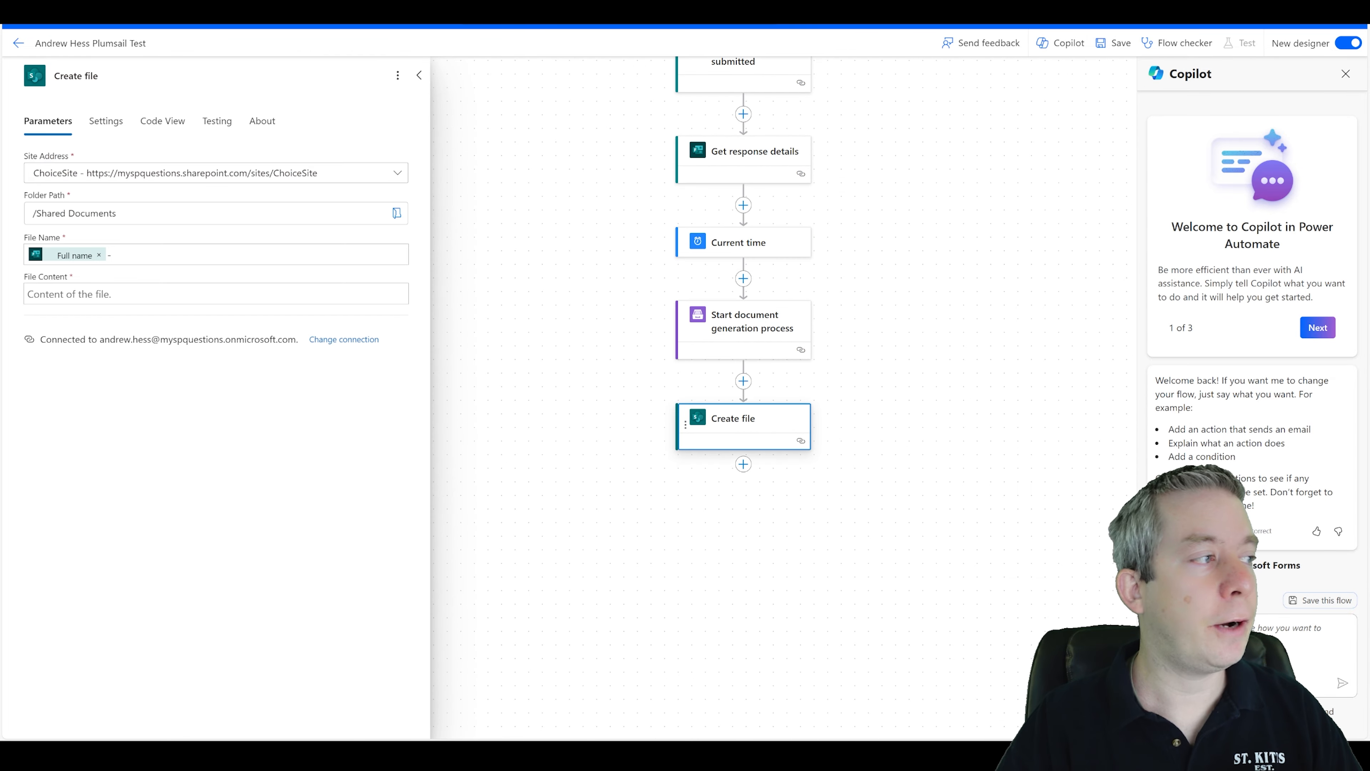
{"action": "left_click", "coordinate": [111, 254]}
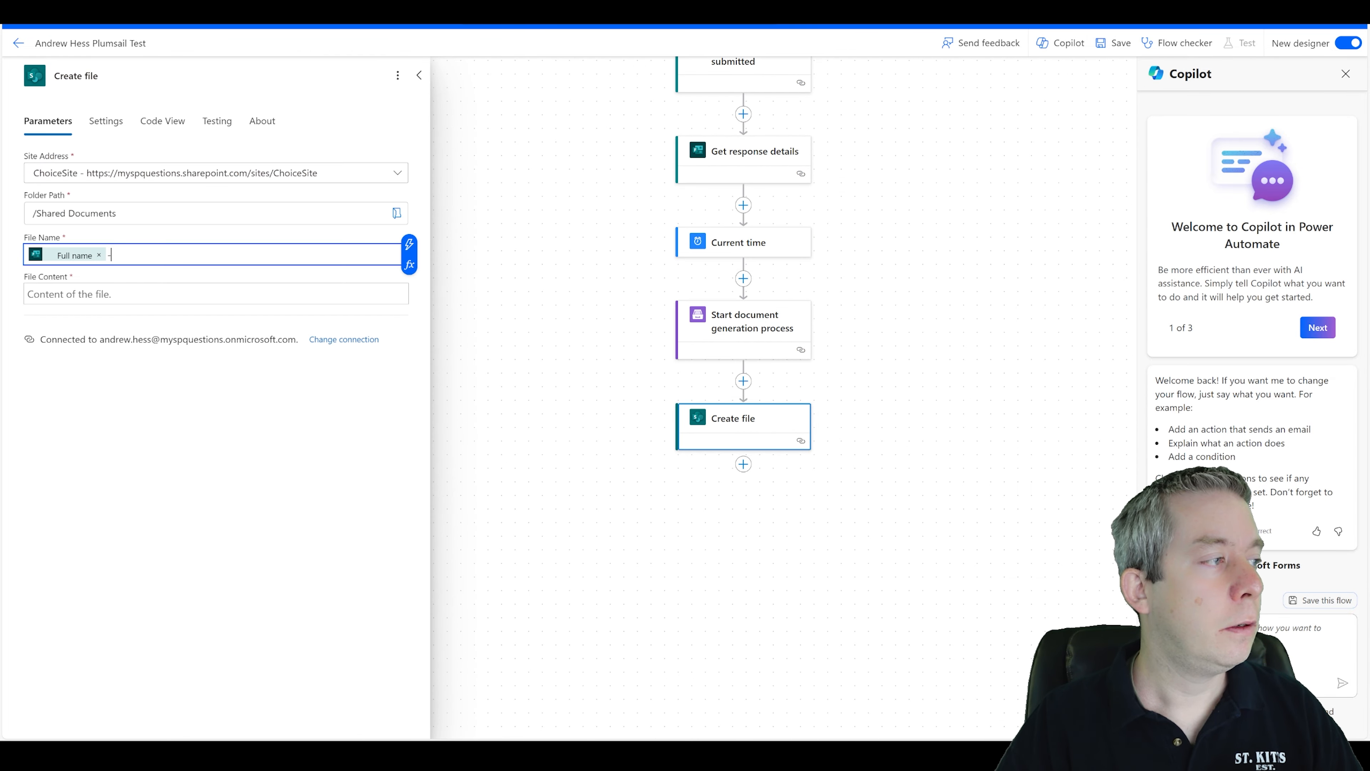
{"action": "left_click", "coordinate": [410, 248]}
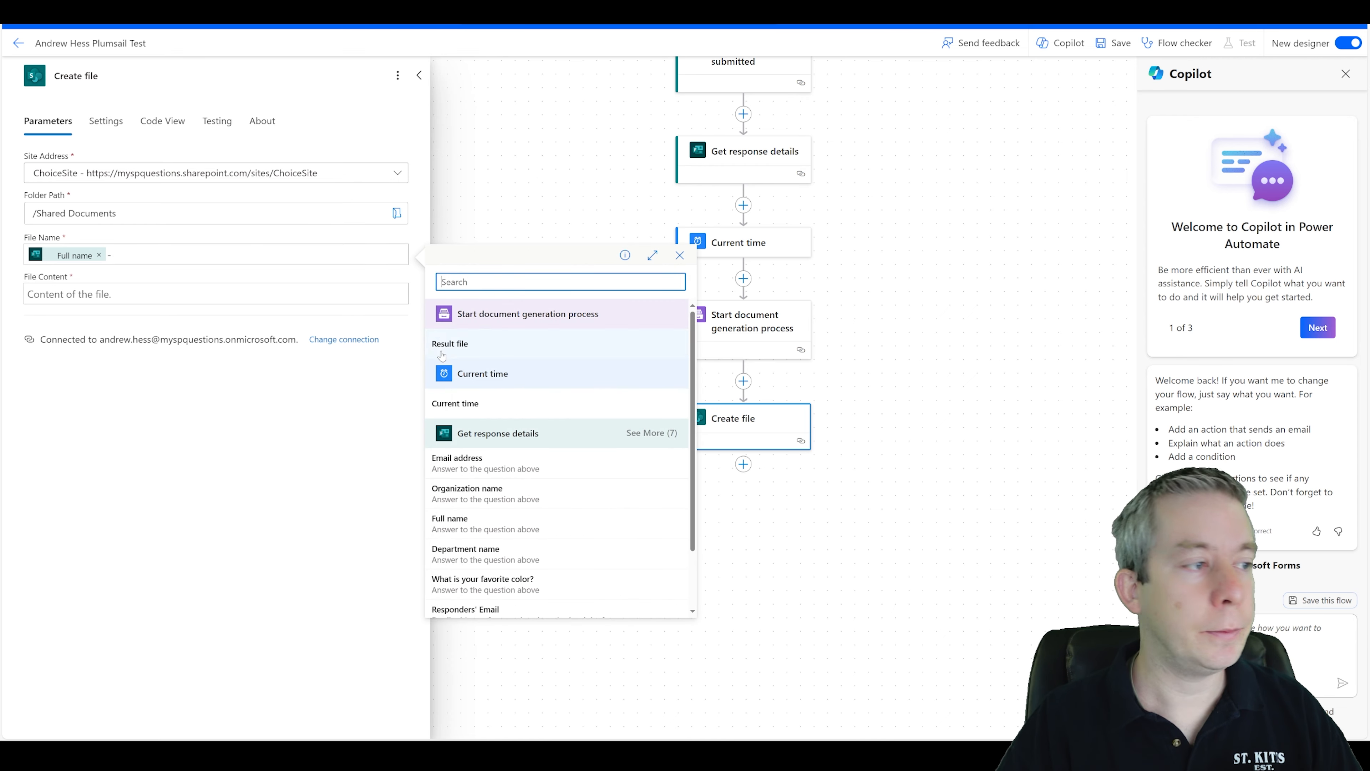
{"action": "left_click", "coordinate": [468, 400]}
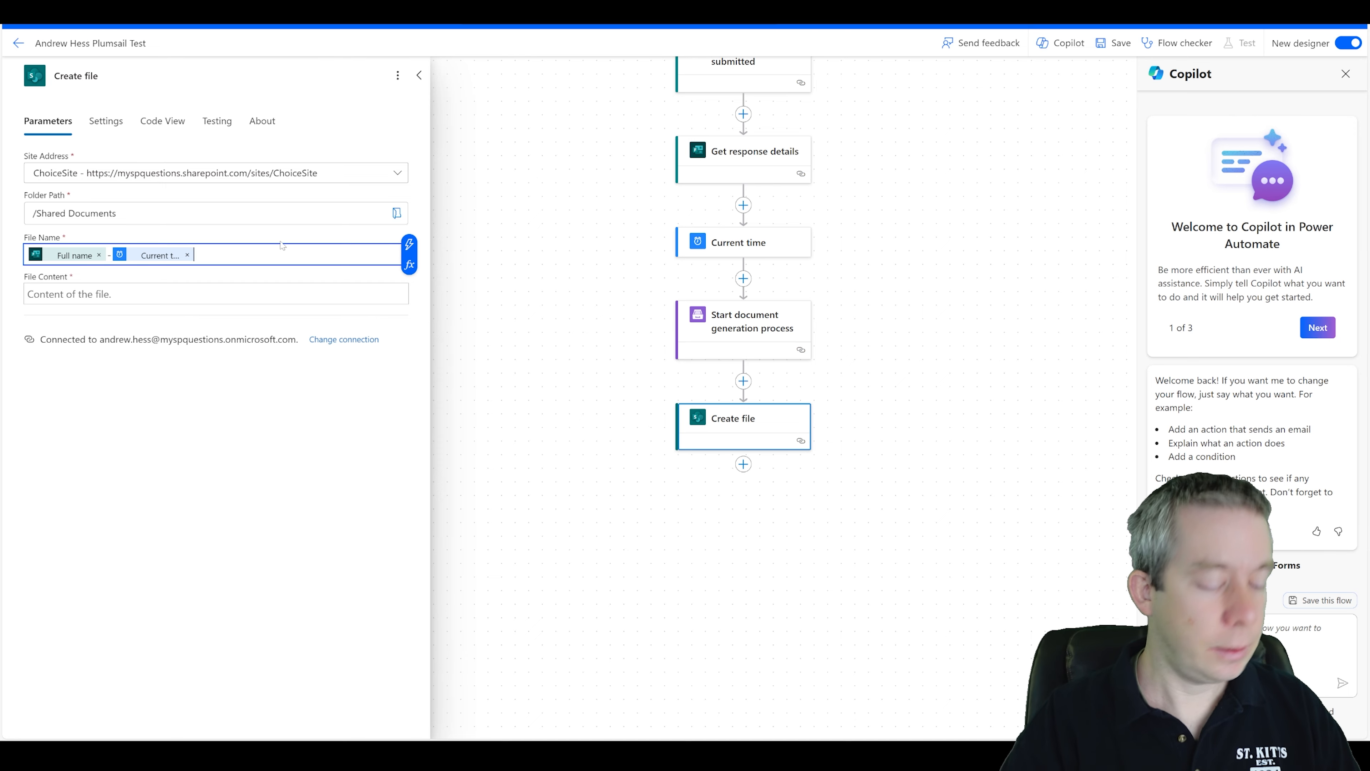
{"action": "type", "text": ".docx"}
Set the Create file content to the Result file output and save the flow.
{"action": "left_click", "coordinate": [216, 293]}
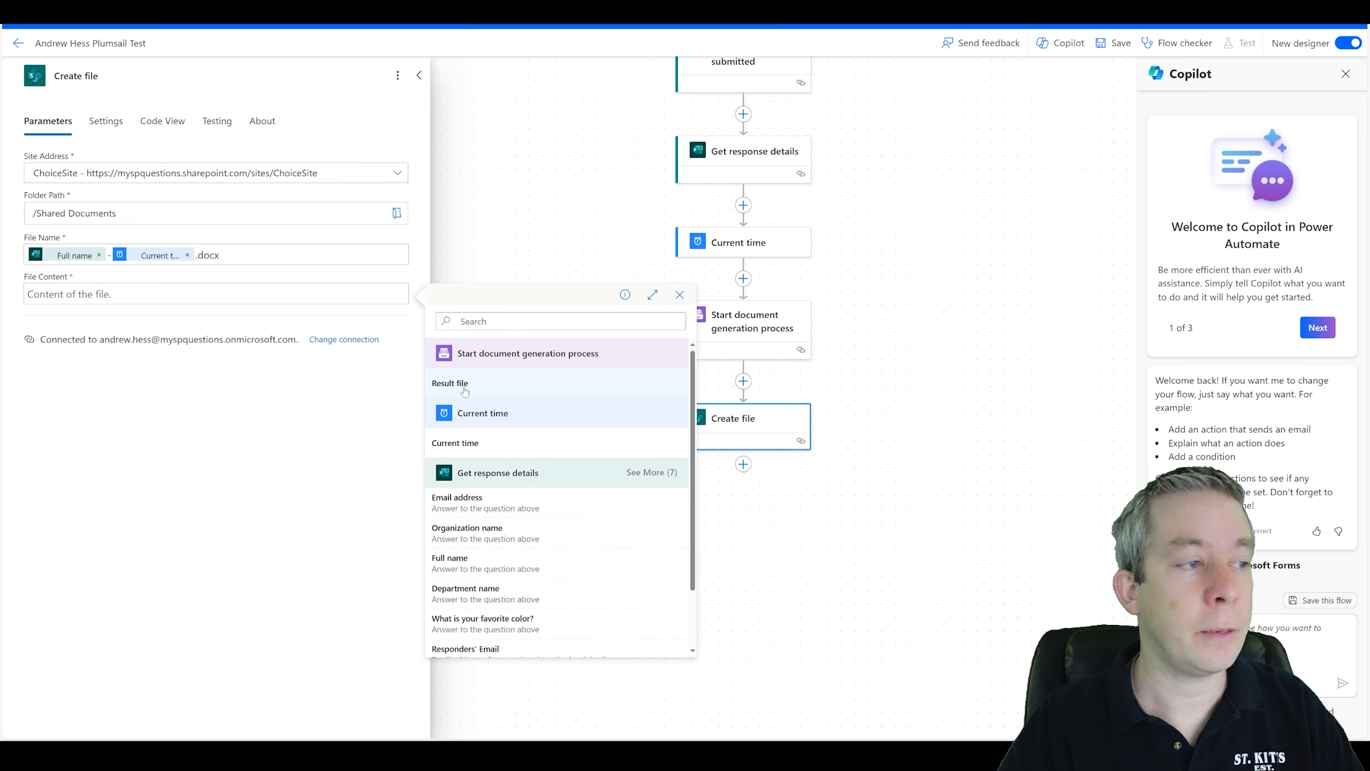
{"action": "left_click", "coordinate": [464, 388]}
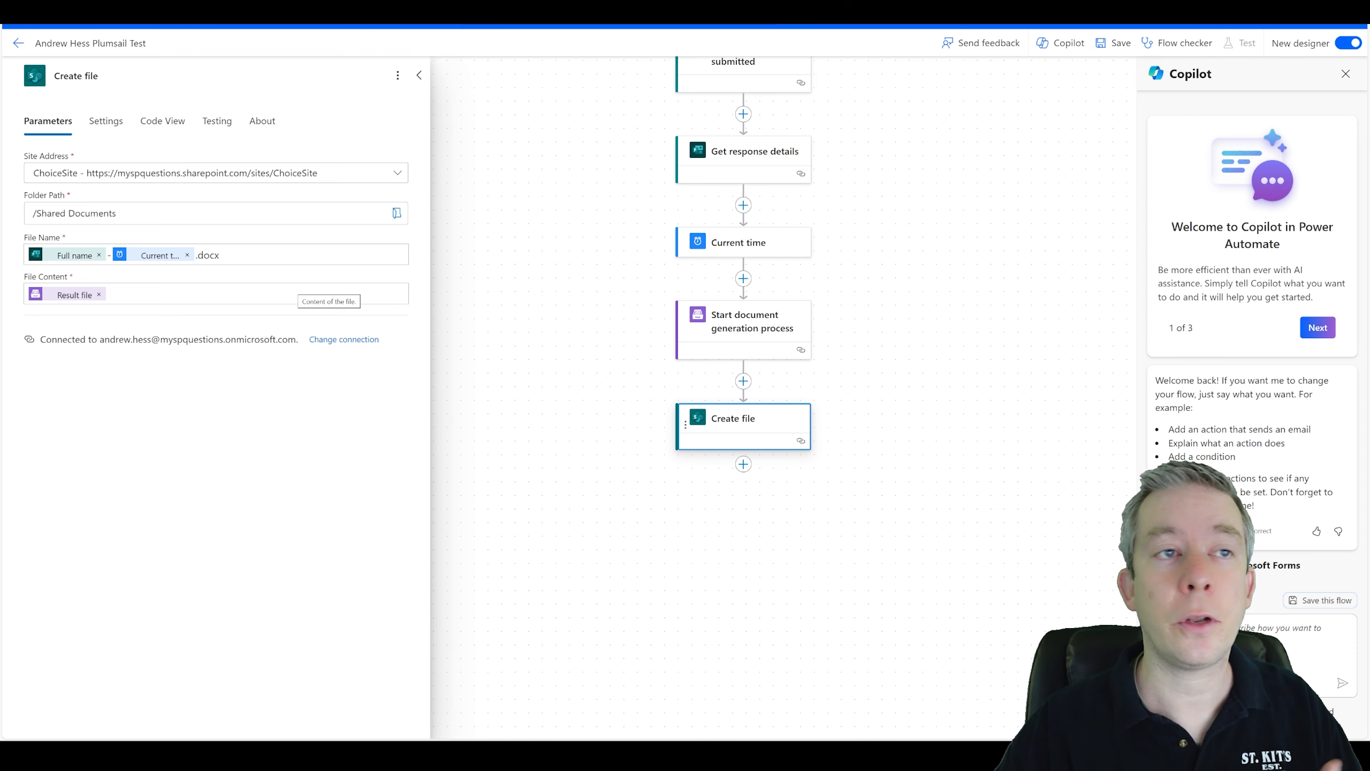
{"action": "left_click", "coordinate": [1113, 43]}
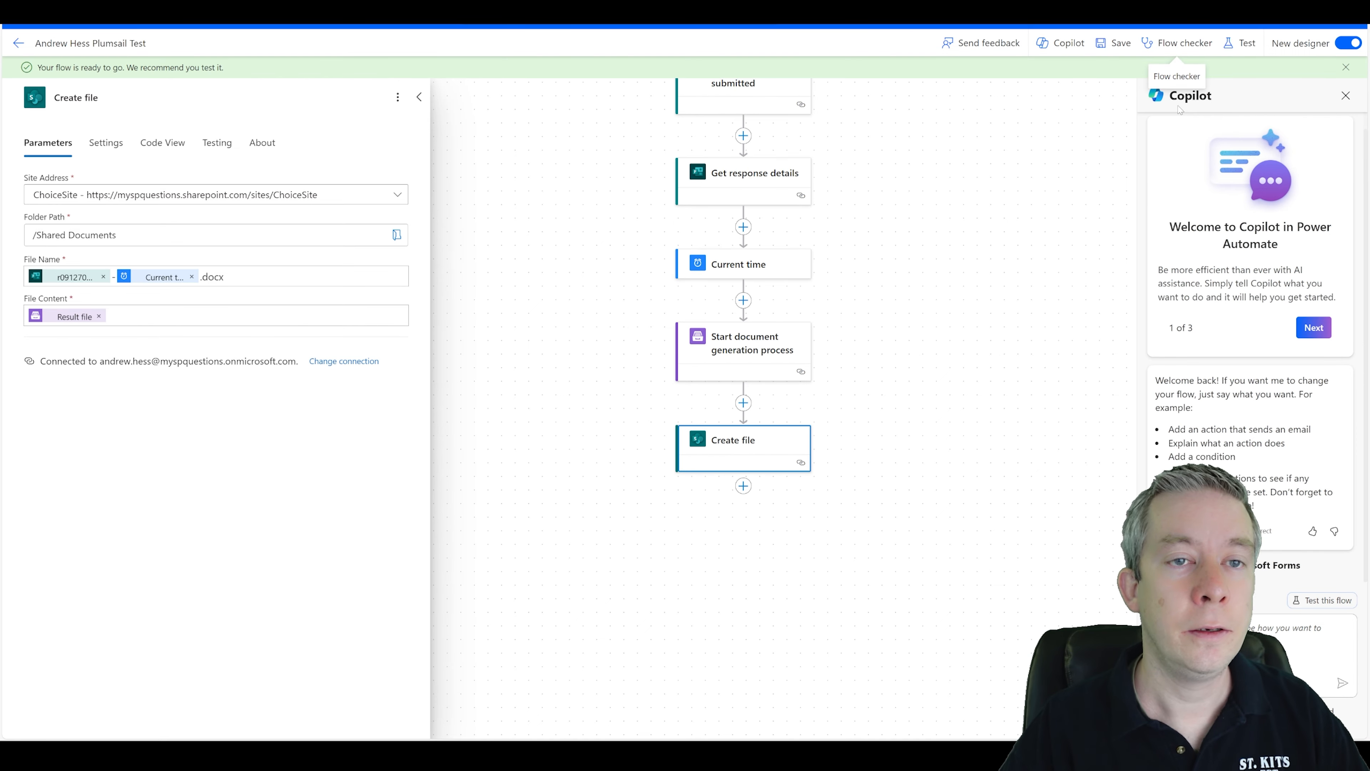
Start a manual test of the flow and switch to the form's browser tab.
{"action": "left_click", "coordinate": [1240, 43]}
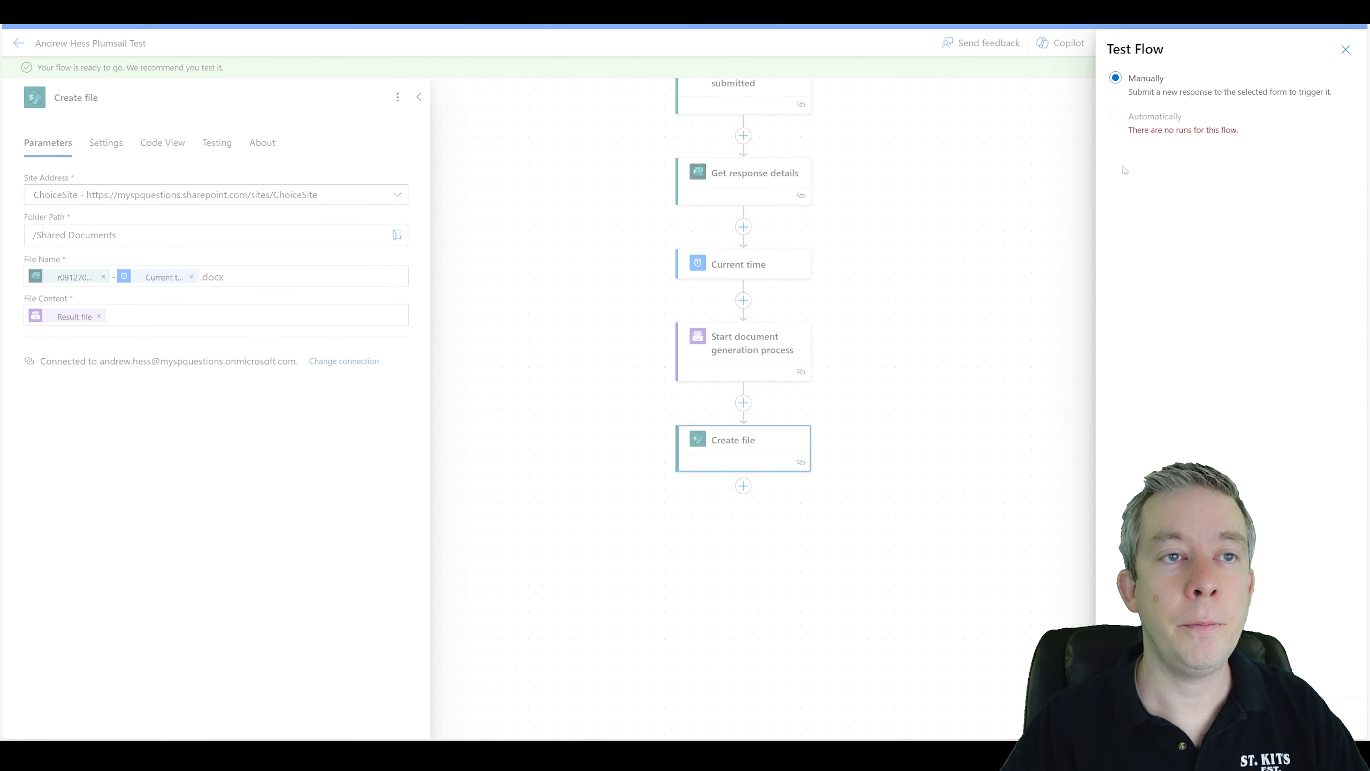
{"action": "left_click", "coordinate": [1136, 719]}
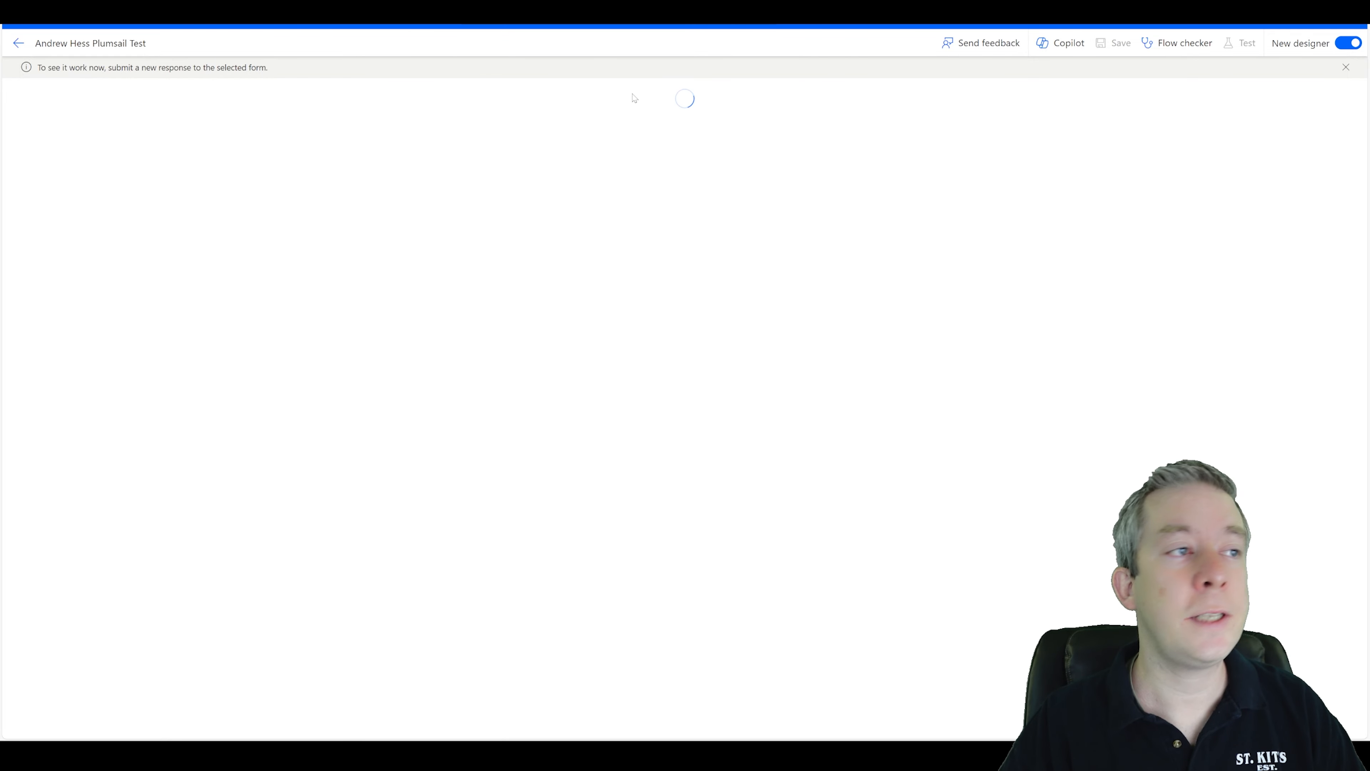
{"action": "key", "text": "ctrl+Tab"}
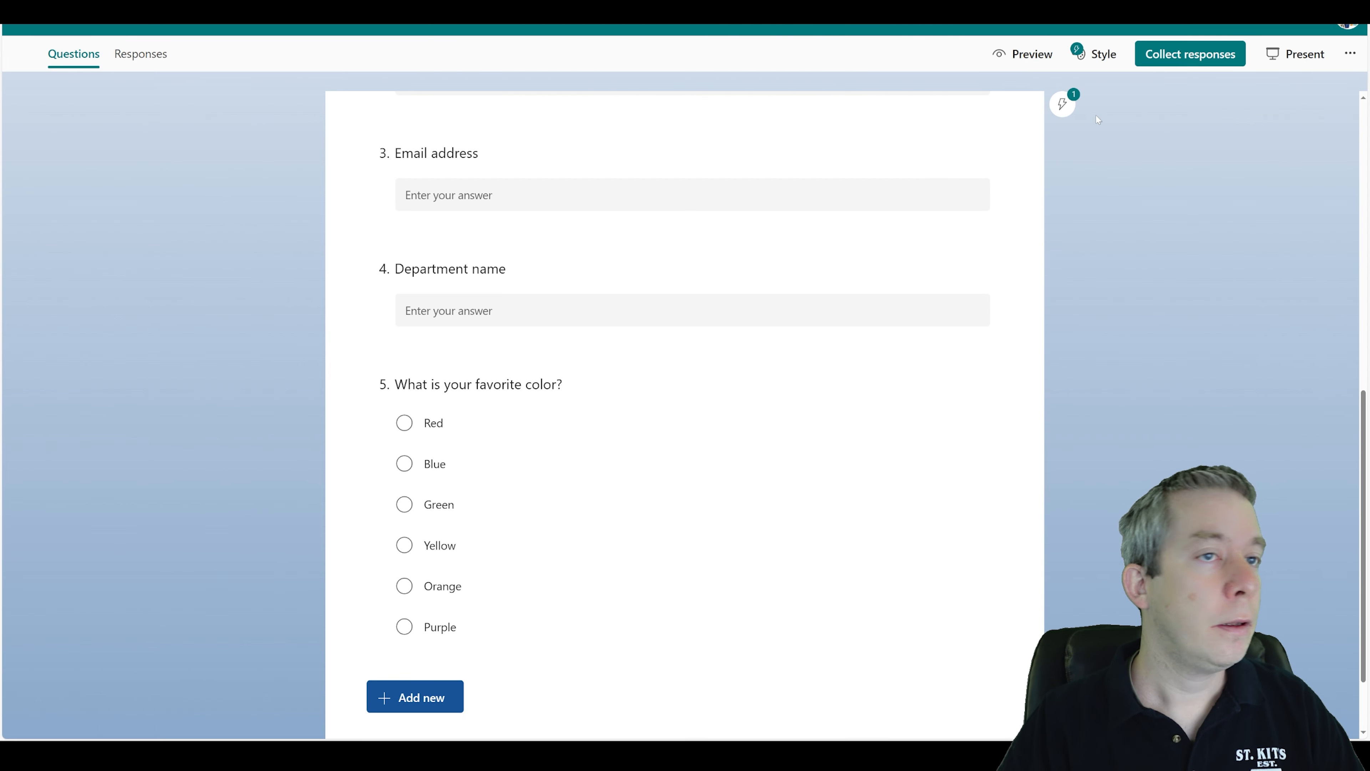
Preview the form, start it, and fill in a full name and Hess IT Solutions as organization name.
{"action": "left_click", "coordinate": [1023, 54]}
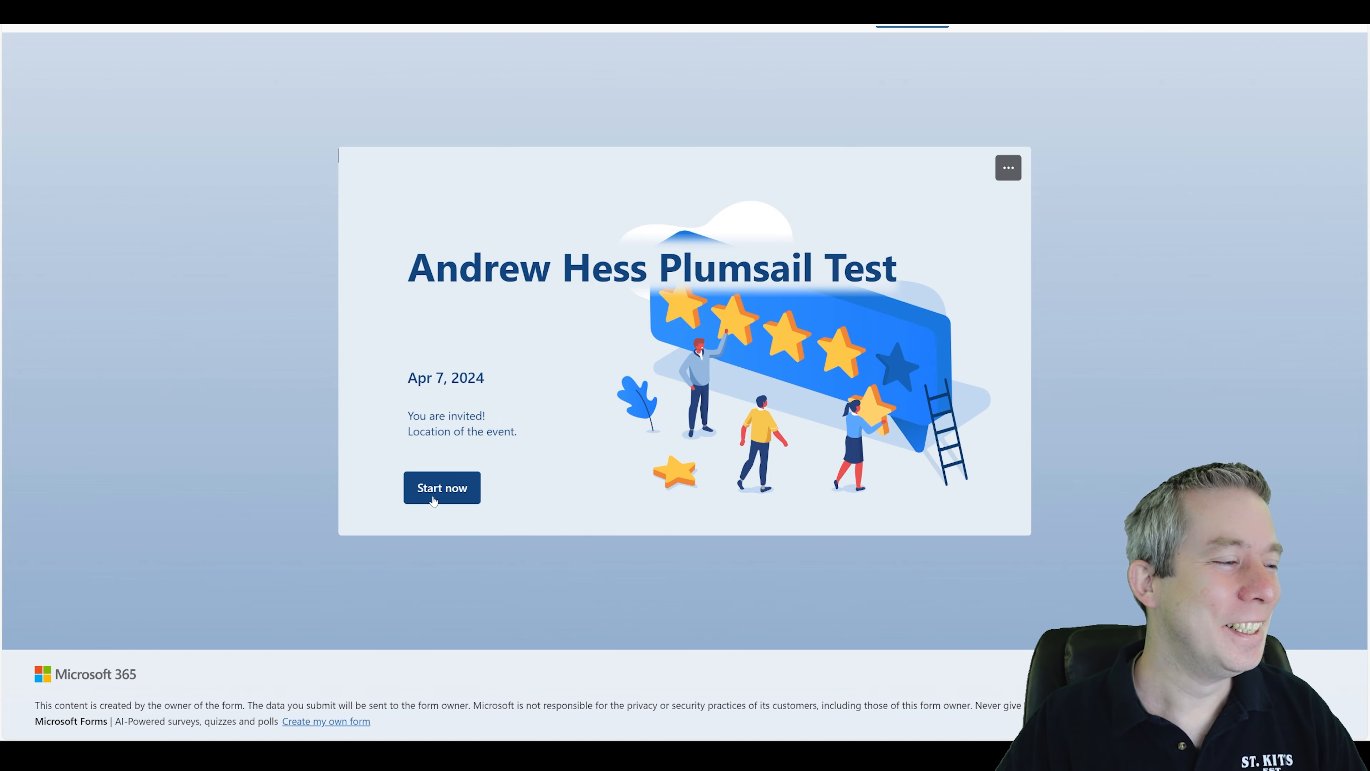
{"action": "left_click", "coordinate": [439, 486]}
{"action": "type", "text": "Andrew Hess"}
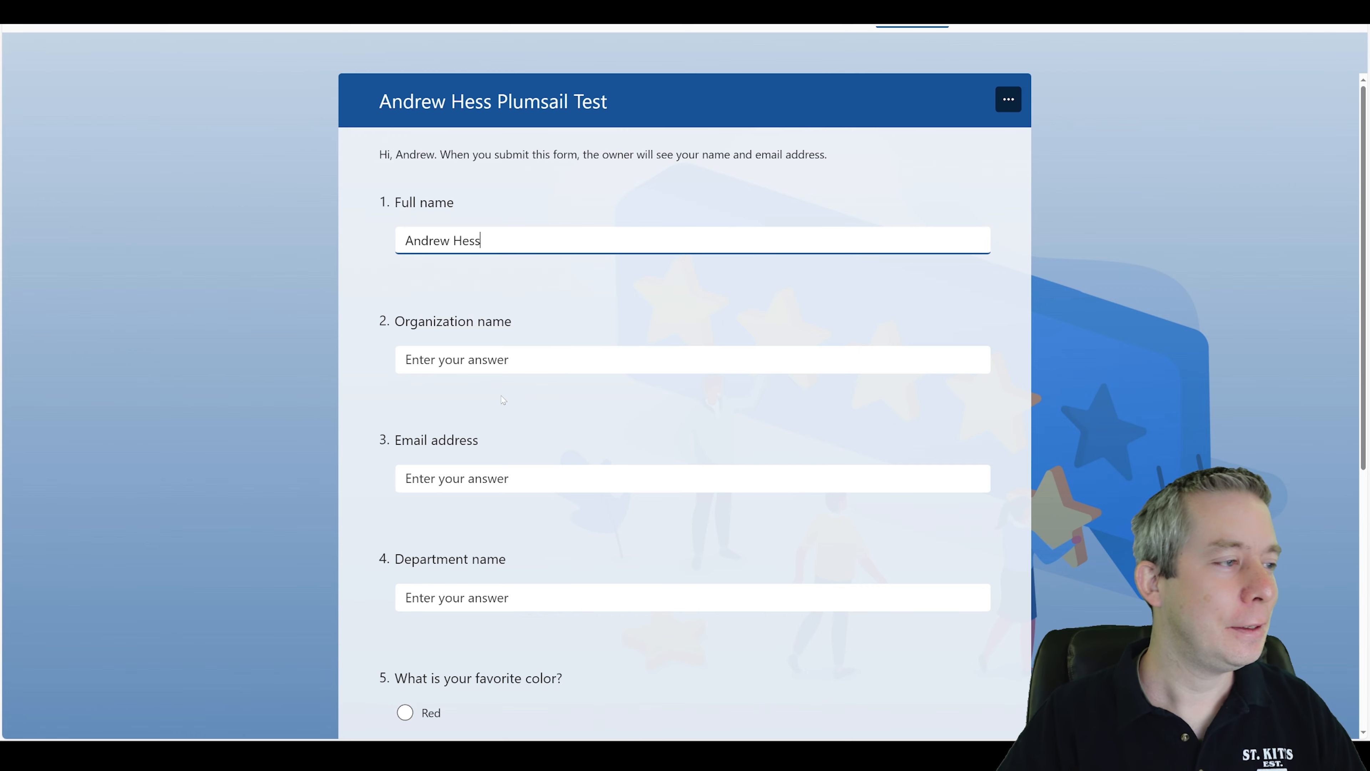
{"action": "key", "text": "Tab"}
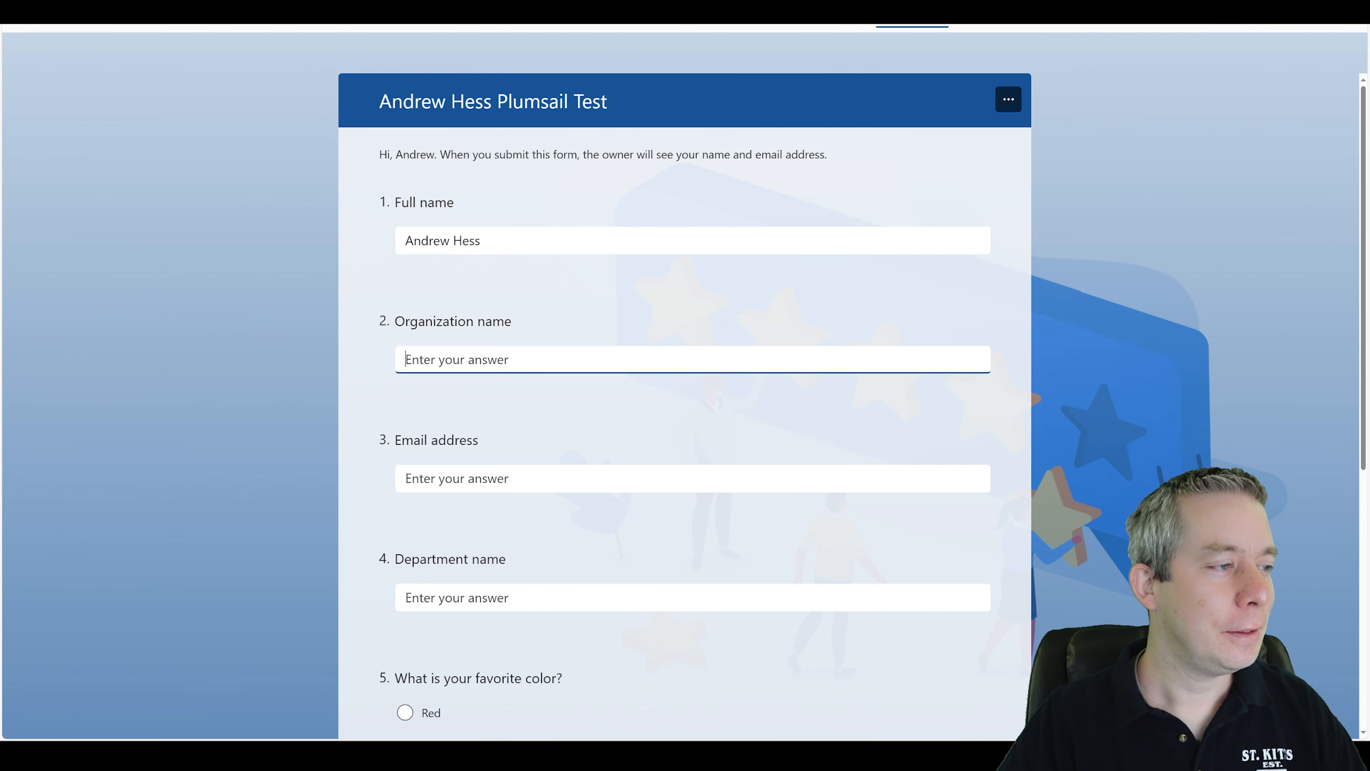
{"action": "type", "text": "Hess "}
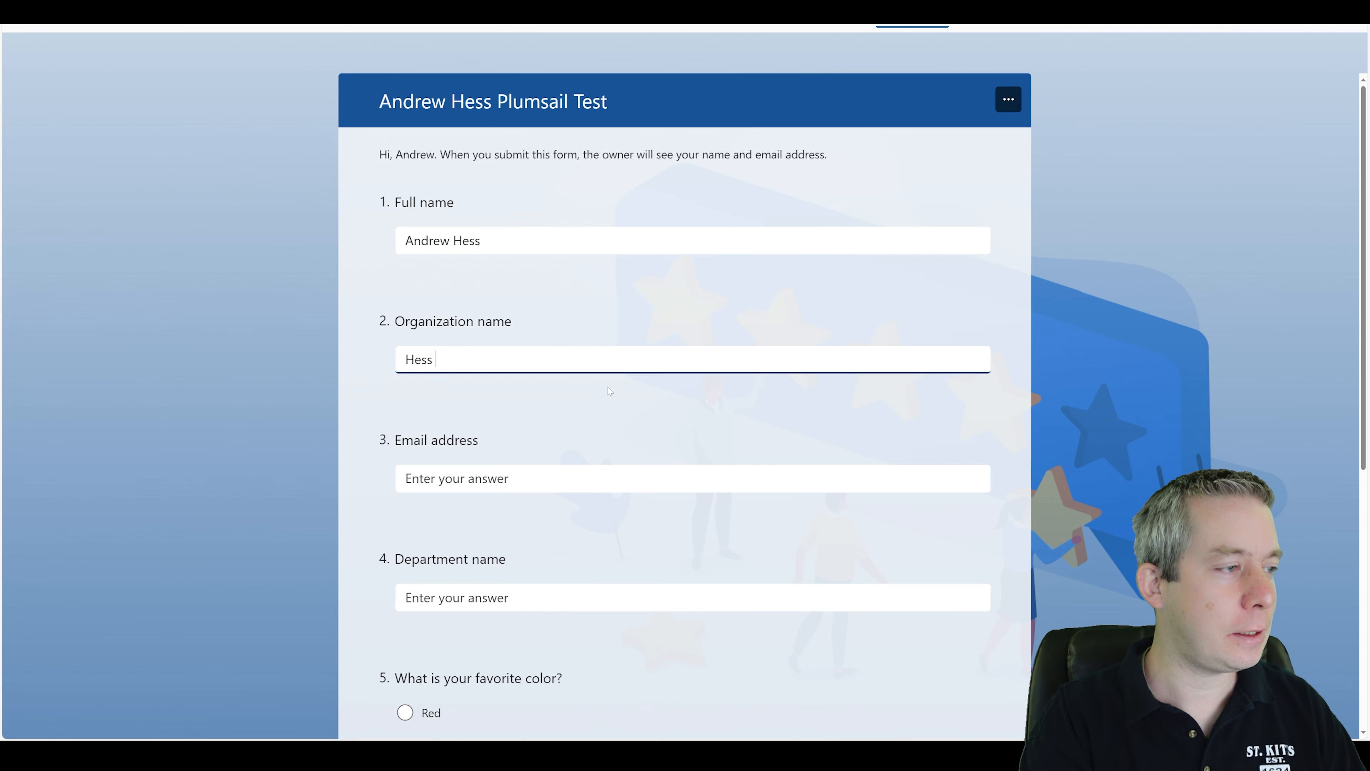
{"action": "type", "text": "IT SOlu"}
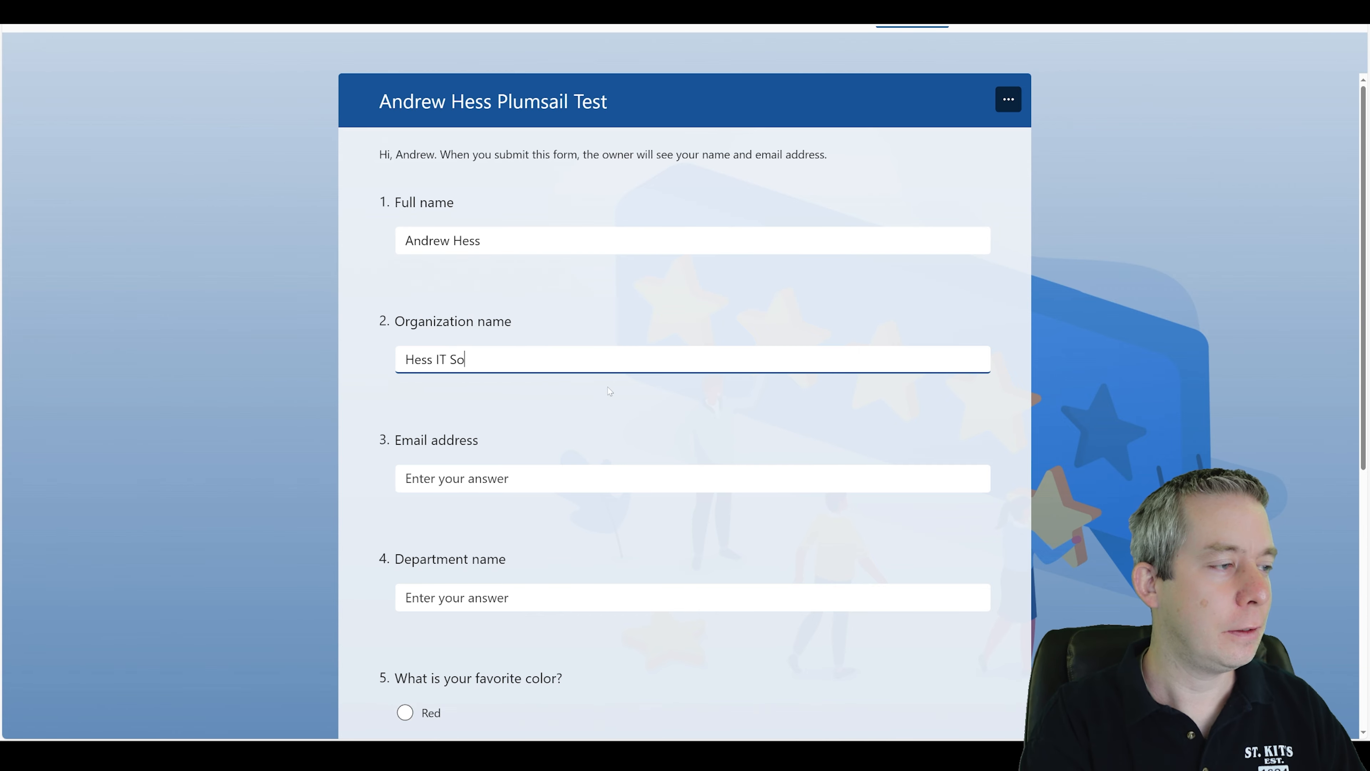
{"action": "type", "text": "lutions"}
{"action": "key", "text": "Tab"}
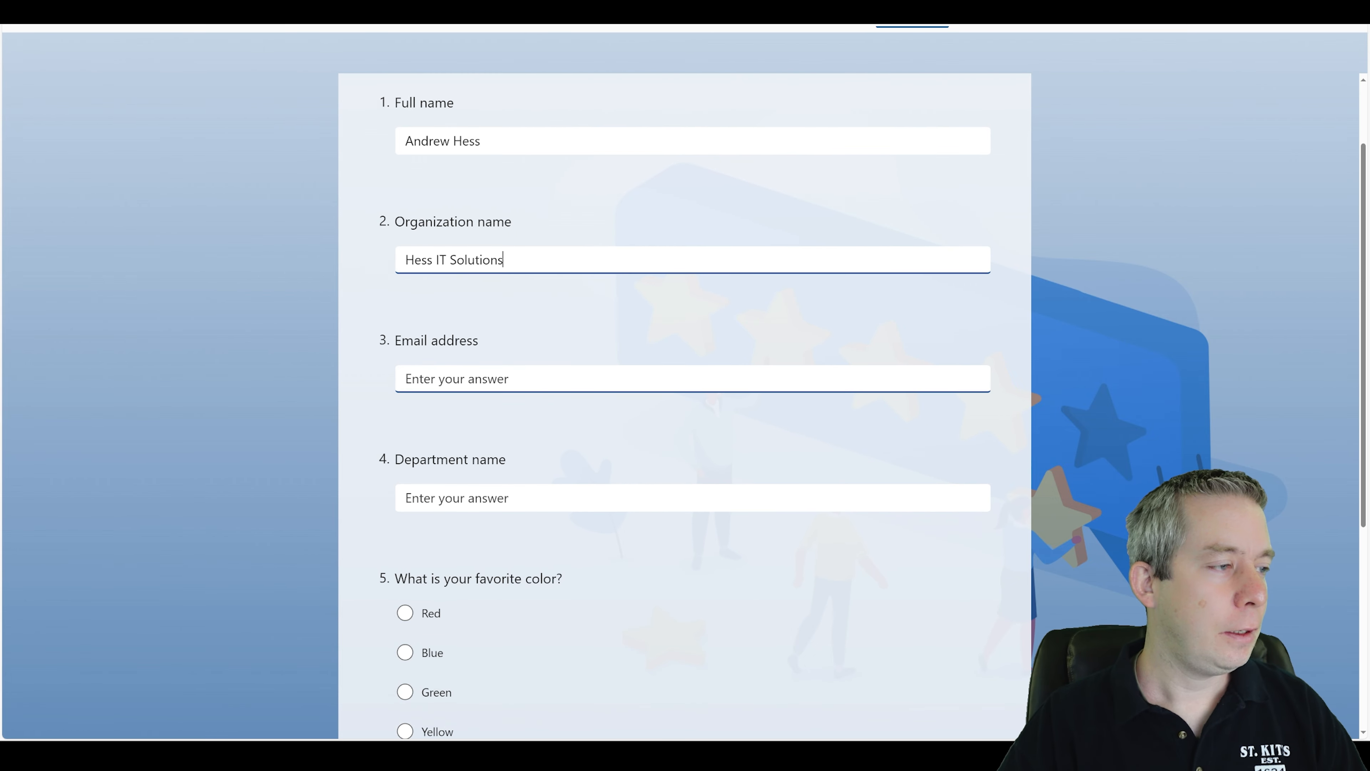
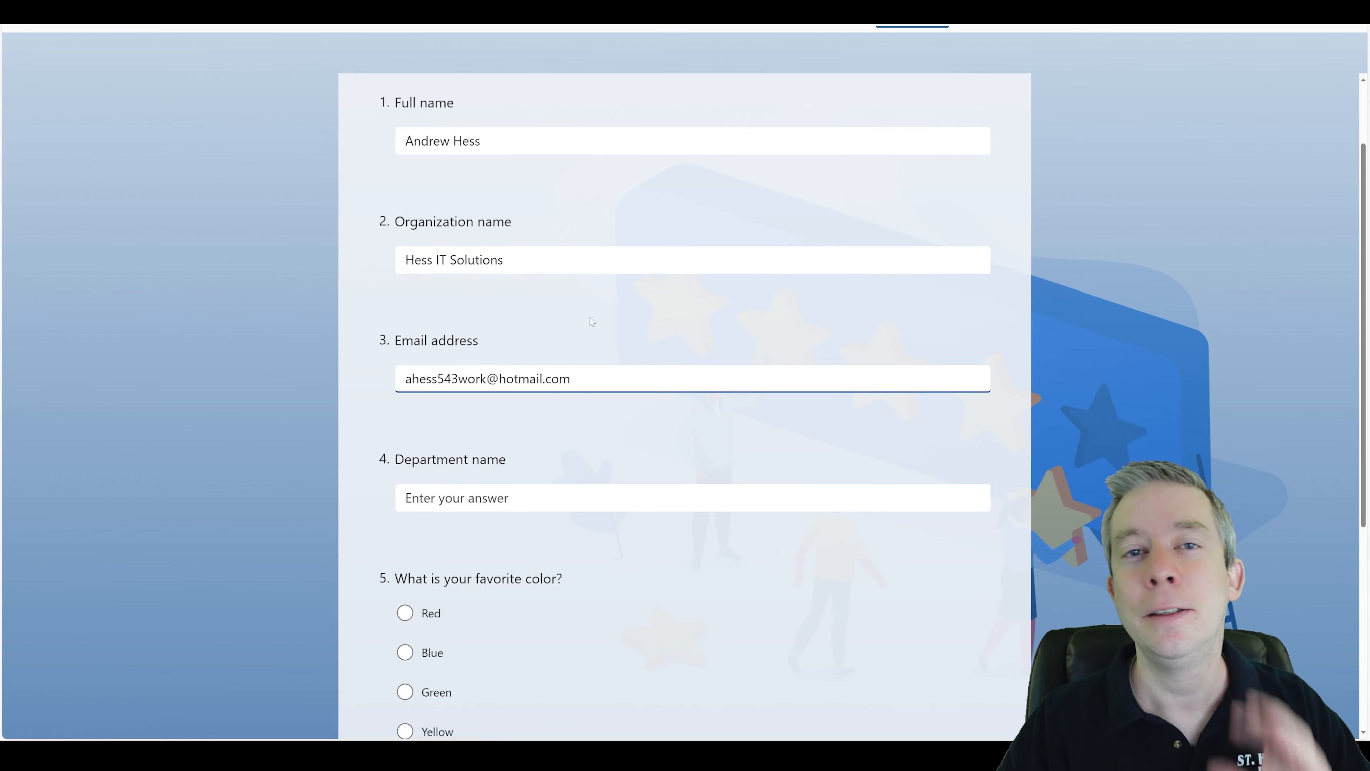
Fill in an email address and enter Hess Department as the department name.
{"action": "scroll", "coordinate": [556, 439], "scroll_direction": "down", "scroll_amount": 3}
{"action": "left_click", "coordinate": [498, 309]}
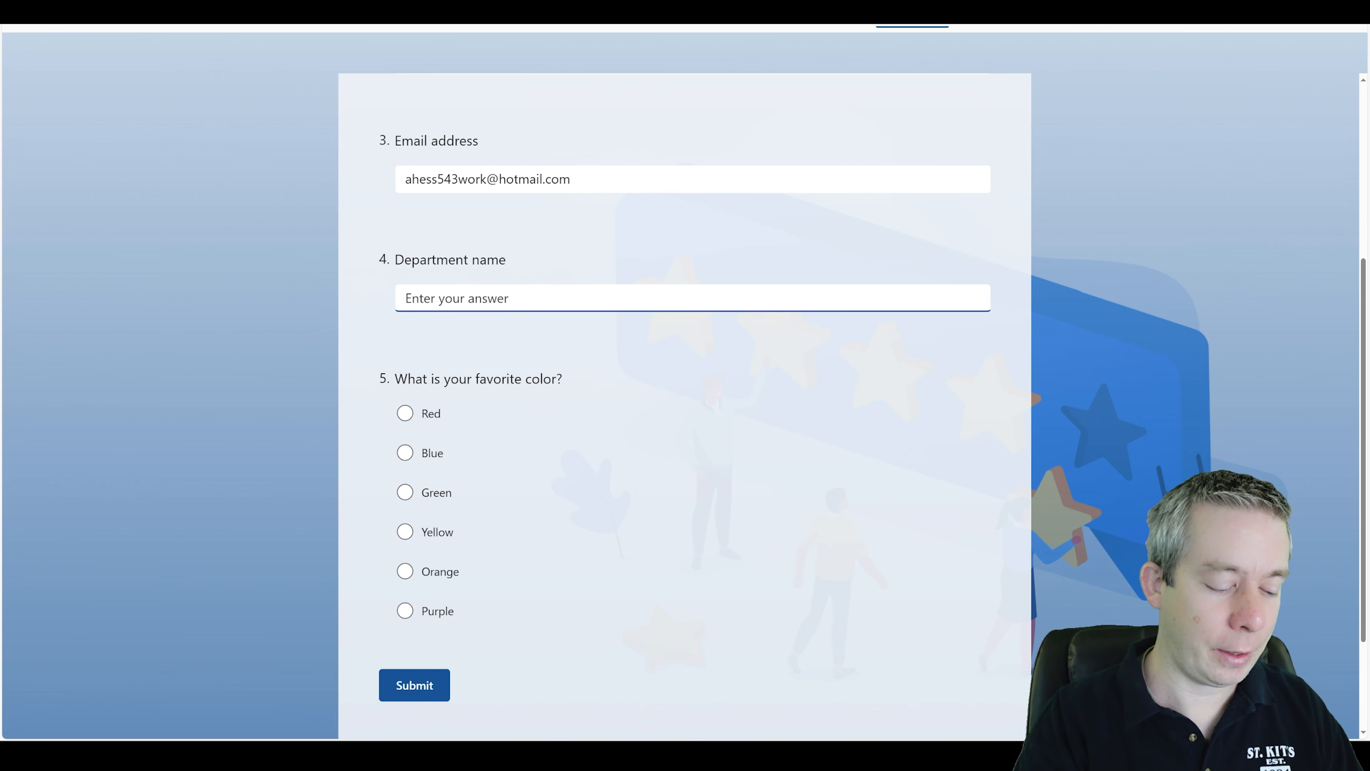
{"action": "type", "text": "Hess Departme"}
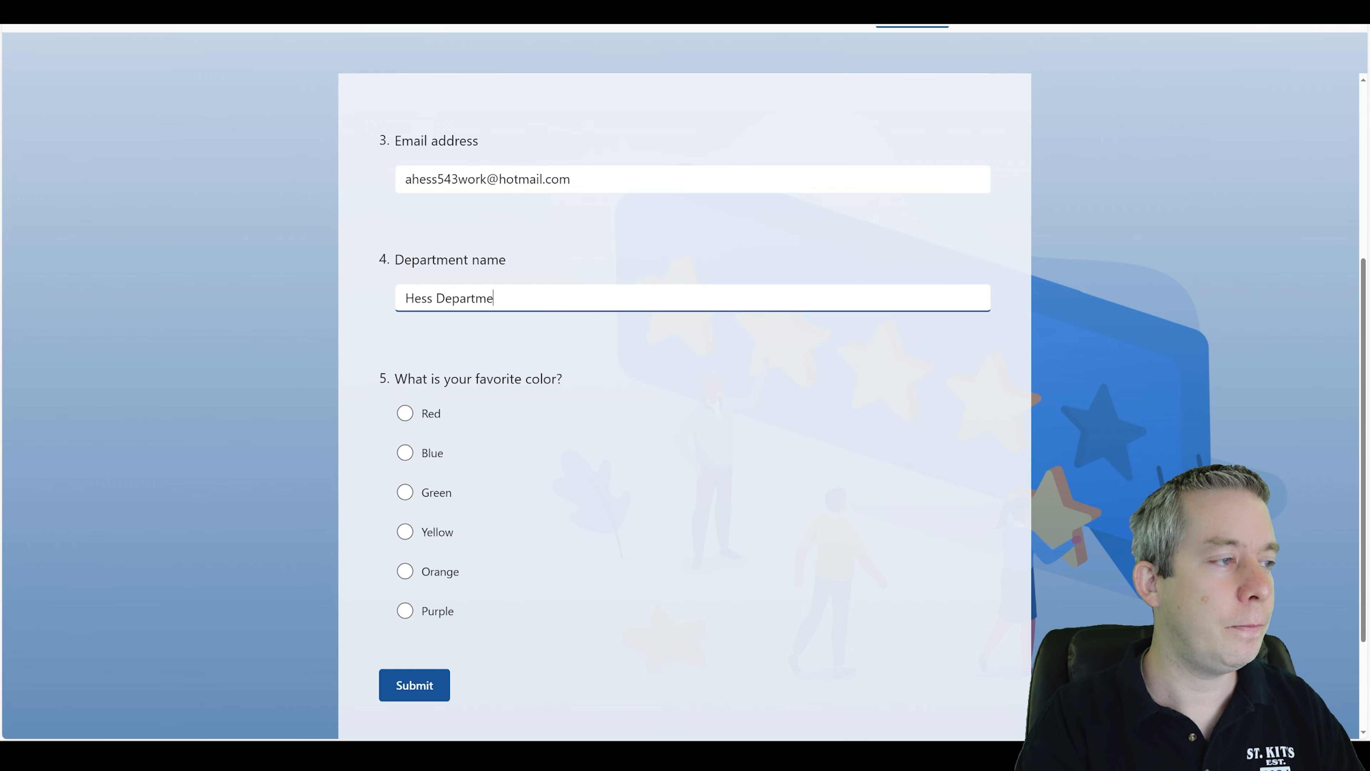
{"action": "type", "text": "nt"}
Choose Yellow as the favorite color and submit the response.
{"action": "left_click", "coordinate": [476, 452]}
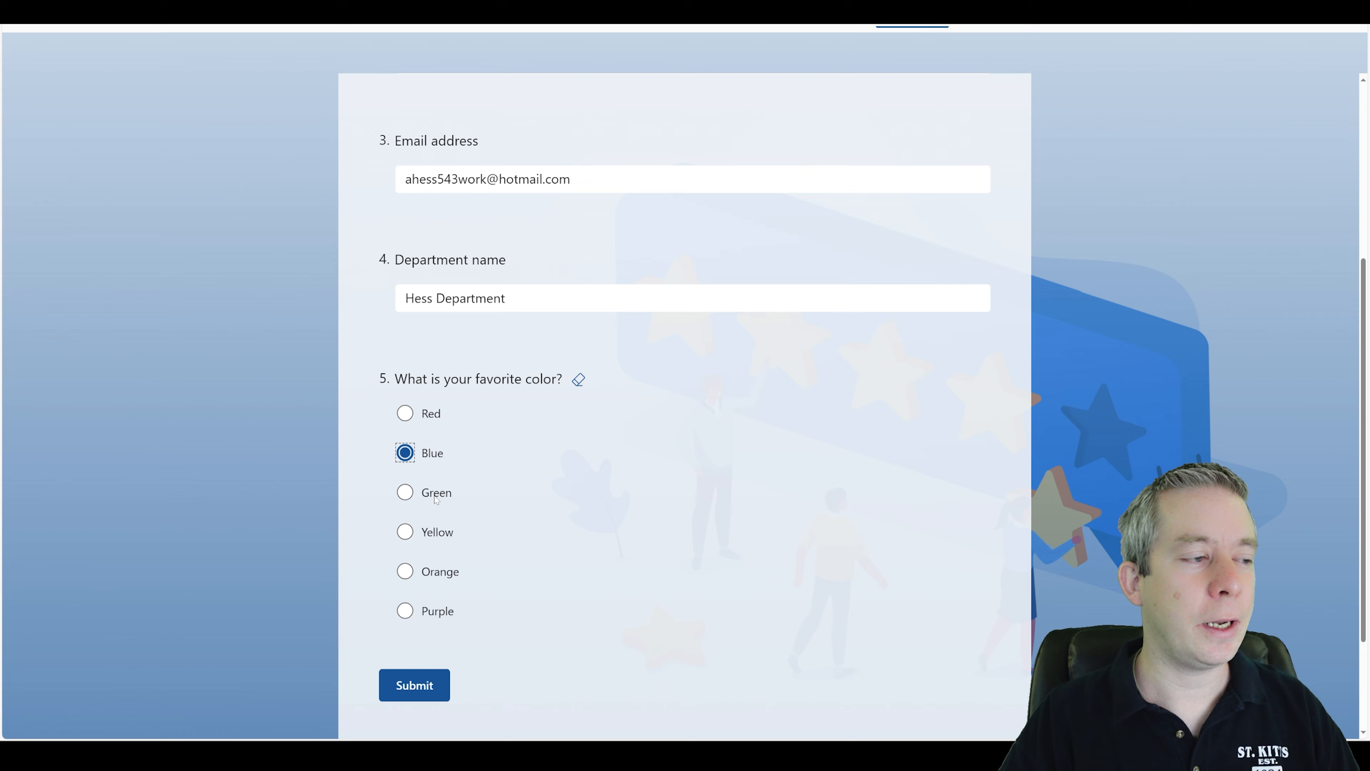
{"action": "left_click", "coordinate": [406, 532]}
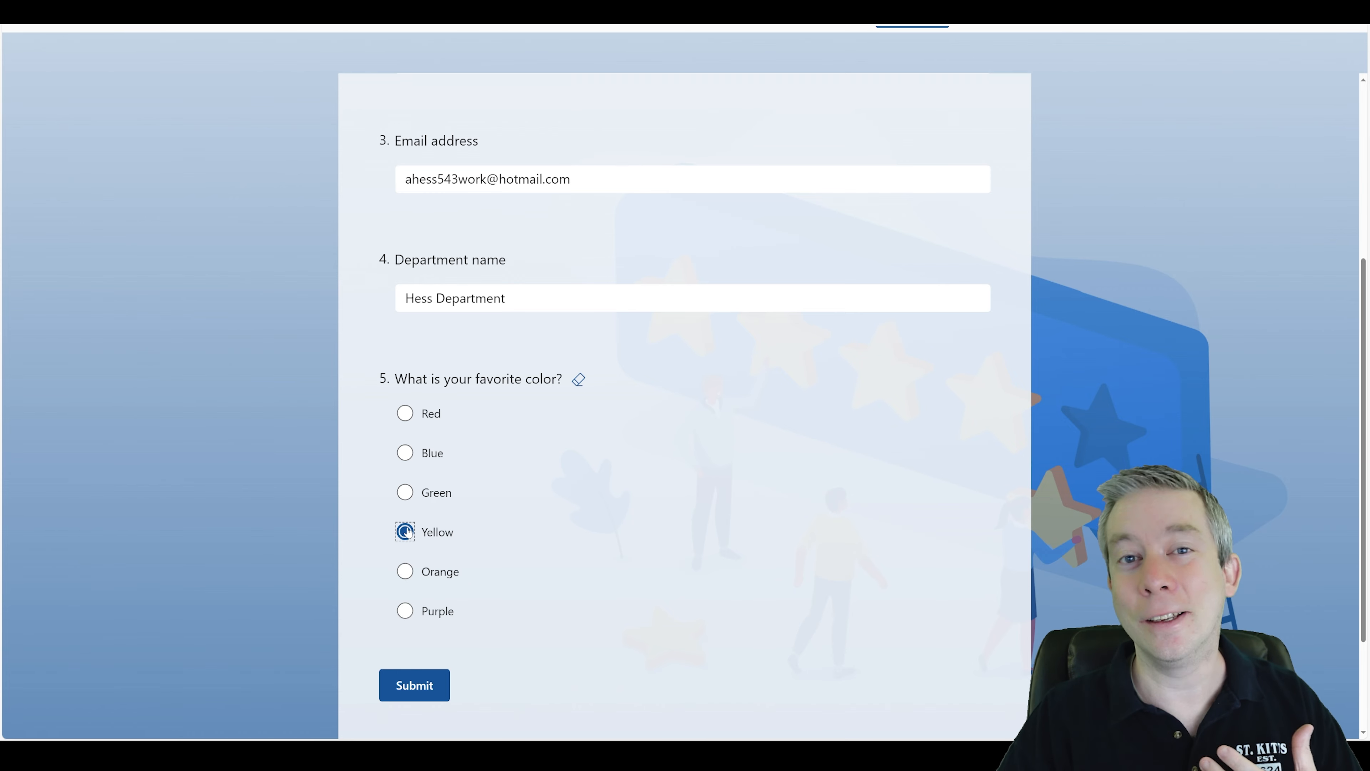
{"action": "left_click", "coordinate": [417, 689]}
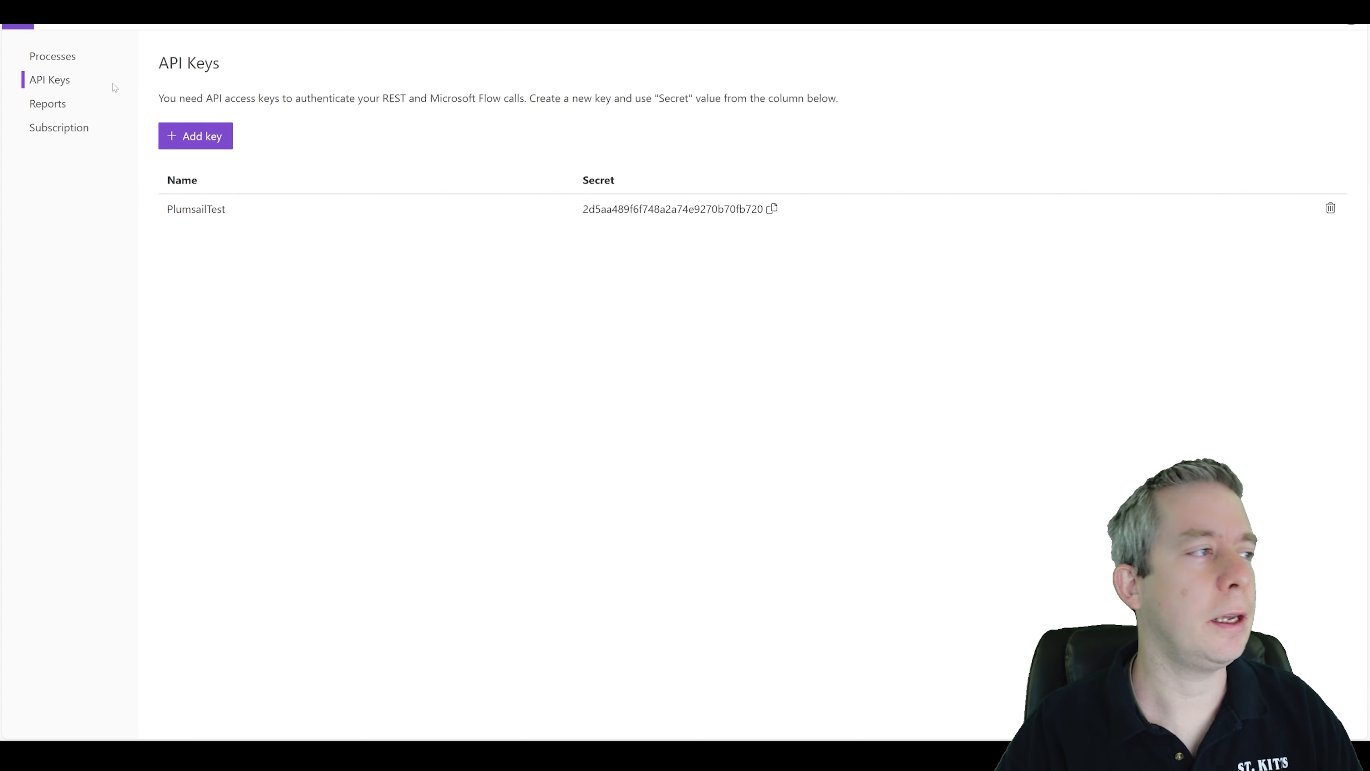
In Plumsail Documents, add a new Production API key named AndrewProduction.
{"action": "left_click", "coordinate": [190, 135]}
{"action": "left_click", "coordinate": [232, 160]}
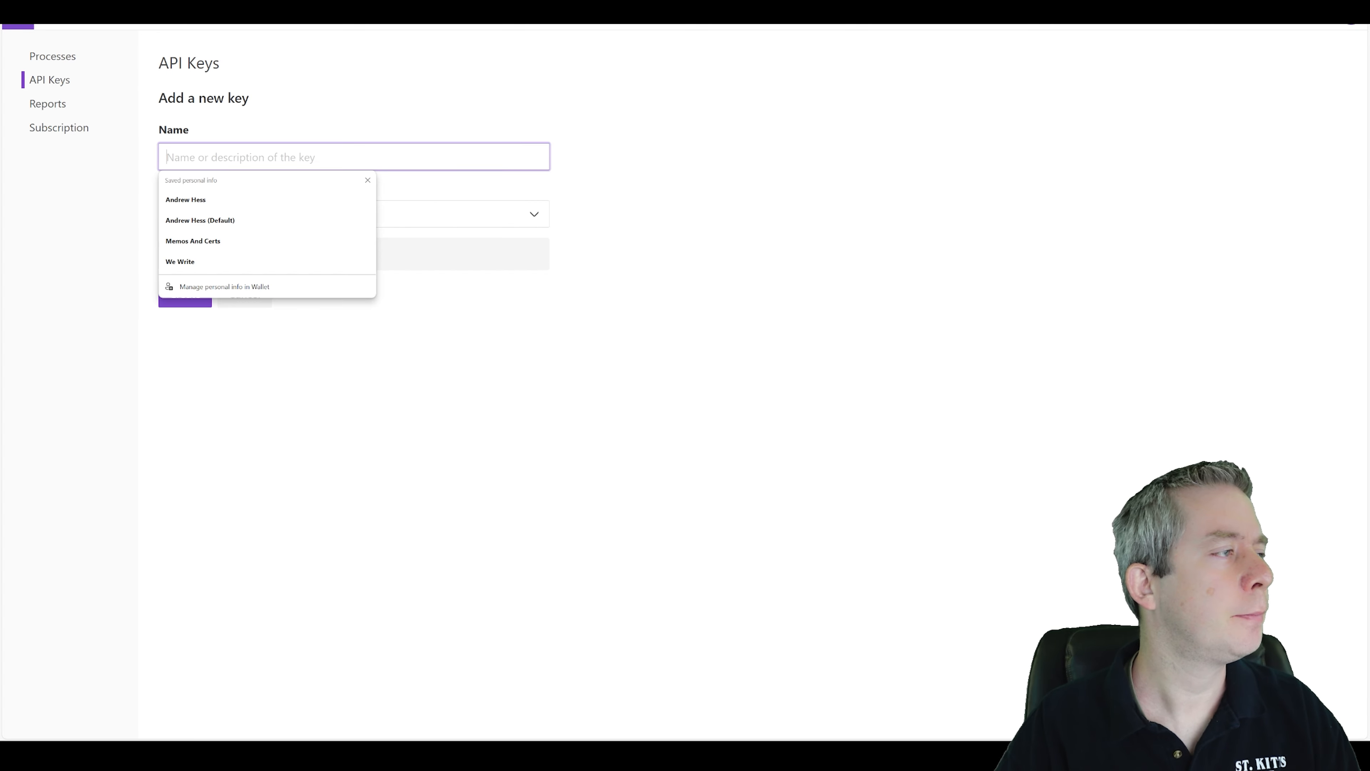
{"action": "type", "text": "AndrewProduction"}
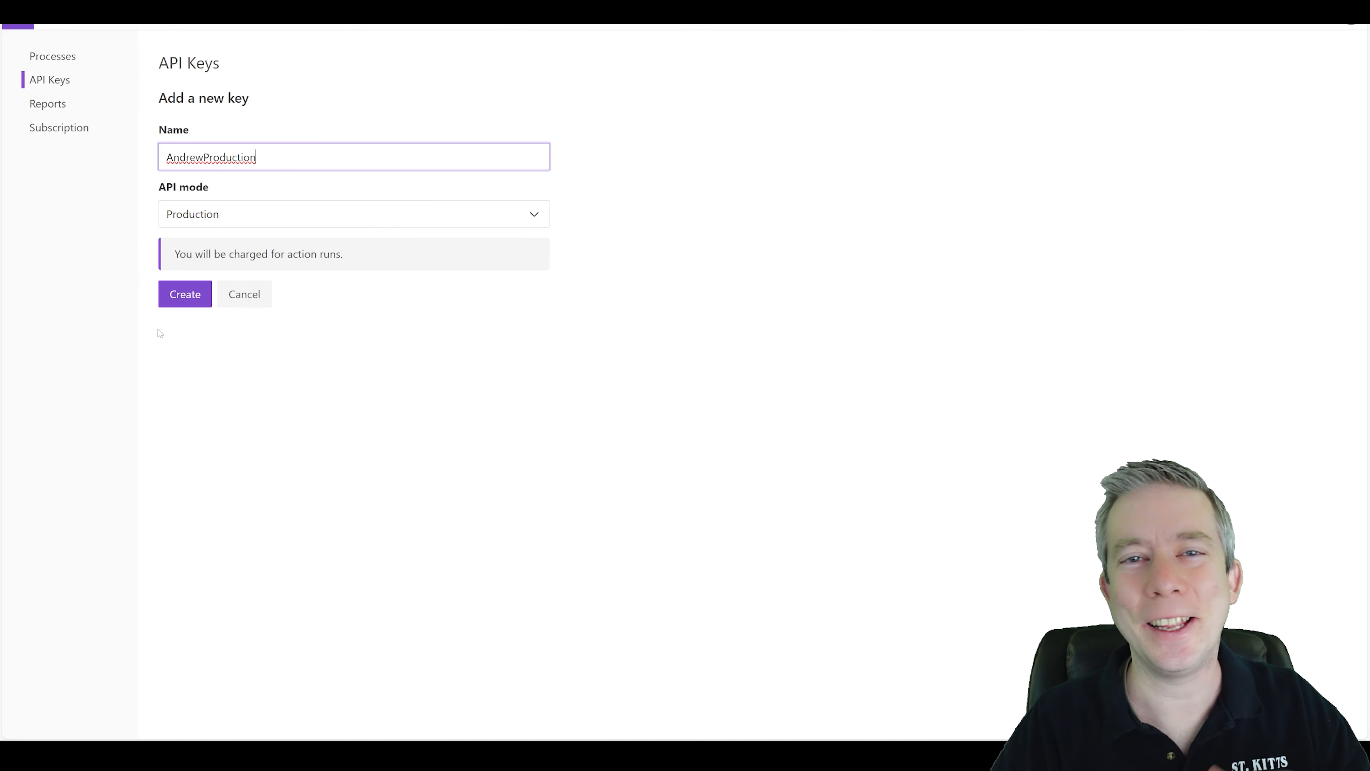
{"action": "left_click", "coordinate": [184, 302]}
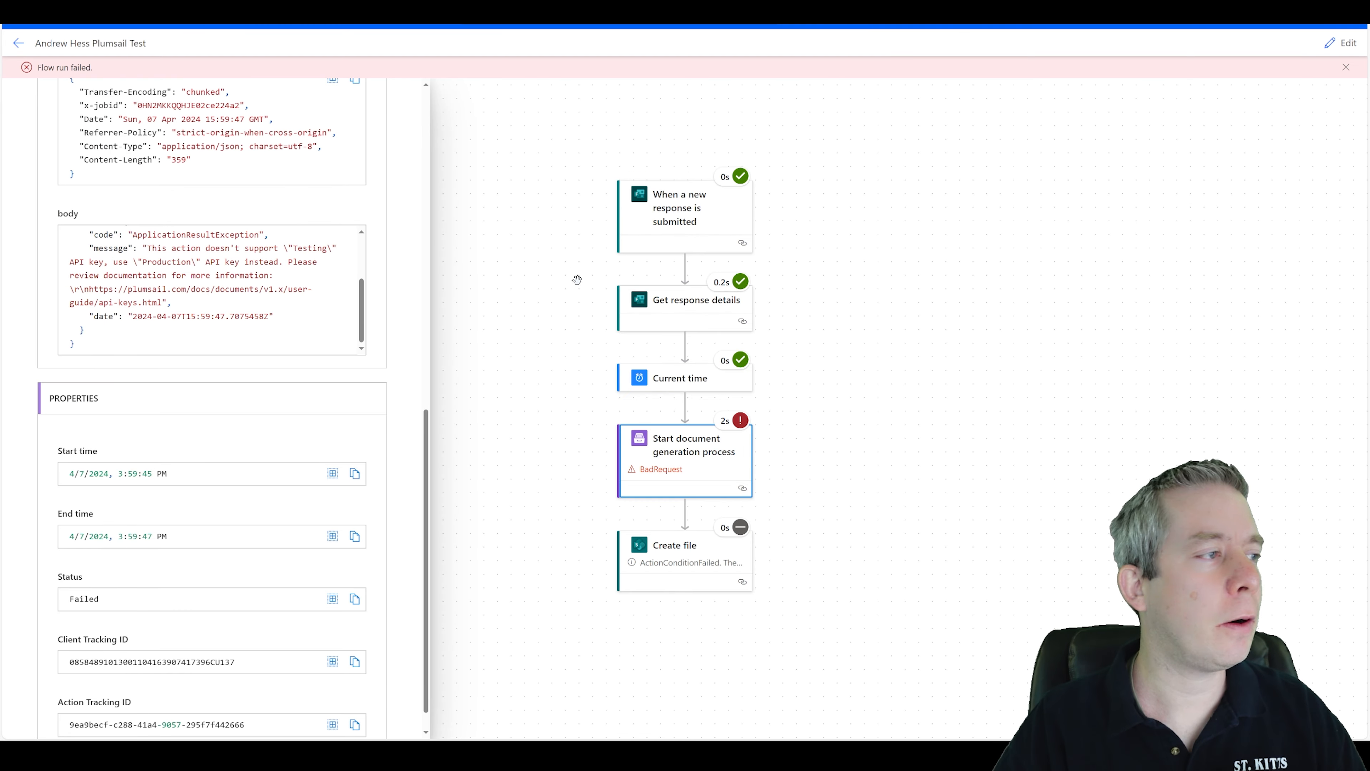
Inspect the failed document generation step in the flow run, then open the flow for editing.
{"action": "left_click", "coordinate": [535, 322]}
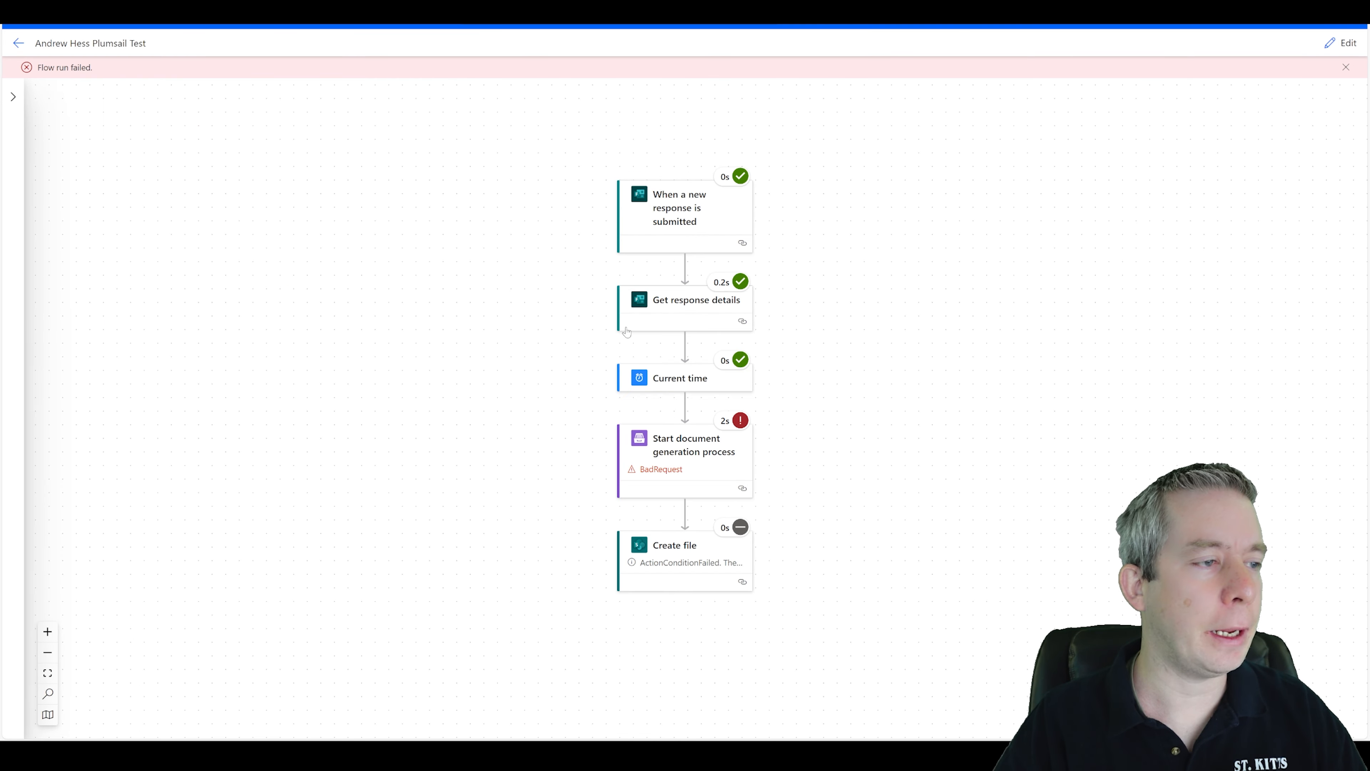
{"action": "left_click", "coordinate": [667, 458]}
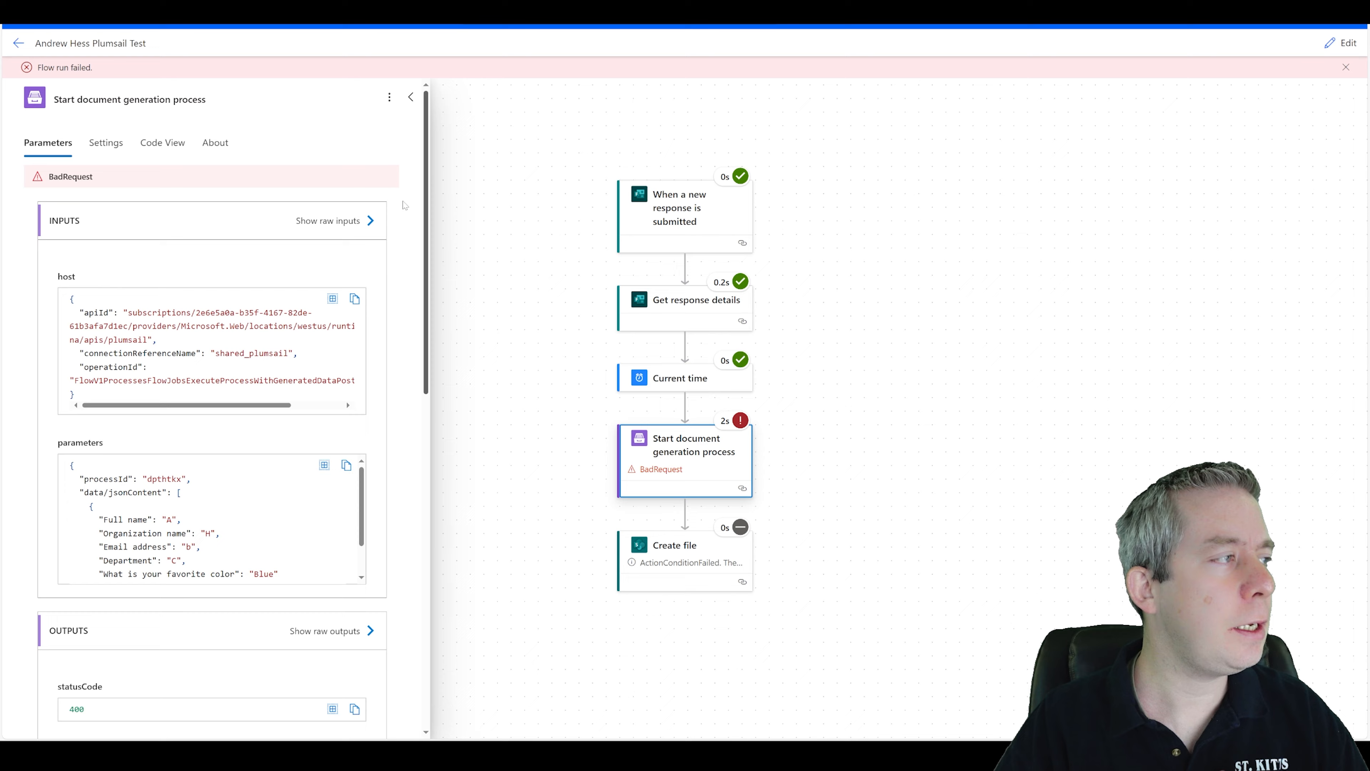
{"action": "left_click", "coordinate": [1339, 42]}
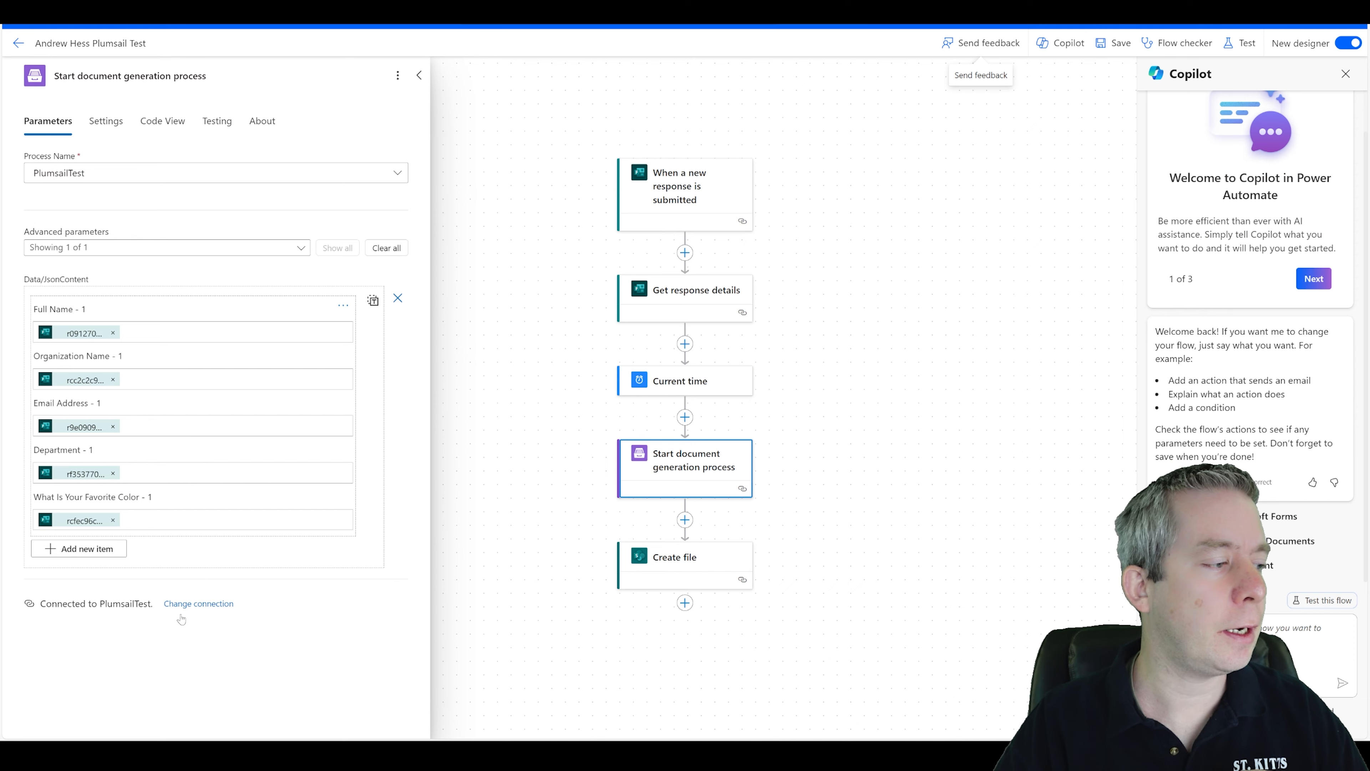
Start a new connection for the document generation step and name it AndrewProduction.
{"action": "left_click", "coordinate": [186, 604]}
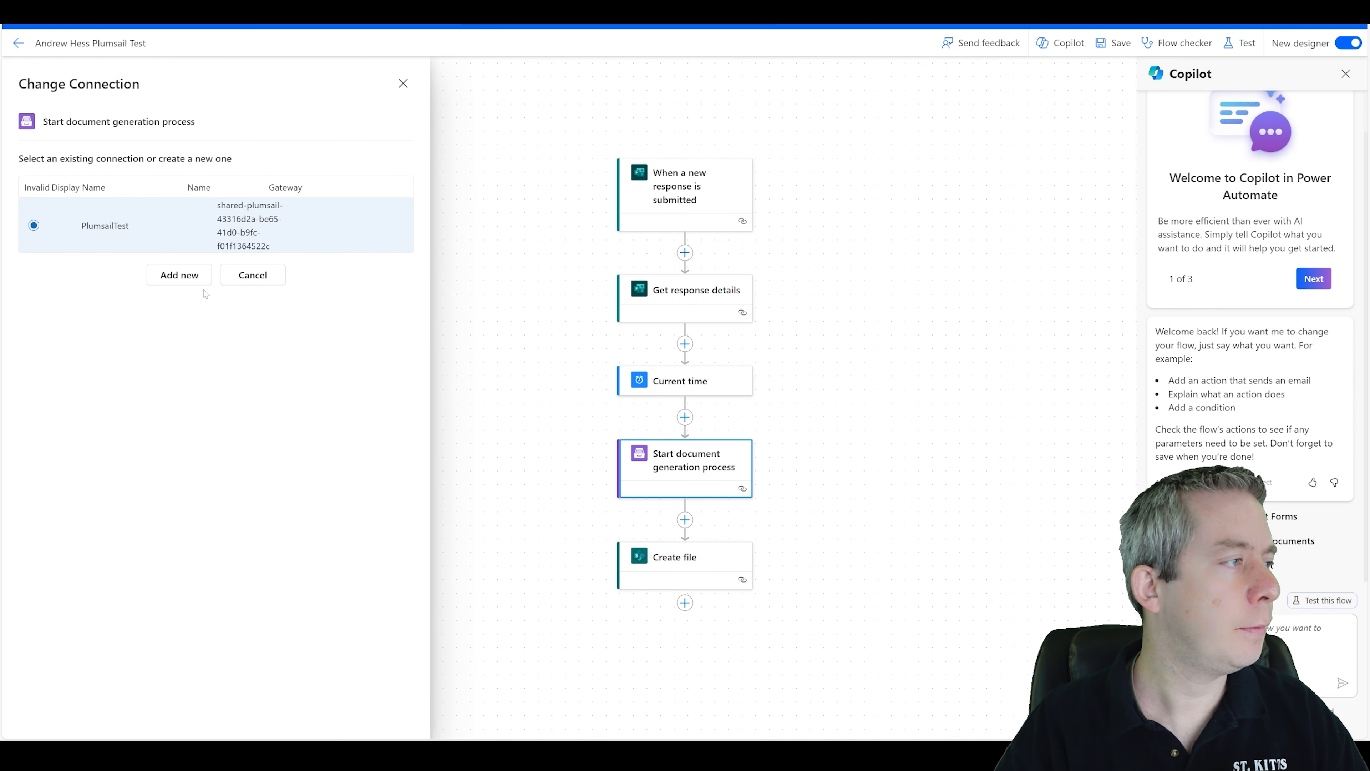
{"action": "left_click", "coordinate": [179, 276]}
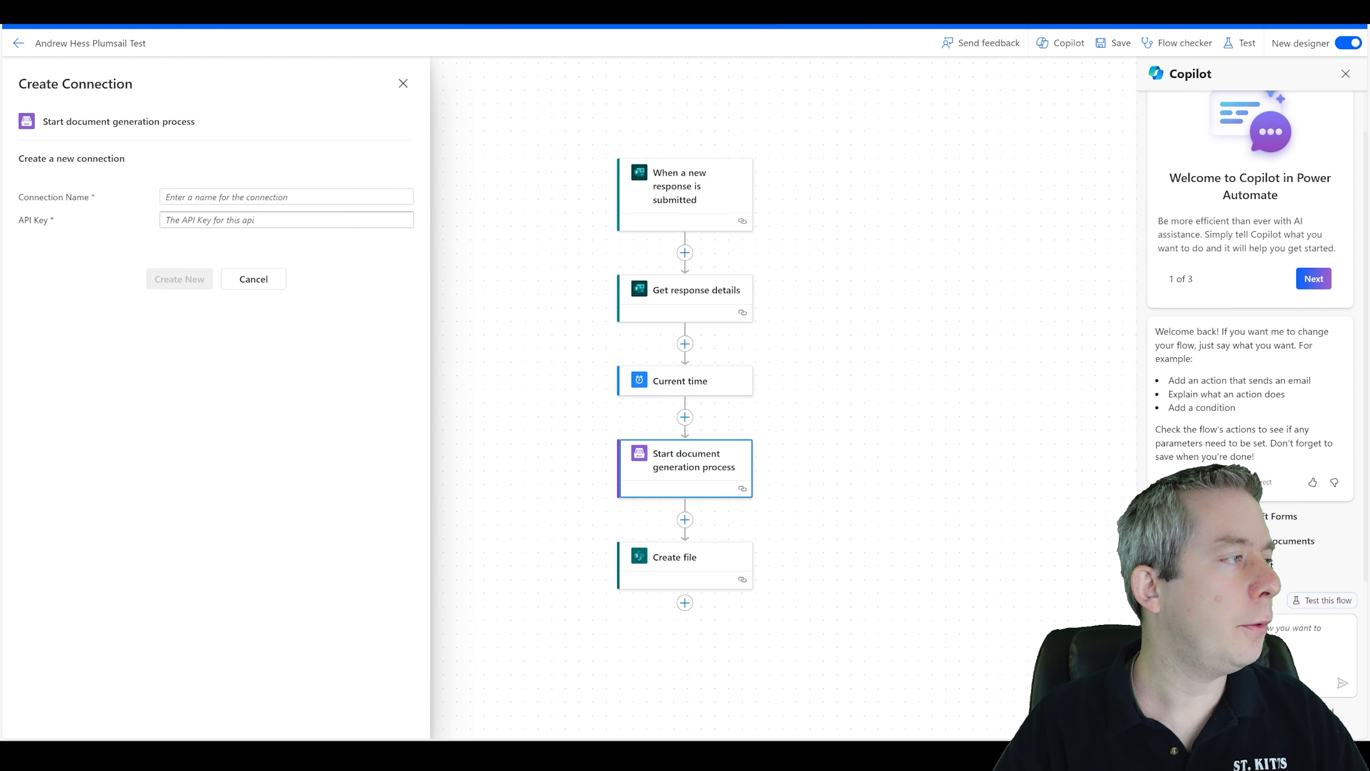
{"action": "left_click", "coordinate": [243, 197]}
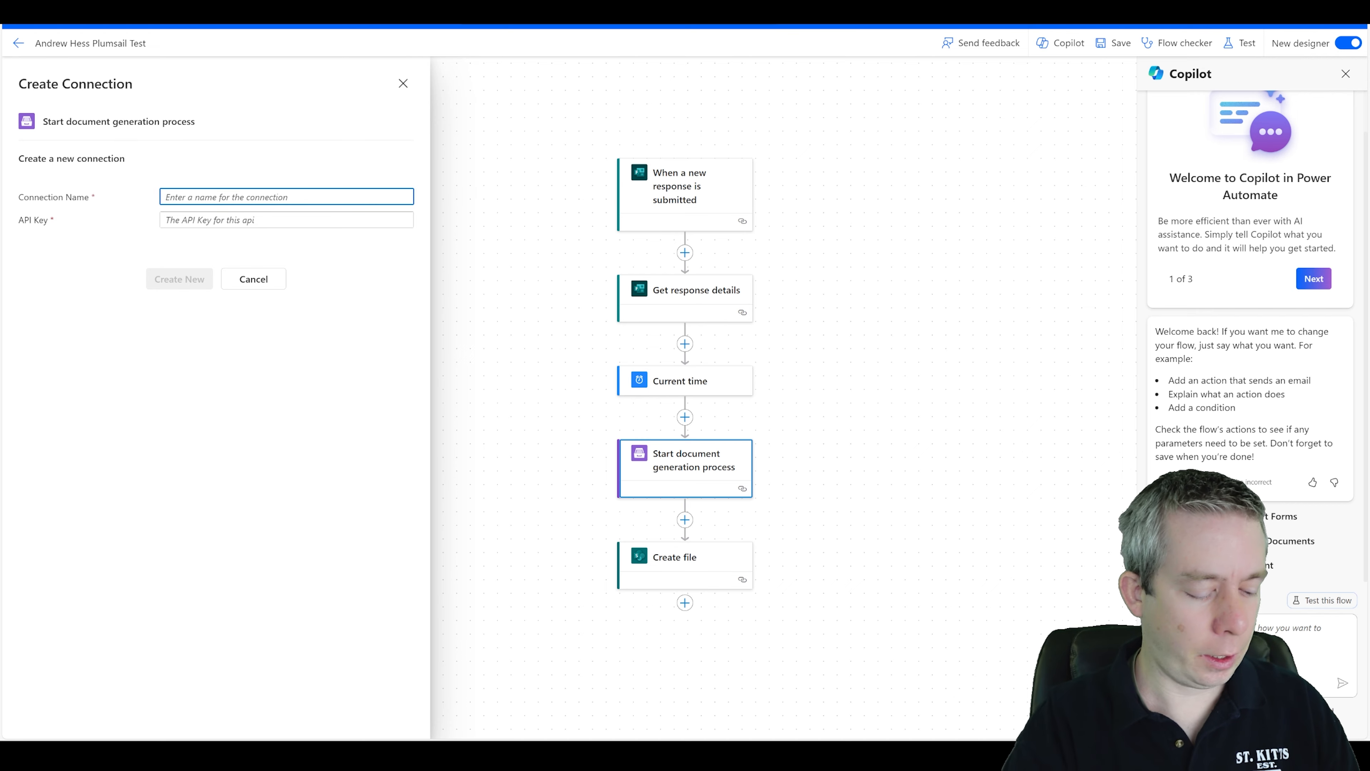
{"action": "type", "text": "AndrewP"}
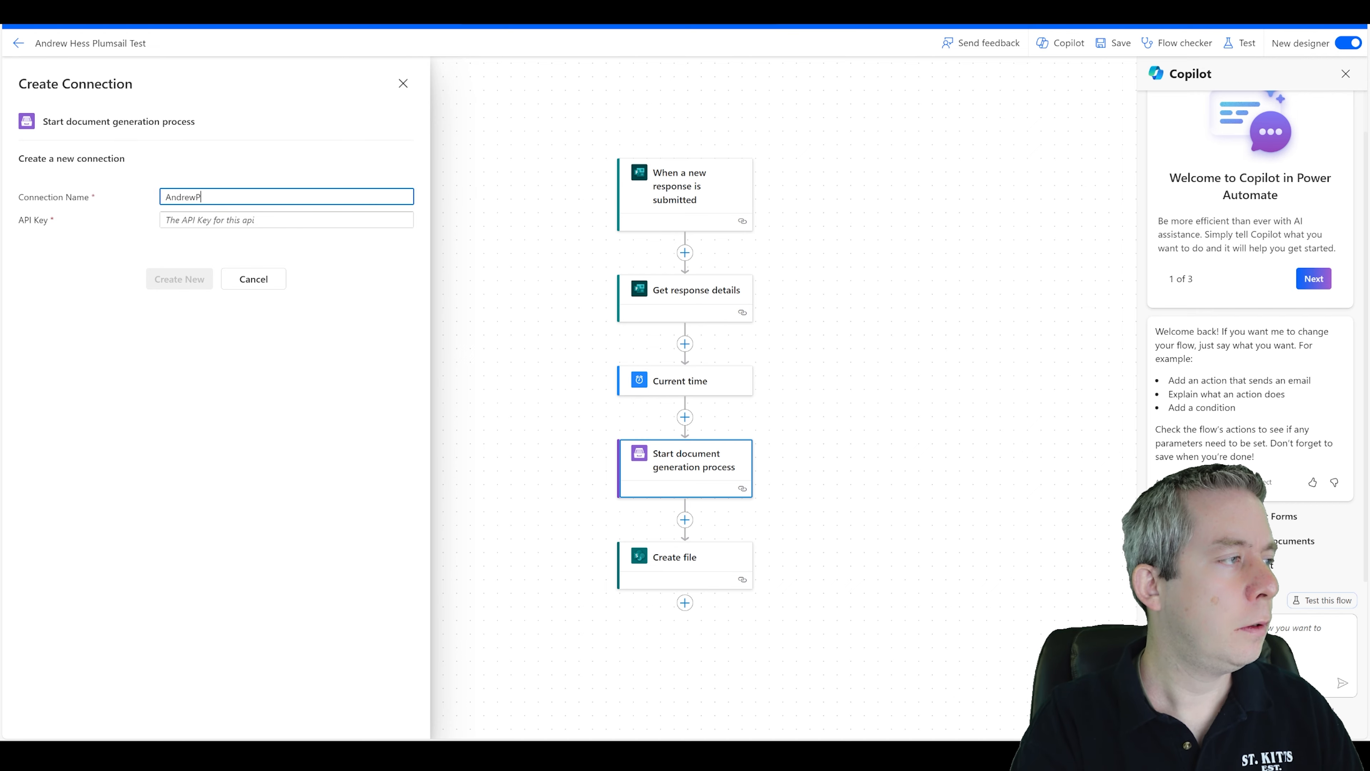
{"action": "type", "text": "roduction"}
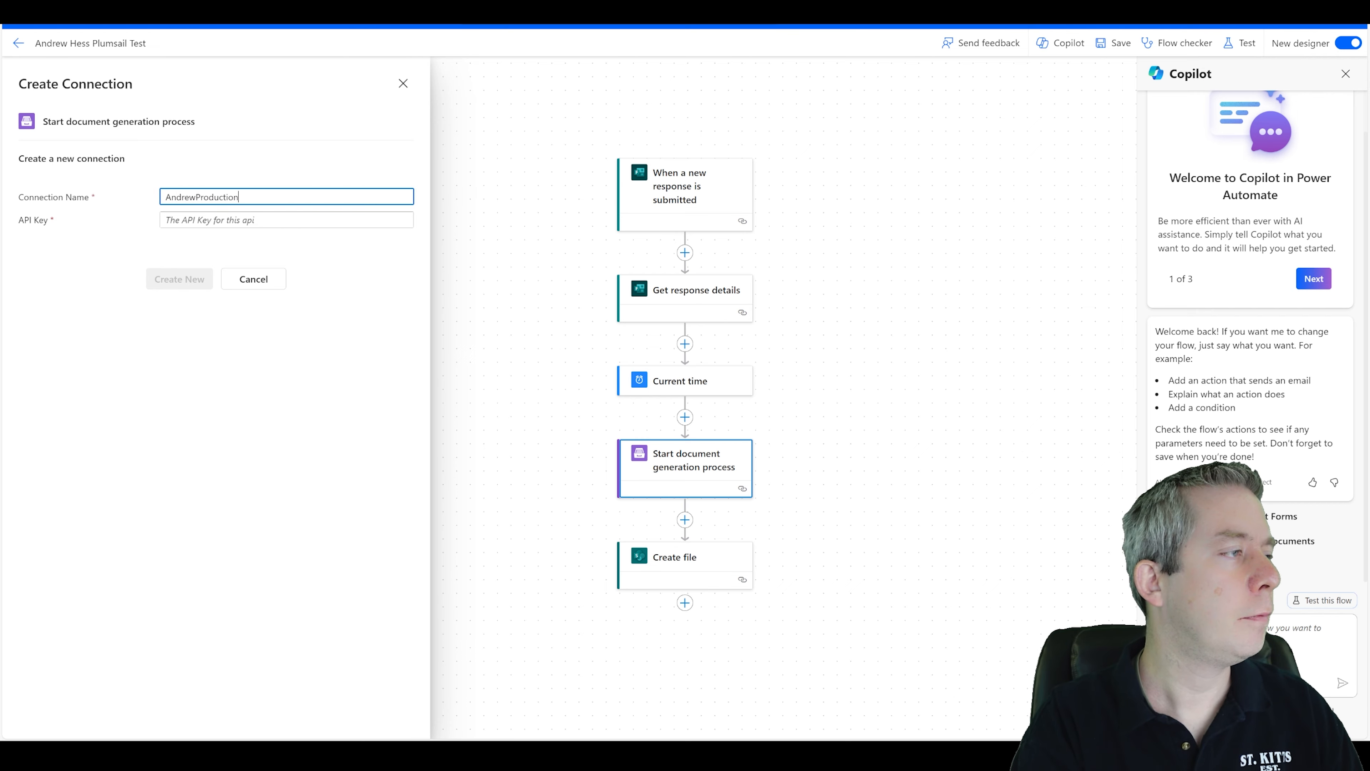
Copy the AndrewProduction secret from Plumsail, paste it as the connection's API key, and create the connection.
{"action": "key", "text": "ctrl+Tab"}
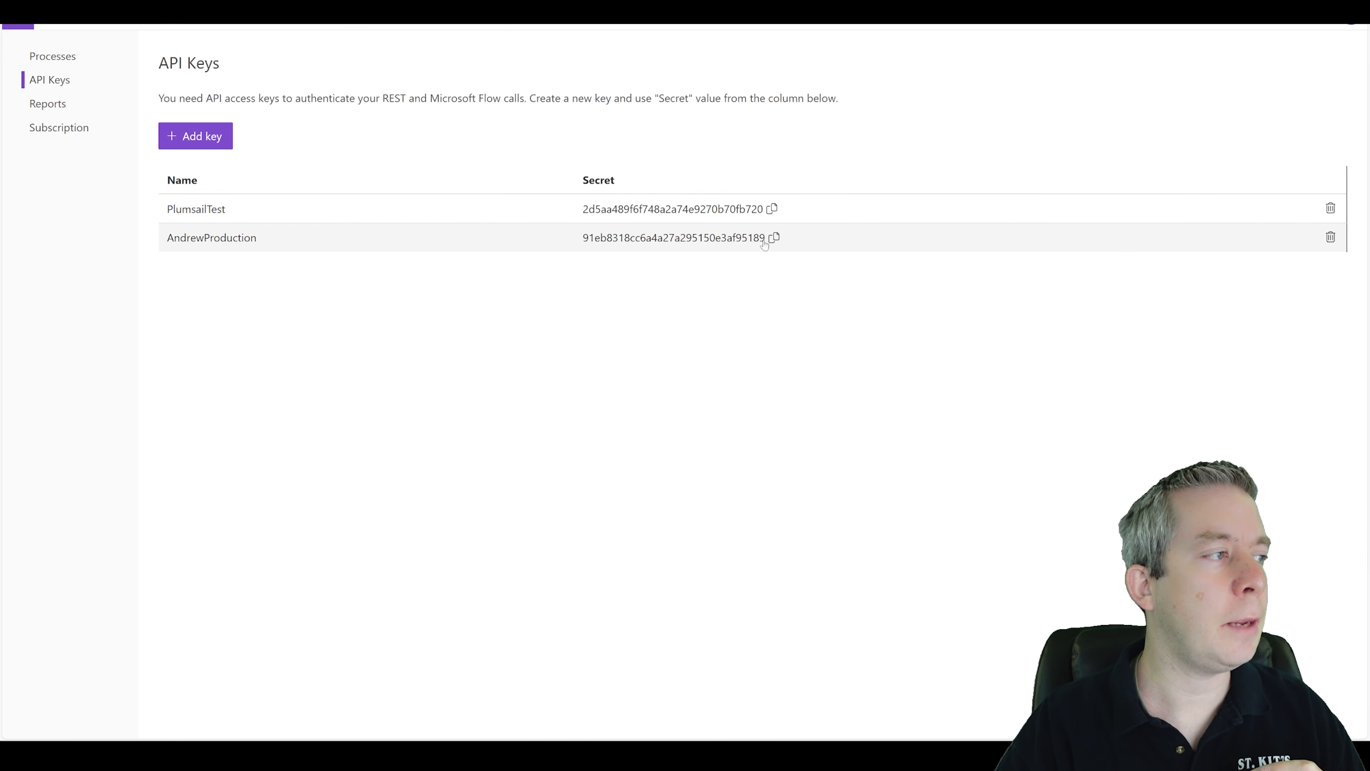
{"action": "left_click", "coordinate": [775, 237]}
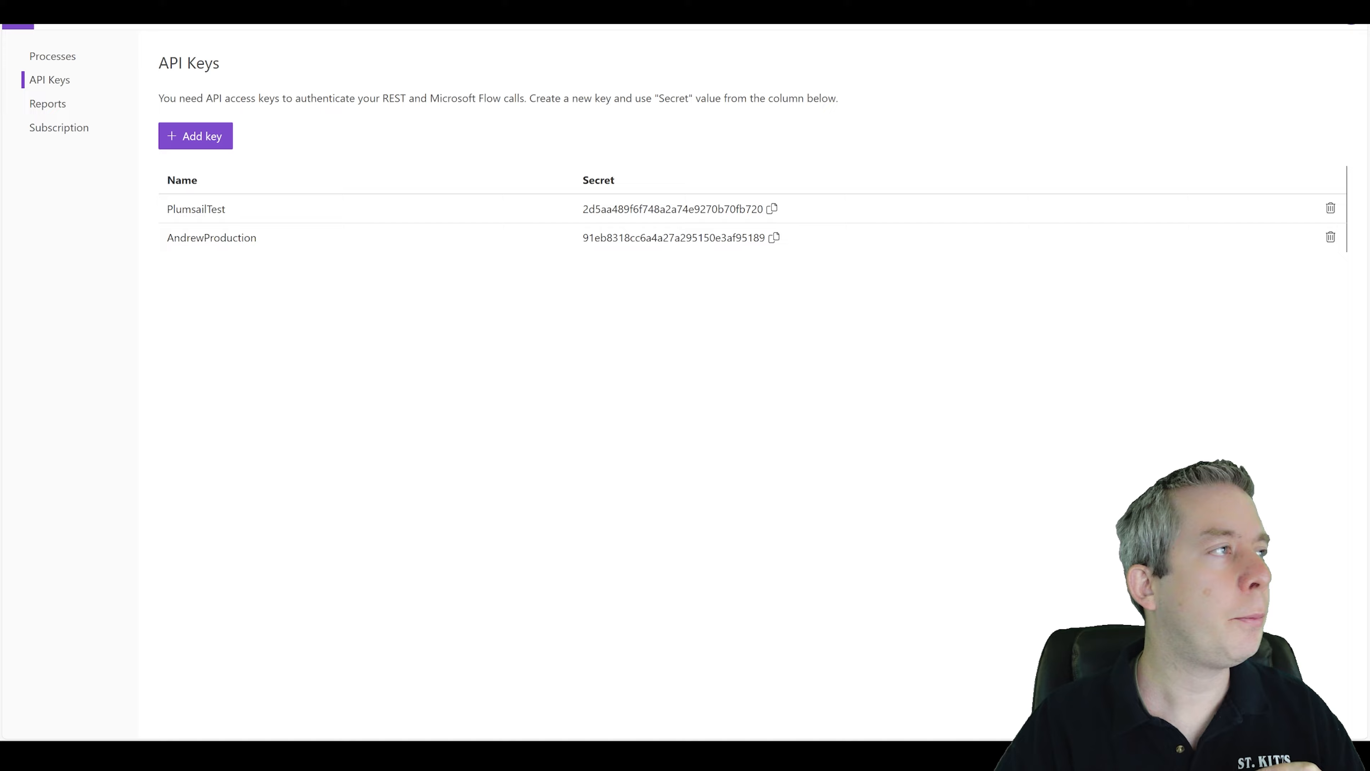
{"action": "left_click", "coordinate": [239, 12]}
{"action": "left_click", "coordinate": [223, 220]}
{"action": "key", "text": "ctrl+v"}
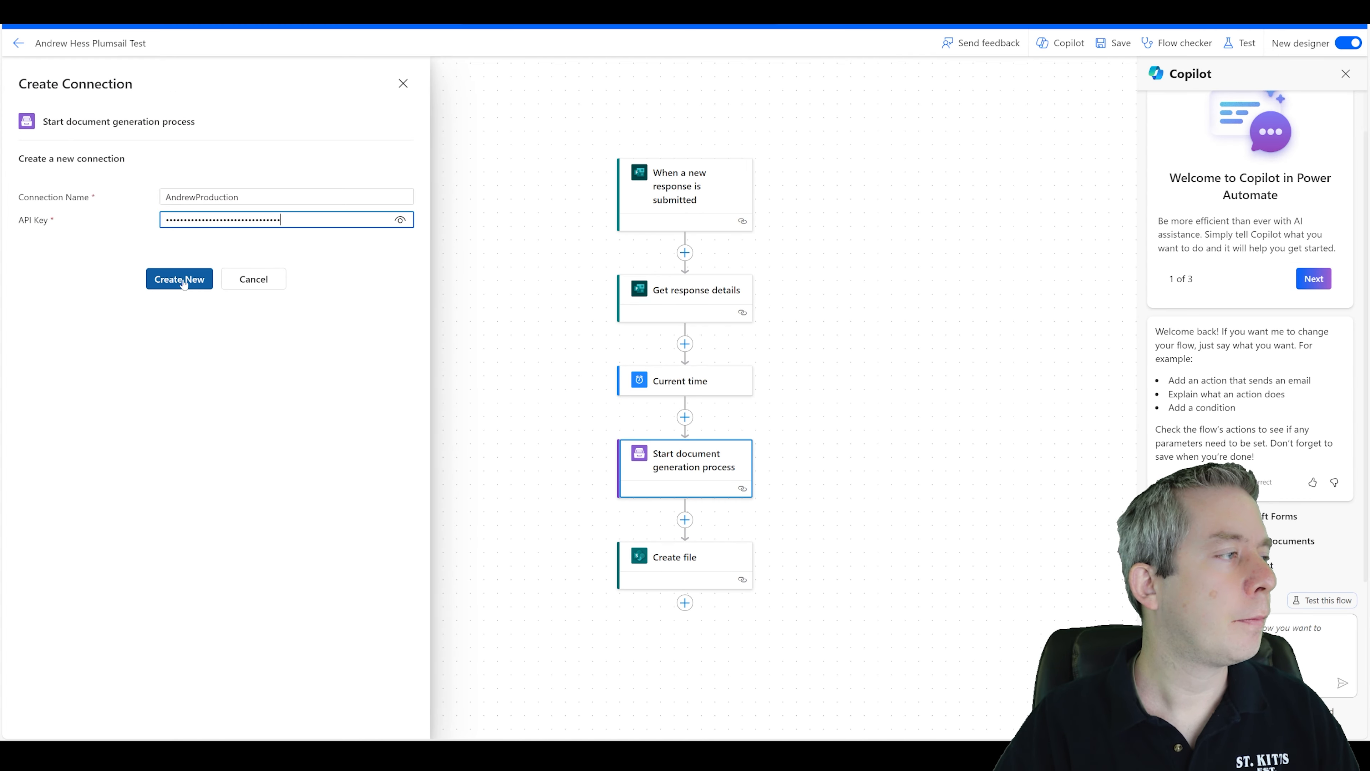
{"action": "left_click", "coordinate": [184, 279]}
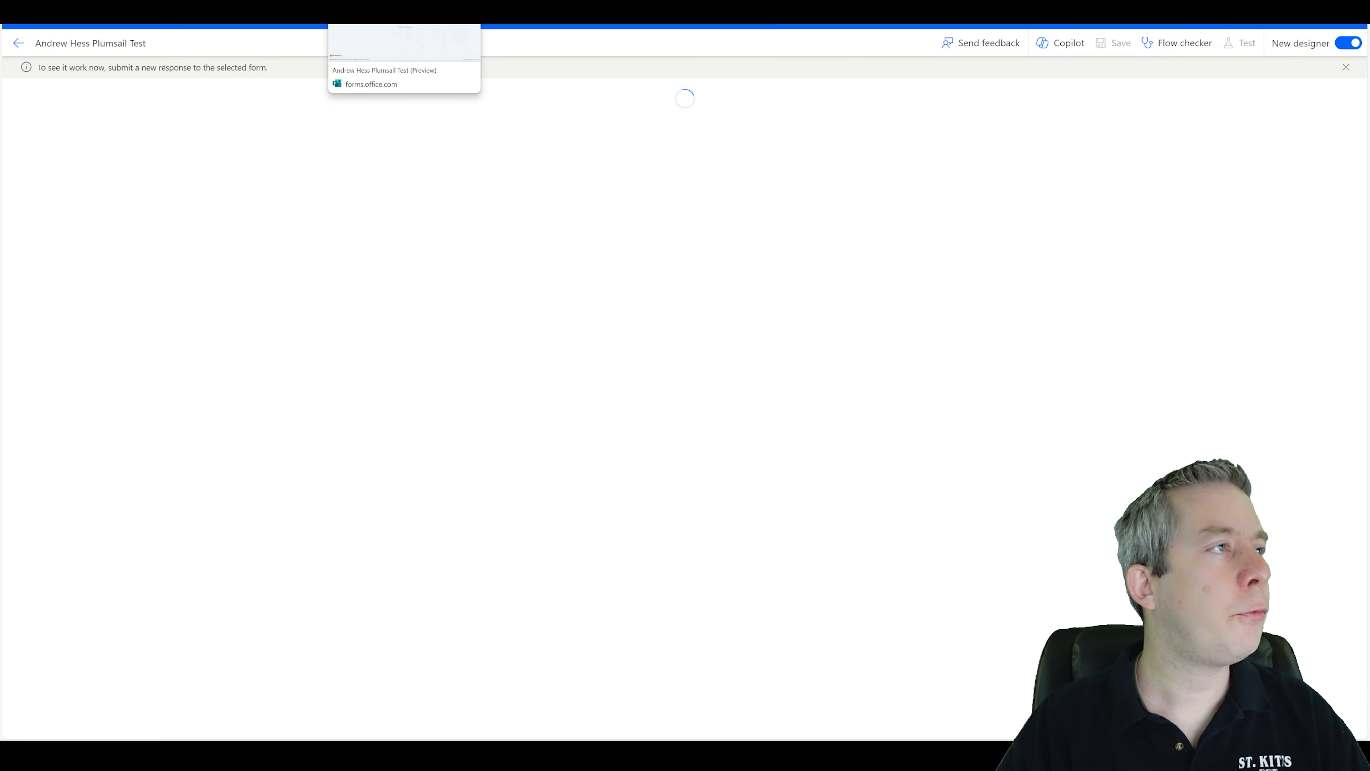
Submit another form response, entering the respondent's full name and choosing a favorite color.
{"action": "left_click", "coordinate": [402, 12]}
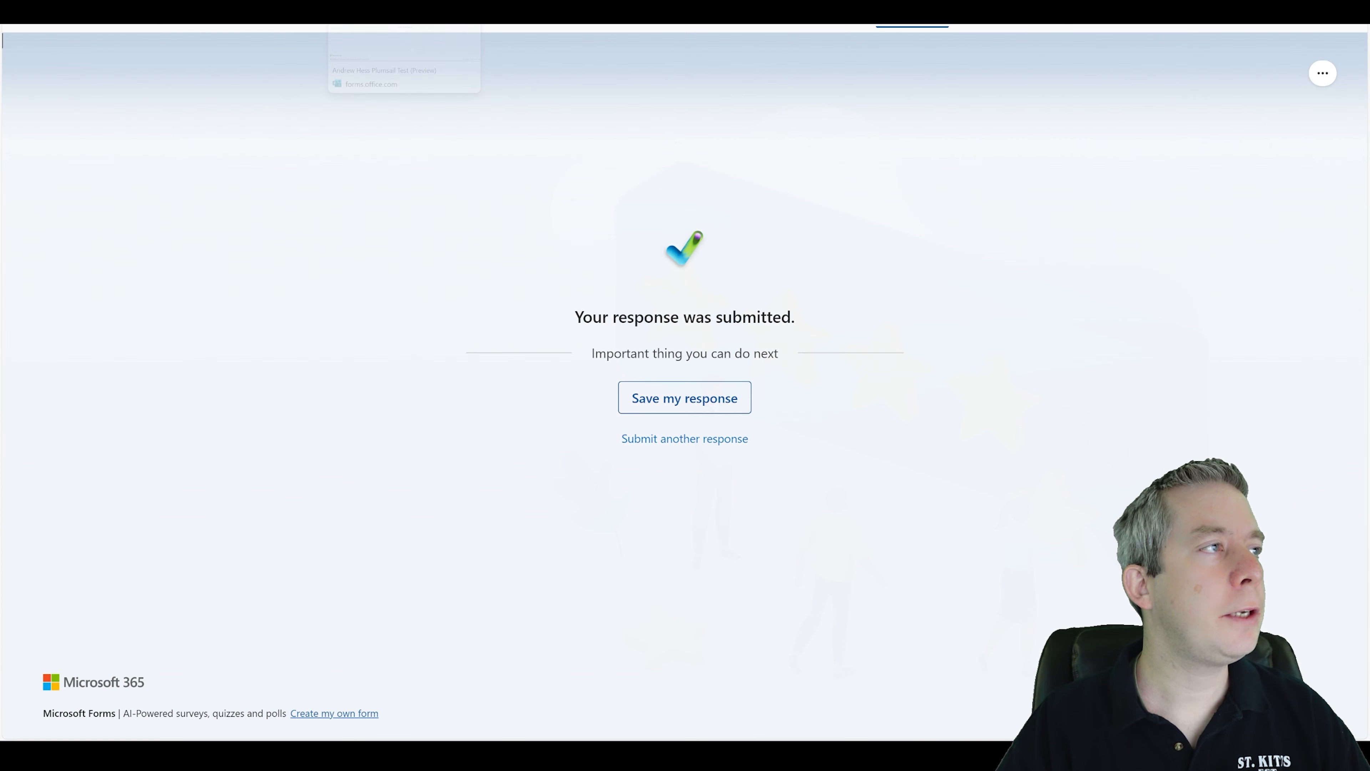
{"action": "left_click", "coordinate": [660, 440]}
{"action": "type", "text": "Andrew Hess"}
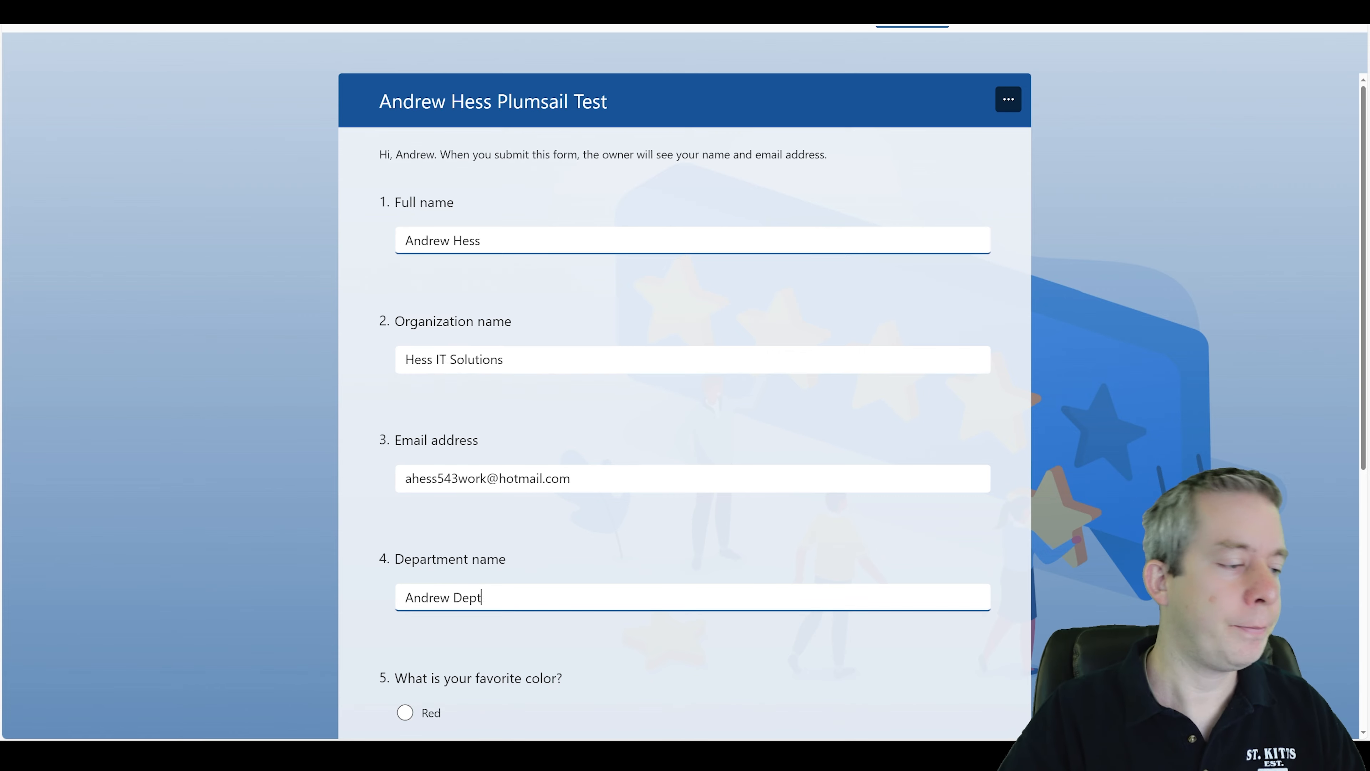
{"action": "scroll", "coordinate": [685, 378], "scroll_direction": "down", "scroll_amount": 6}
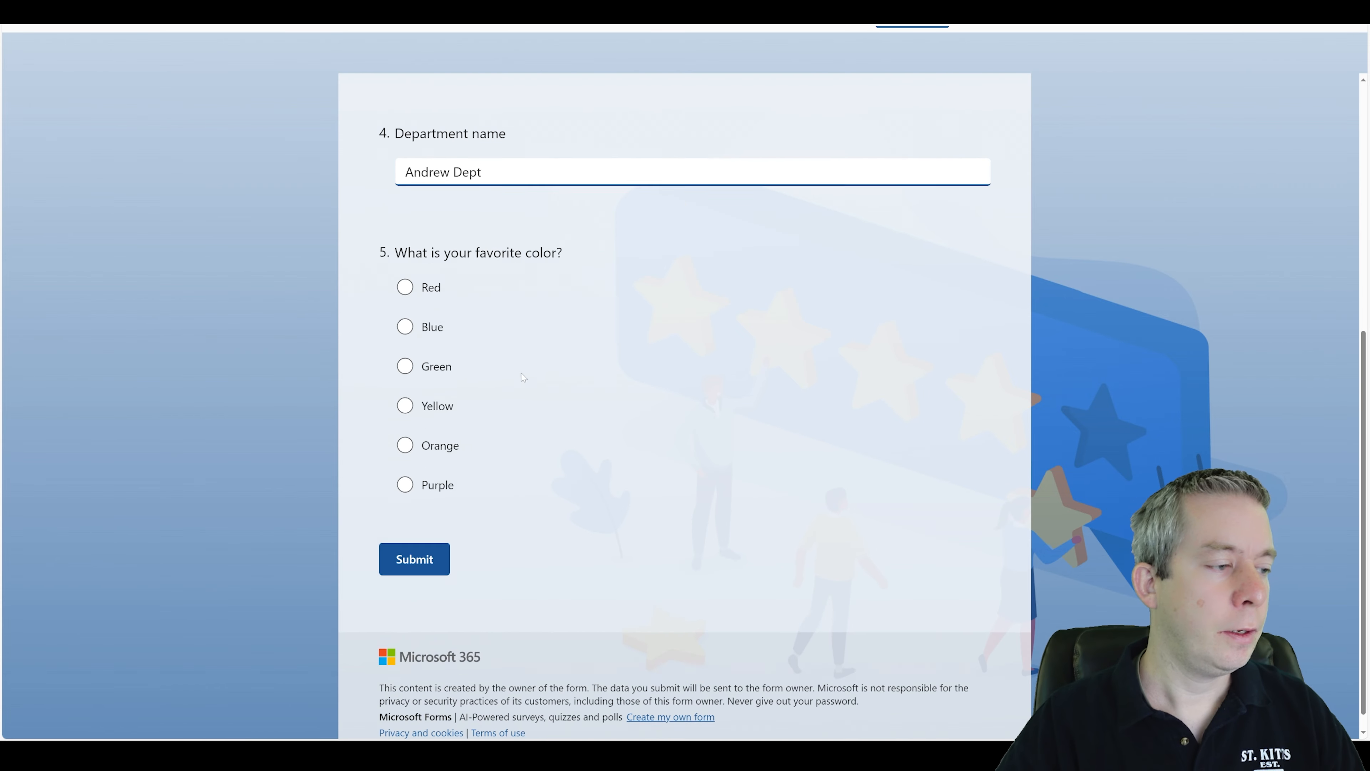
{"action": "left_click", "coordinate": [406, 307]}
{"action": "left_click", "coordinate": [414, 541]}
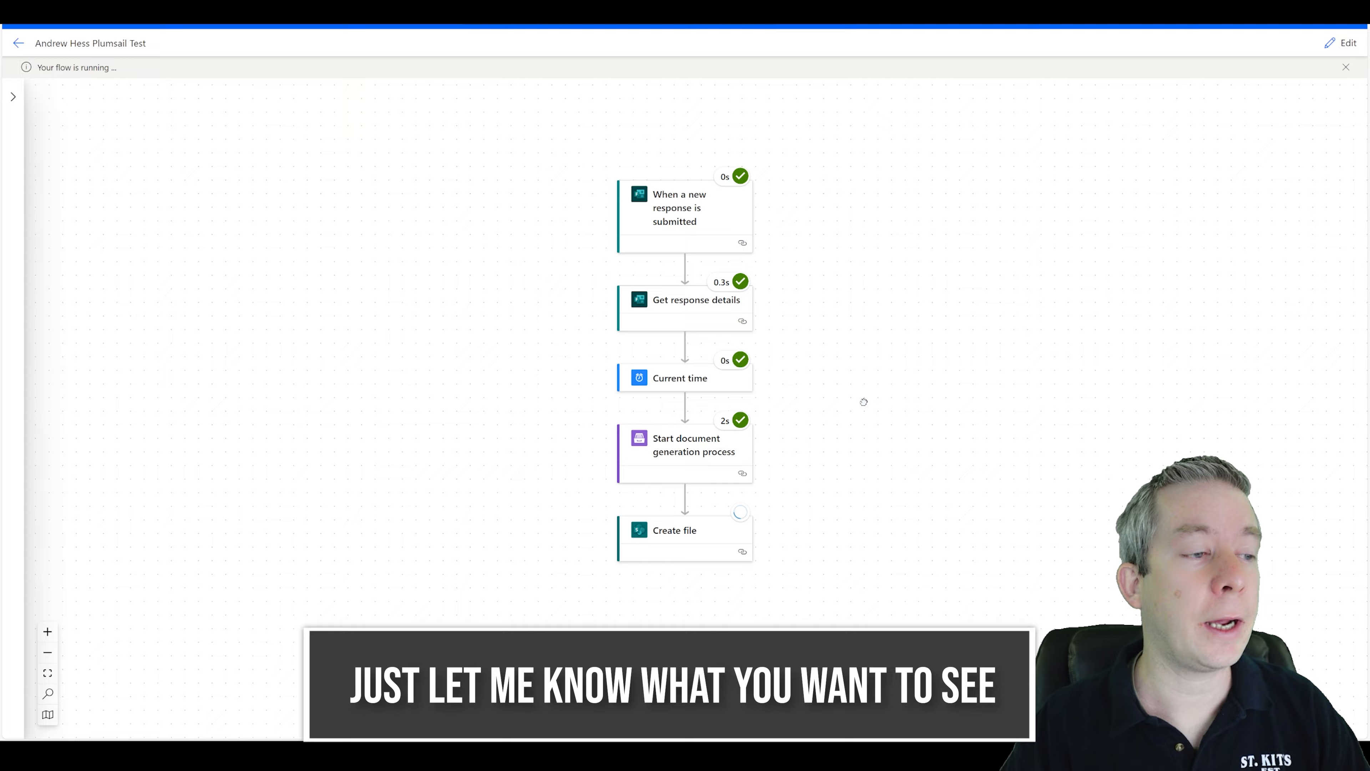
Refresh the SharePoint Documents library, widen the Name column, and open the newly generated Word document.
{"action": "left_click_drag", "start_coordinate": [864, 402], "coordinate": [821, 309]}
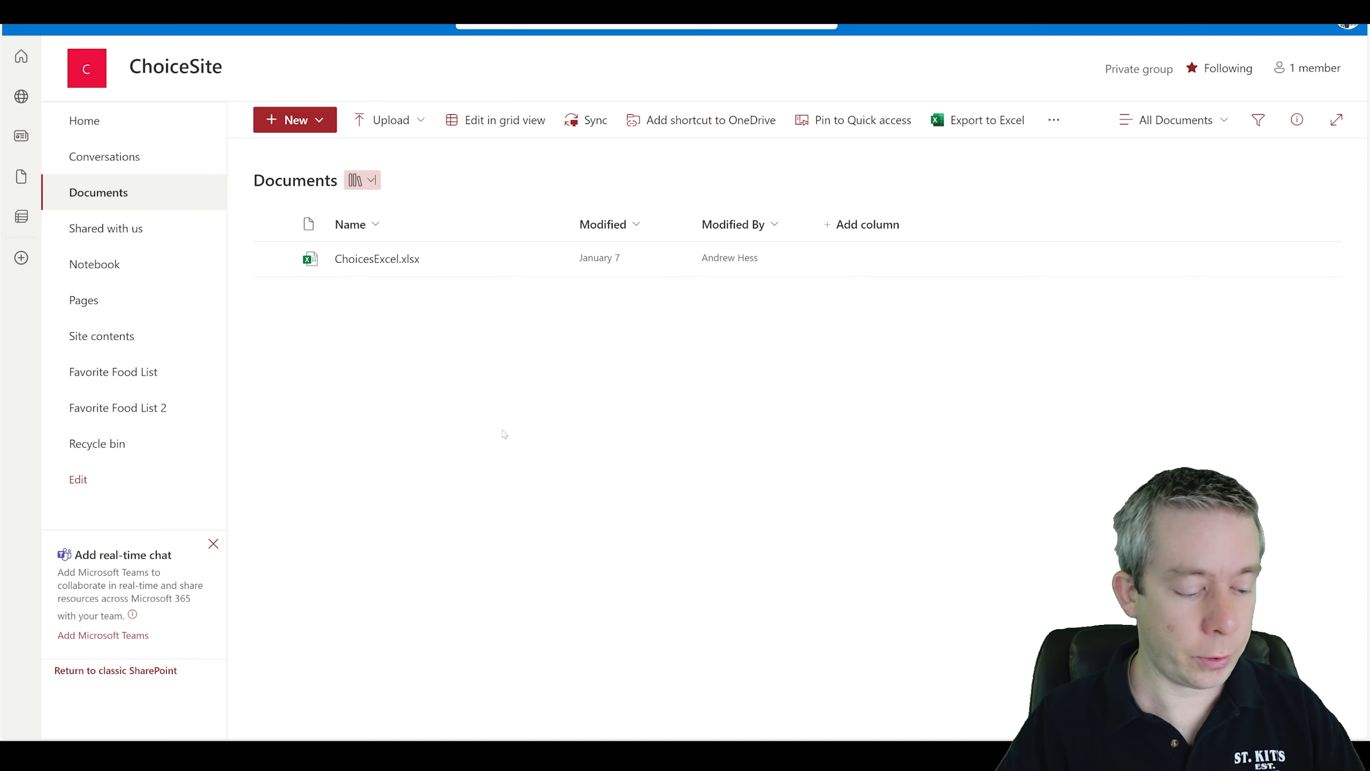
{"action": "key", "text": "F5"}
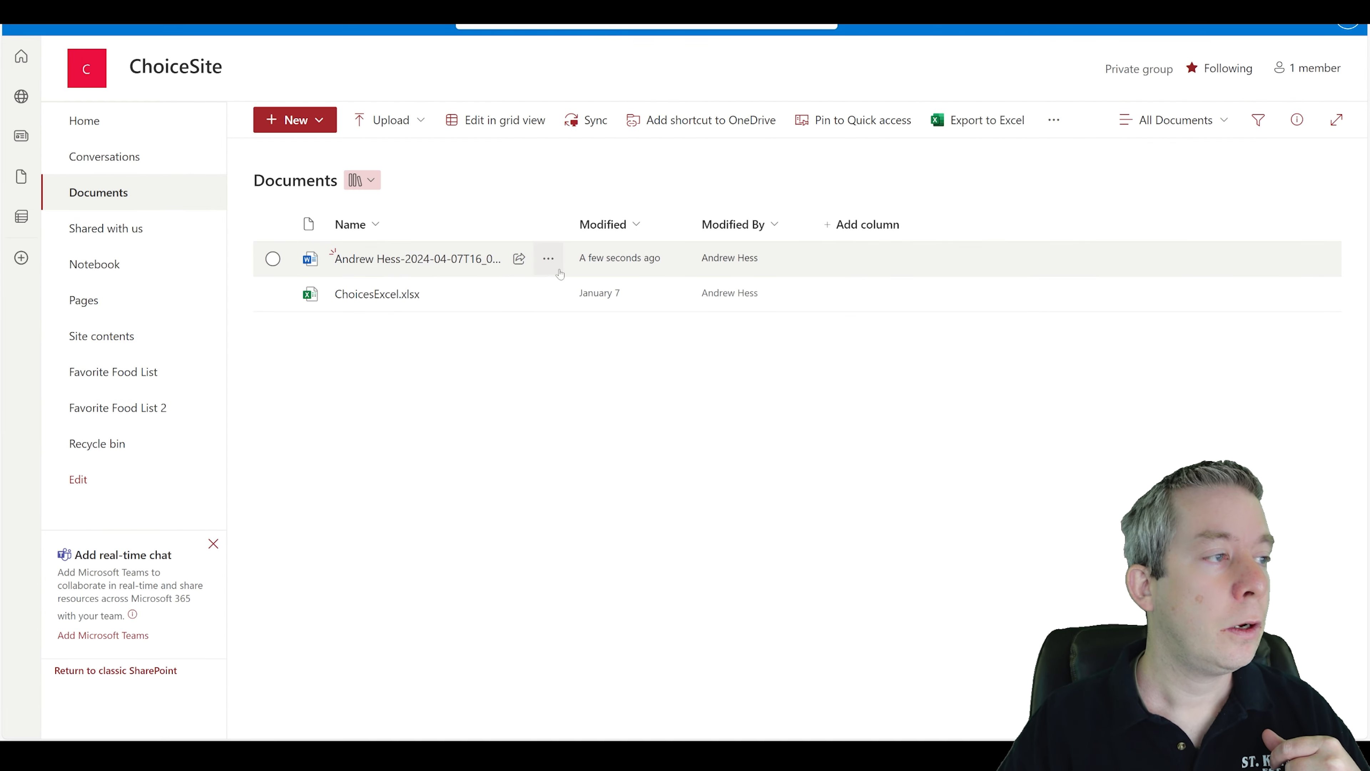
{"action": "left_click_drag", "start_coordinate": [571, 229], "coordinate": [643, 229]}
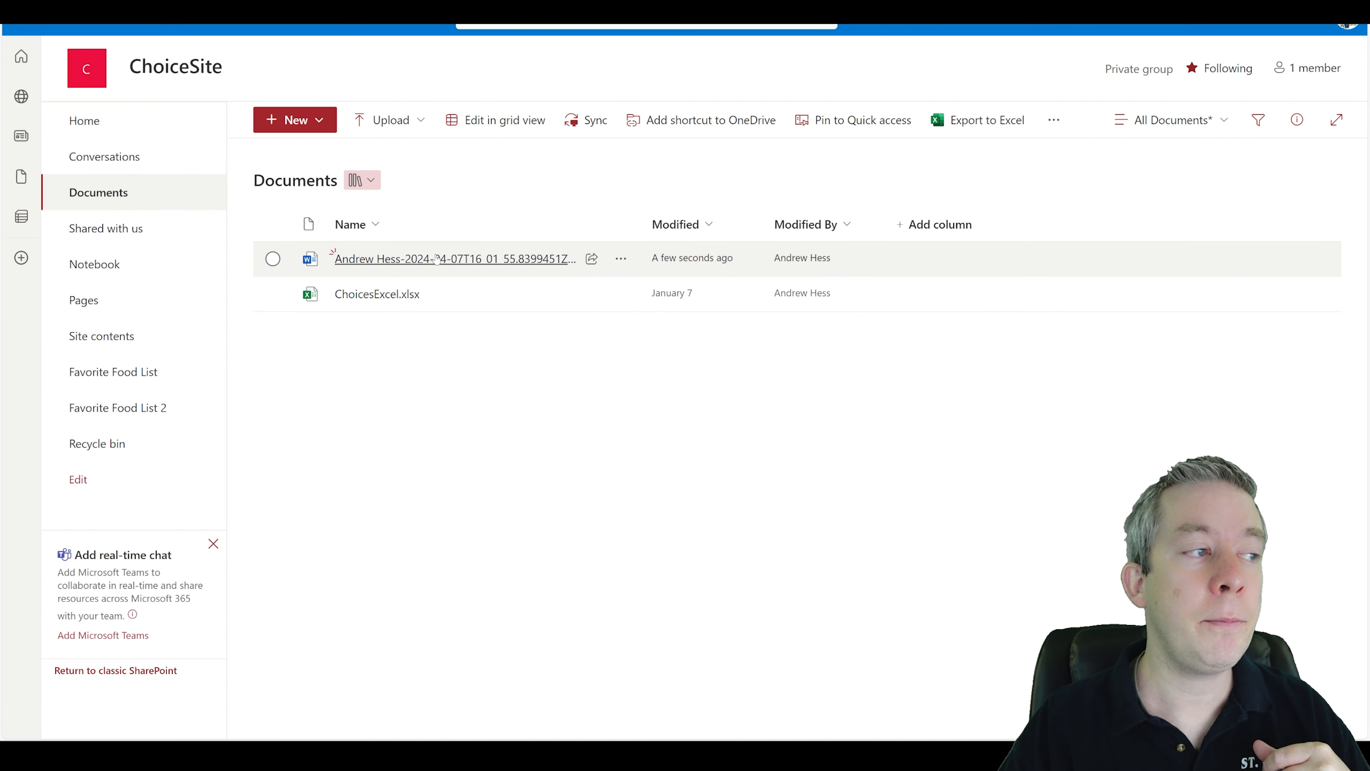
{"action": "mouse_move", "coordinate": [436, 259]}
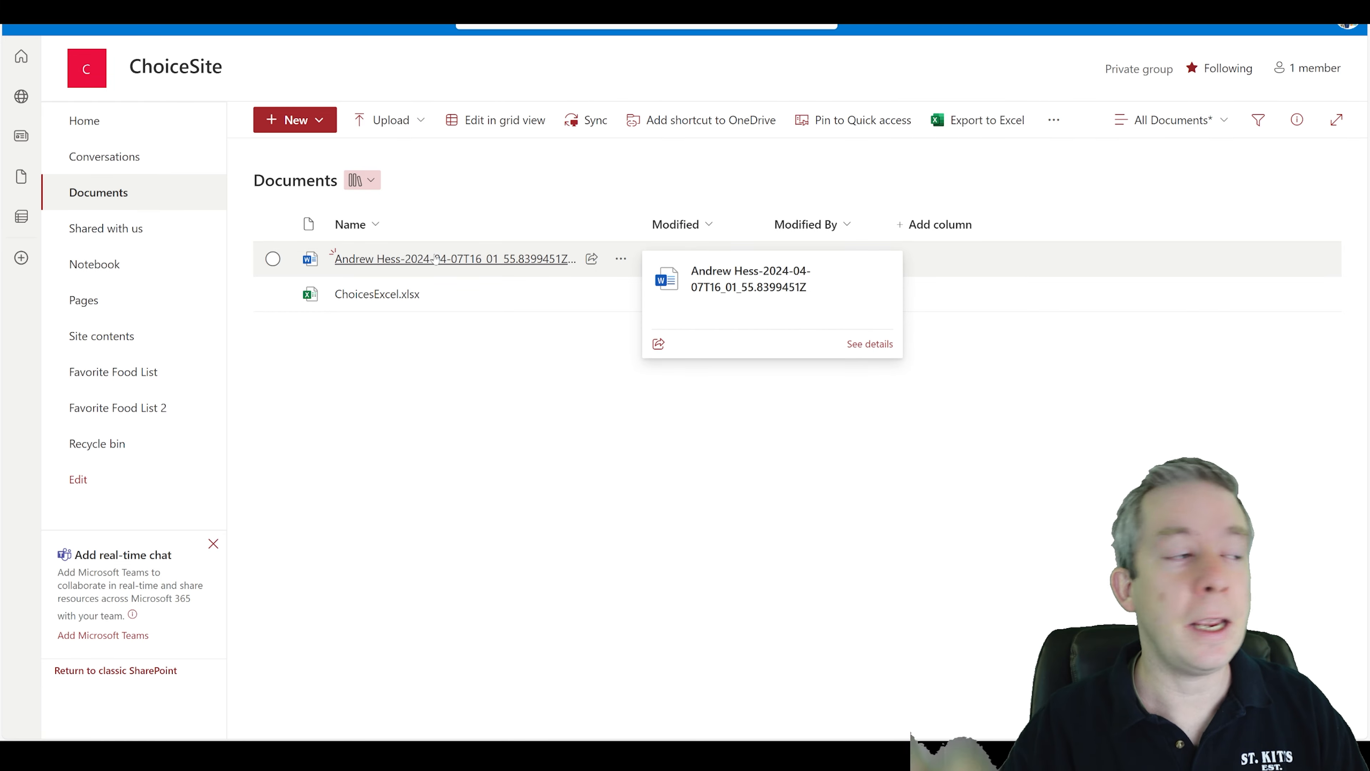
{"action": "left_click", "coordinate": [437, 259]}
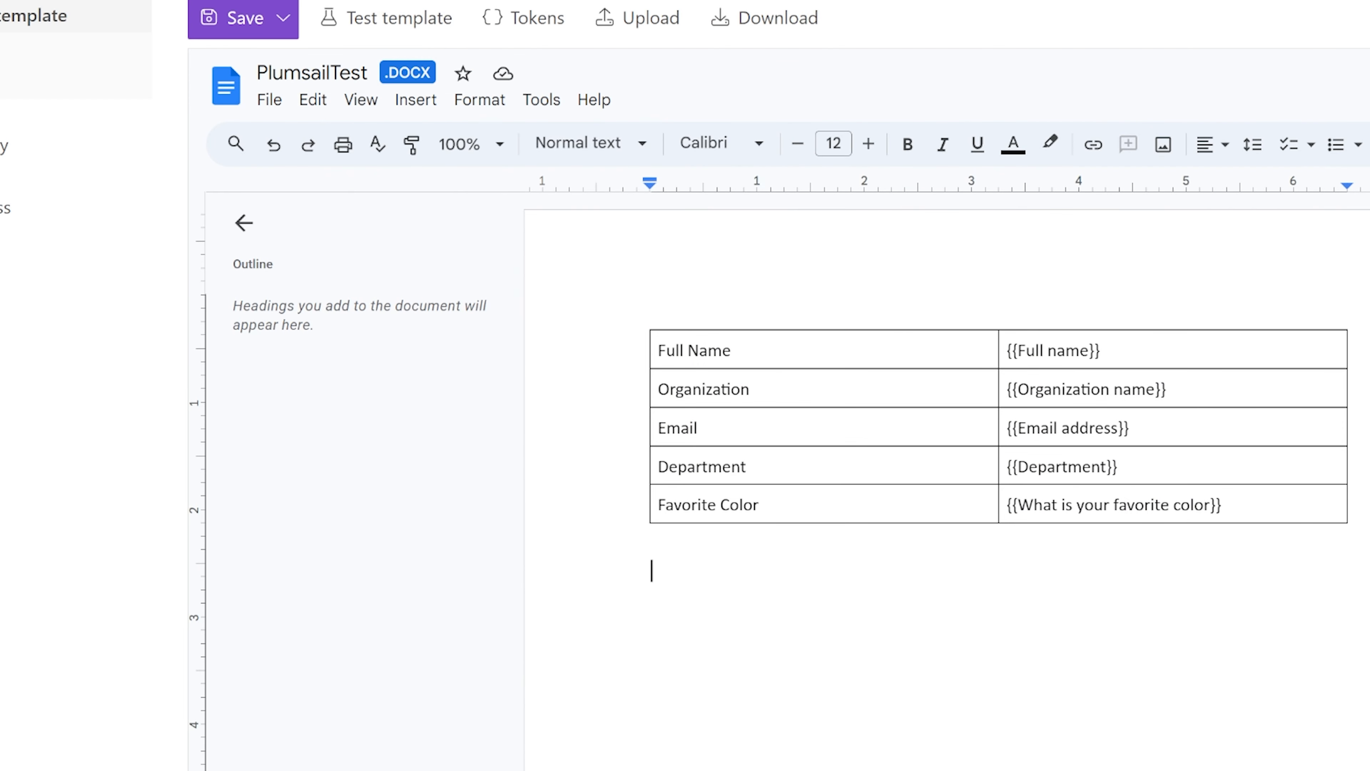
Add a {{datenow}} token on the line below the table in the Plumsail template.
{"action": "type", "text": "{{date"}
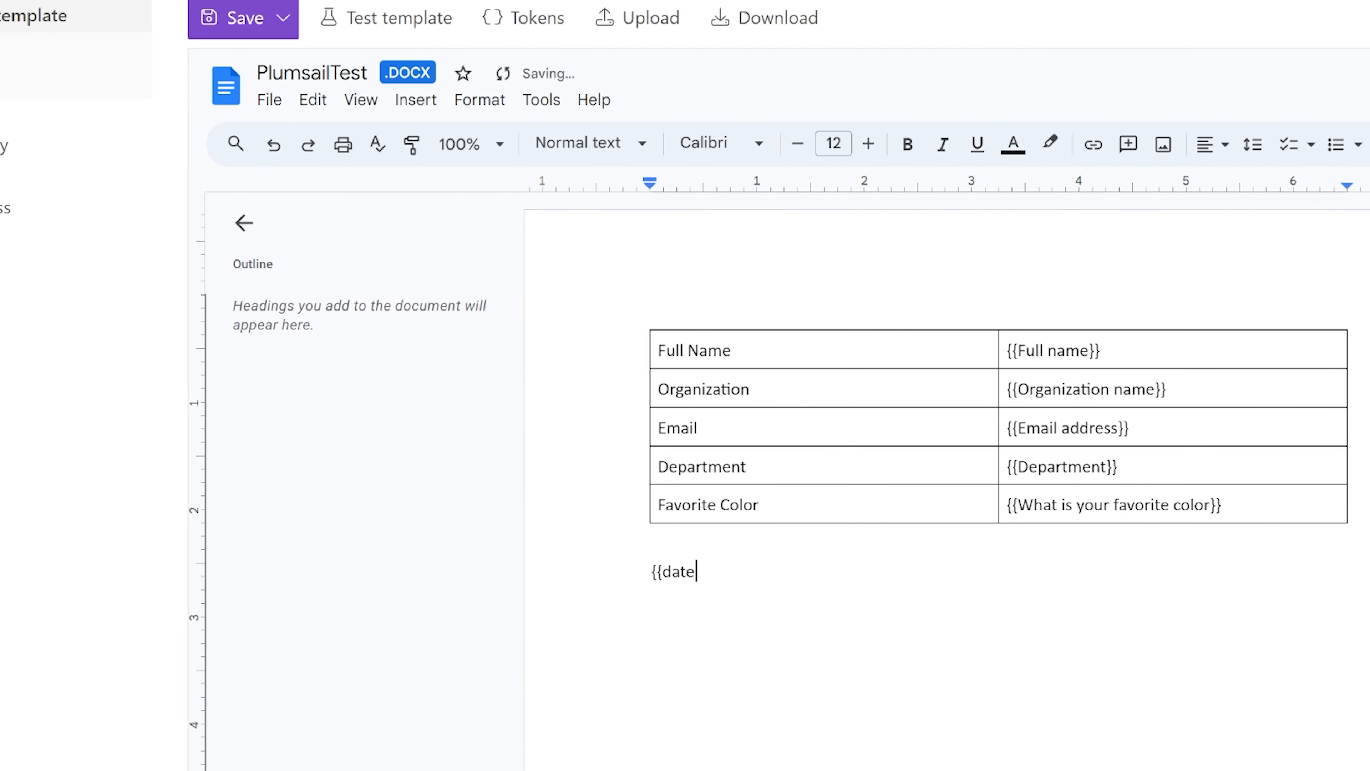
{"action": "type", "text": "now}}"}
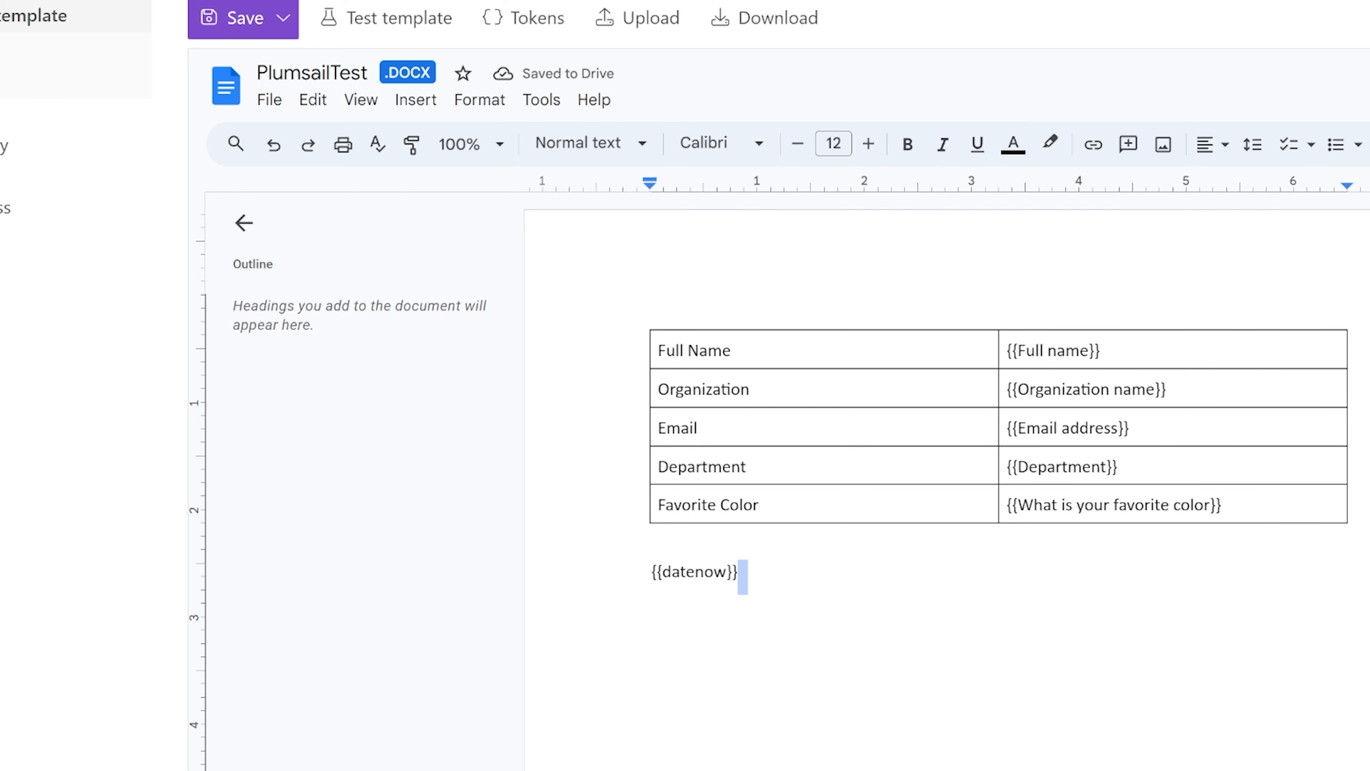
{"action": "key", "text": "Left"}
{"action": "key", "text": "Left"}
{"action": "key", "text": "Left"}
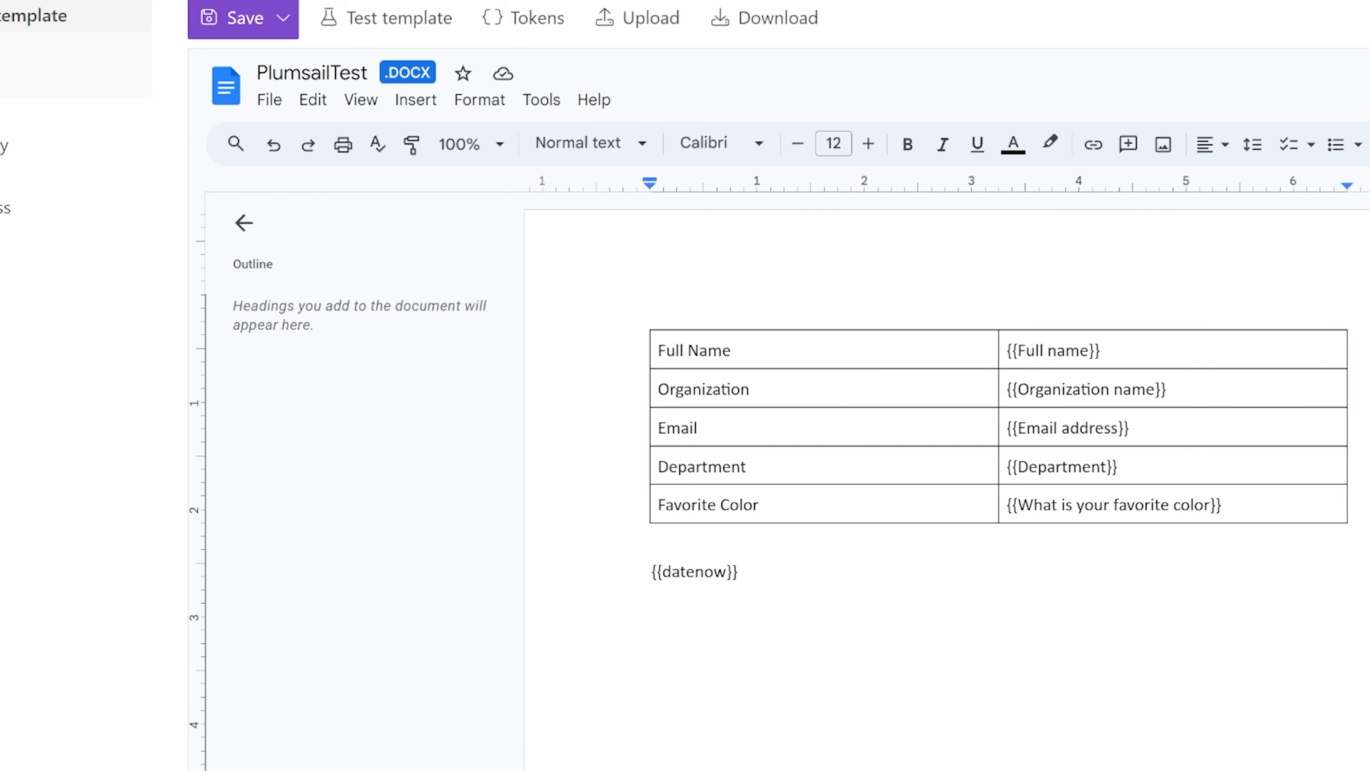
Change the datenow token's type in the template tokens dialog and confirm.
{"action": "left_click", "coordinate": [521, 21]}
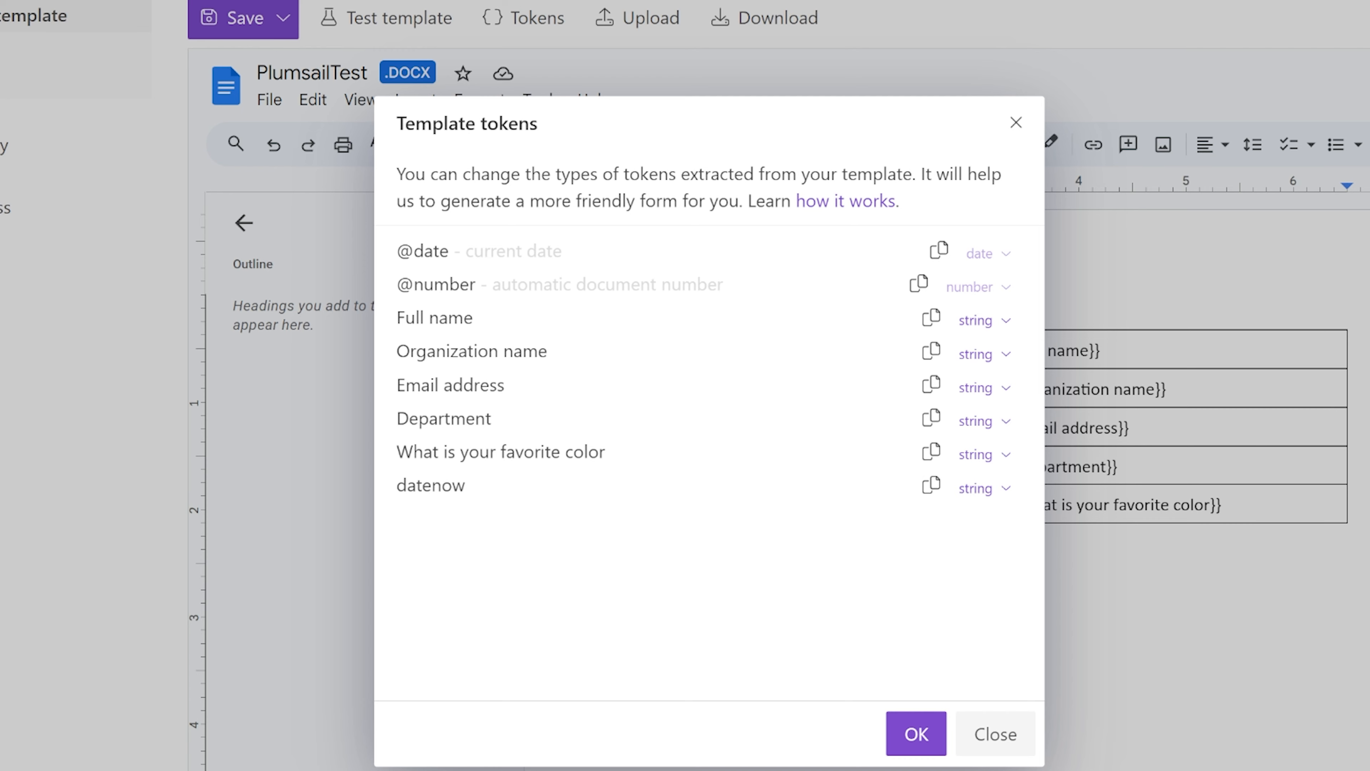
{"action": "left_click", "coordinate": [984, 492]}
{"action": "left_click", "coordinate": [980, 563]}
{"action": "left_click", "coordinate": [911, 735]}
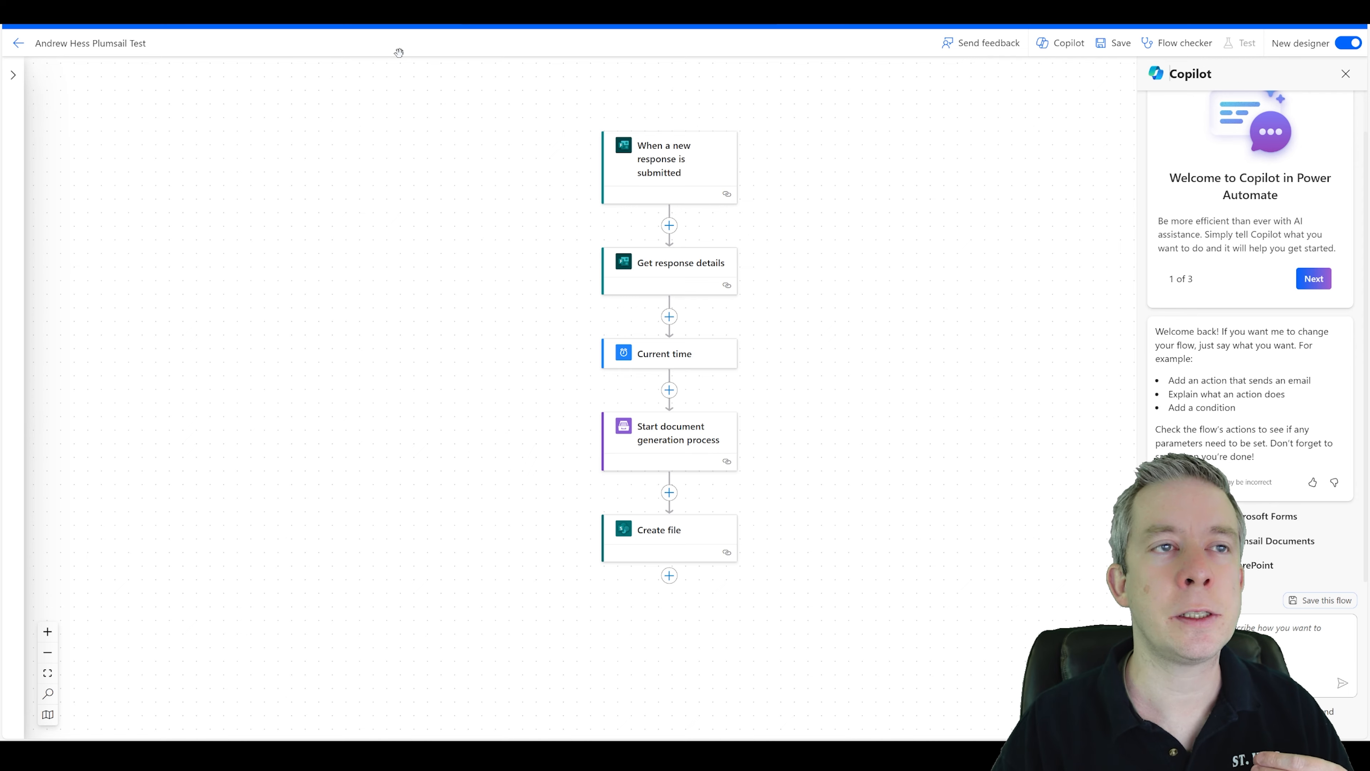
Fill the document generation step's Datenow property with the Current time output and save the flow.
{"action": "left_click", "coordinate": [1113, 43]}
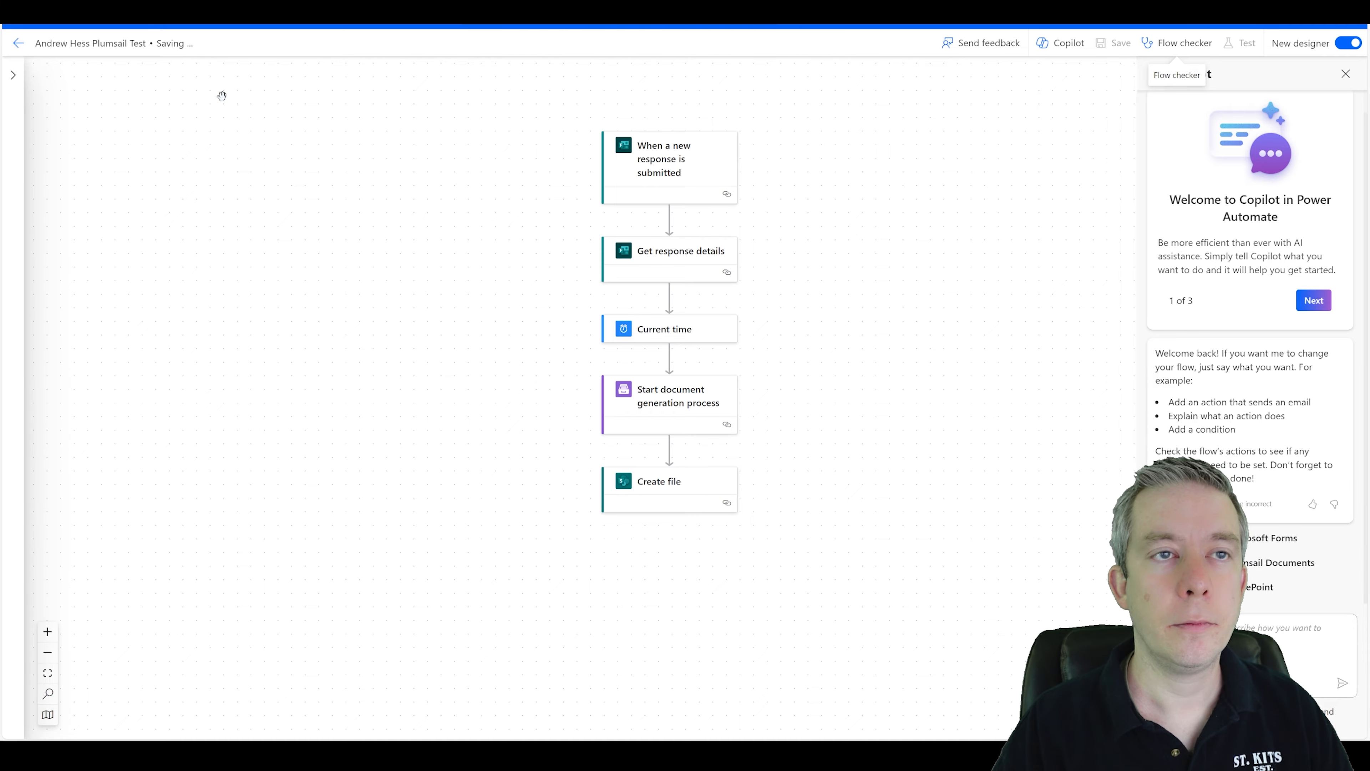
{"action": "left_click", "coordinate": [18, 43]}
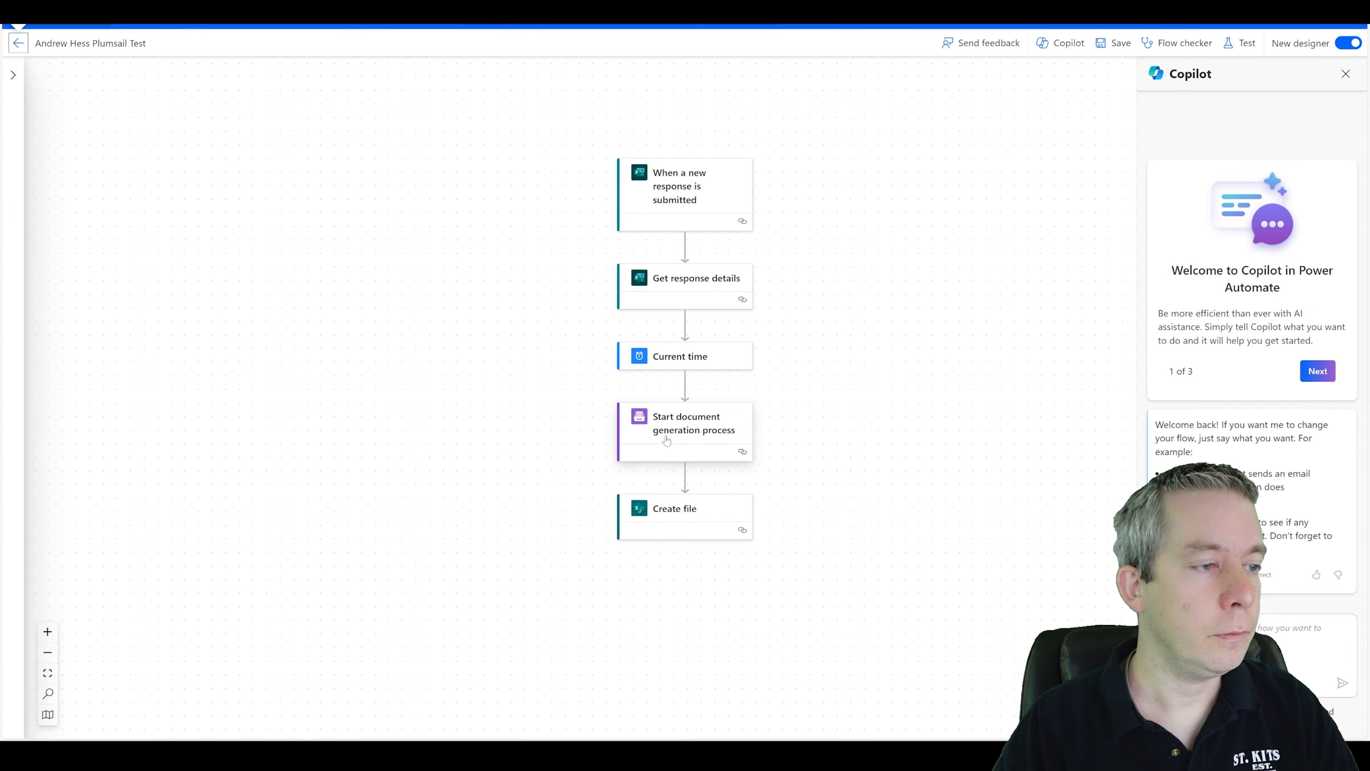
{"action": "left_click", "coordinate": [690, 424]}
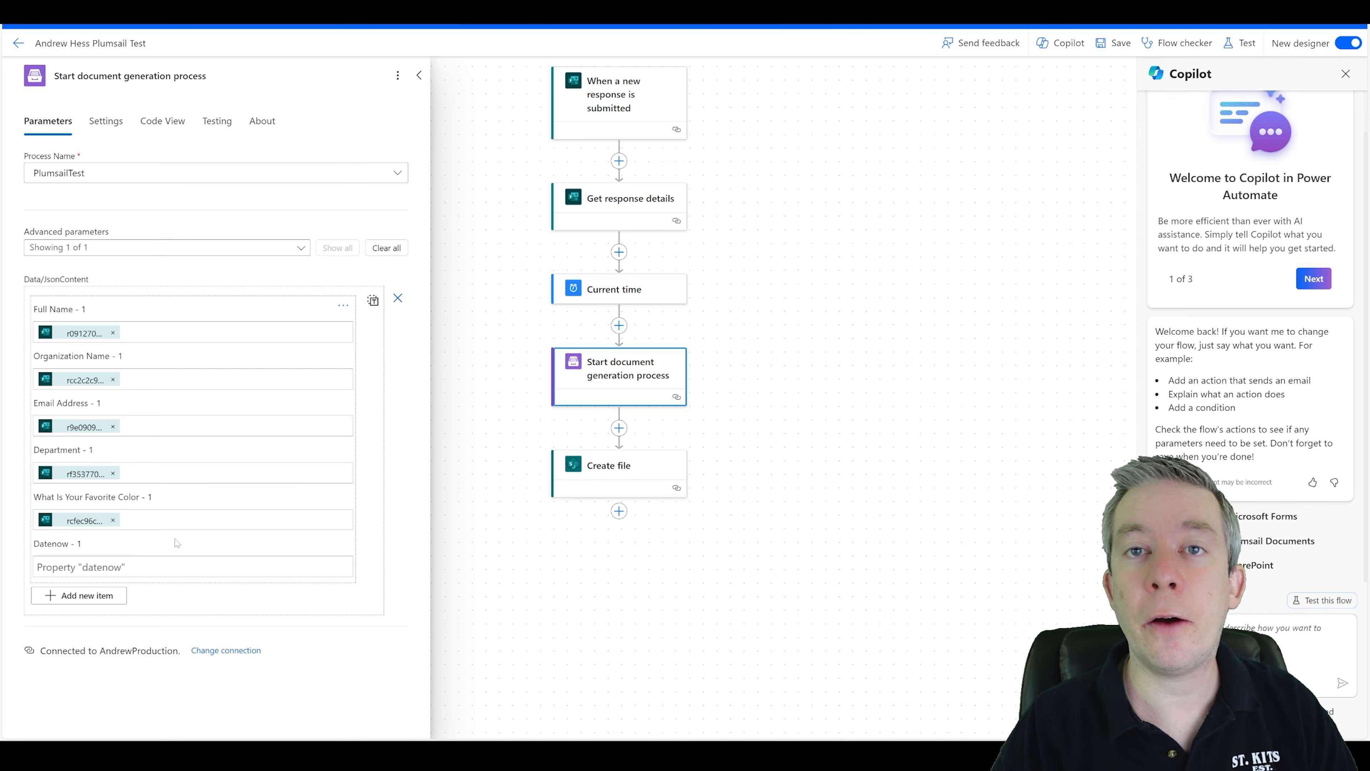
{"action": "left_click", "coordinate": [216, 567]}
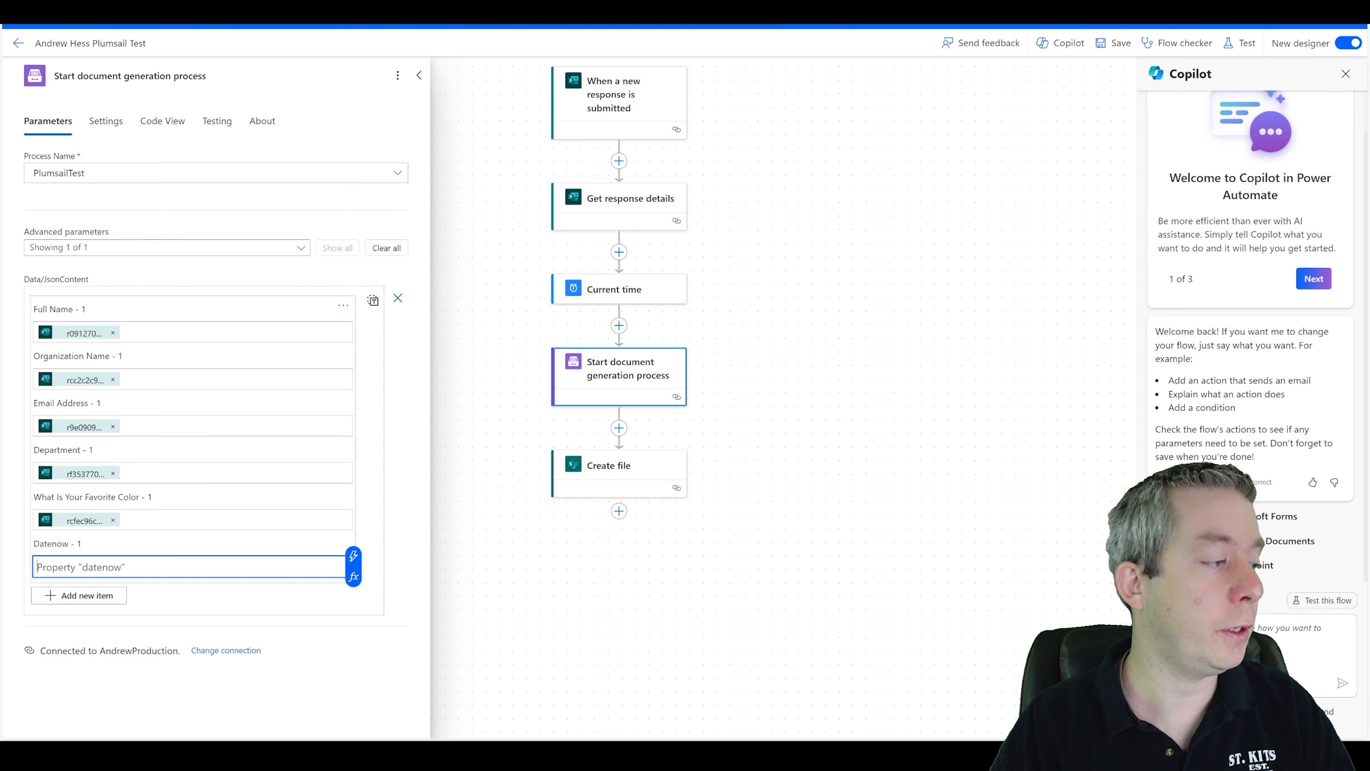
{"action": "left_click", "coordinate": [357, 560]}
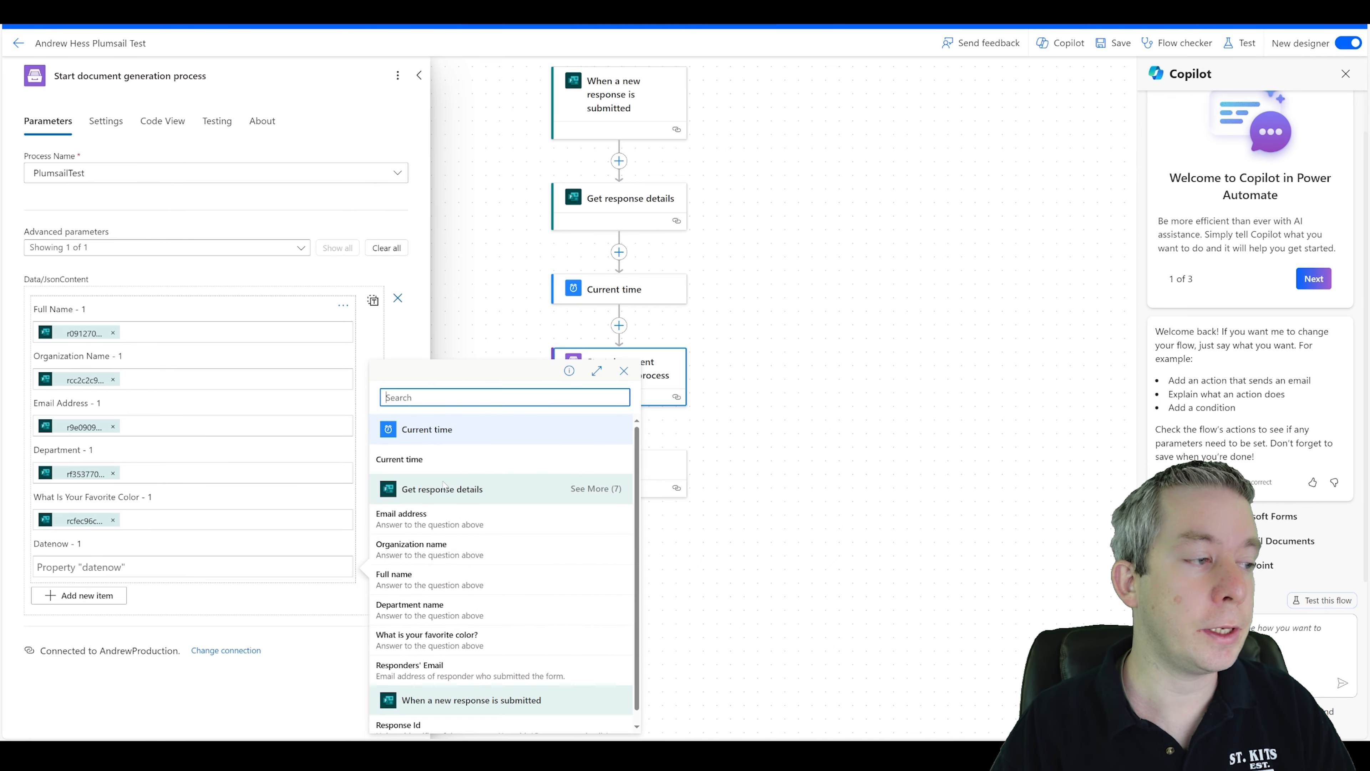
{"action": "left_click", "coordinate": [415, 466]}
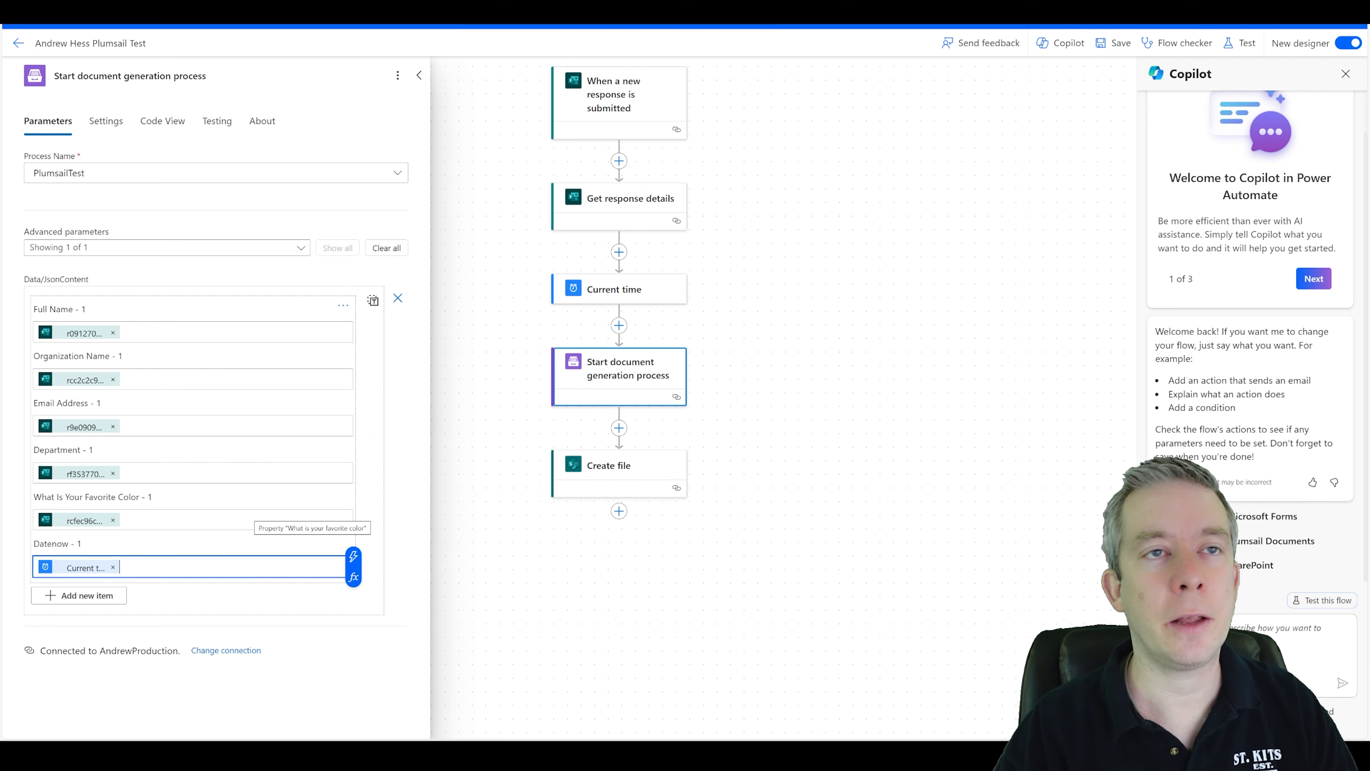
{"action": "left_click", "coordinate": [1114, 54]}
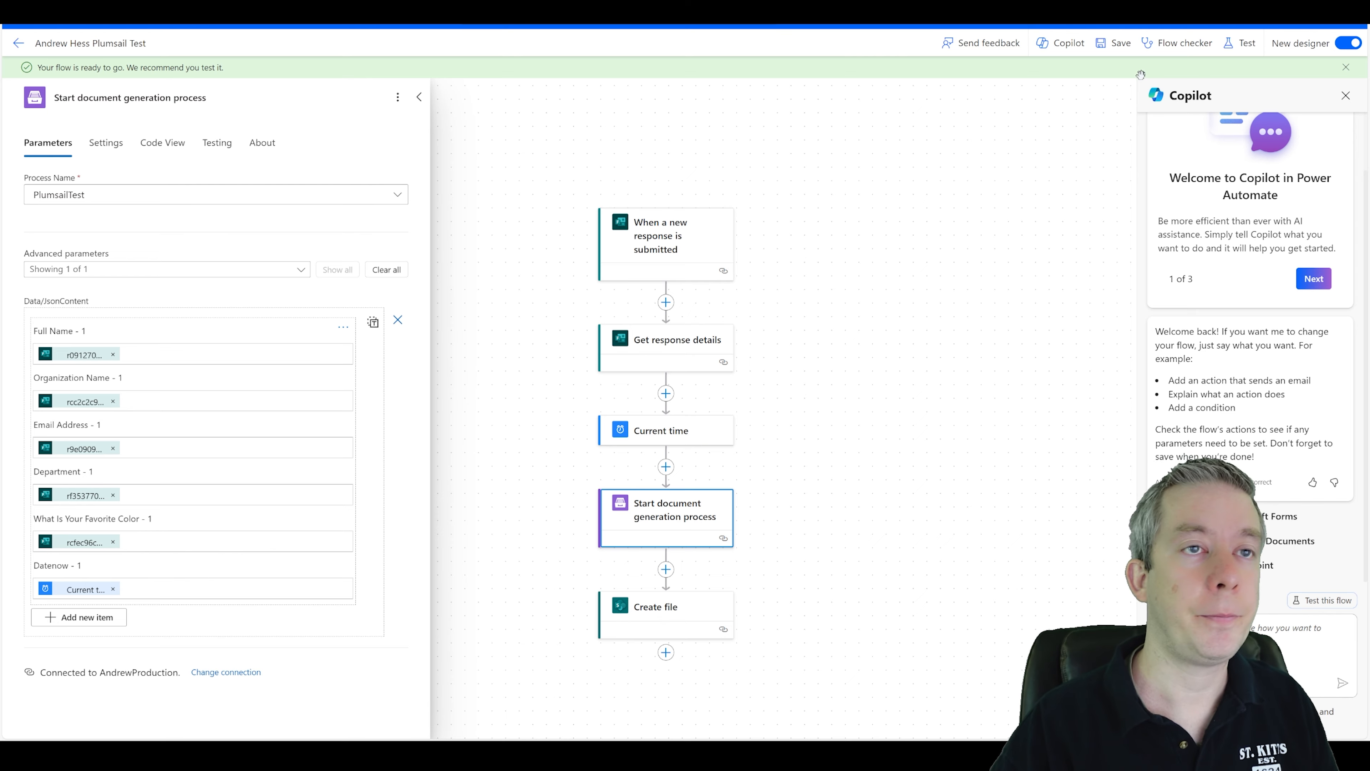
Test the flow manually by submitting a new form response with Red as the favorite color.
{"action": "left_click", "coordinate": [1240, 42]}
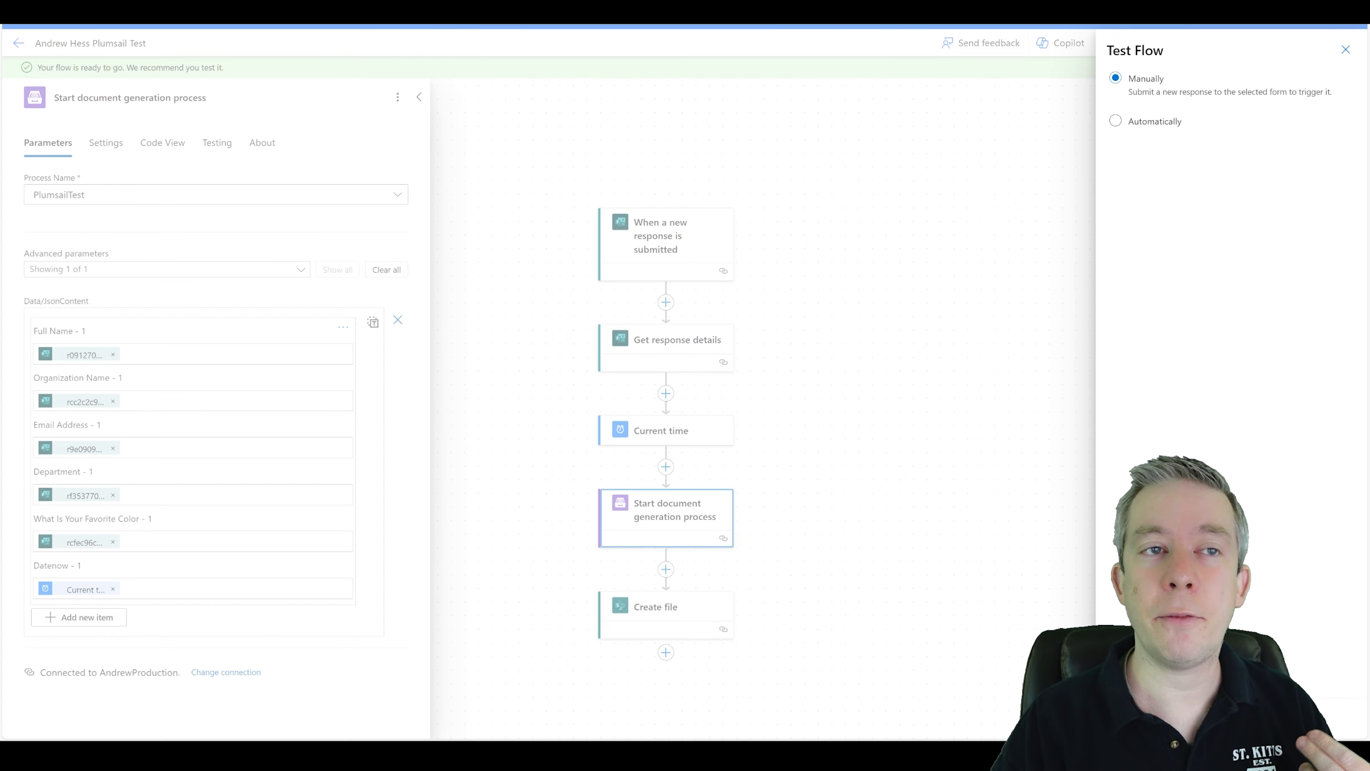
{"action": "left_click", "coordinate": [1133, 719]}
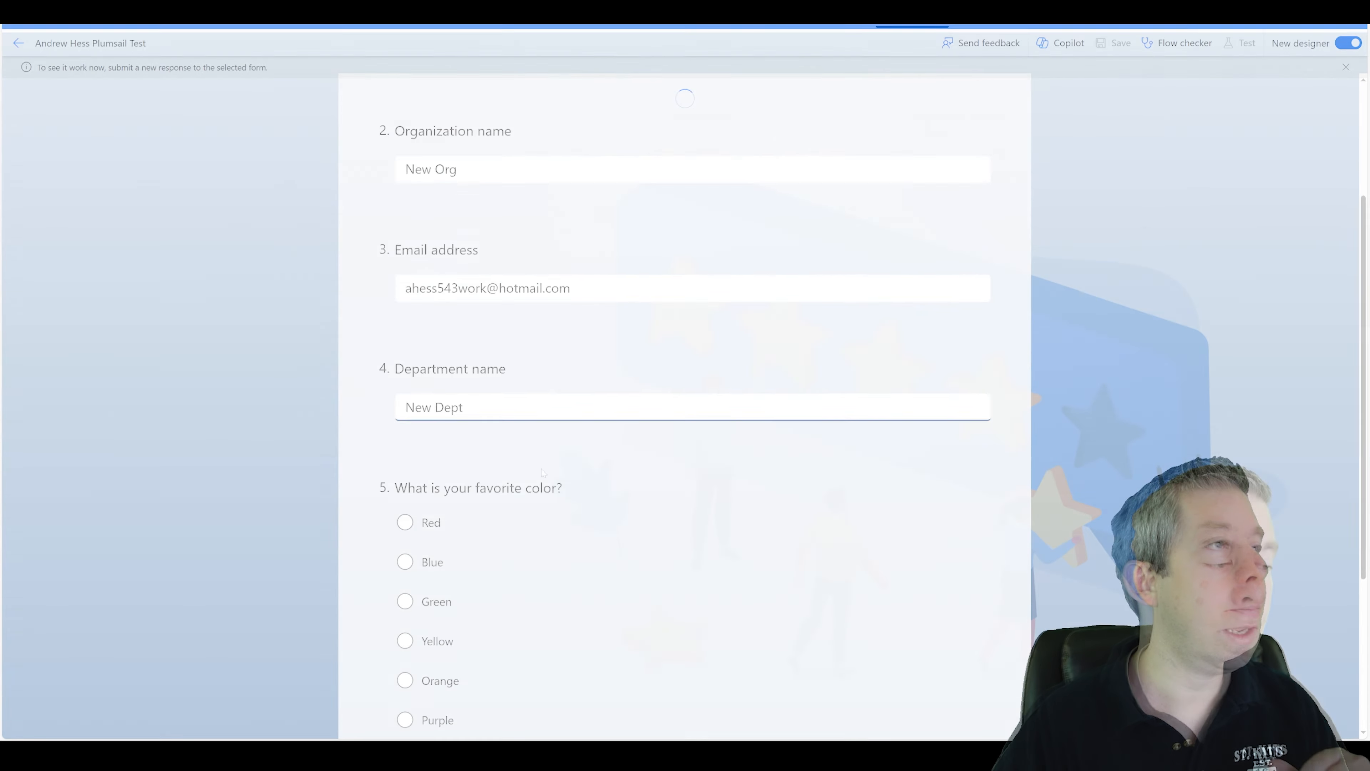
{"action": "scroll", "coordinate": [400, 268], "scroll_direction": "down", "scroll_amount": 5}
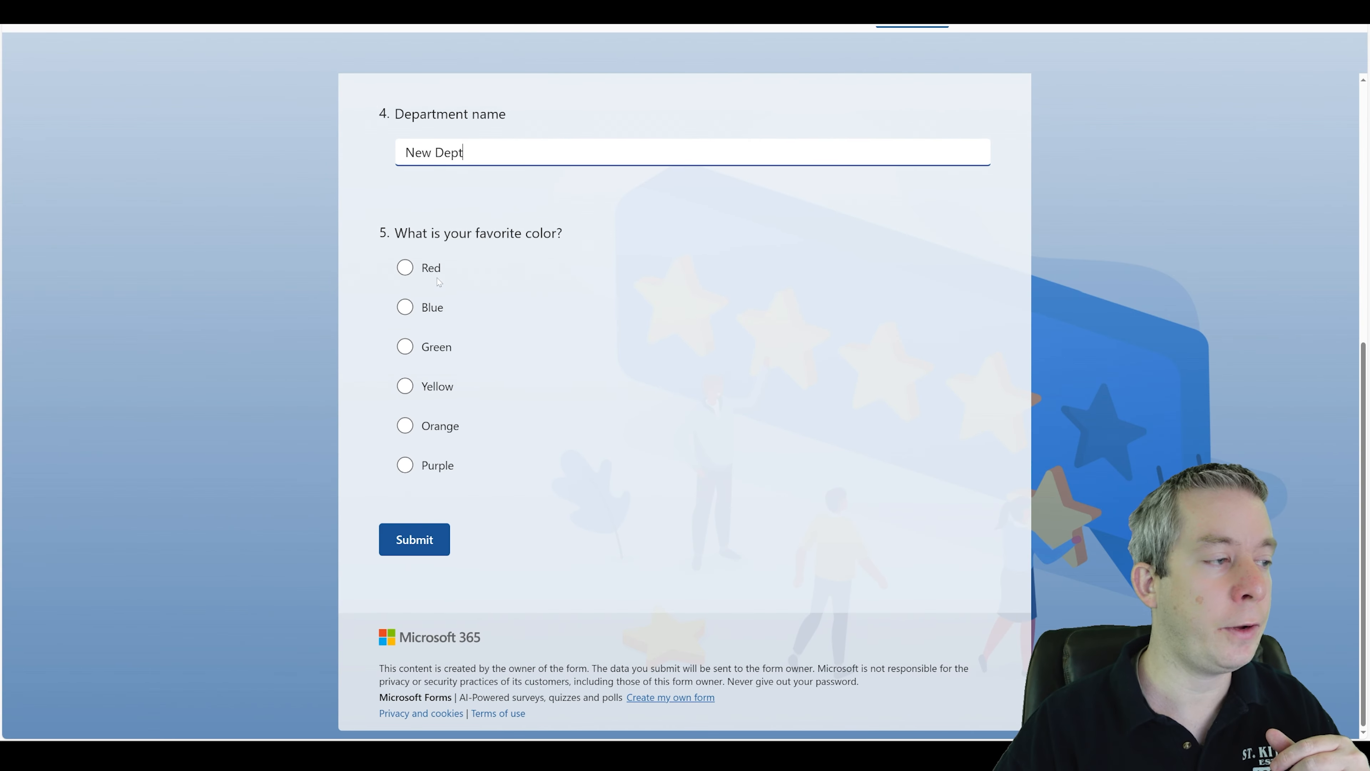
{"action": "left_click", "coordinate": [400, 267]}
{"action": "left_click", "coordinate": [415, 540]}
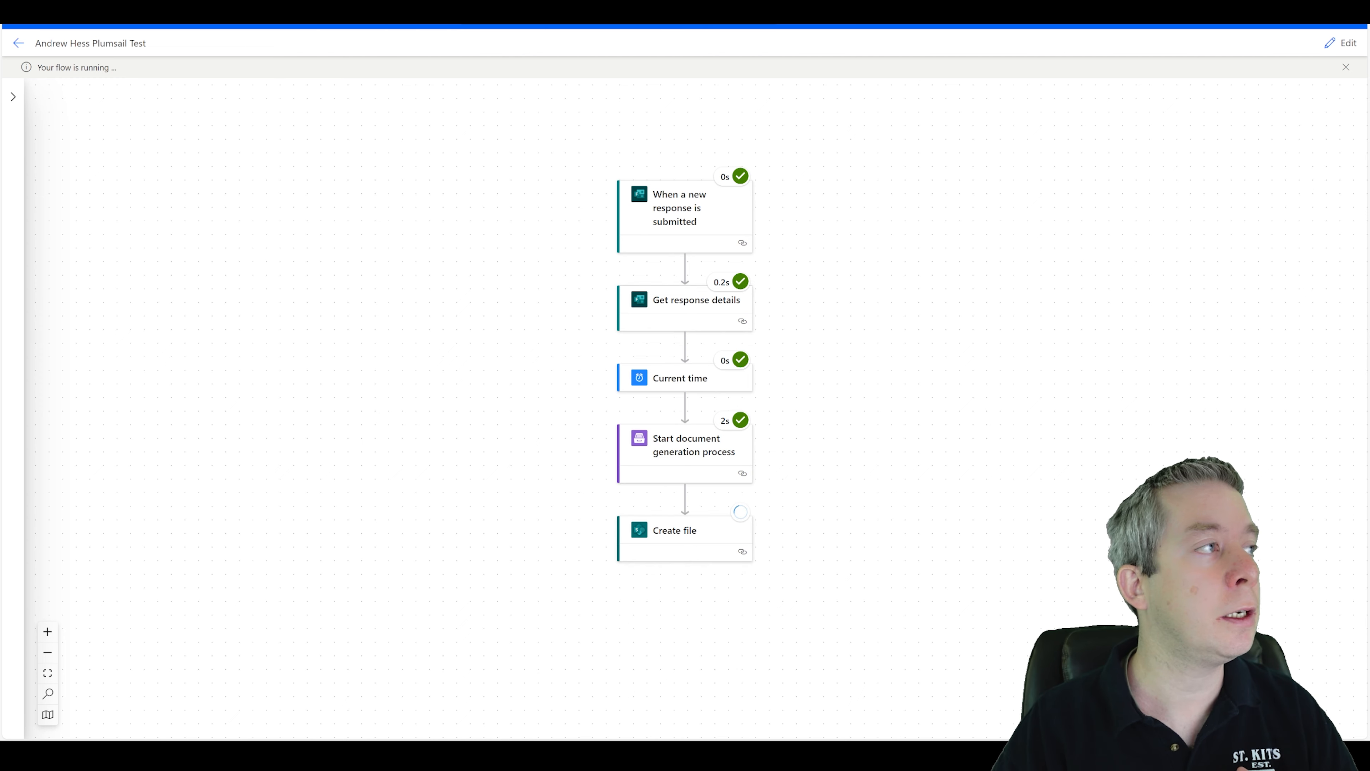
Open the newest generated document in SharePoint and select the time in its date line.
{"action": "left_click", "coordinate": [200, 6]}
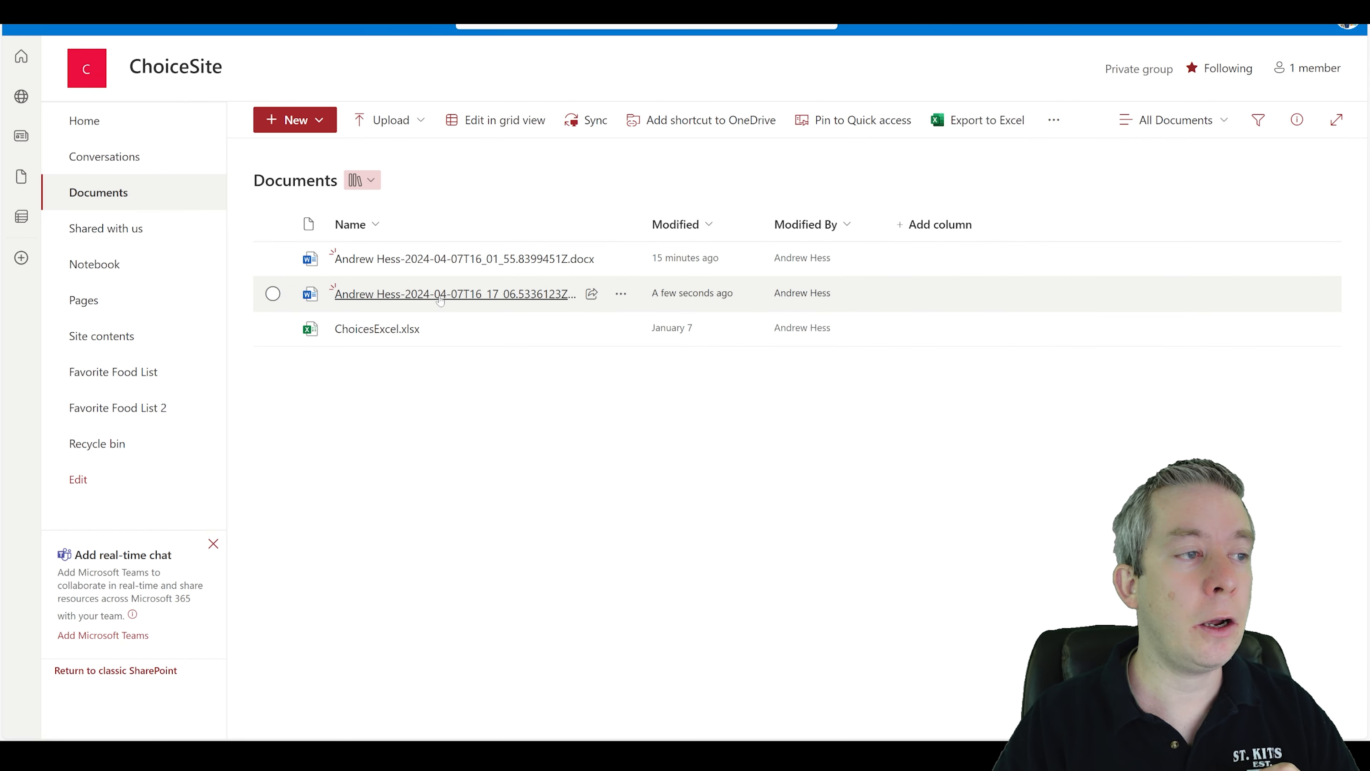
{"action": "left_click", "coordinate": [449, 295]}
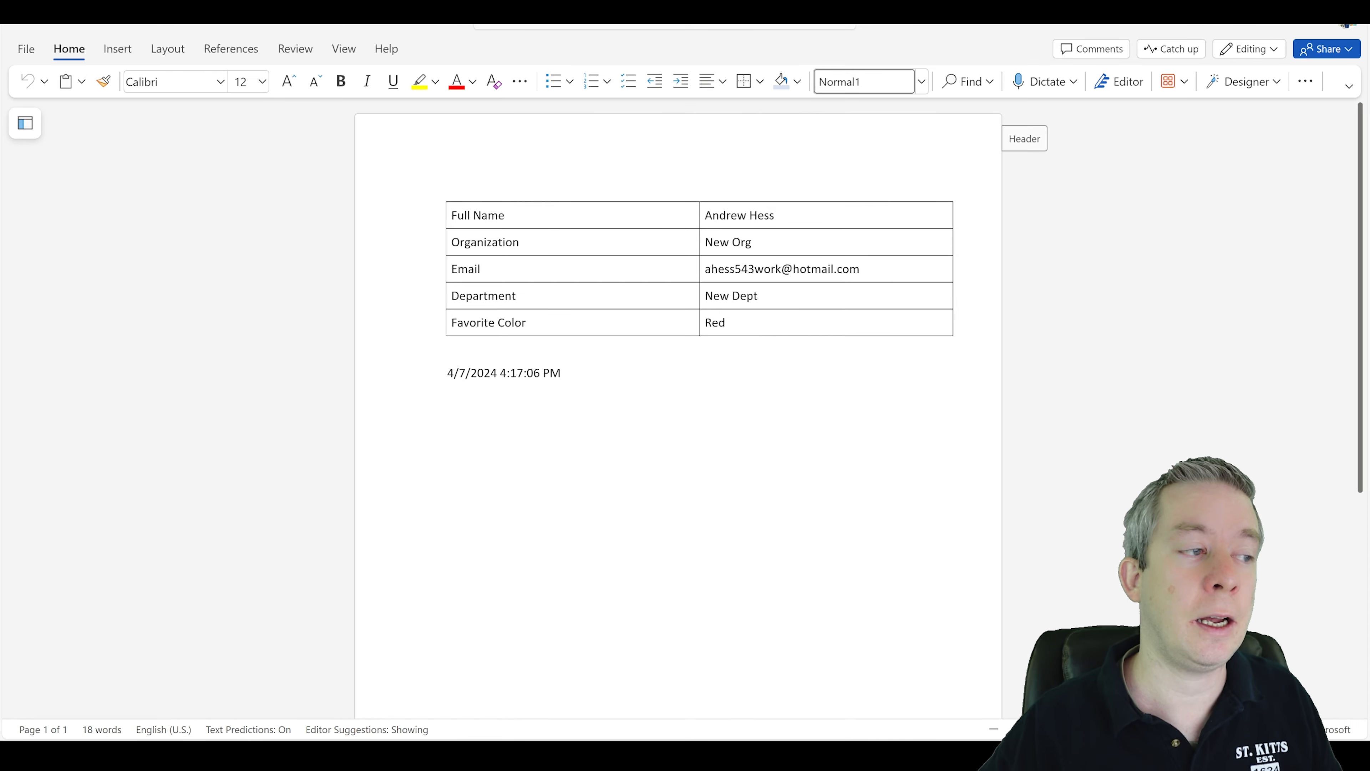
{"action": "left_click_drag", "start_coordinate": [500, 372], "coordinate": [563, 374]}
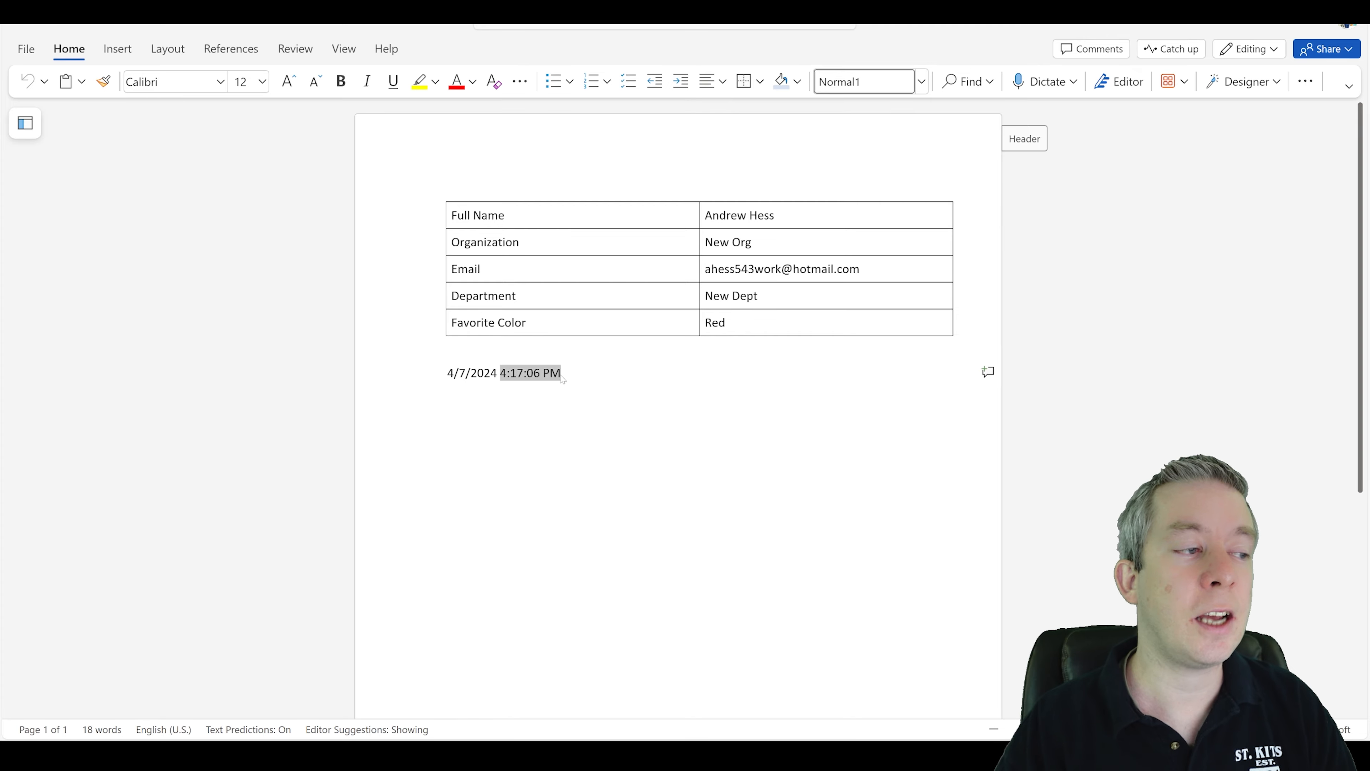